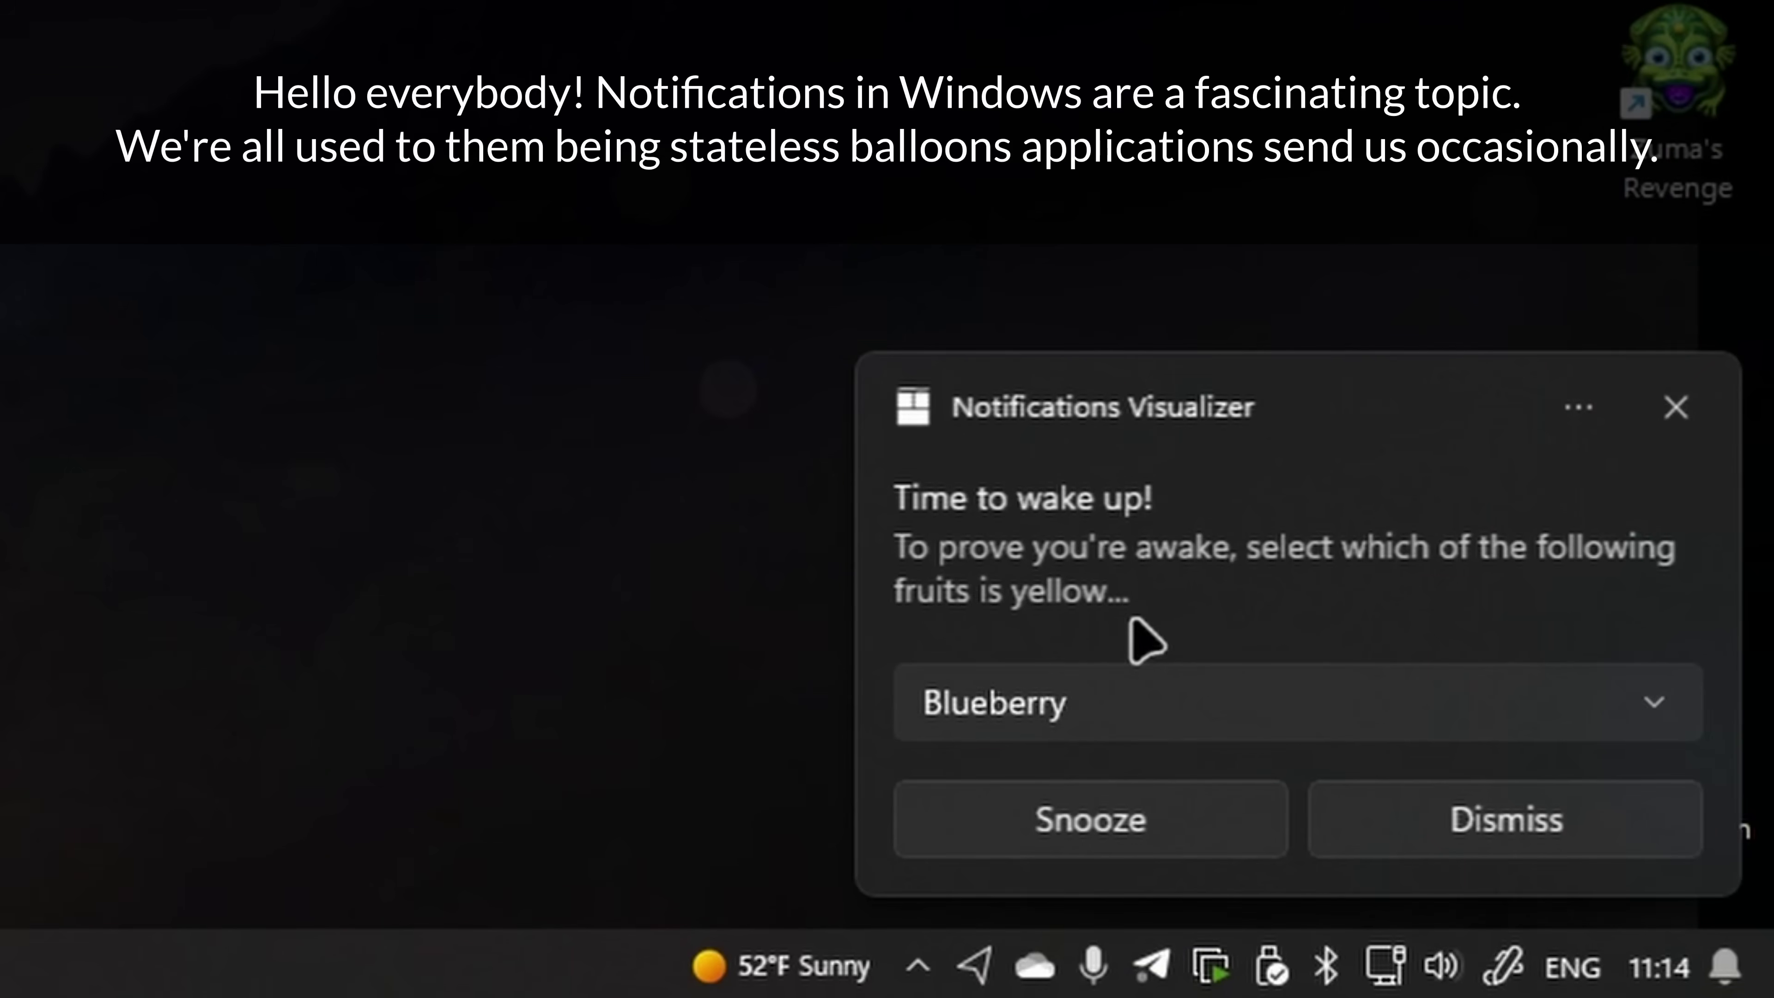
Choose Banana as the yellow fruit in the "Time to wake up!" notification and close the notification.
{"action": "left_click", "coordinate": [1620, 699]}
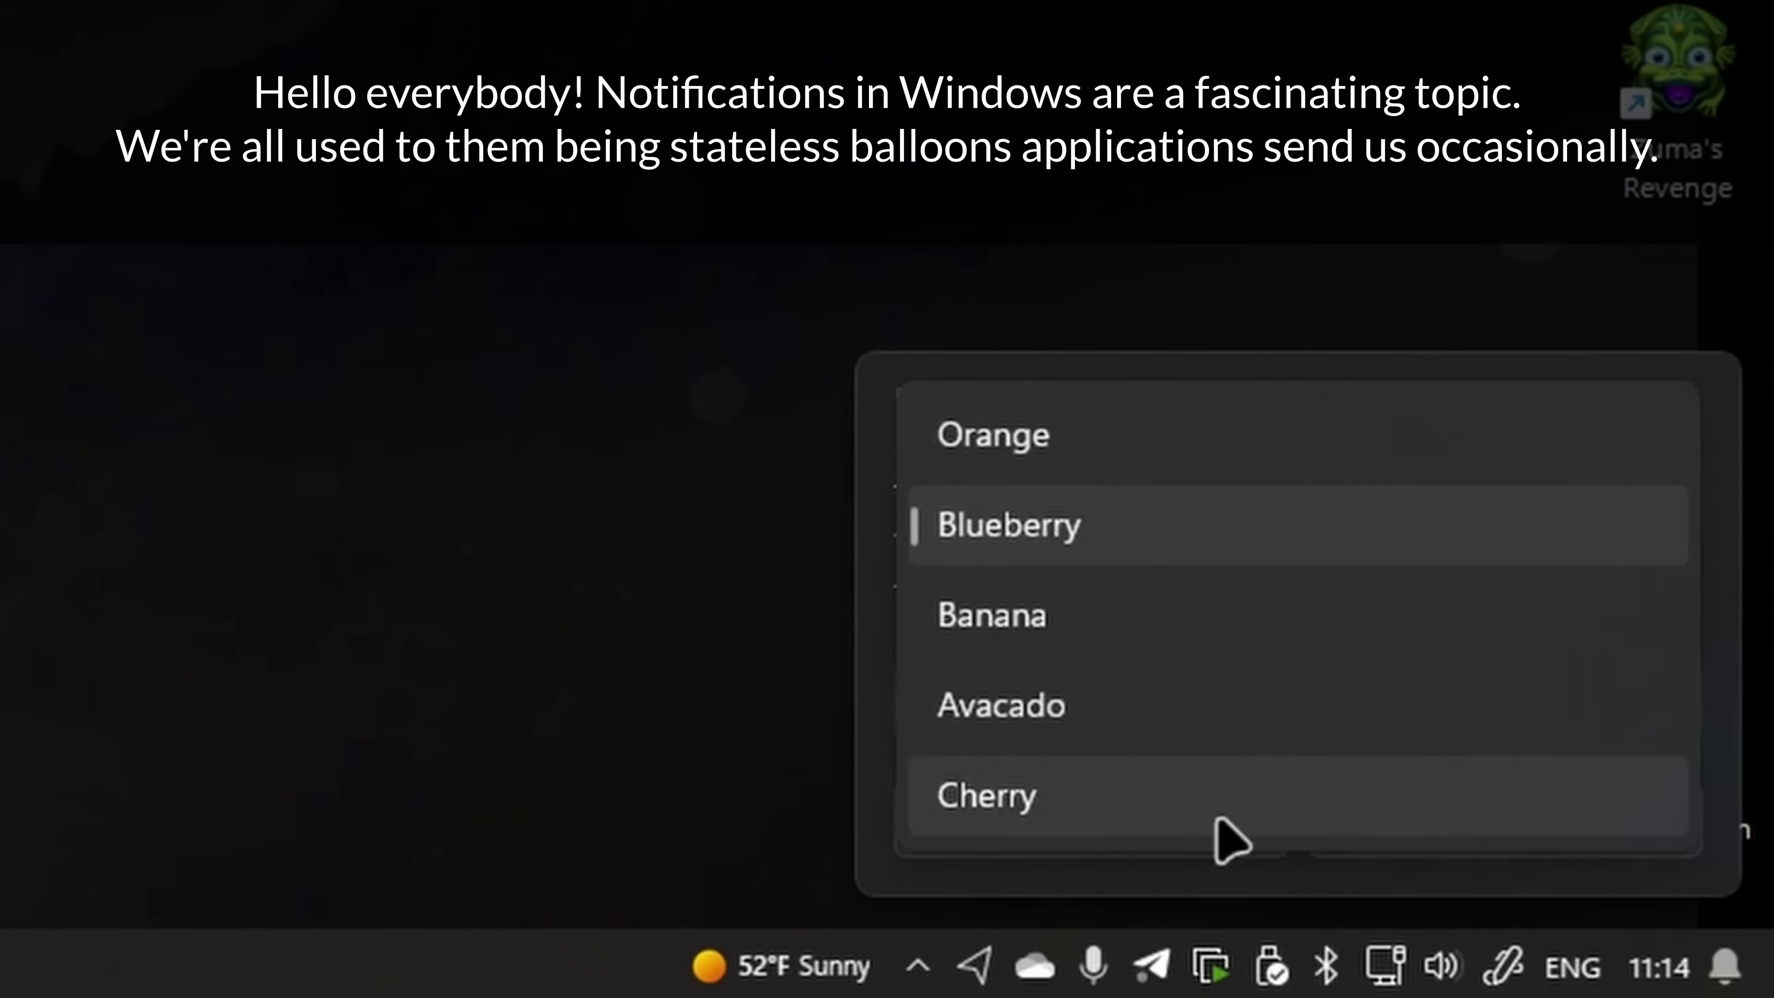
{"action": "left_click", "coordinate": [1094, 647]}
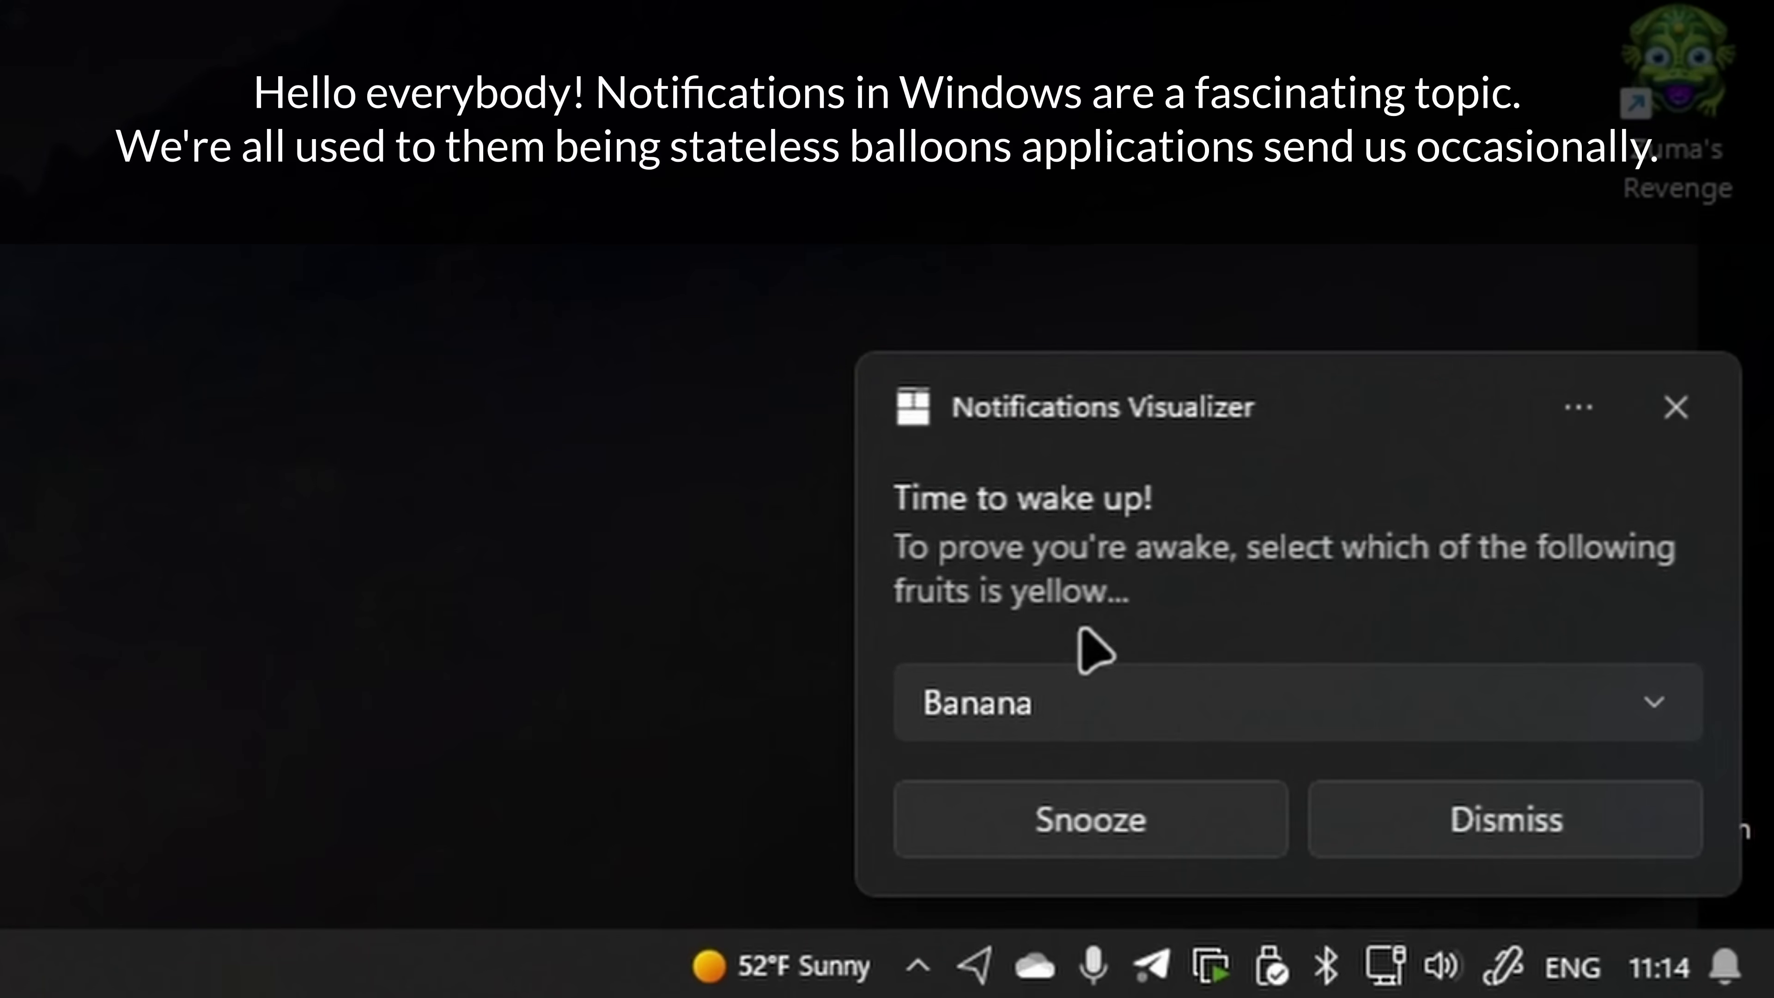
{"action": "left_click", "coordinate": [1674, 406]}
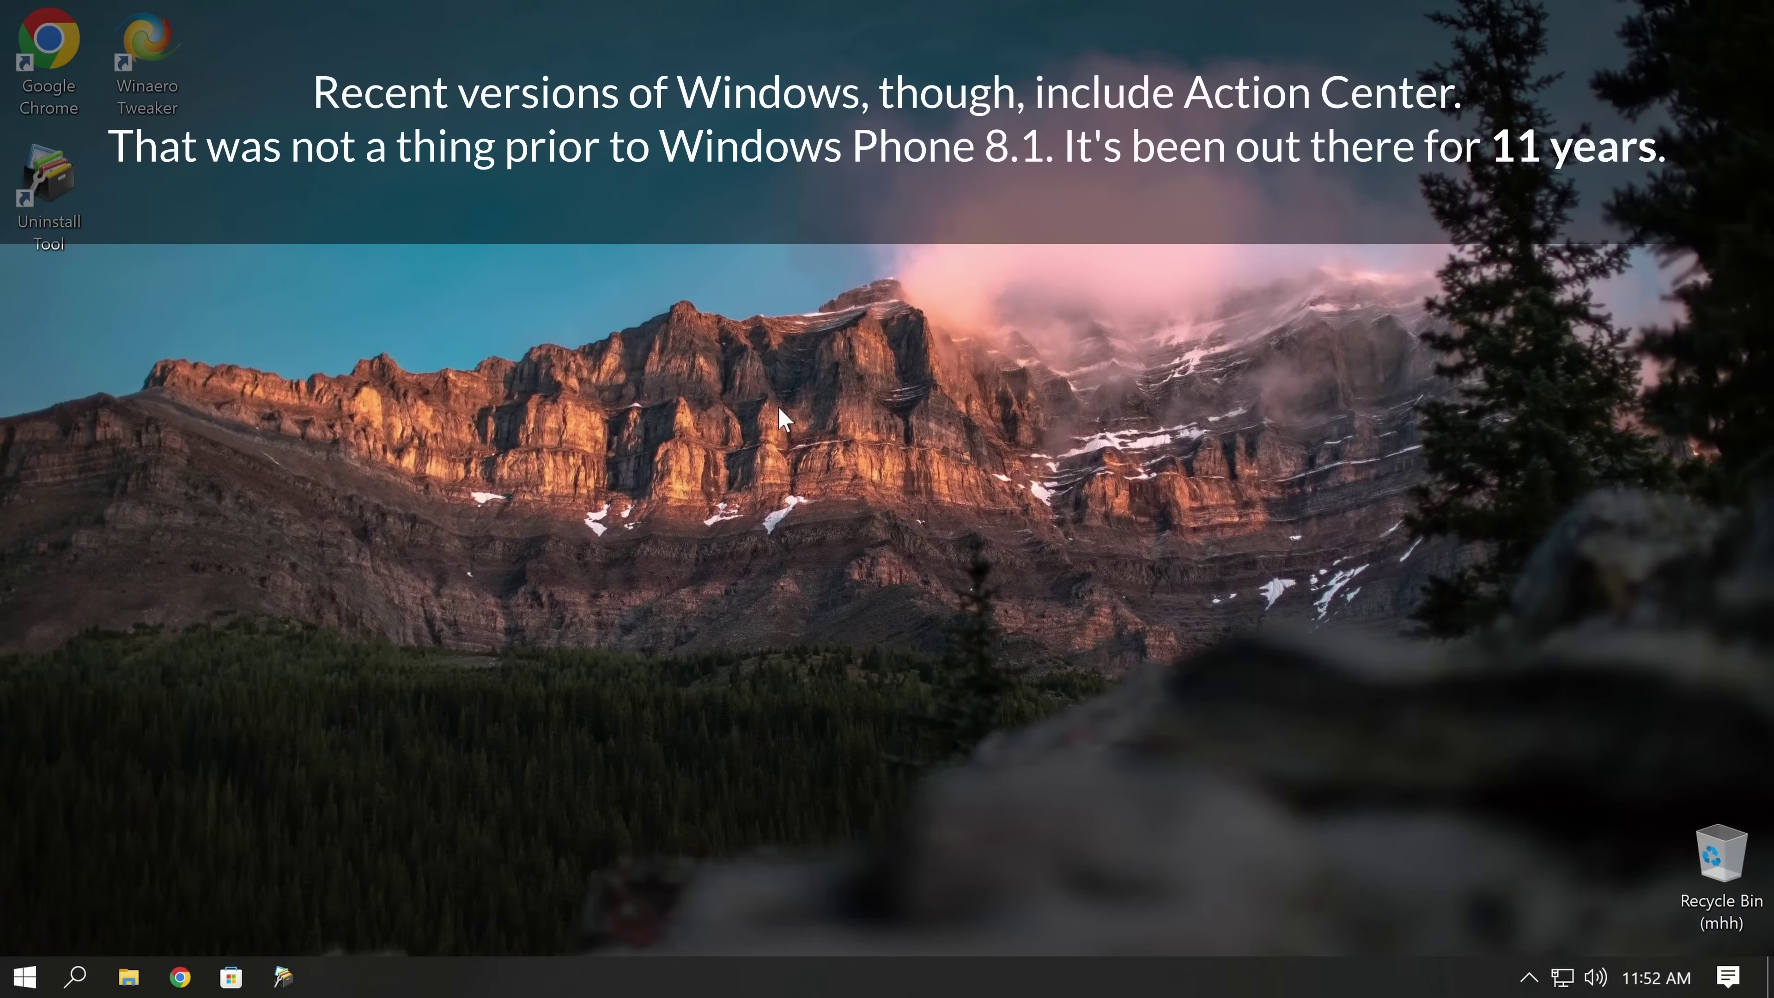
Open Action Center and expand the Adaptive Tiles Meeting and incoming call notifications.
{"action": "left_click_drag", "start_coordinate": [622, 626], "coordinate": [964, 493]}
{"action": "left_click", "coordinate": [1724, 986]}
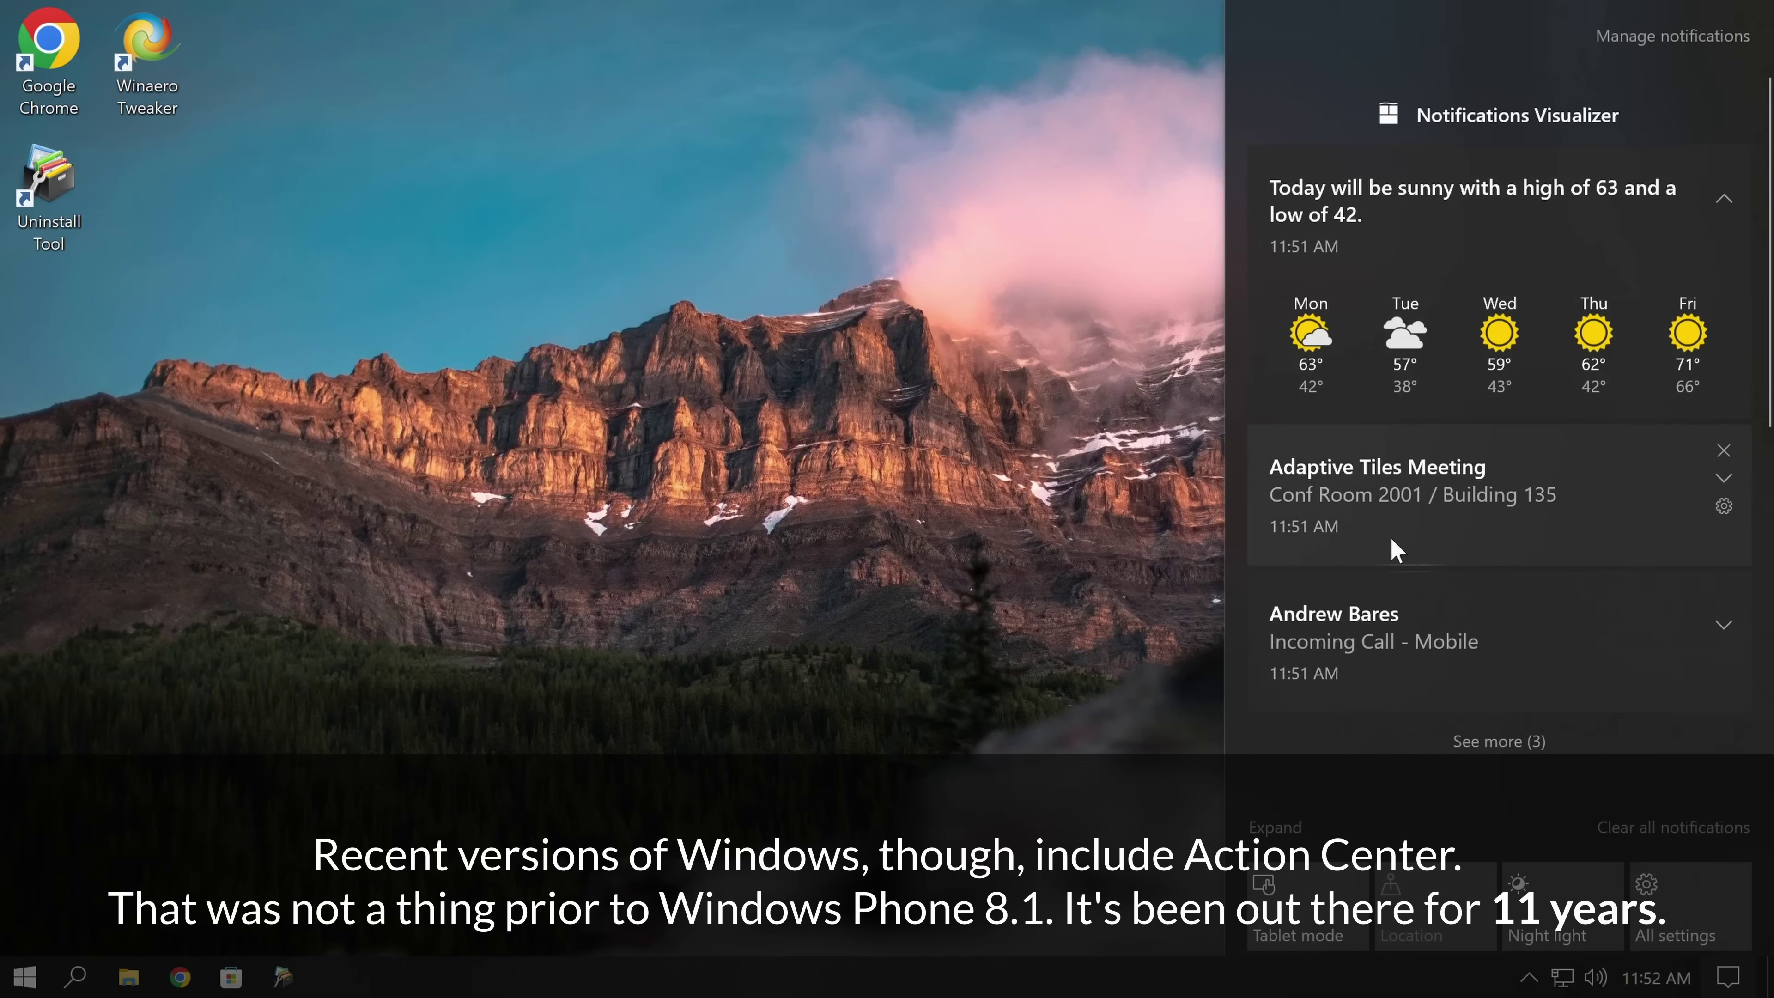
{"action": "left_click", "coordinate": [1723, 480]}
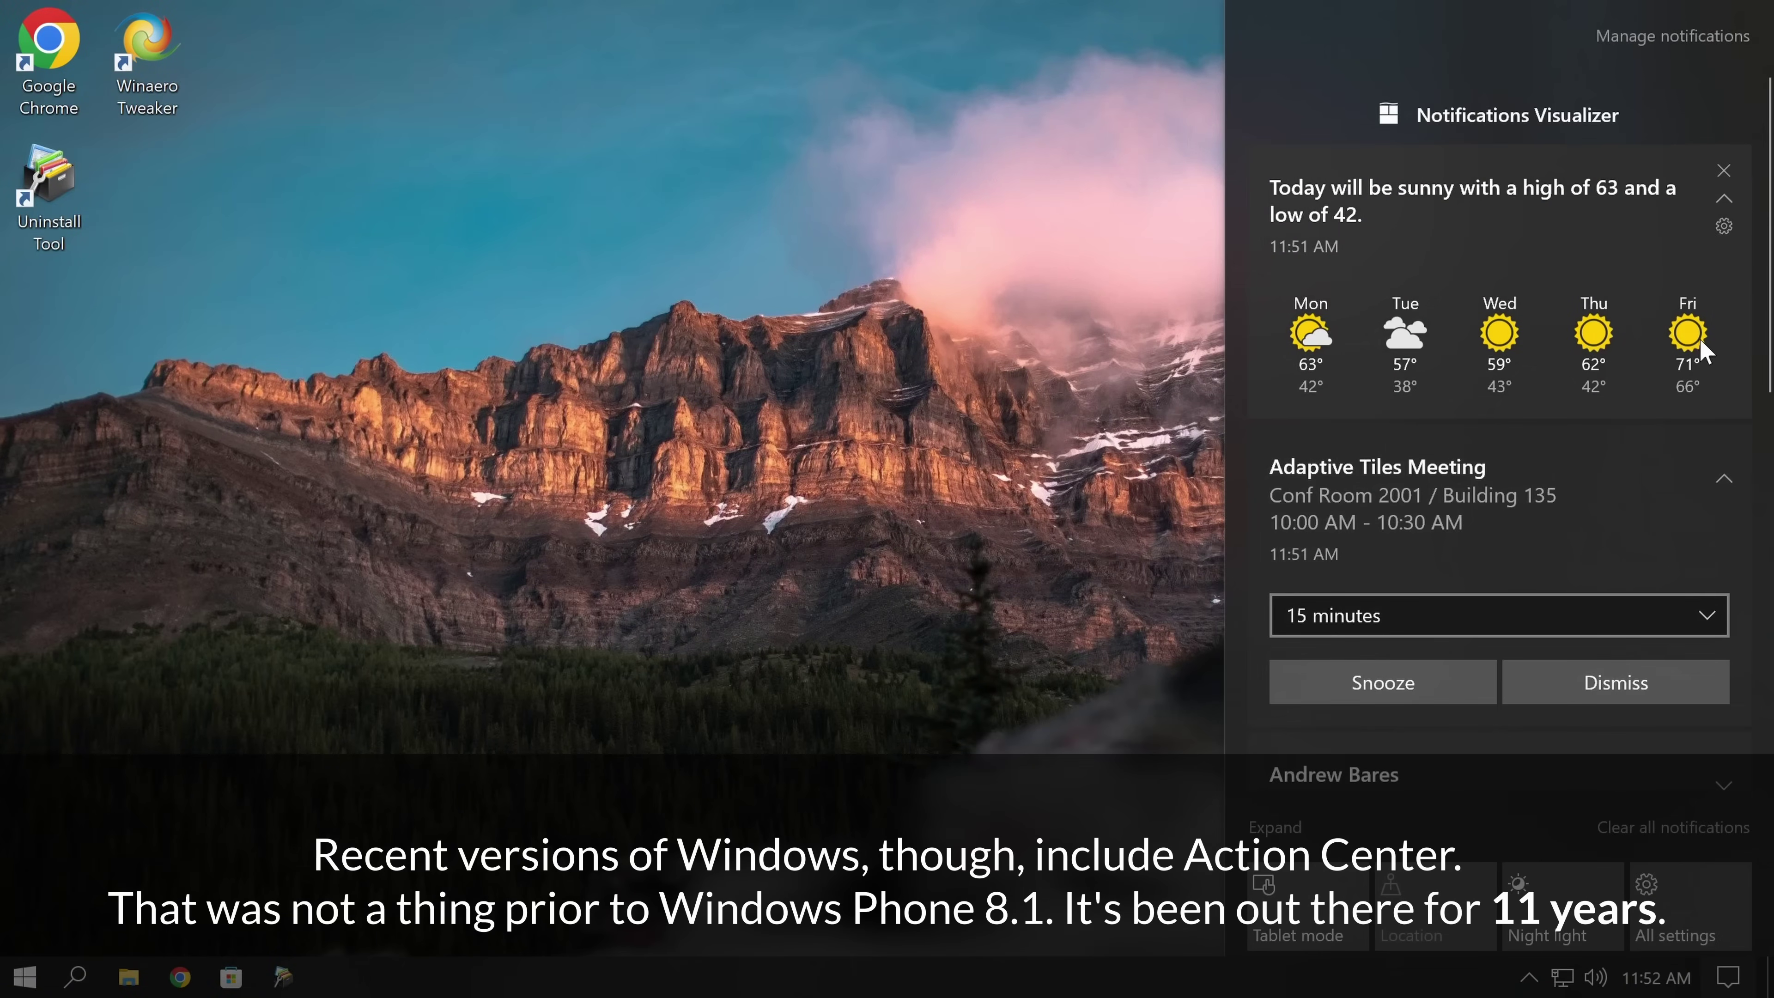
{"action": "scroll", "coordinate": [1701, 349], "scroll_direction": "down", "scroll_amount": 5}
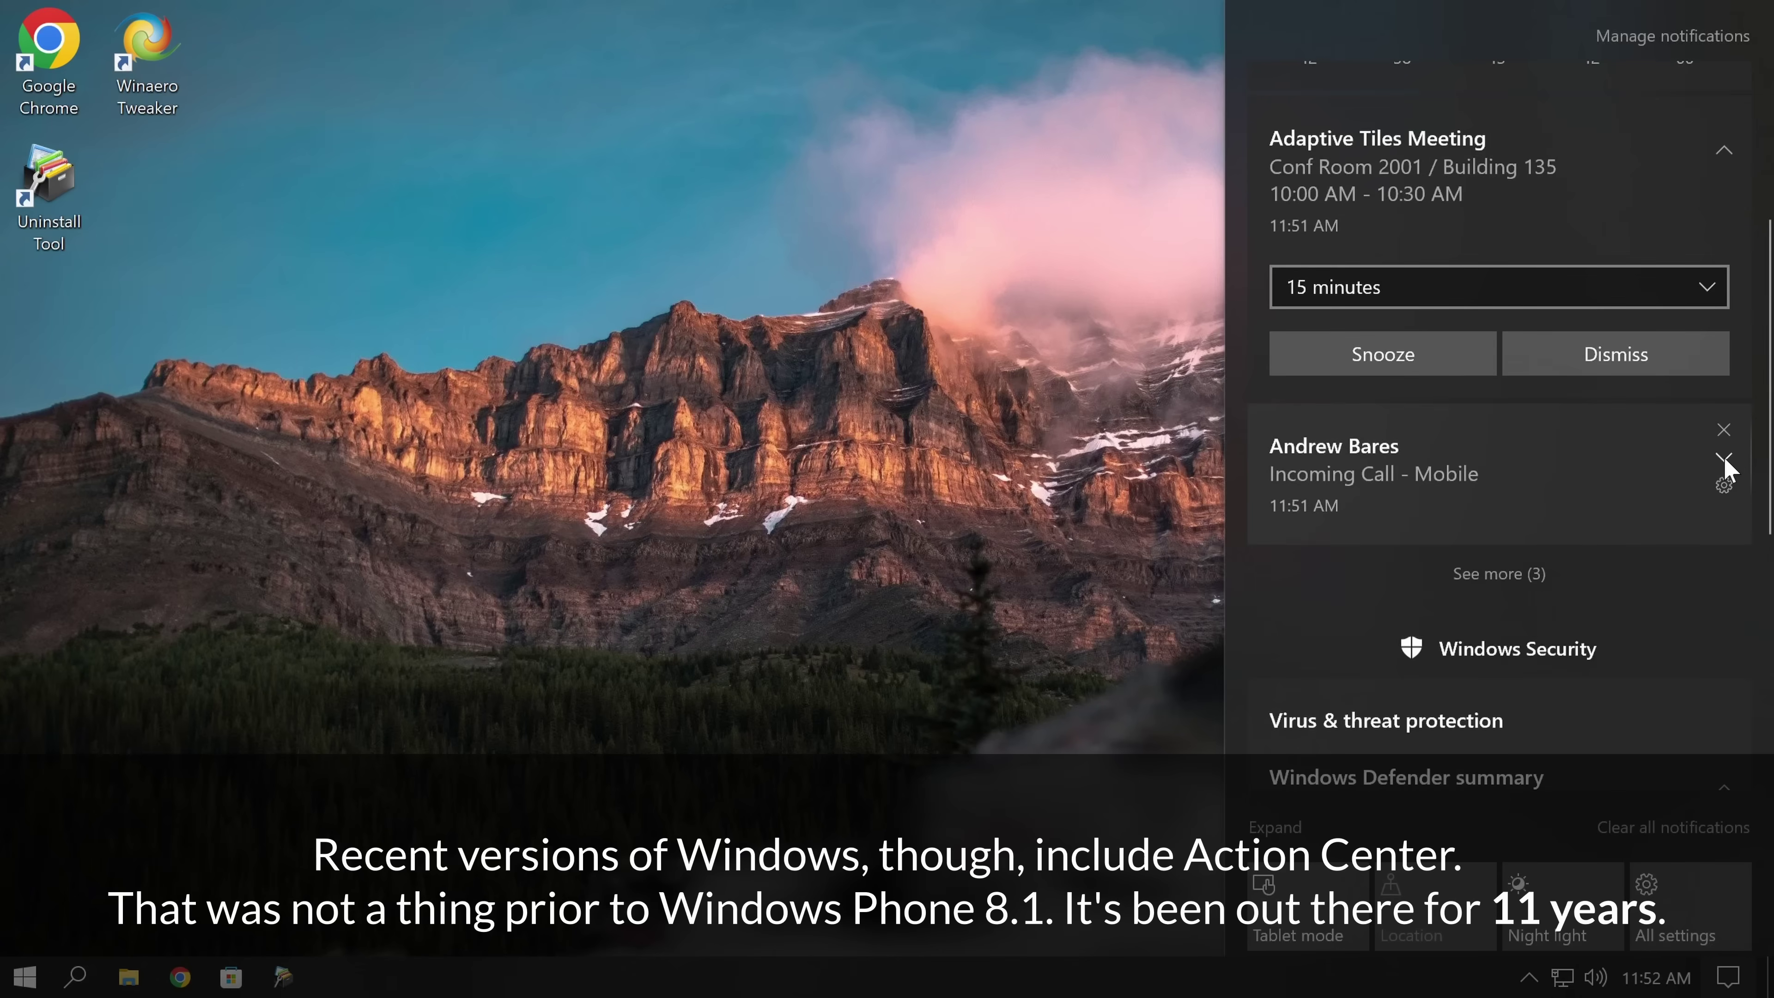
{"action": "left_click", "coordinate": [1724, 460]}
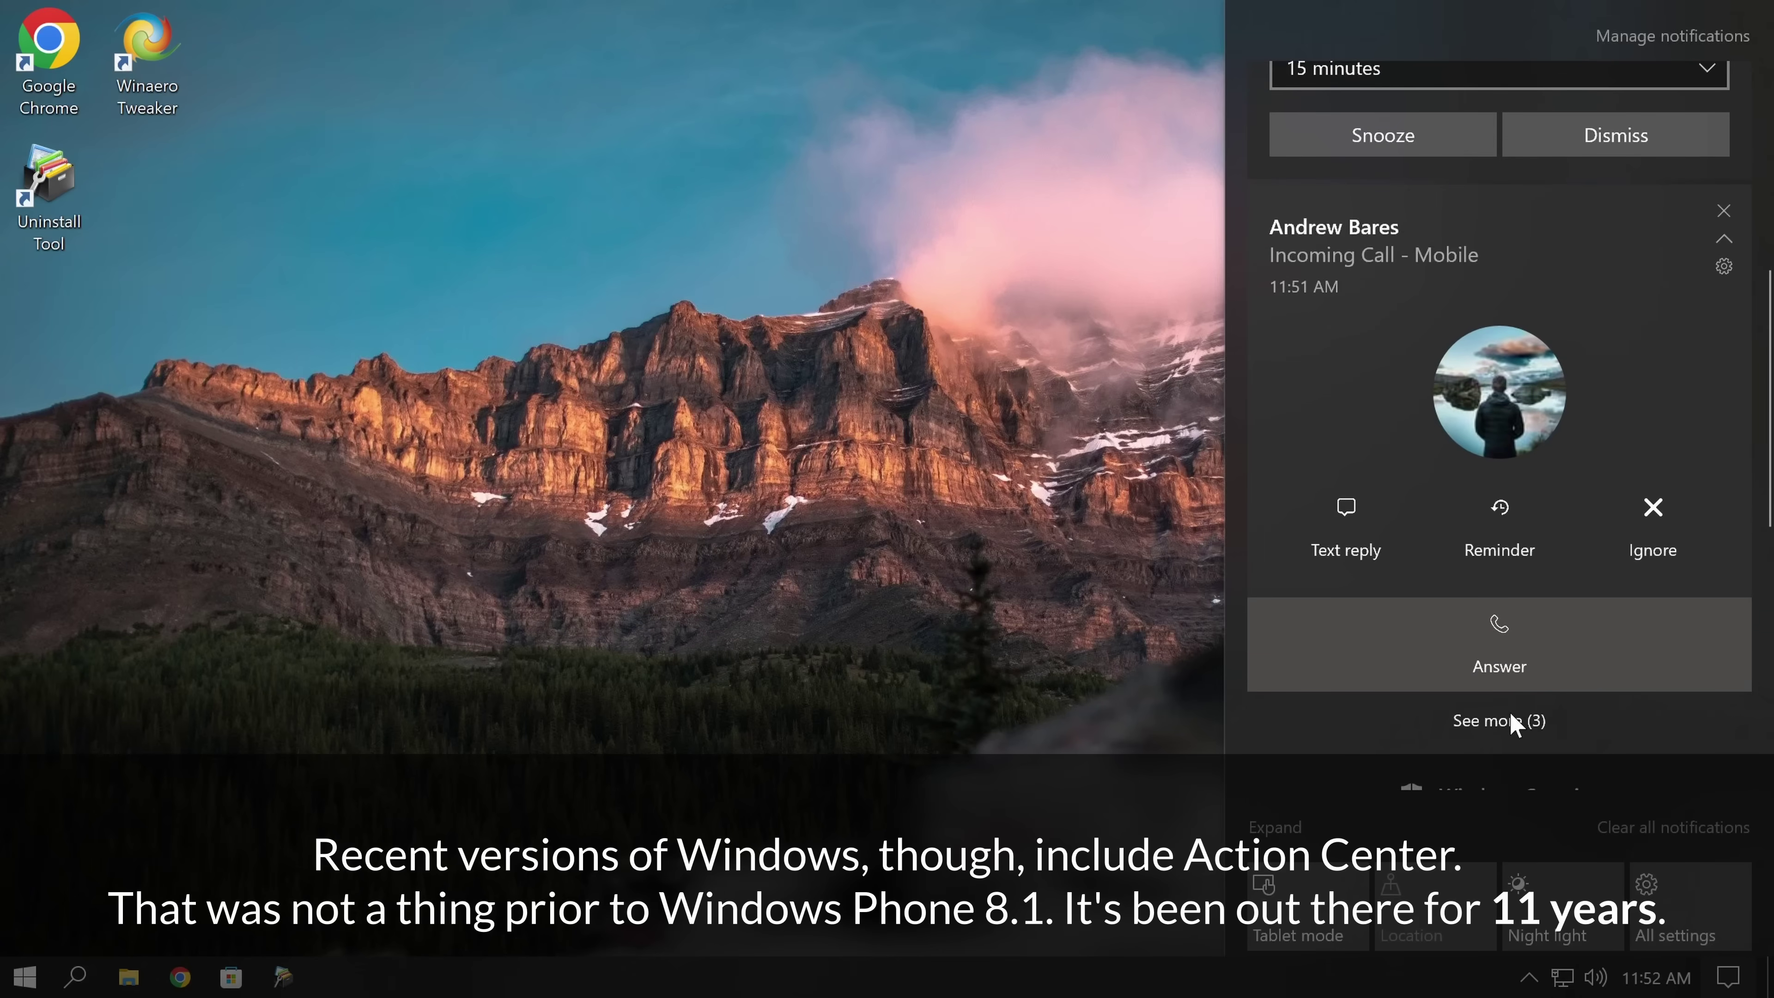
Show the hidden Notifications Visualizer notifications and expand the camping message, "Time to wake up!" and Surface Launch Party entries.
{"action": "left_click", "coordinate": [1511, 721]}
{"action": "scroll", "coordinate": [1642, 480], "scroll_direction": "down", "scroll_amount": 3}
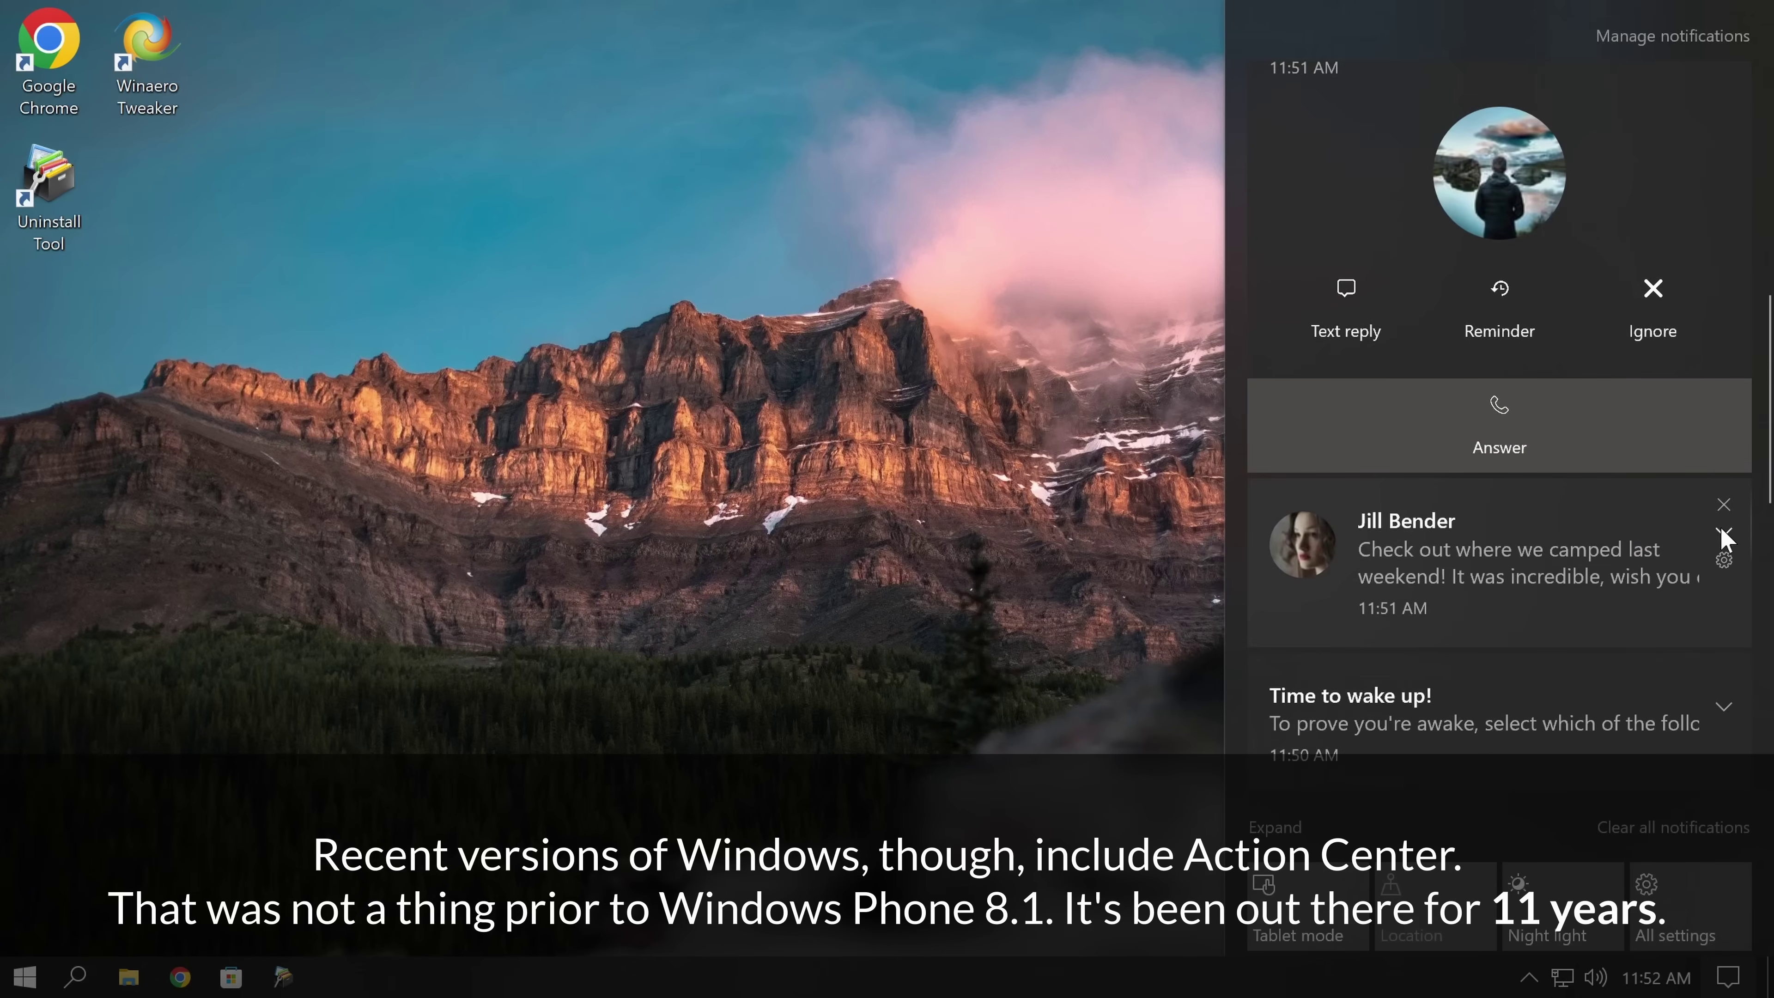
{"action": "left_click", "coordinate": [1722, 533]}
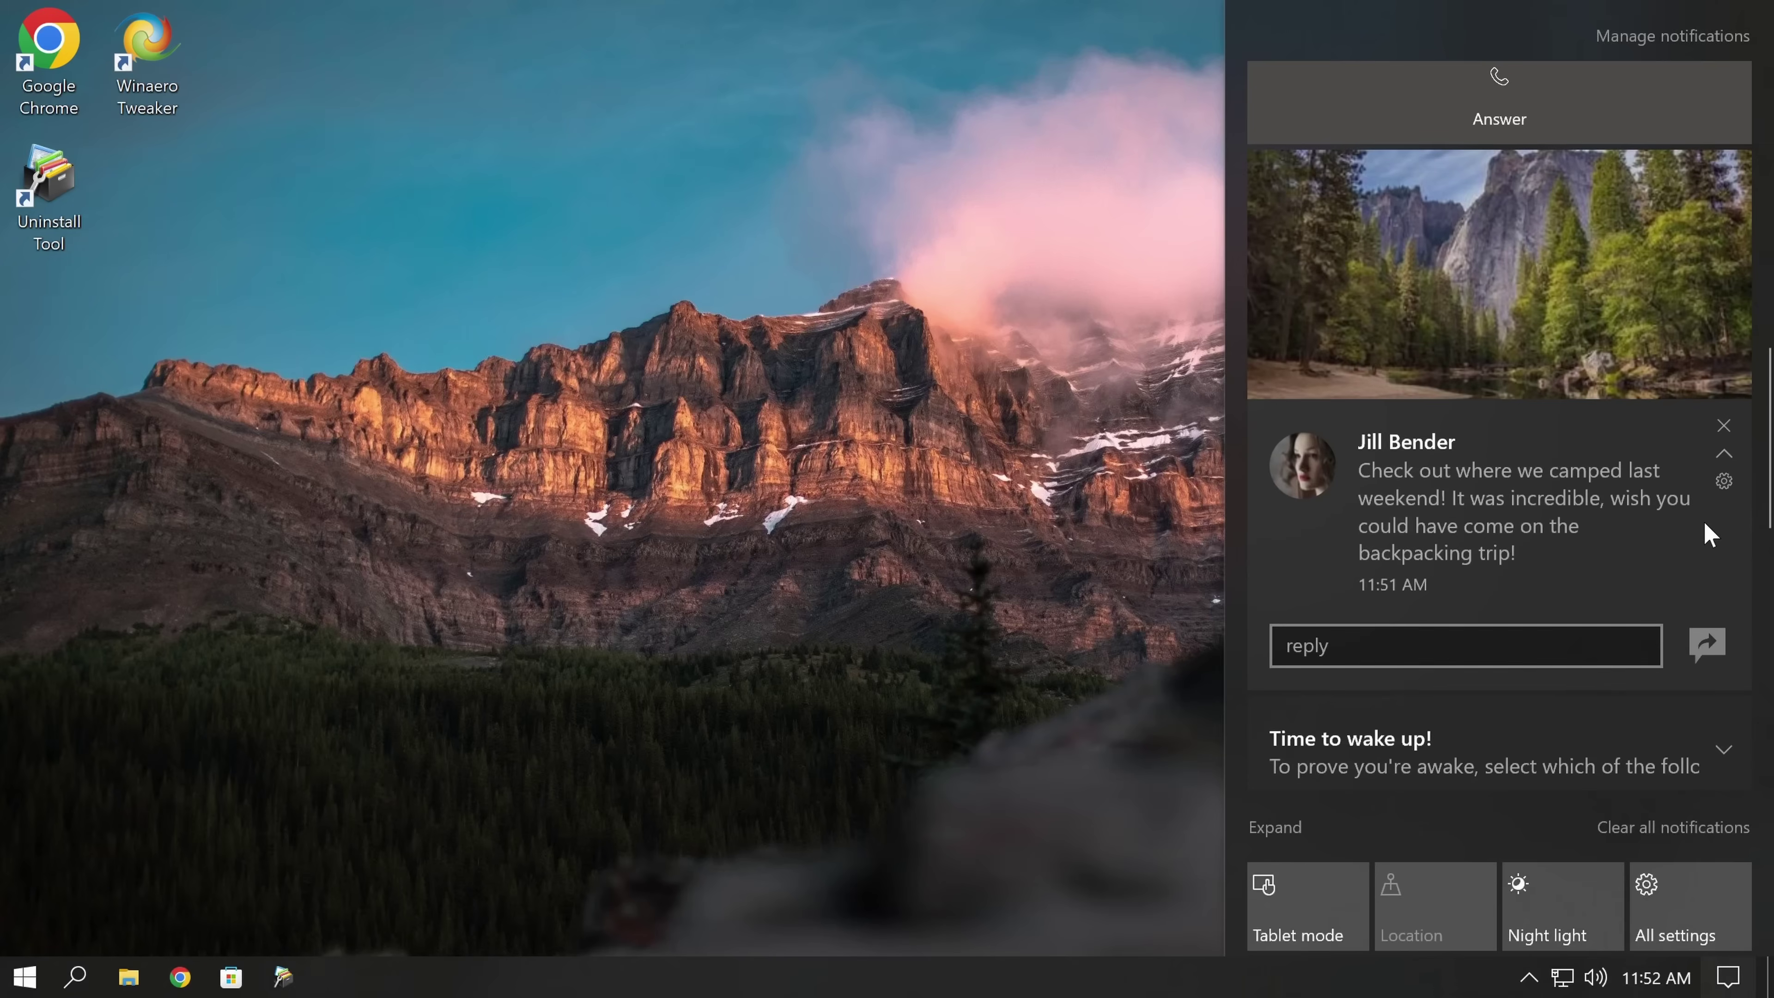
{"action": "scroll", "coordinate": [1617, 470], "scroll_direction": "down", "scroll_amount": 2}
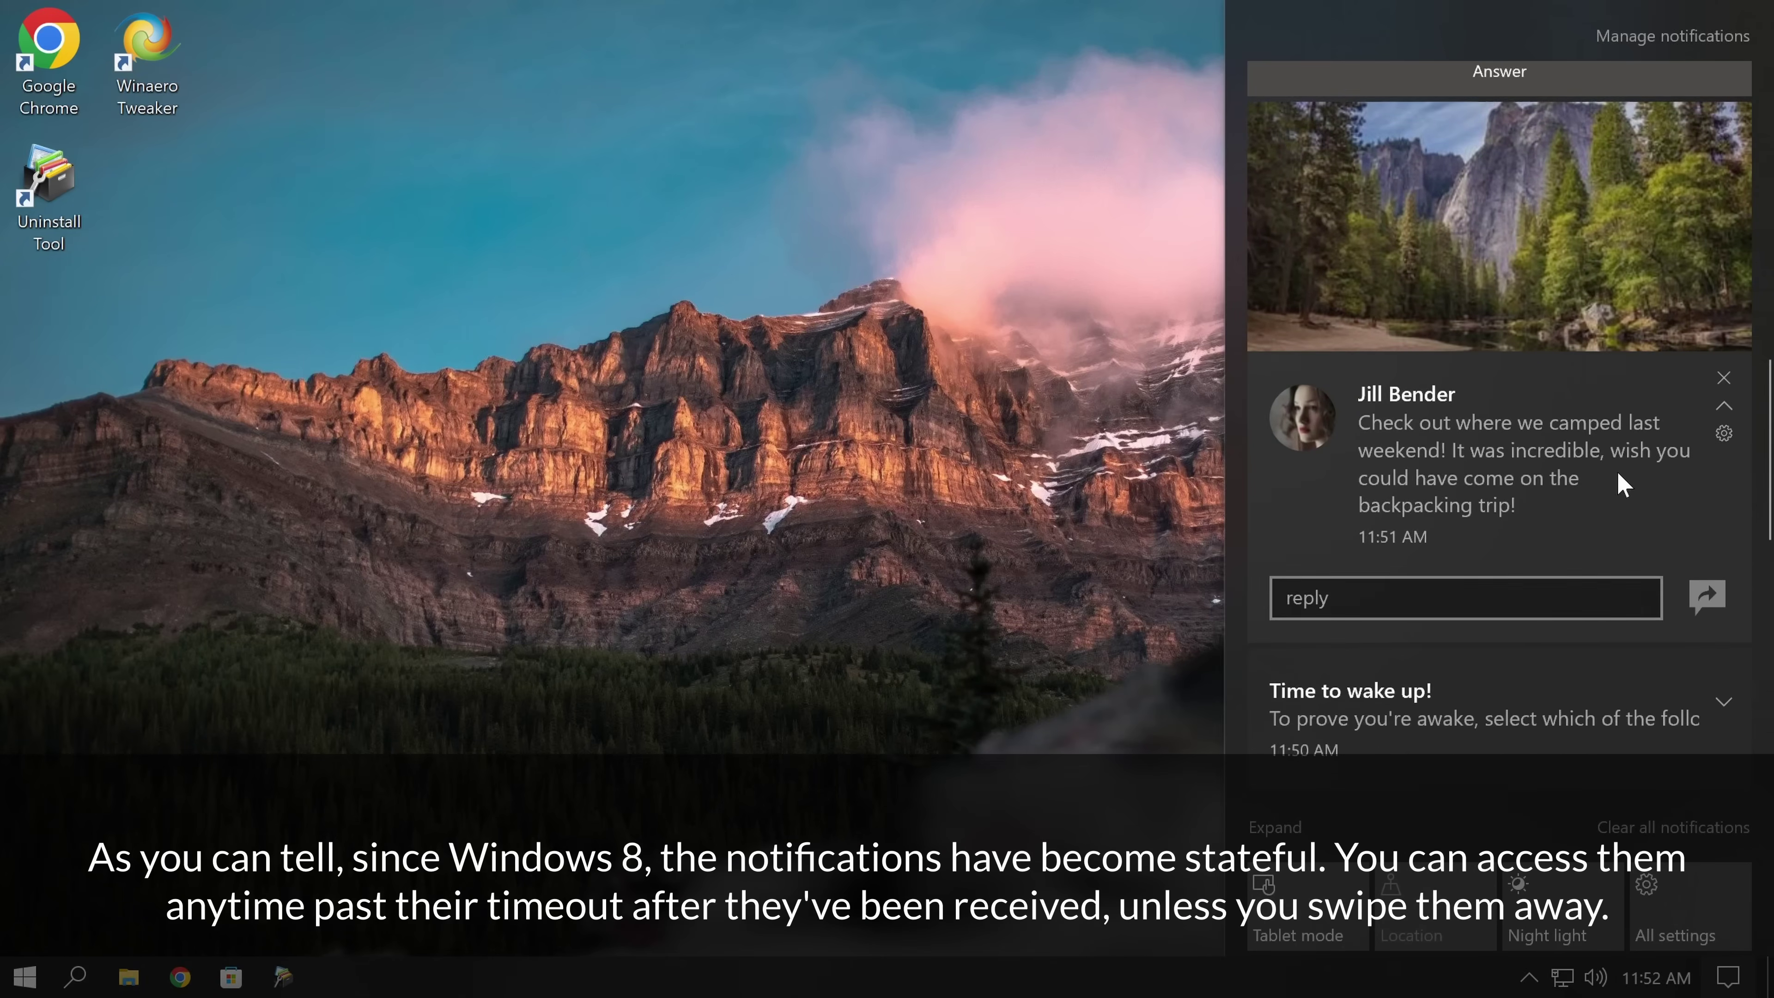
{"action": "left_click", "coordinate": [1720, 533]}
{"action": "scroll", "coordinate": [1711, 531], "scroll_direction": "down", "scroll_amount": 3}
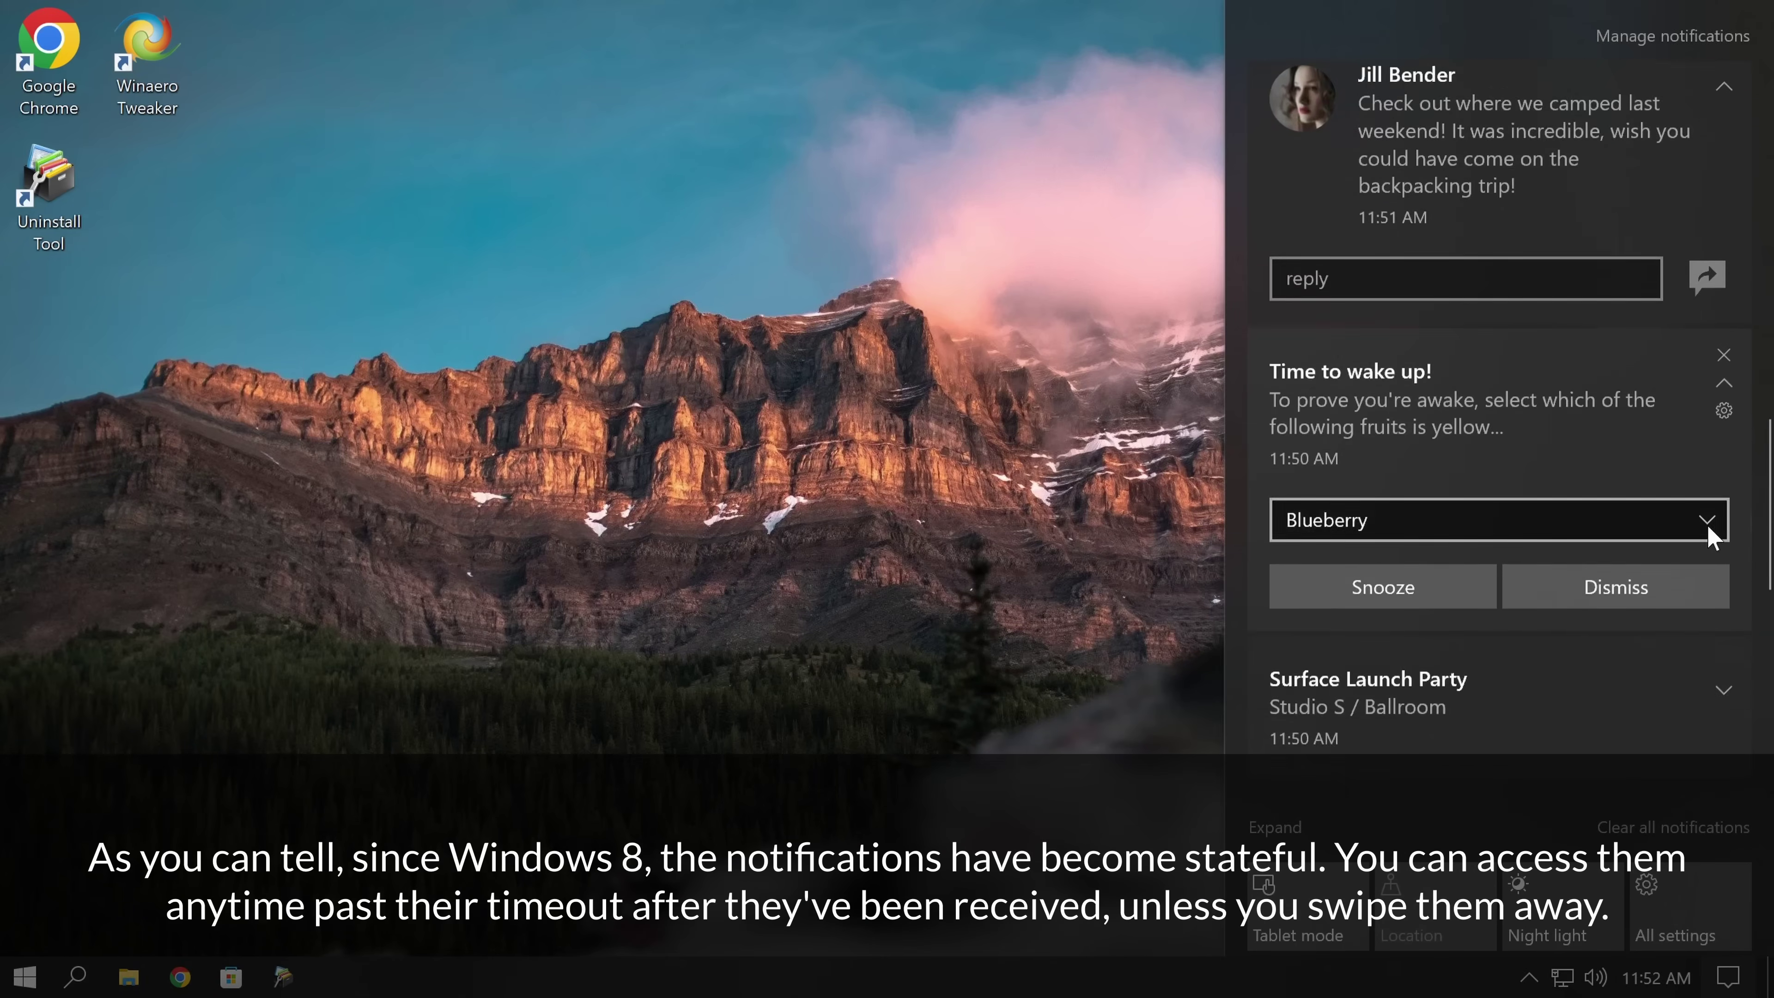
{"action": "left_click", "coordinate": [1722, 617]}
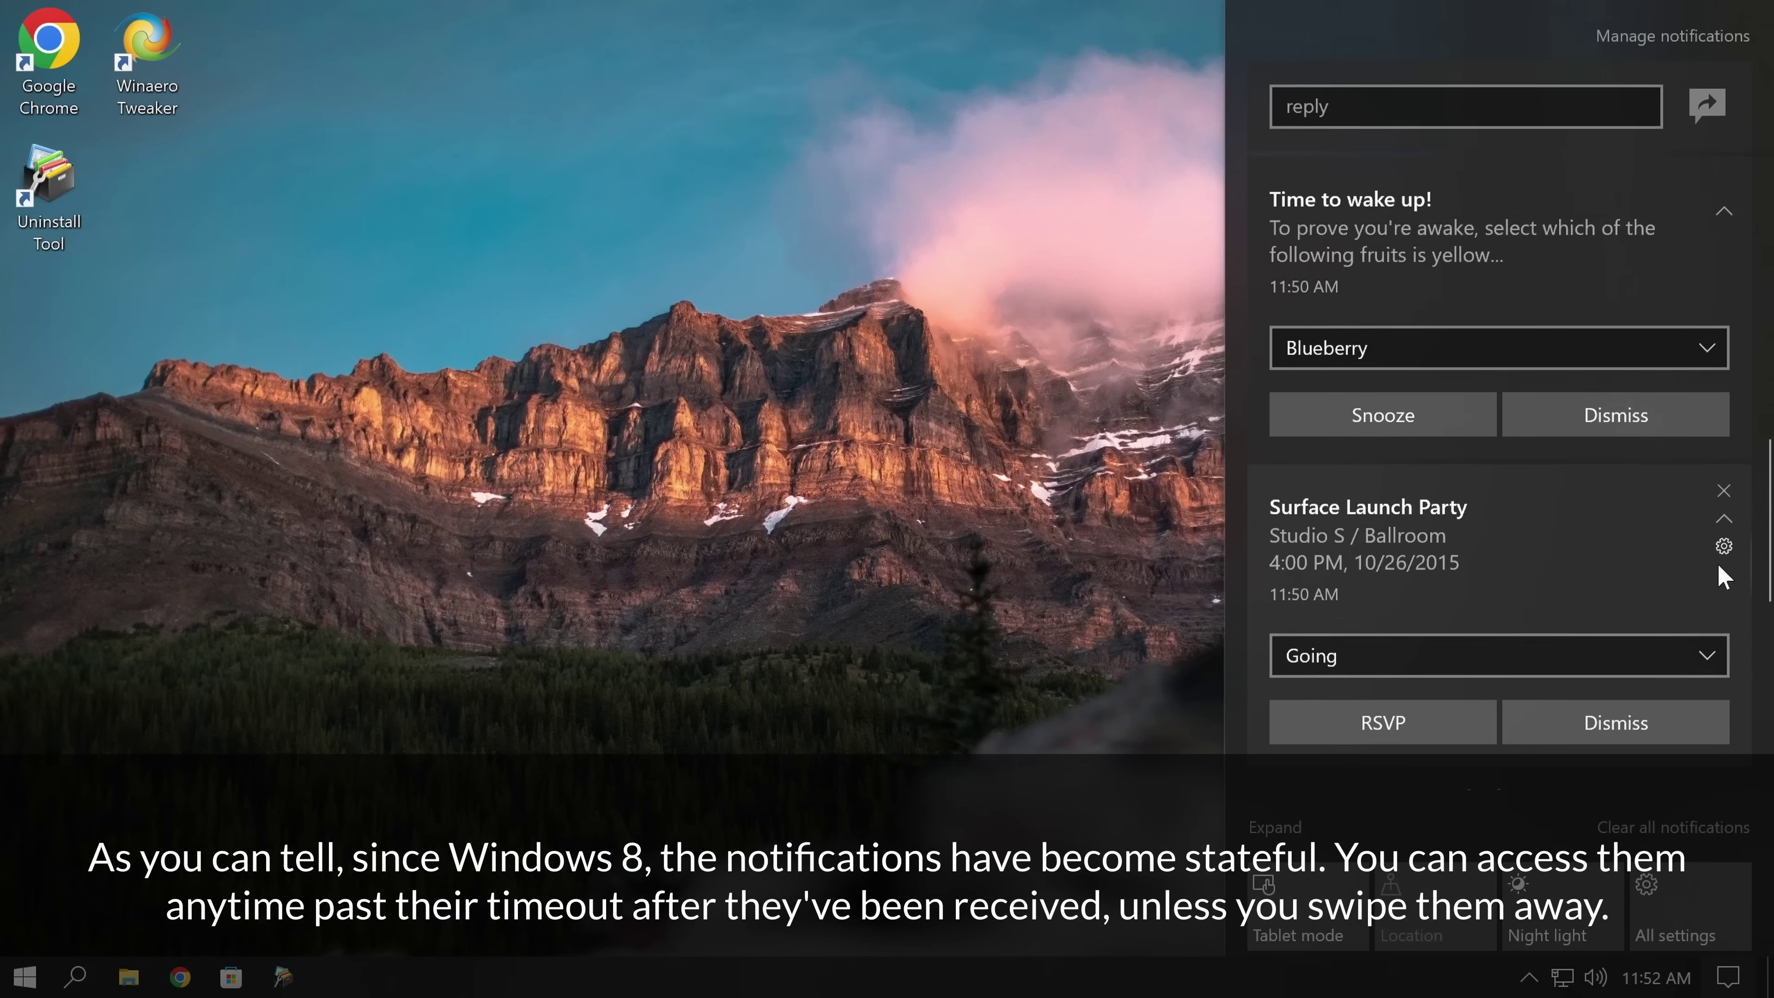
Set the response for the Surface Launch Party notification to Decline.
{"action": "scroll", "coordinate": [1690, 580], "scroll_direction": "down", "scroll_amount": 2}
{"action": "left_click", "coordinate": [1667, 552]}
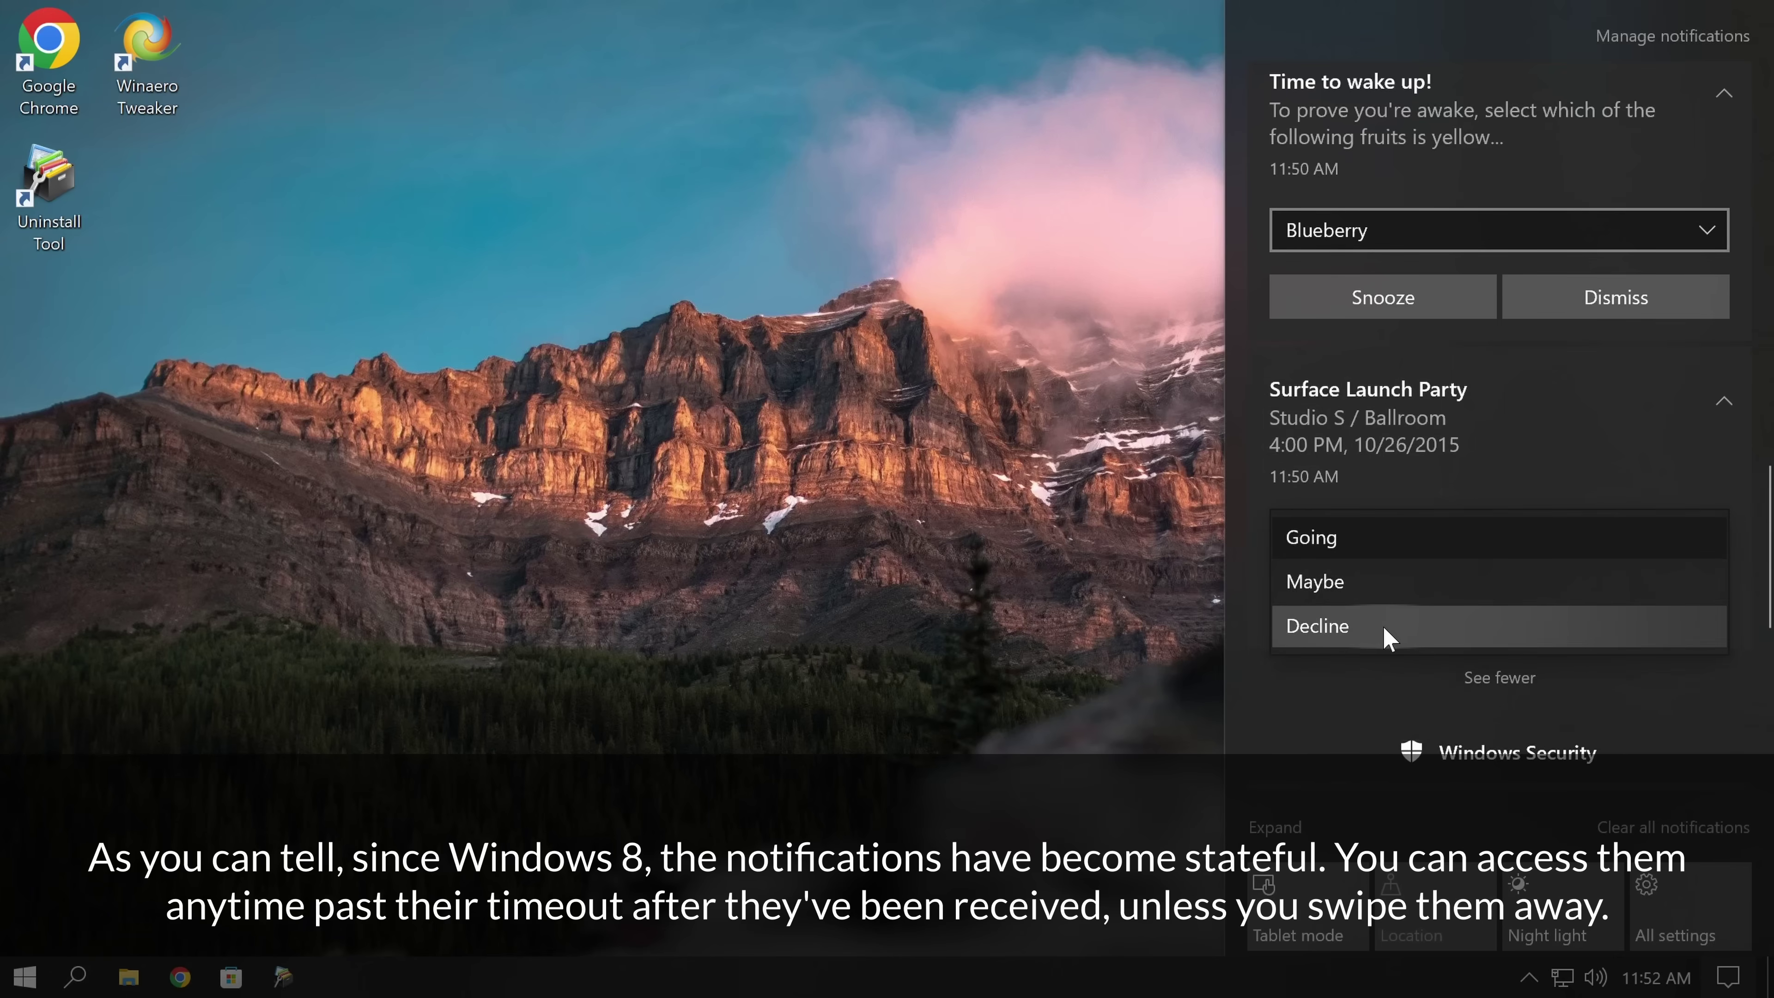
{"action": "left_click", "coordinate": [1358, 629]}
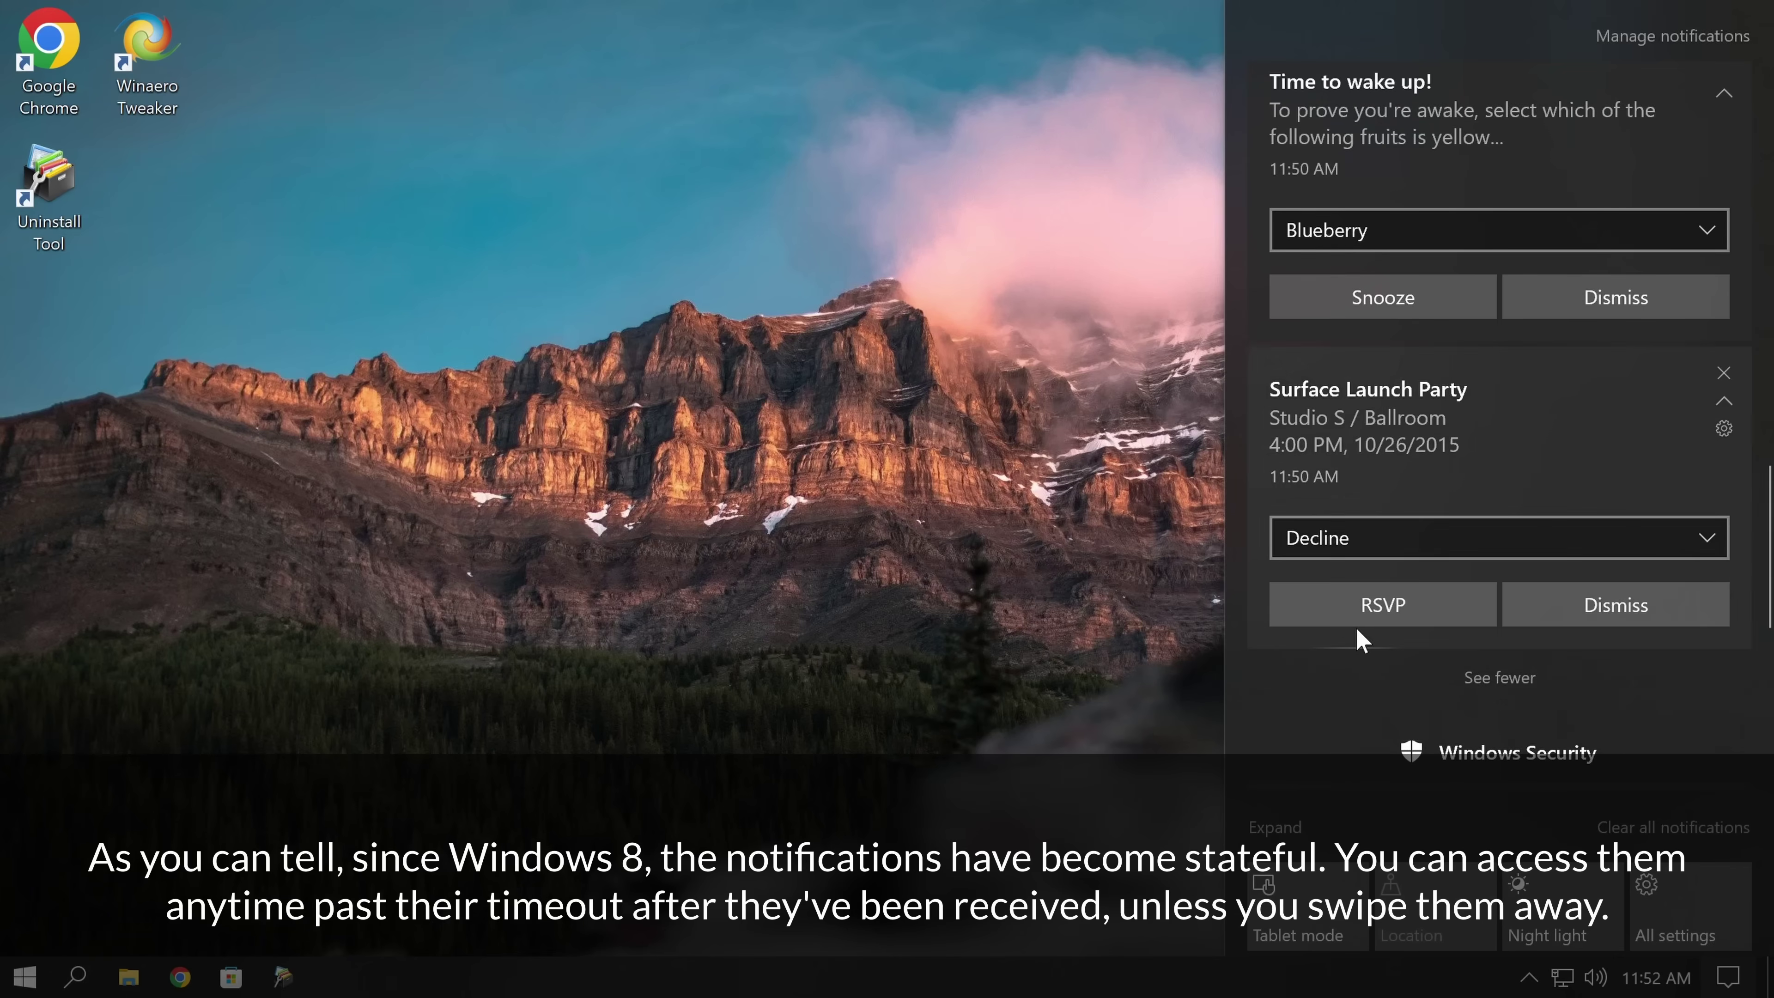
Look through the whole Action Center list, from the weather notification to the Windows Security and Backup settings entries.
{"action": "scroll", "coordinate": [1606, 499], "scroll_direction": "up", "scroll_amount": 10}
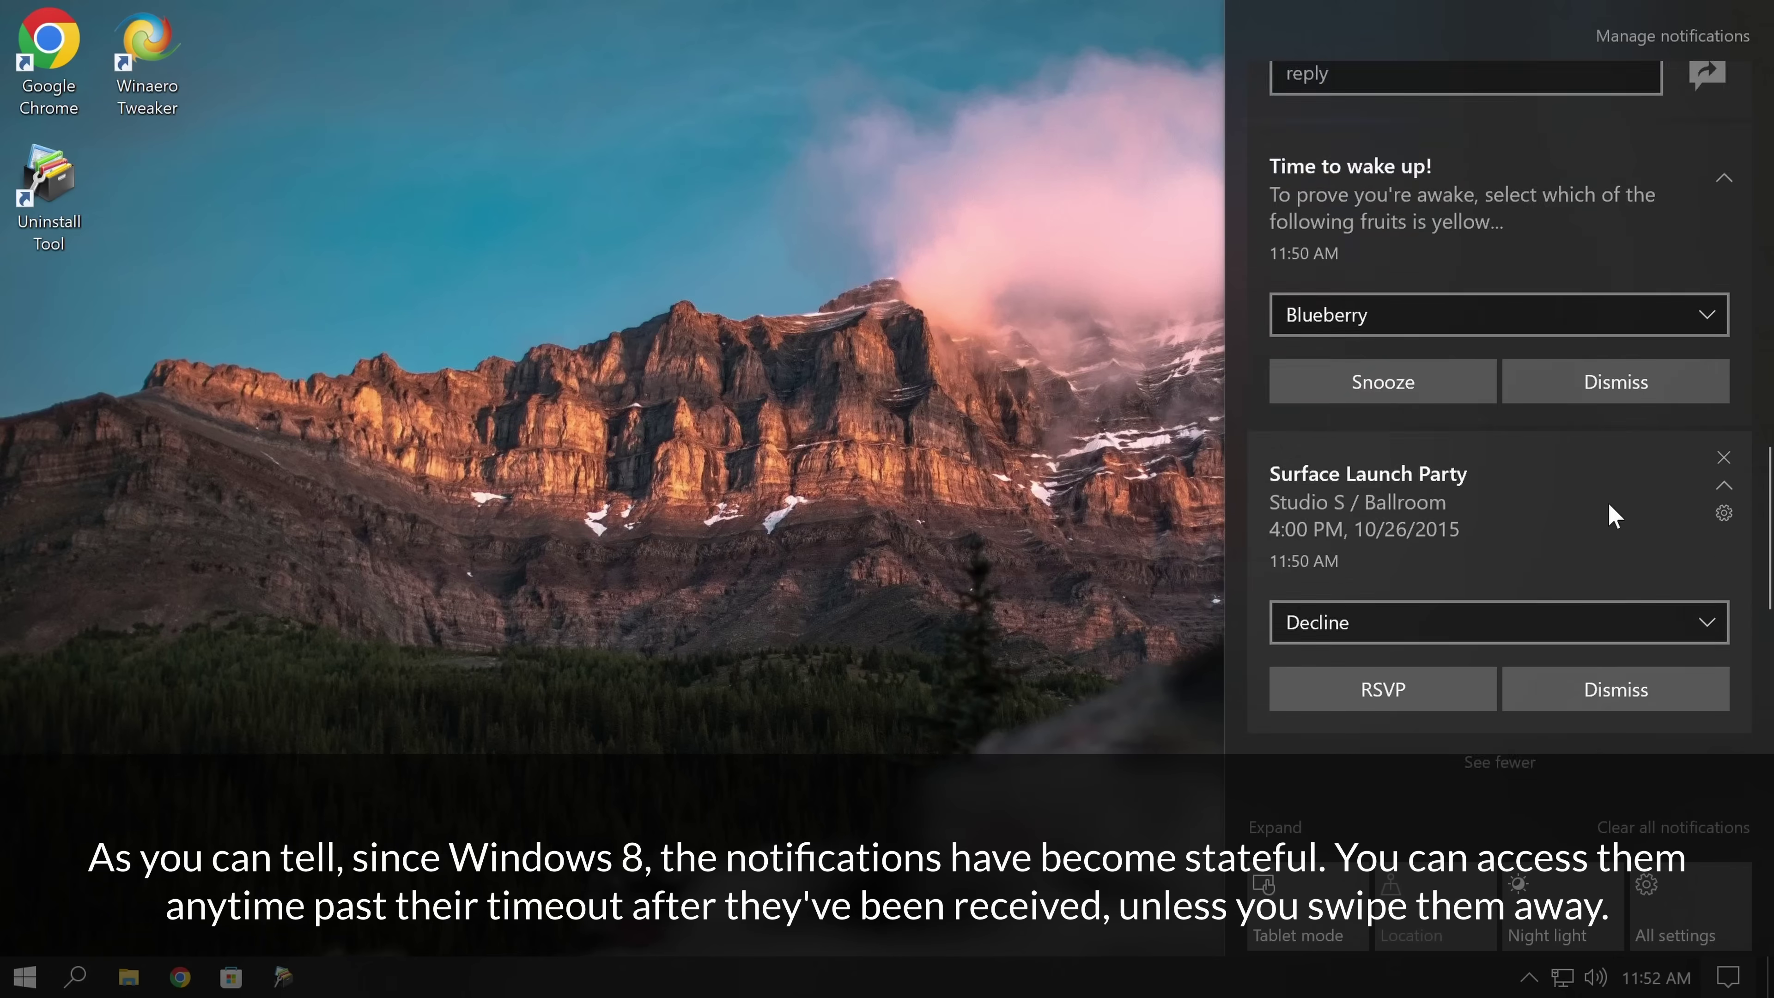
{"action": "scroll", "coordinate": [1606, 499], "scroll_direction": "up", "scroll_amount": 5}
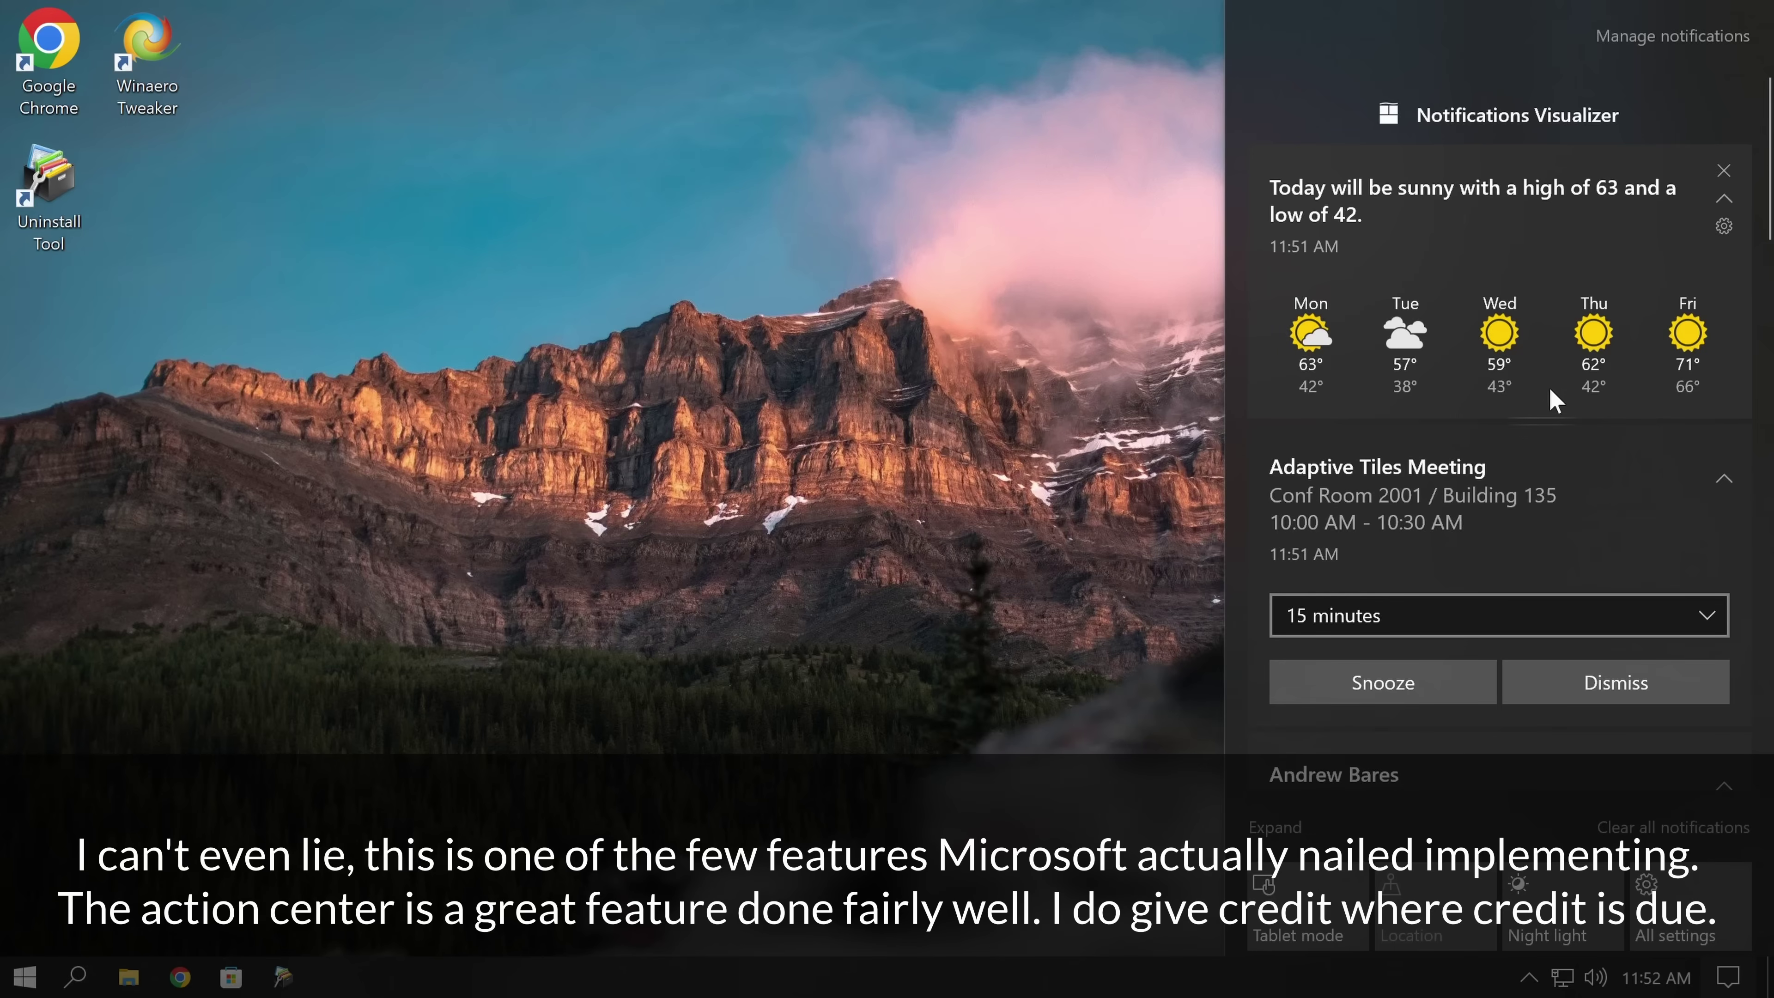
{"action": "scroll", "coordinate": [1496, 304], "scroll_direction": "down", "scroll_amount": 10}
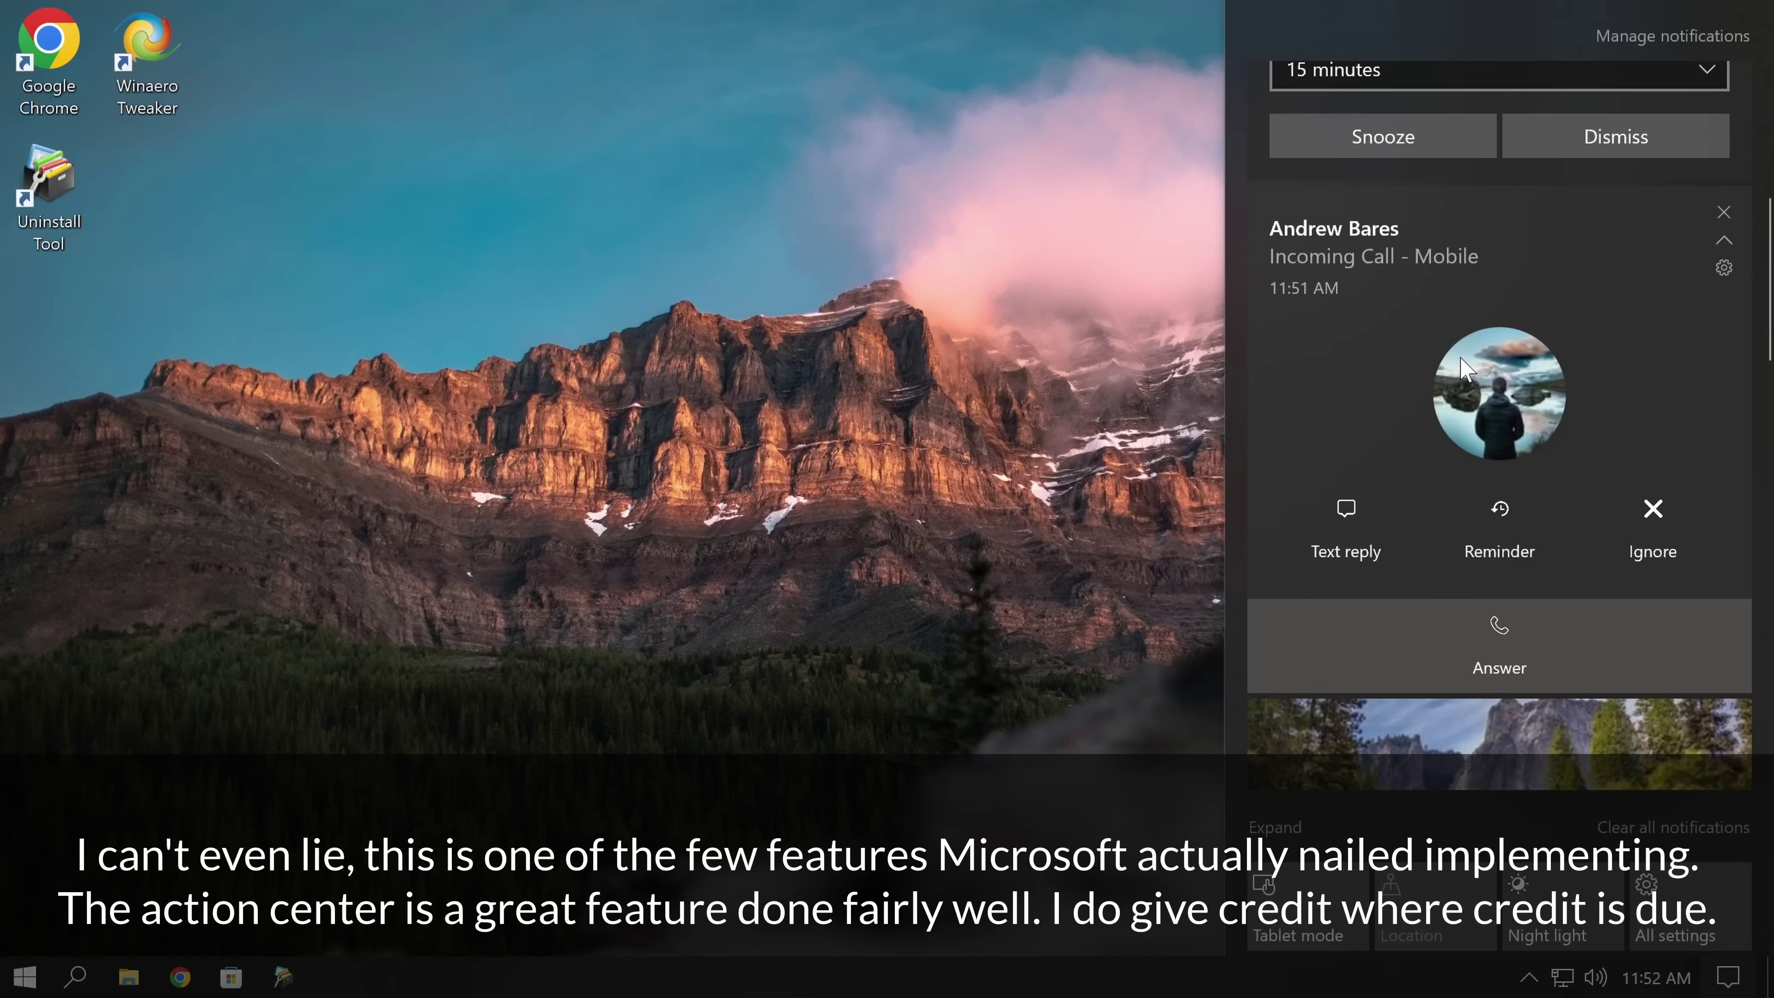
{"action": "scroll", "coordinate": [1468, 401], "scroll_direction": "down", "scroll_amount": 10}
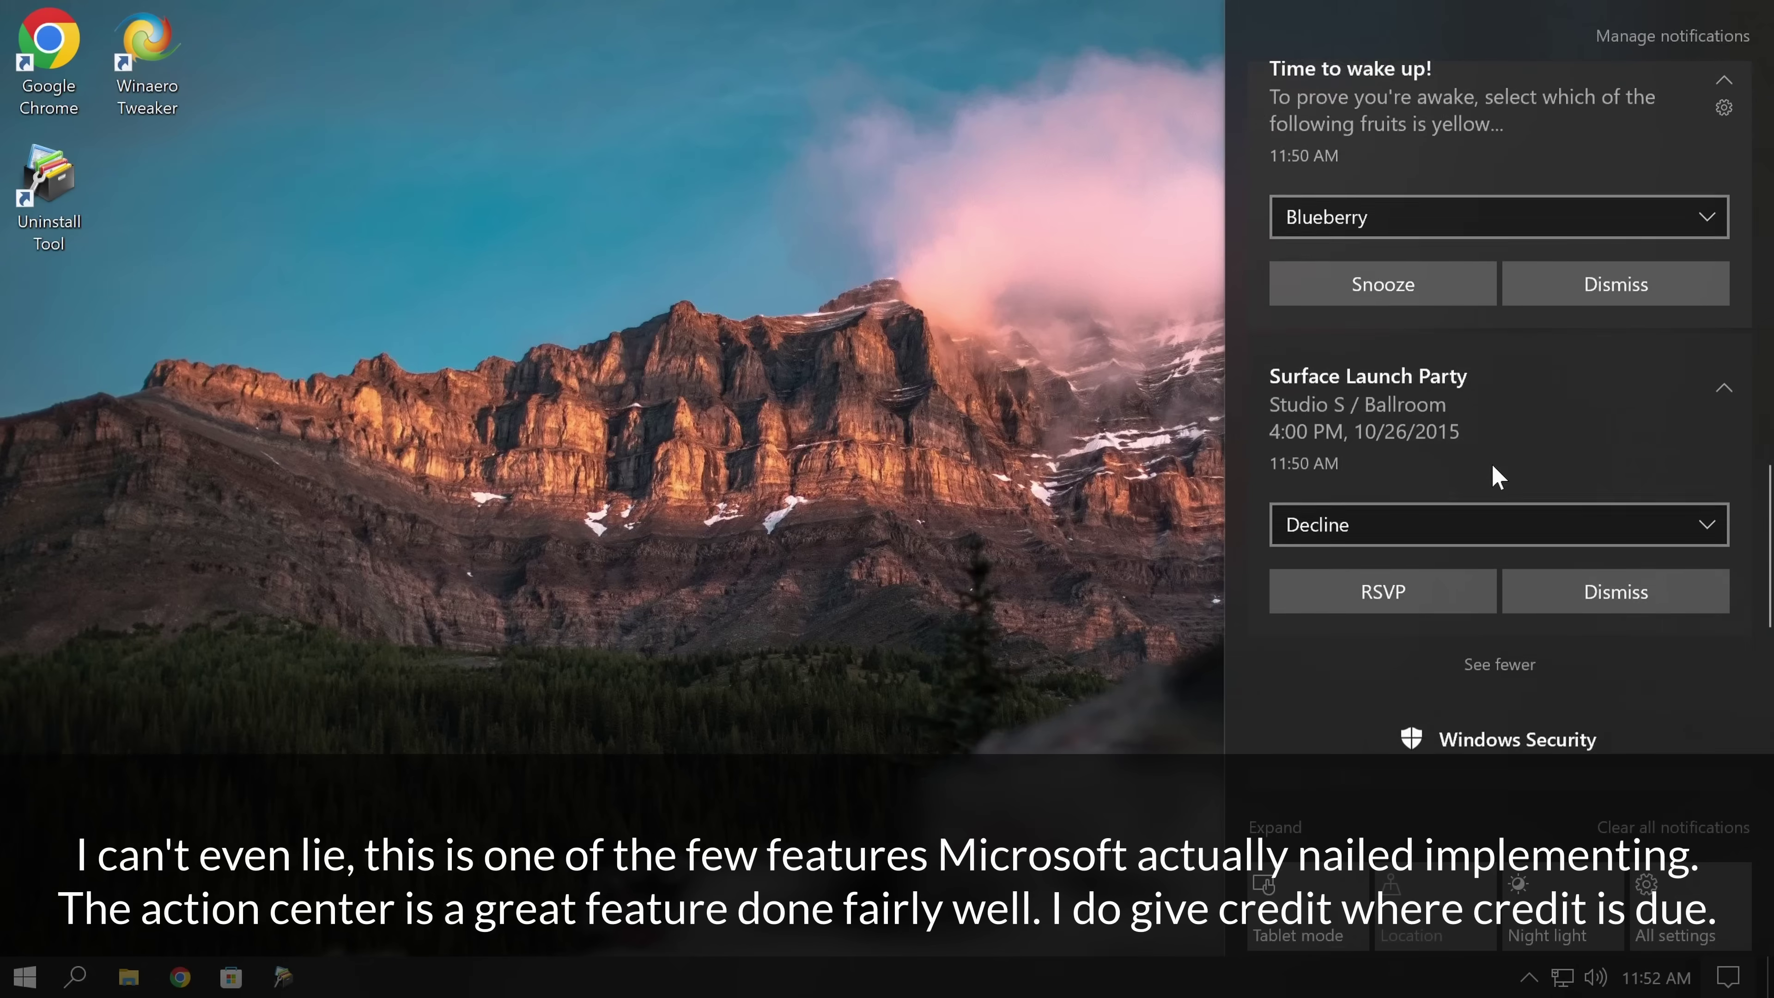
{"action": "scroll", "coordinate": [1487, 463], "scroll_direction": "down", "scroll_amount": 3}
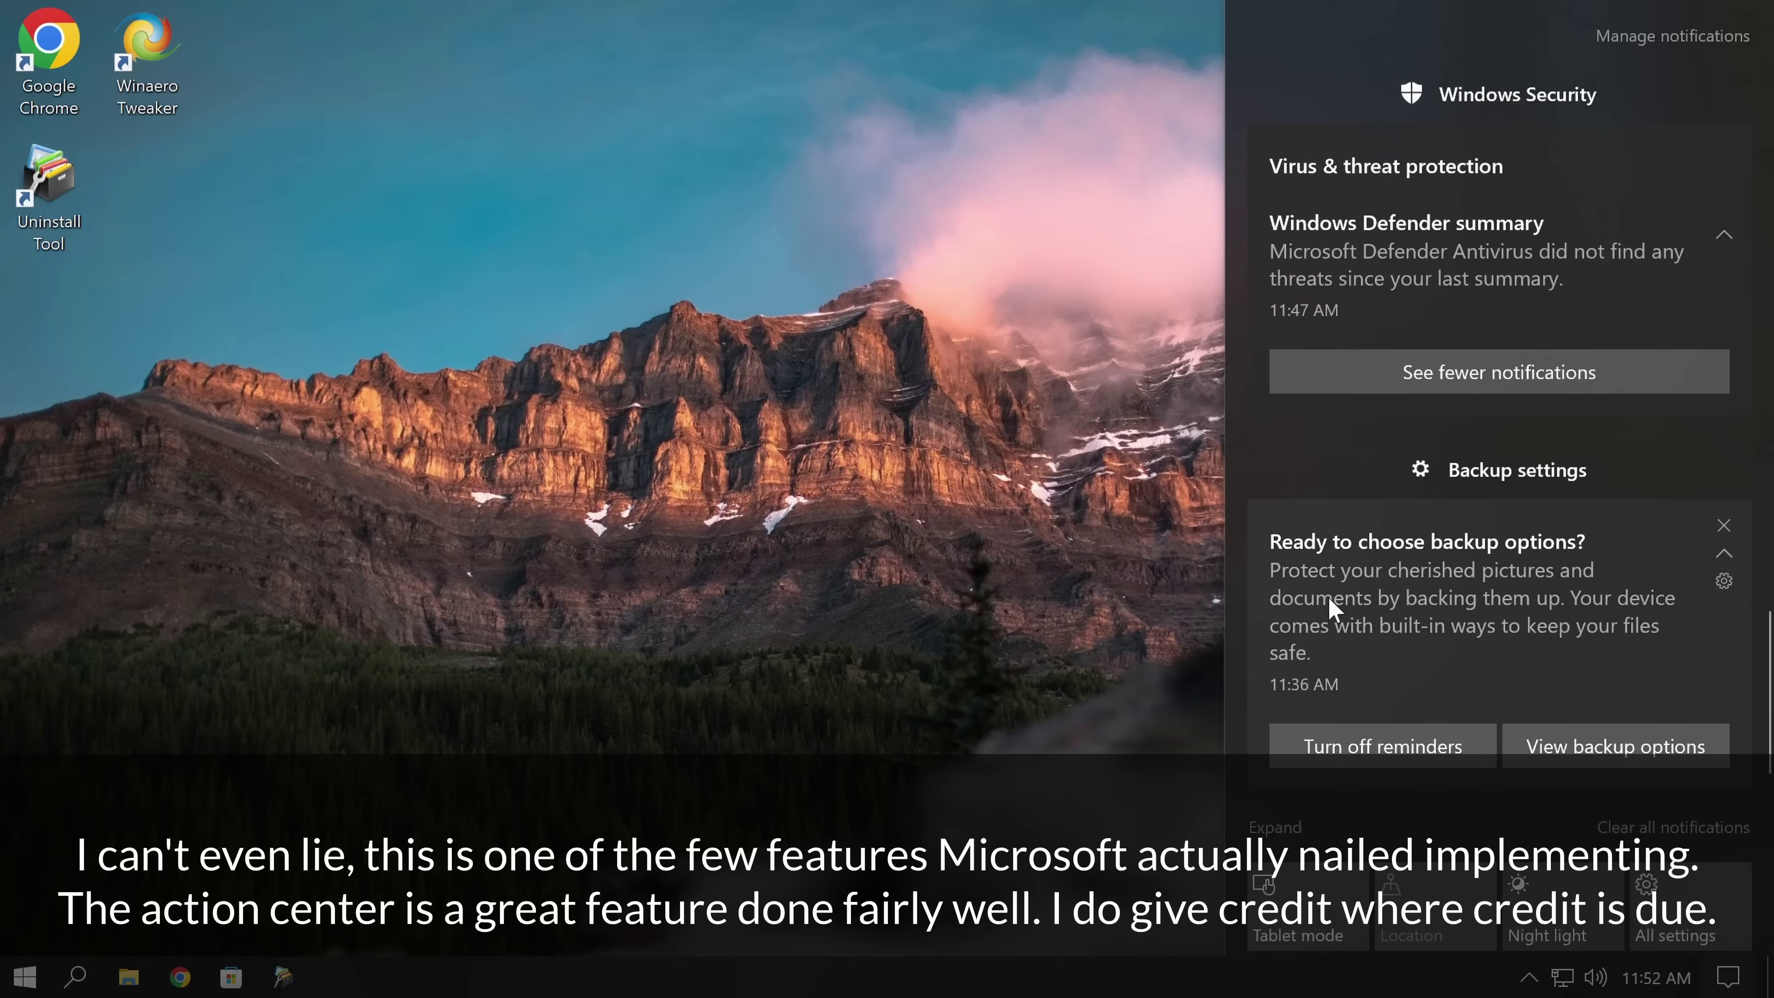
{"action": "scroll", "coordinate": [1536, 392], "scroll_direction": "up", "scroll_amount": 15}
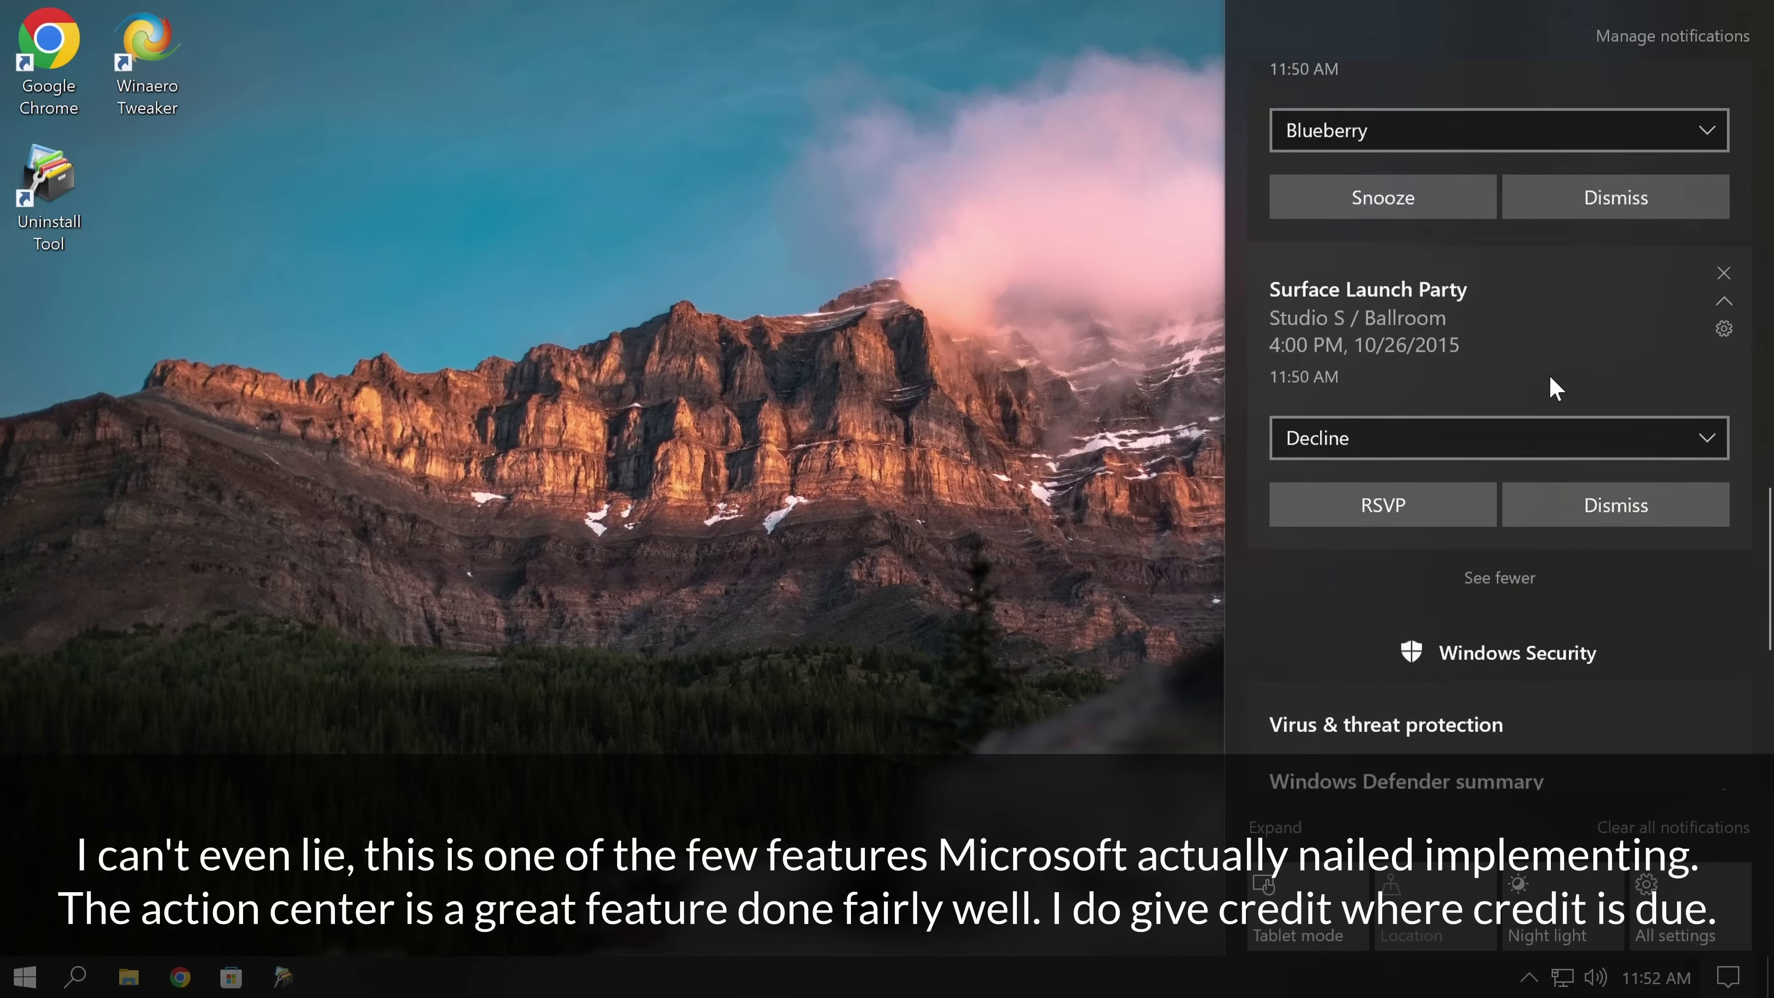
{"action": "scroll", "coordinate": [1546, 387], "scroll_direction": "up", "scroll_amount": 2}
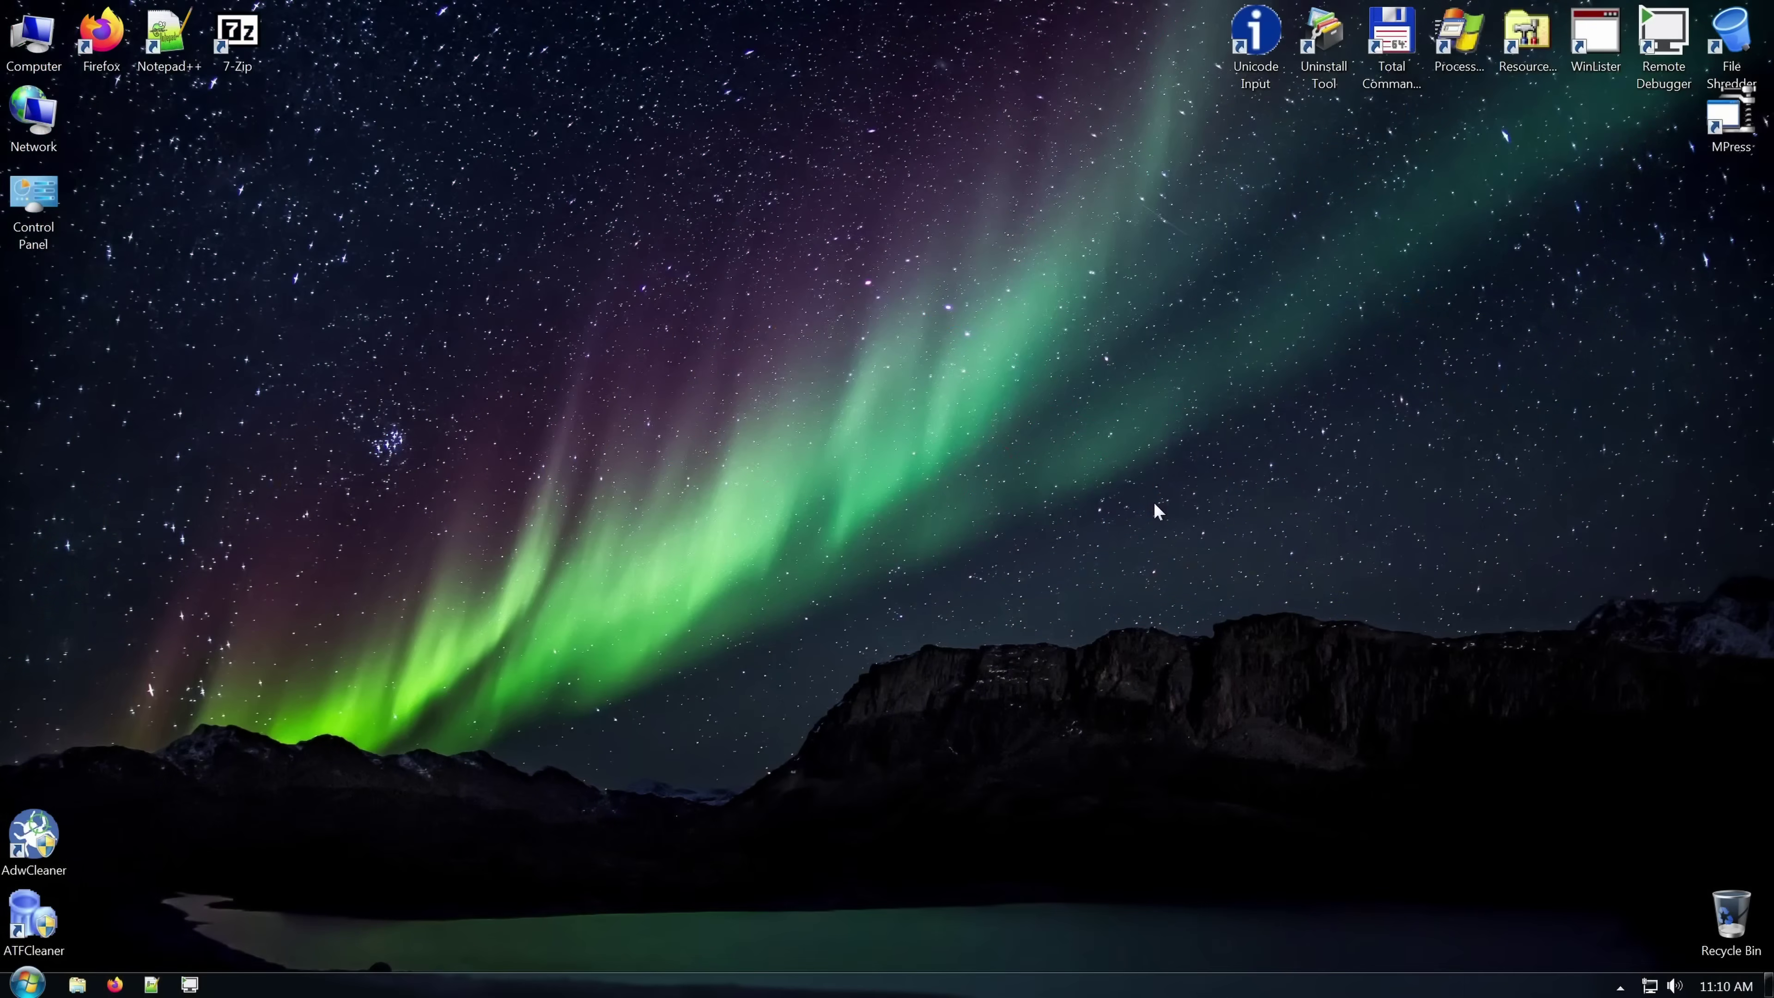
Run the "quiet" command to show the "Hello, World!" balloon notification.
{"action": "key", "text": "super+r"}
{"action": "type", "text": "quiet"}
{"action": "key", "text": "Return"}
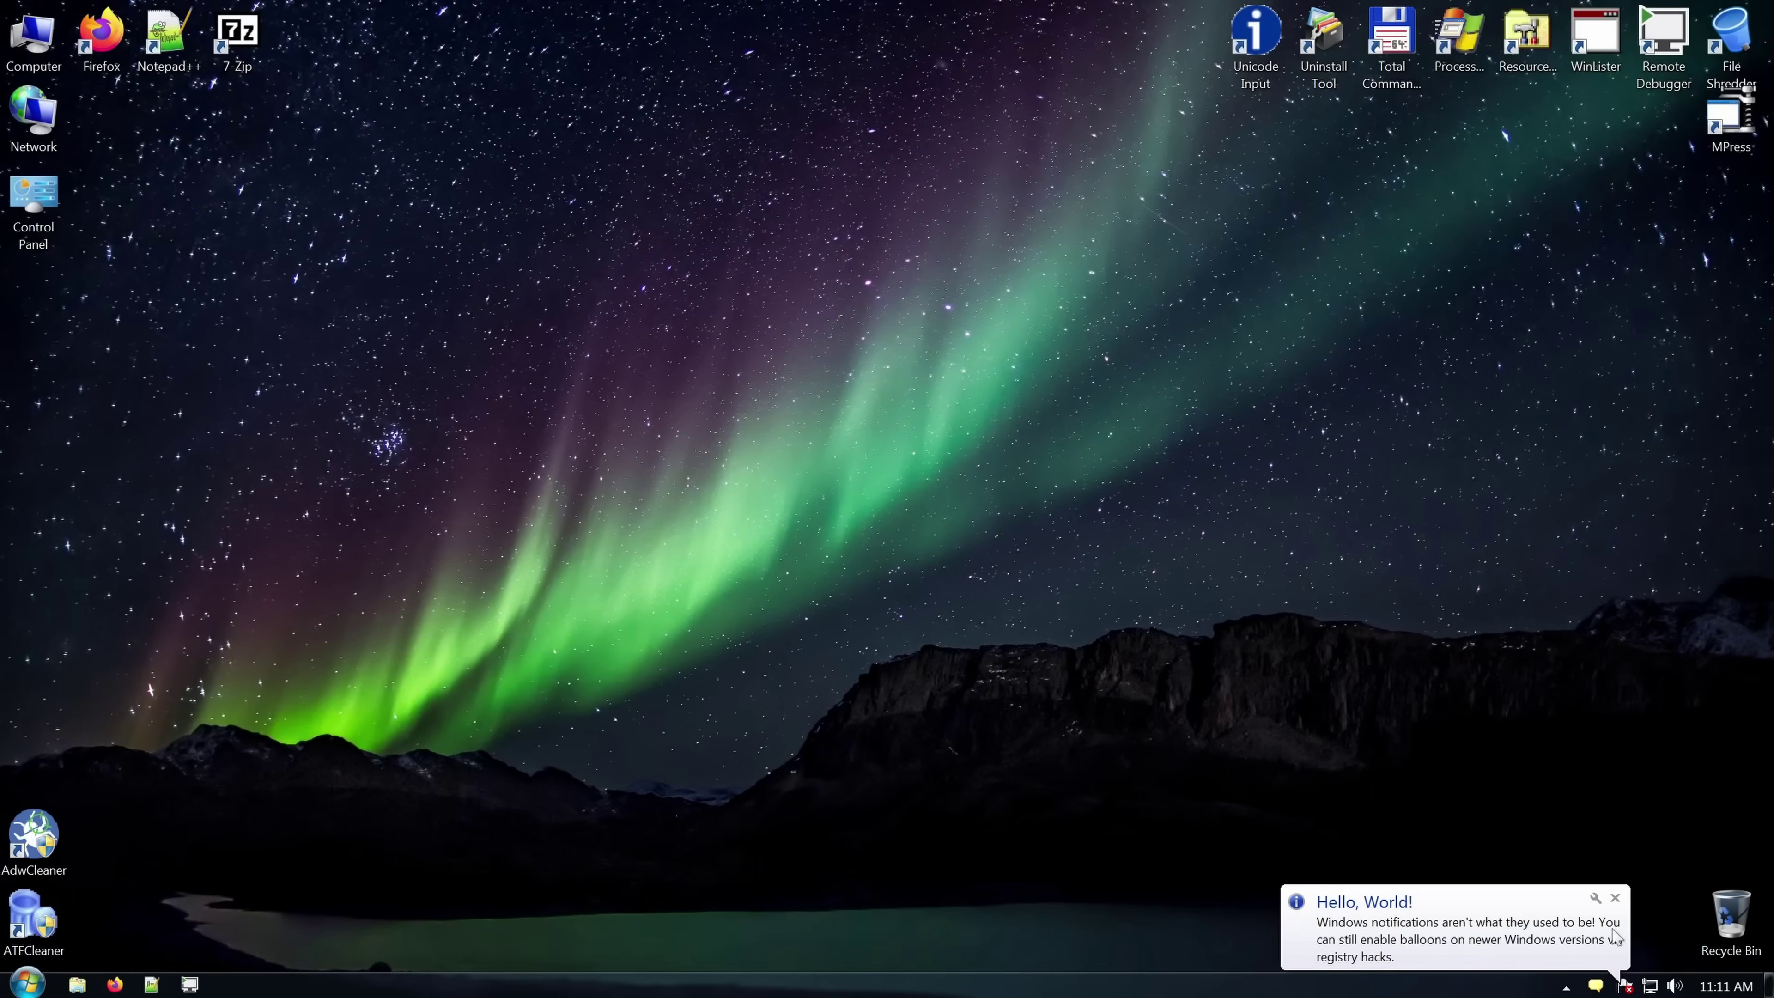
{"action": "left_click", "coordinate": [1378, 769]}
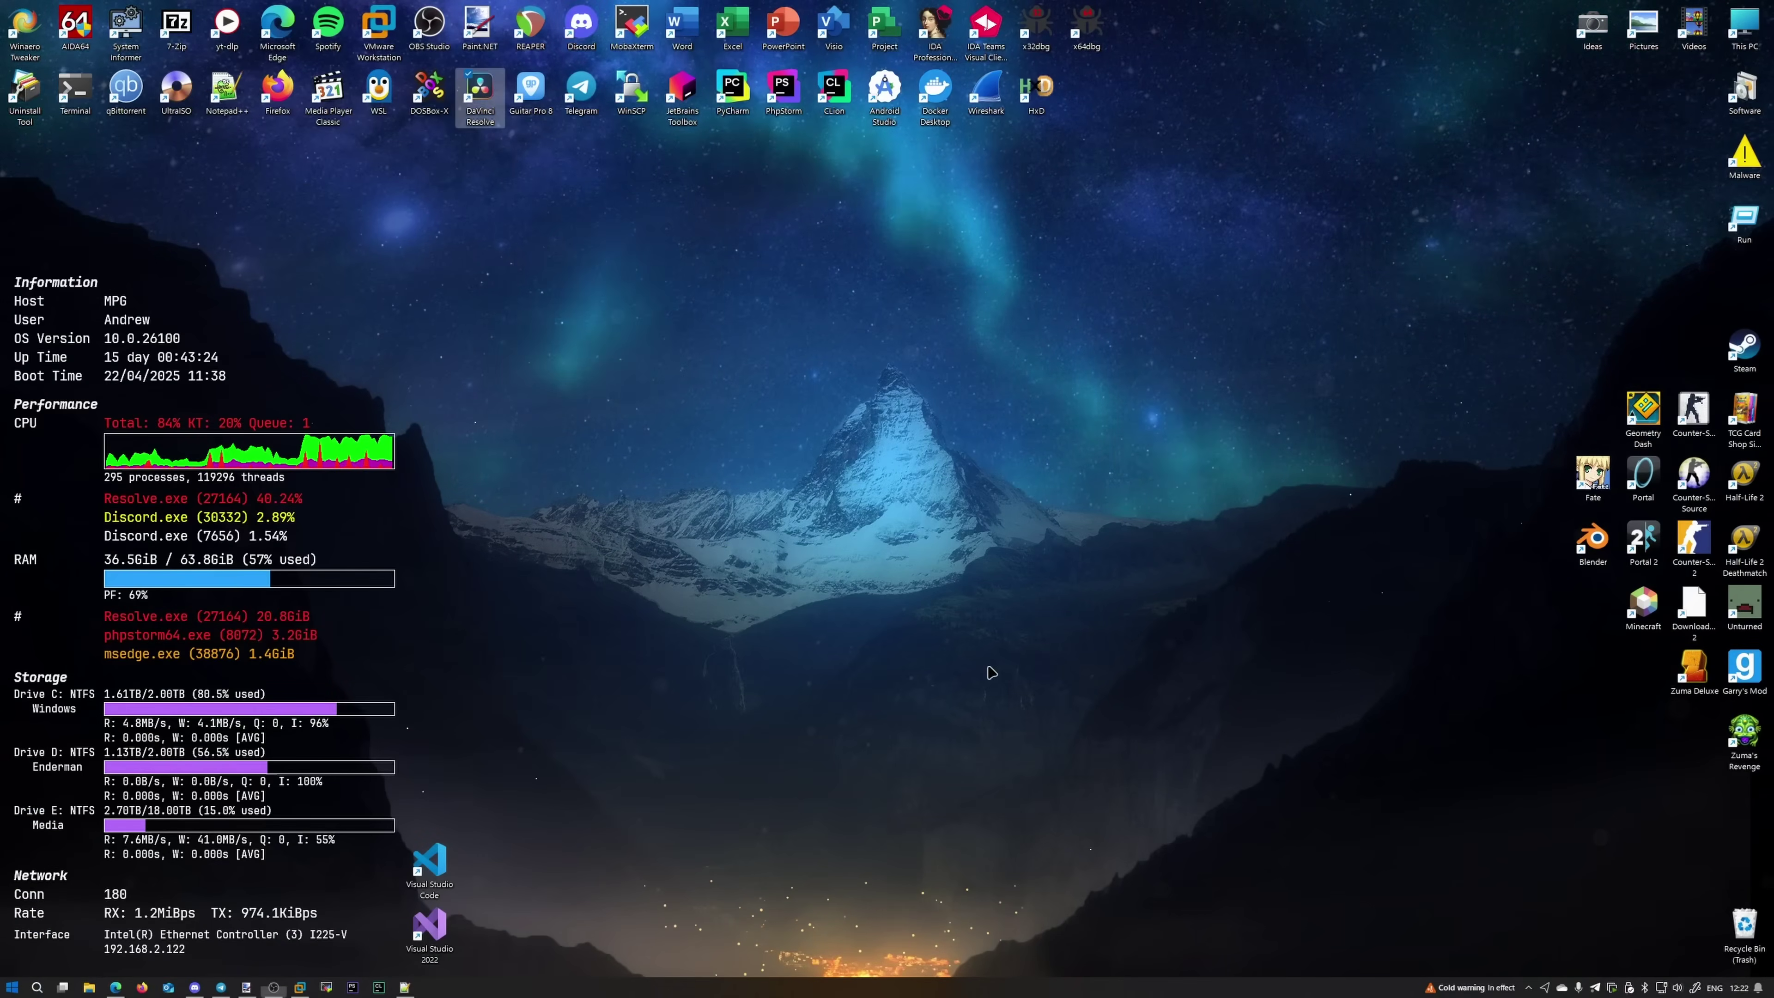
Search the computer for "notifications" and launch Notifications Visualizer.
{"action": "left_click_drag", "start_coordinate": [817, 638], "coordinate": [796, 692]}
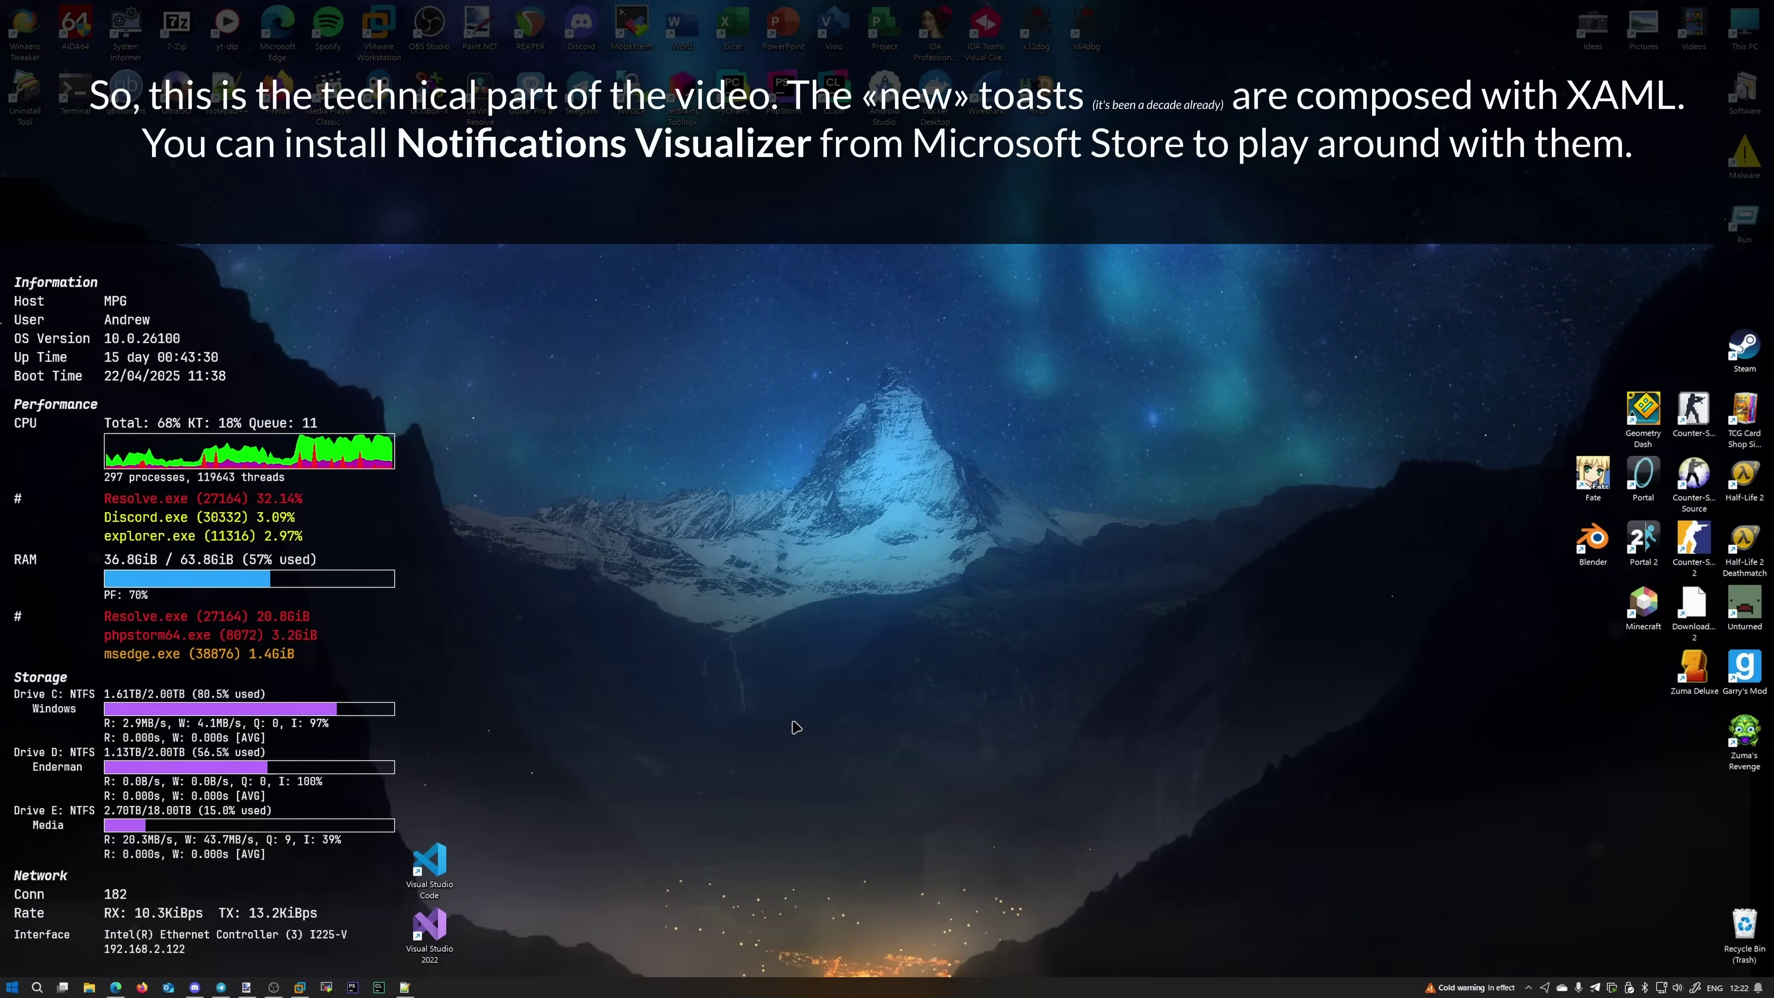
{"action": "key", "text": "super"}
{"action": "type", "text": "notifications"}
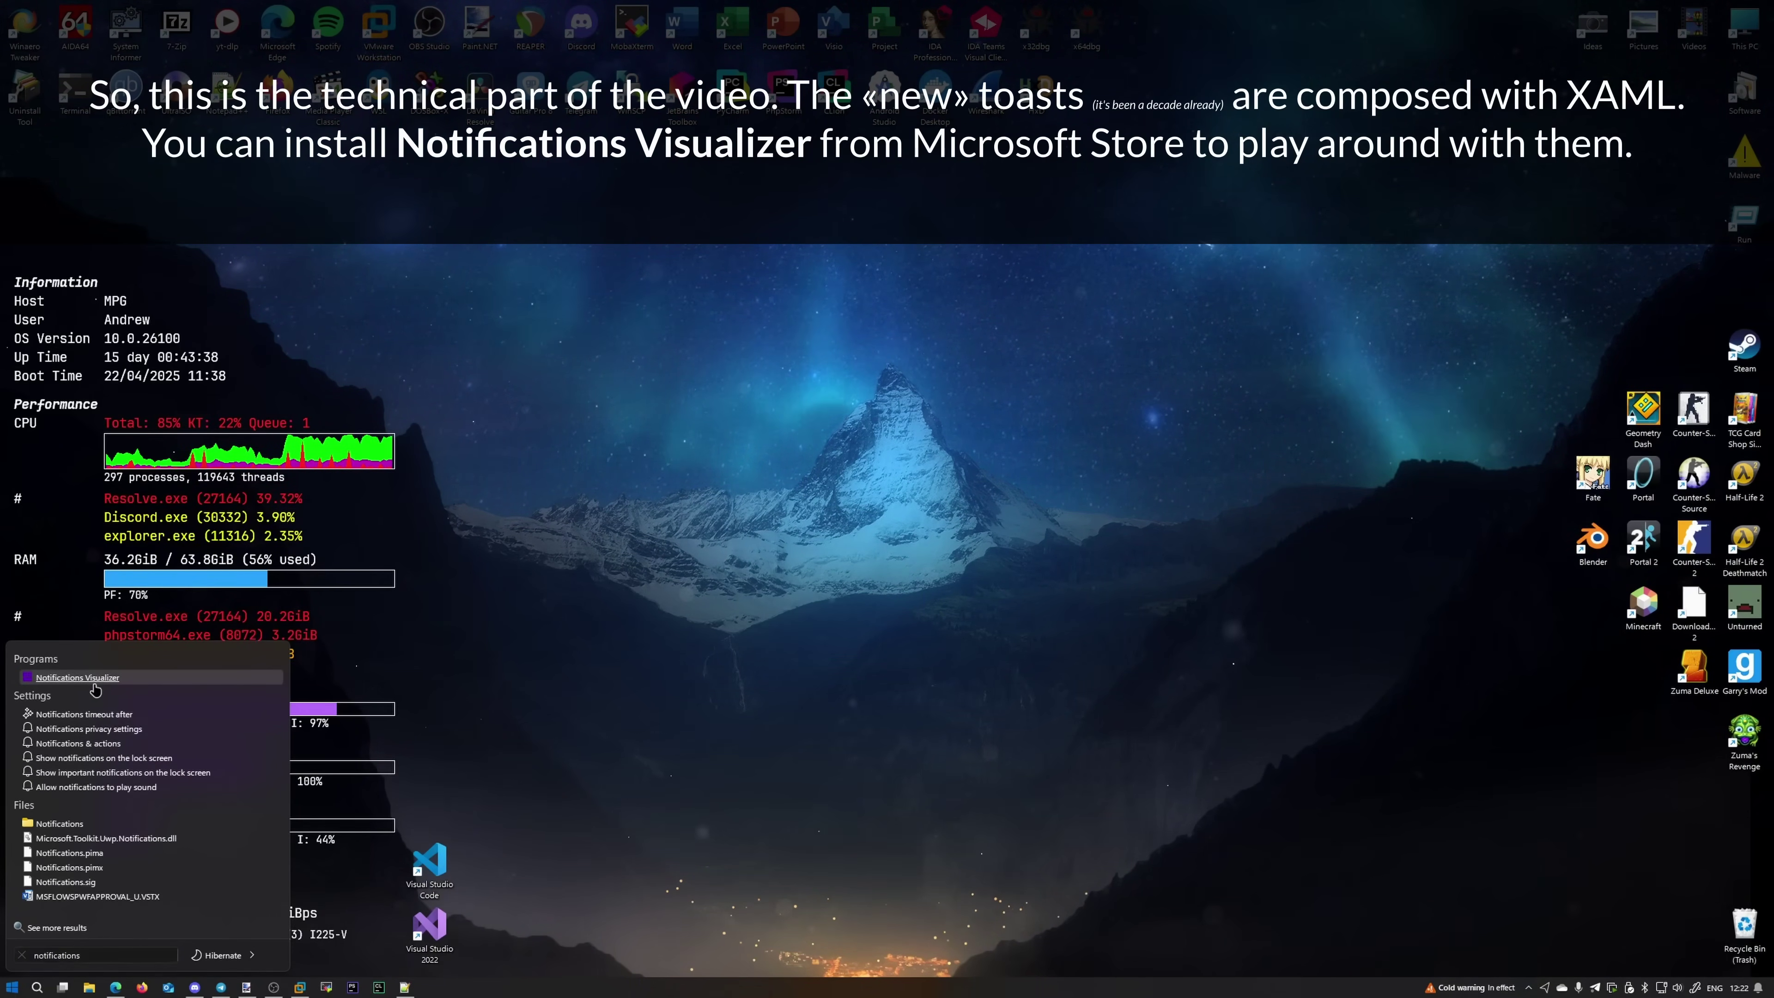
{"action": "left_click", "coordinate": [77, 677]}
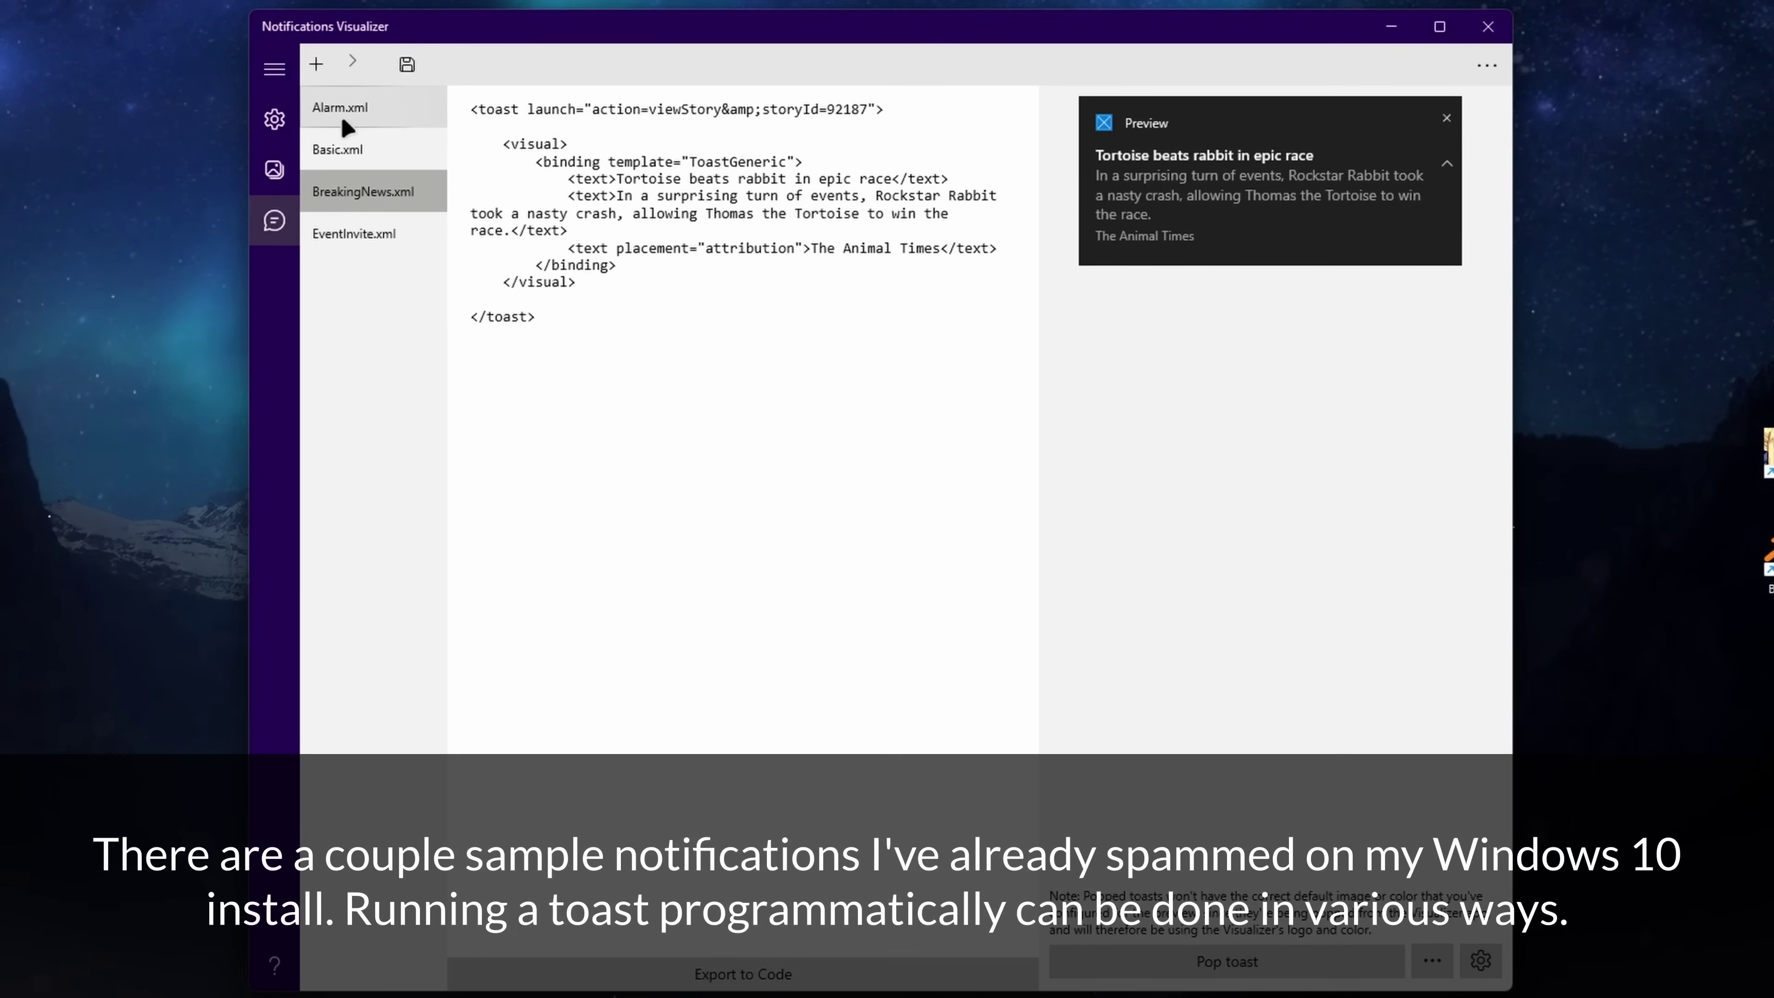
Show the Alarm.xml sample toast, and open the IncomingCall.xml and Messaging.xml samples as documents.
{"action": "left_click", "coordinate": [339, 111]}
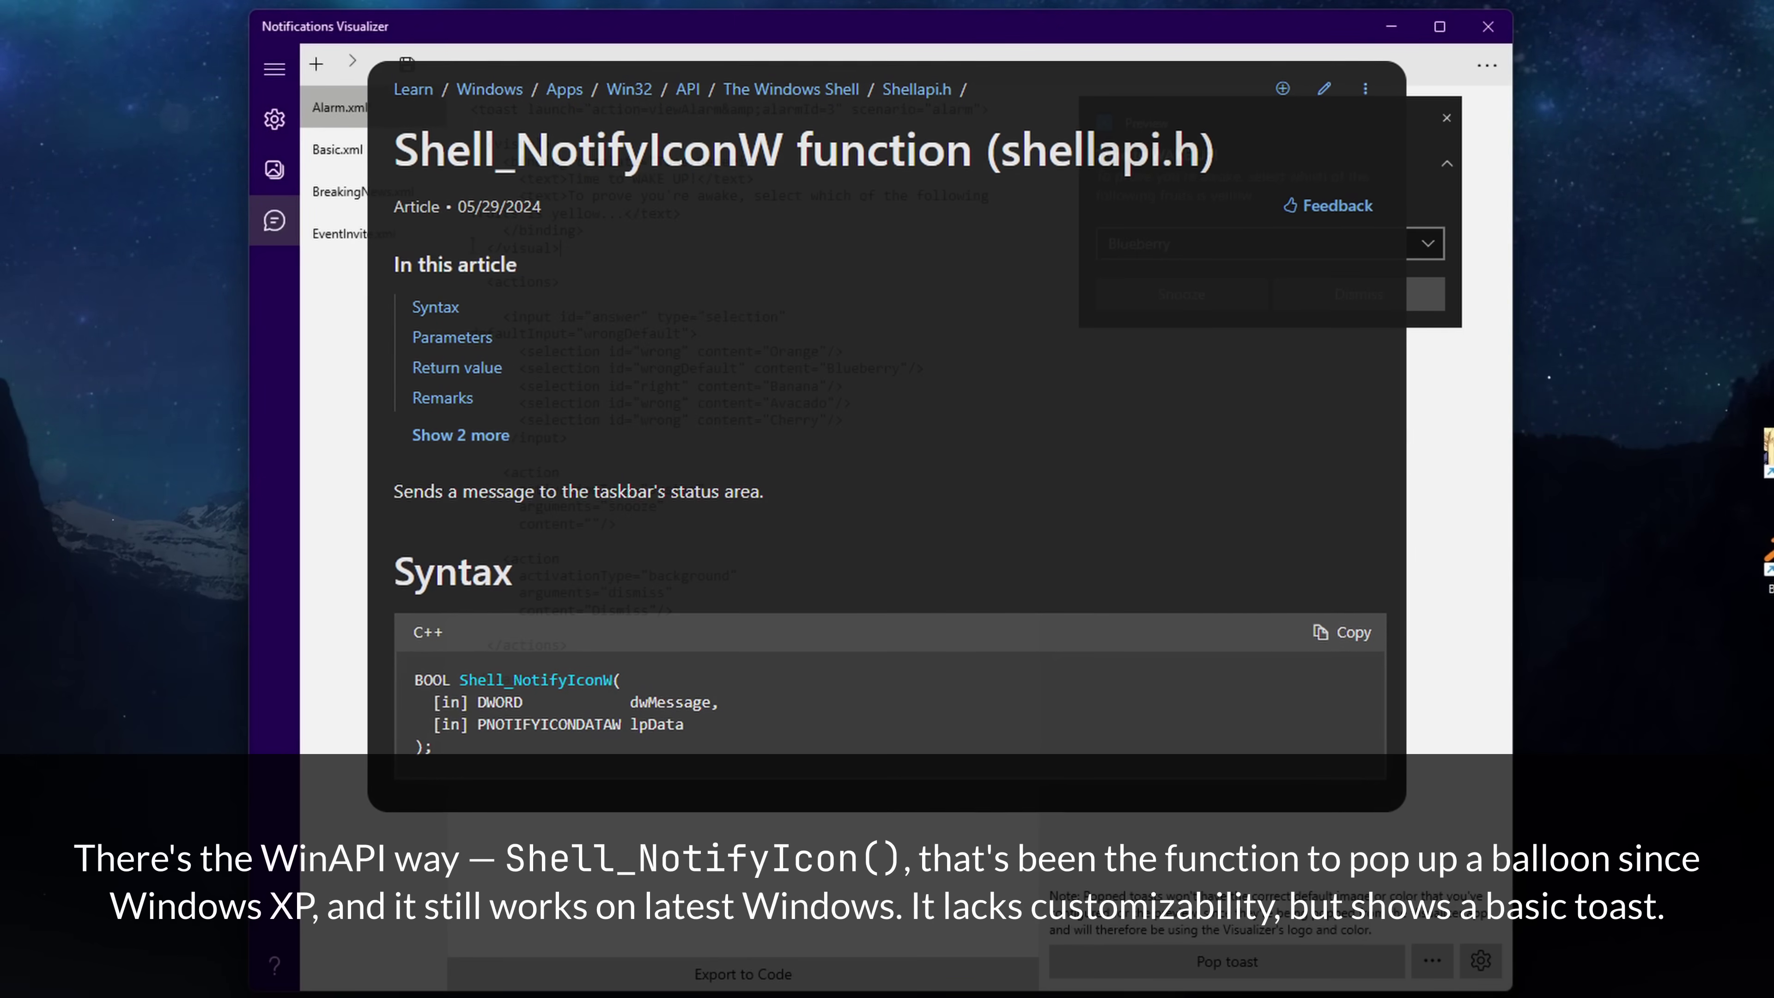
{"action": "left_click", "coordinate": [353, 69]}
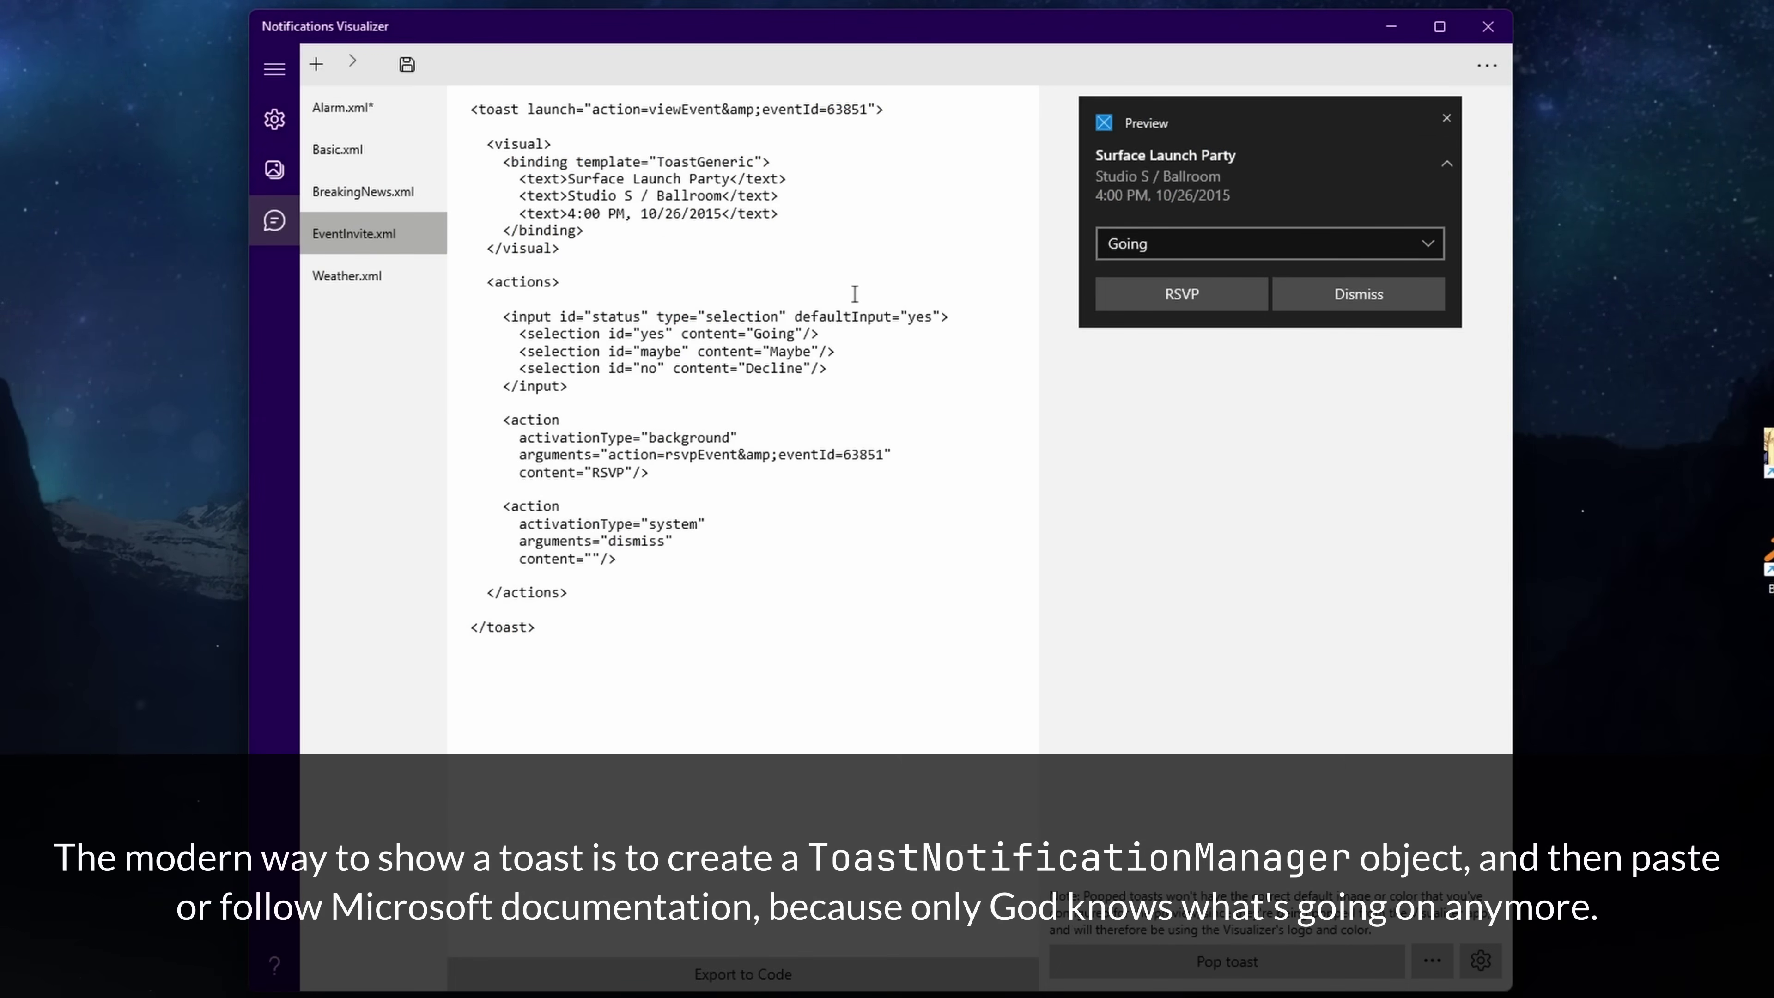
{"action": "left_click", "coordinate": [352, 71]}
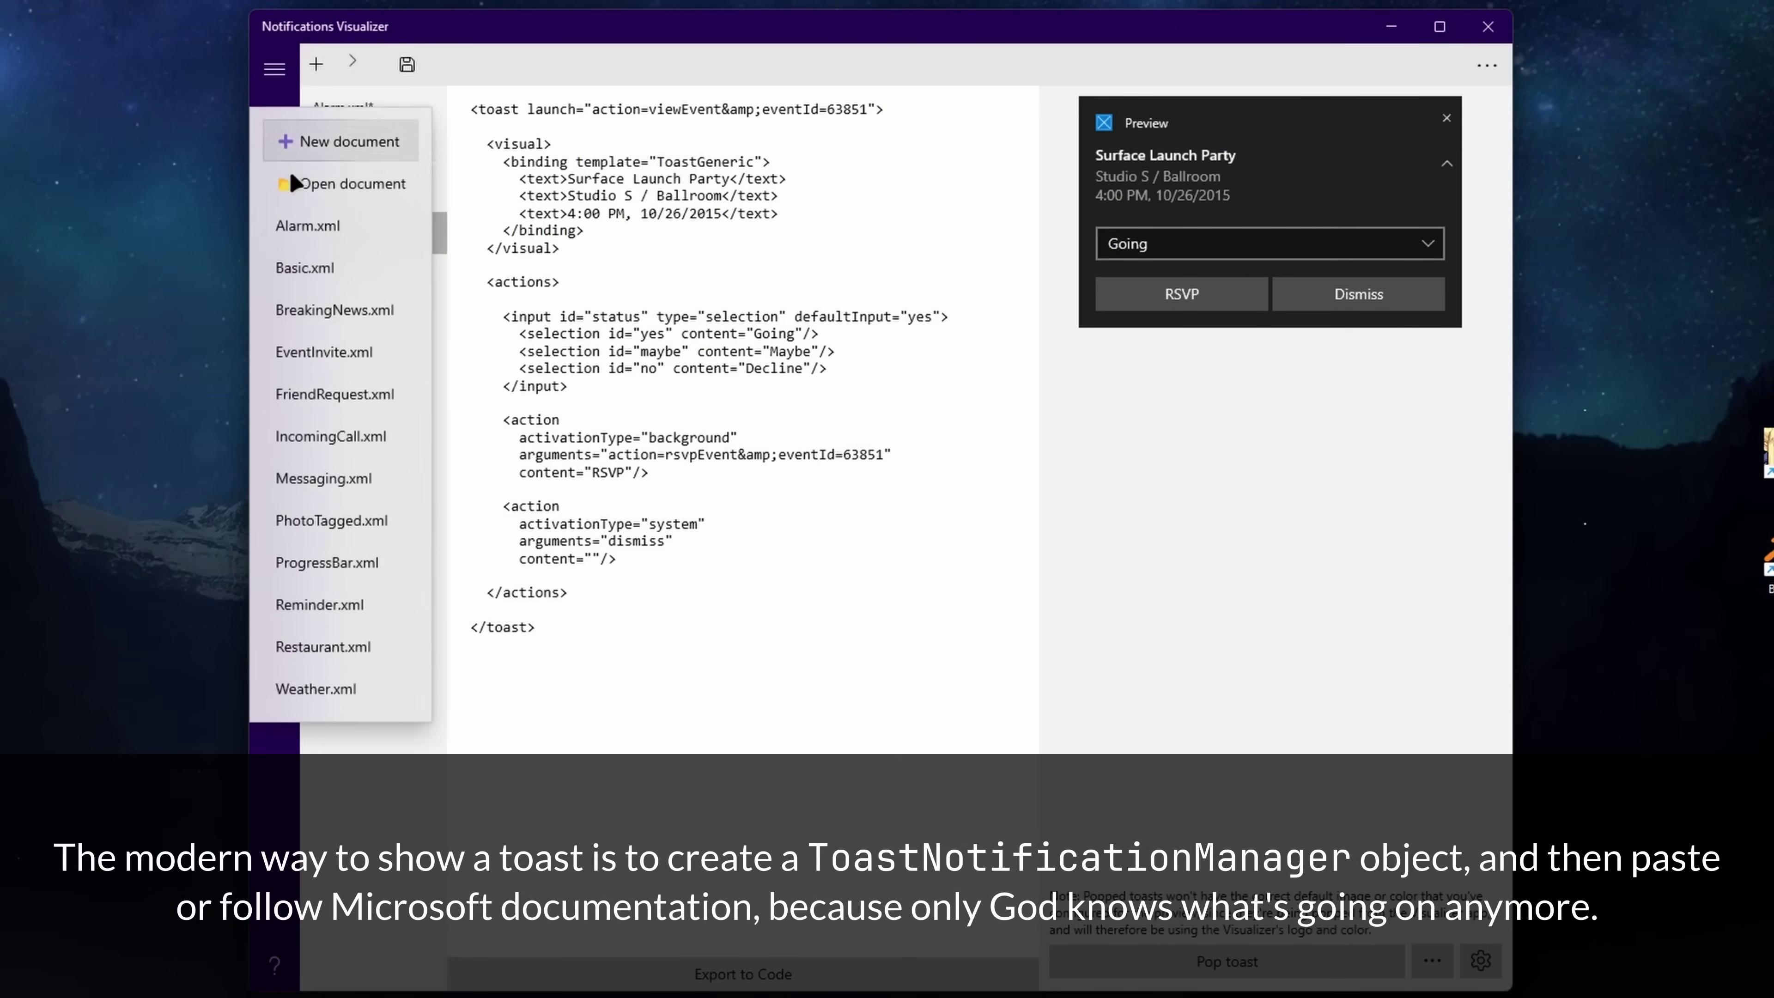
{"action": "left_click", "coordinate": [337, 423]}
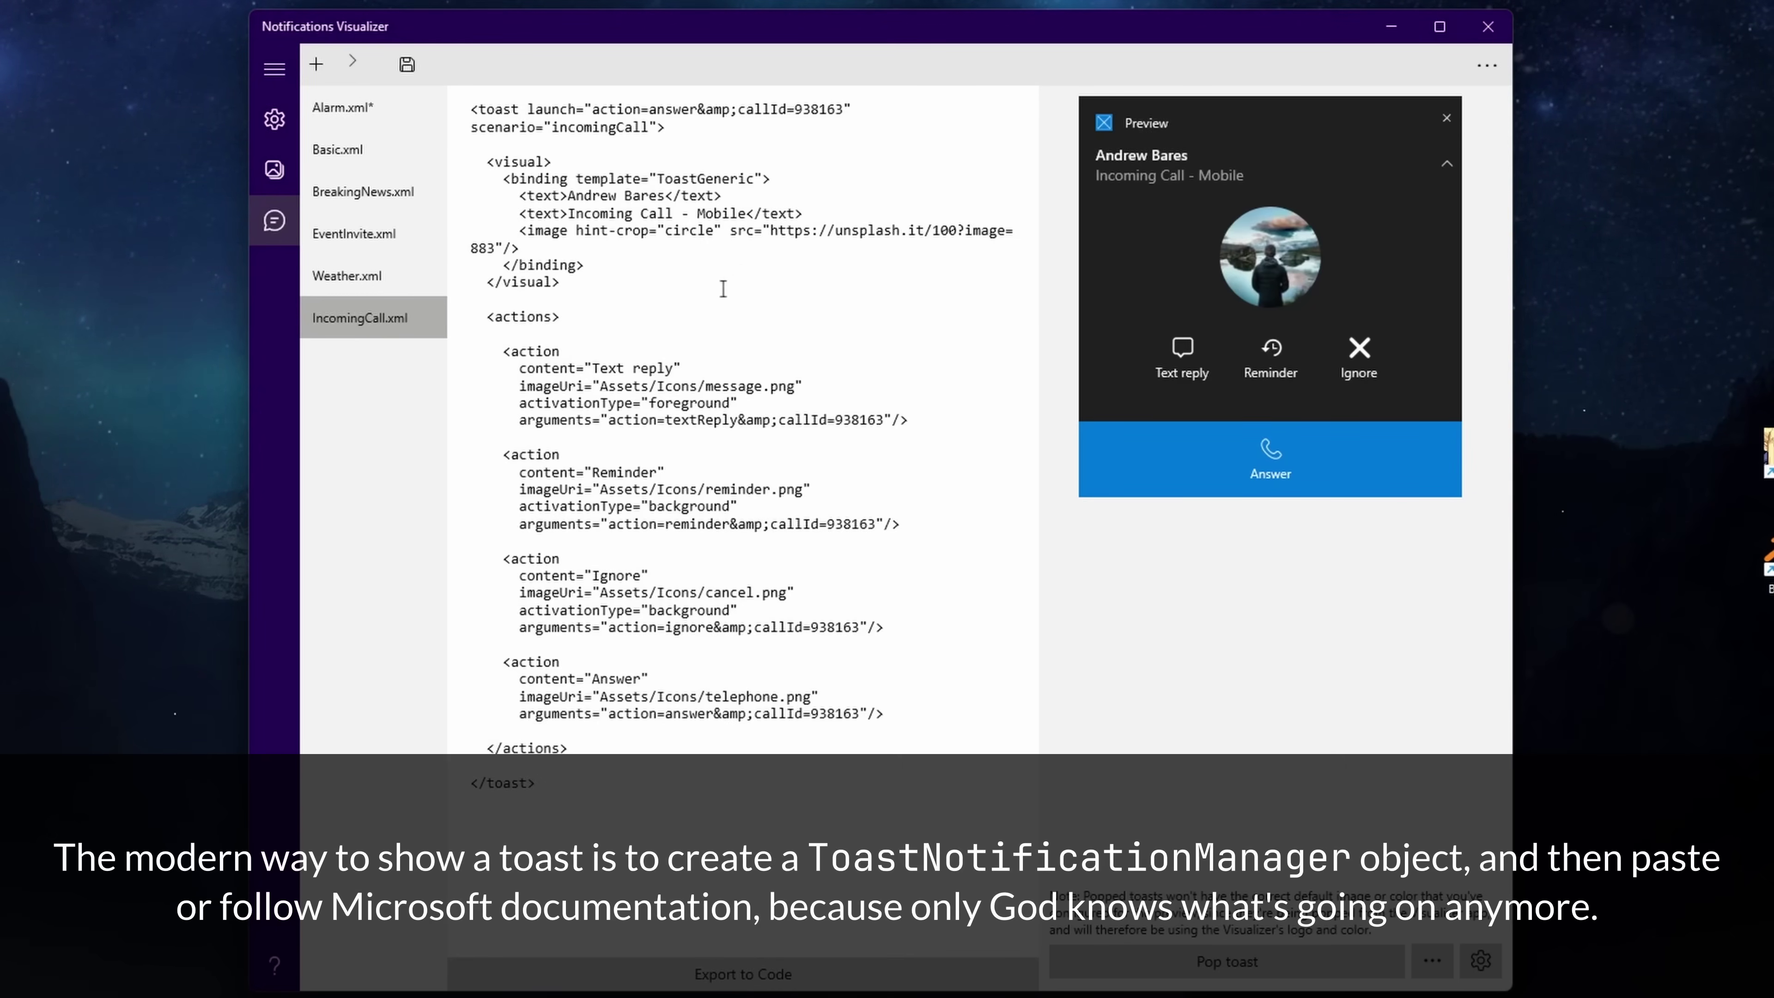
{"action": "left_click", "coordinate": [354, 70]}
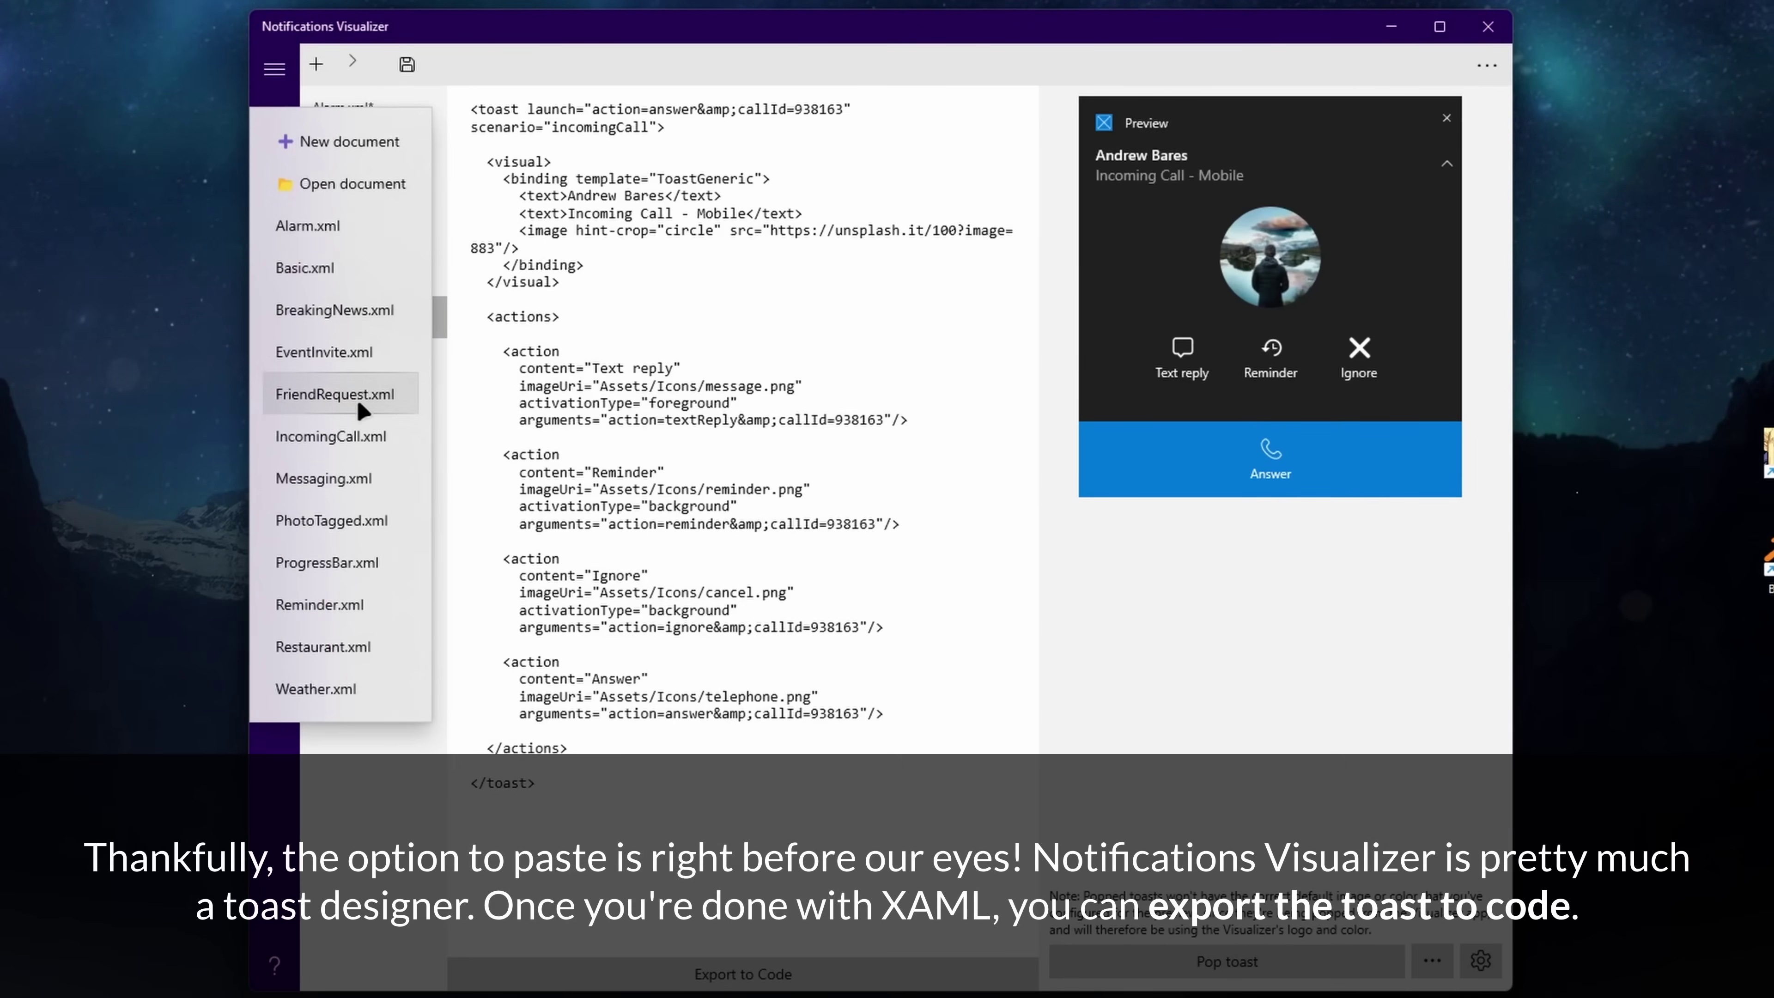
{"action": "left_click", "coordinate": [356, 483]}
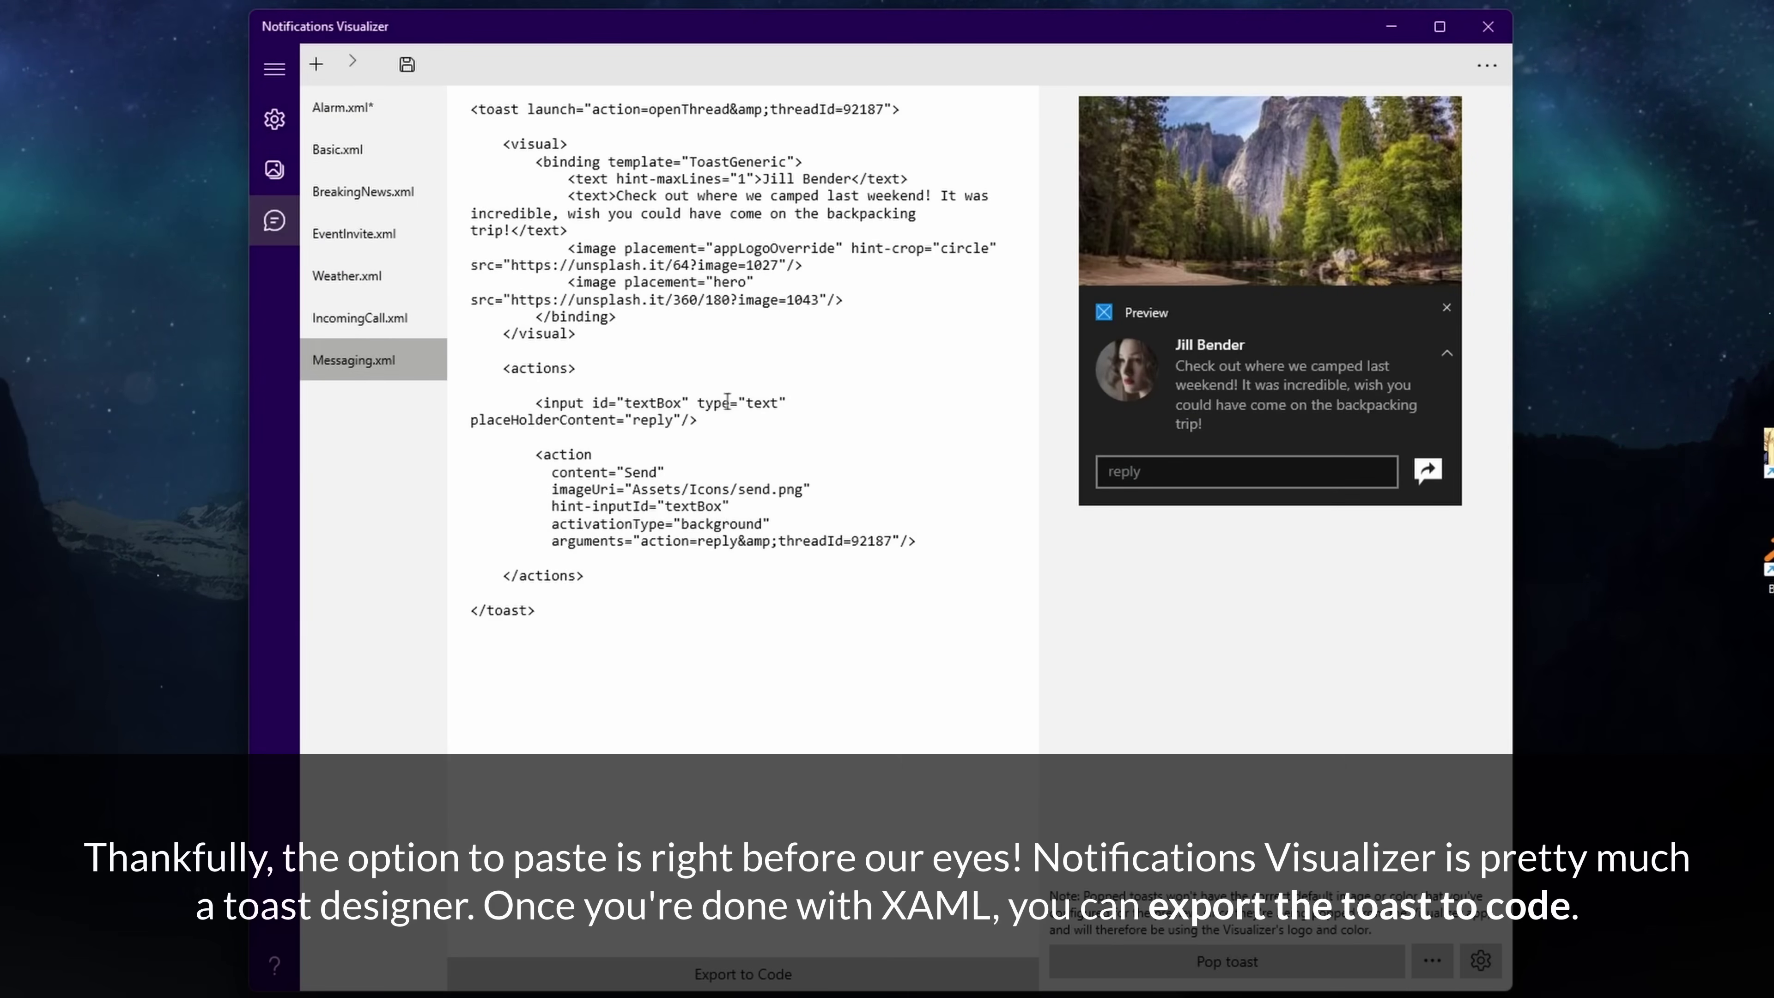
Export the Messaging.xml toast to code and look through the generated C# code.
{"action": "left_click", "coordinate": [707, 974]}
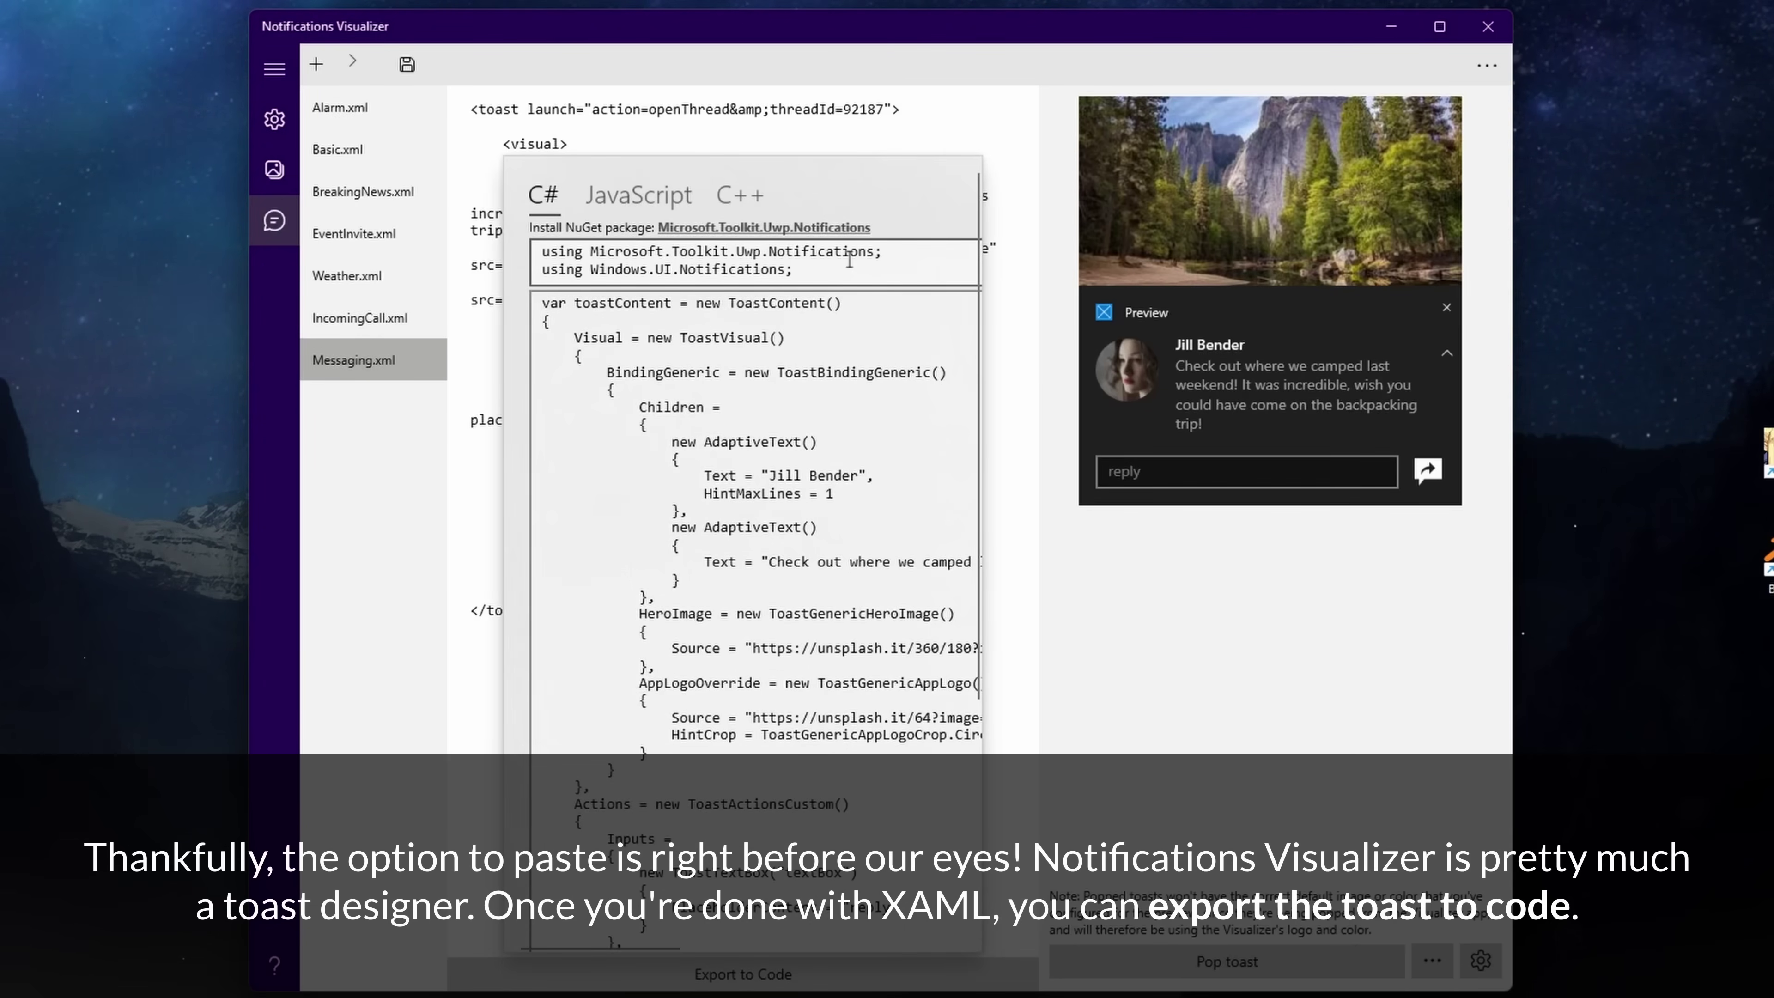
{"action": "scroll", "coordinate": [783, 593], "scroll_direction": "down", "scroll_amount": 5}
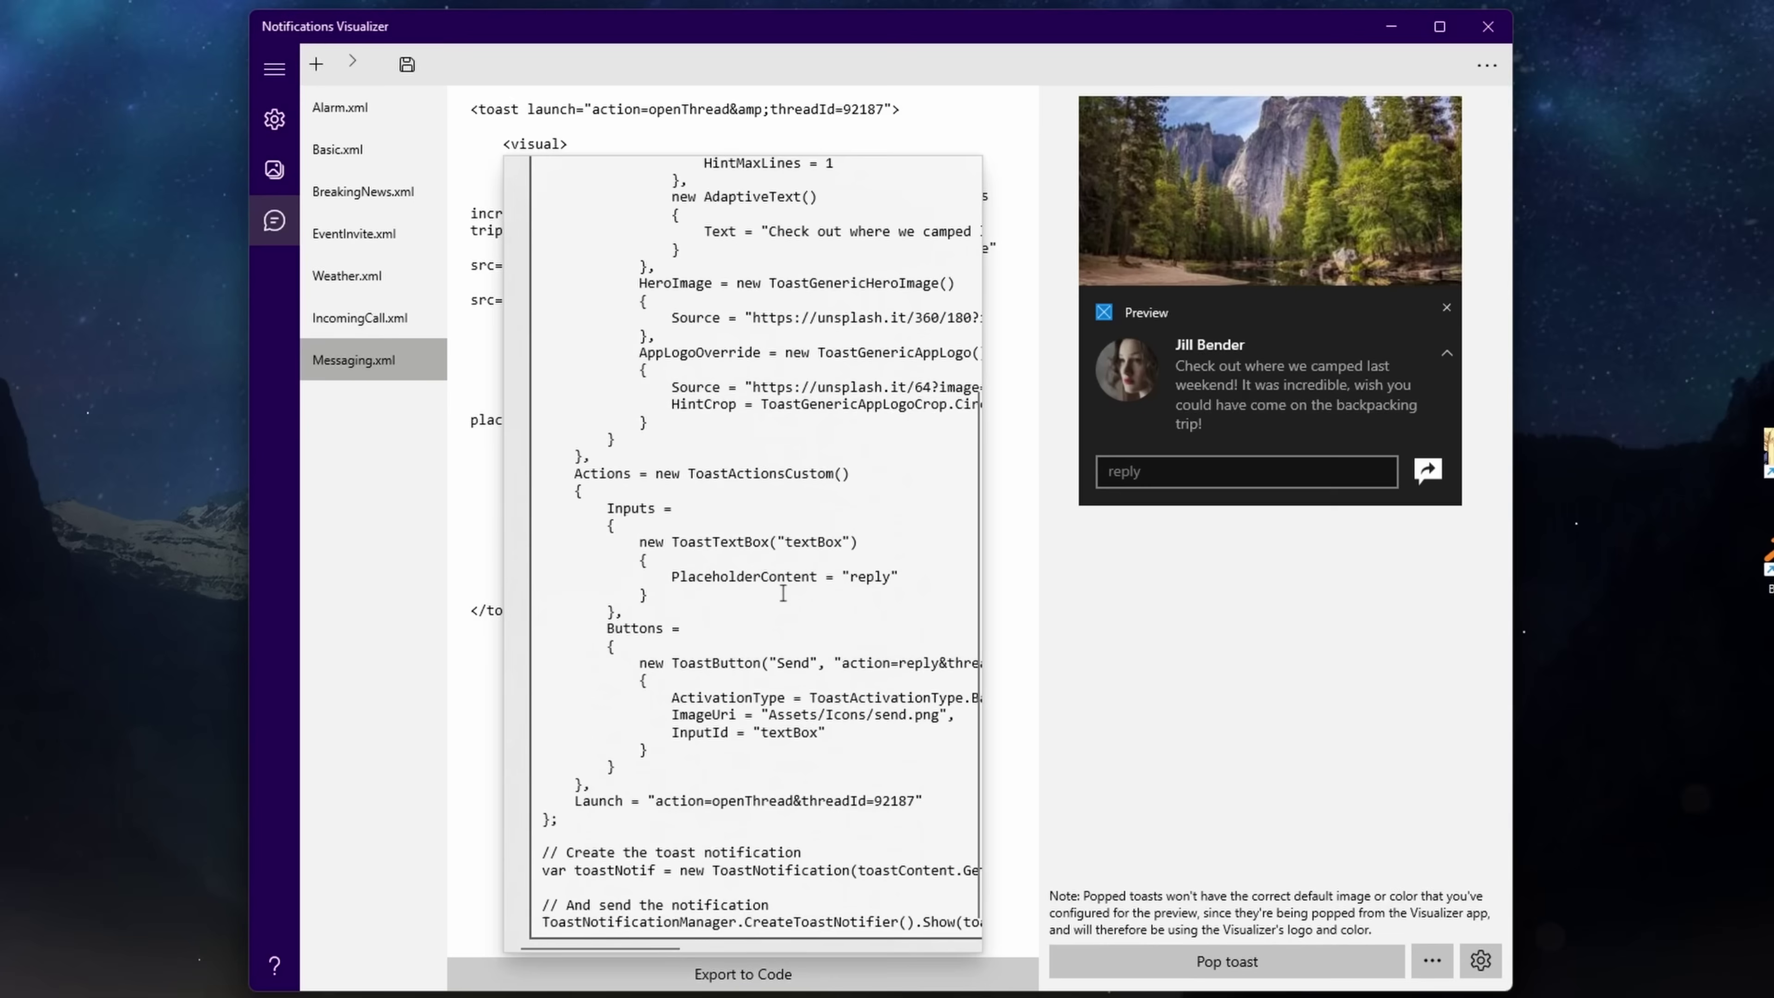
{"action": "scroll", "coordinate": [847, 835], "scroll_direction": "up", "scroll_amount": 5}
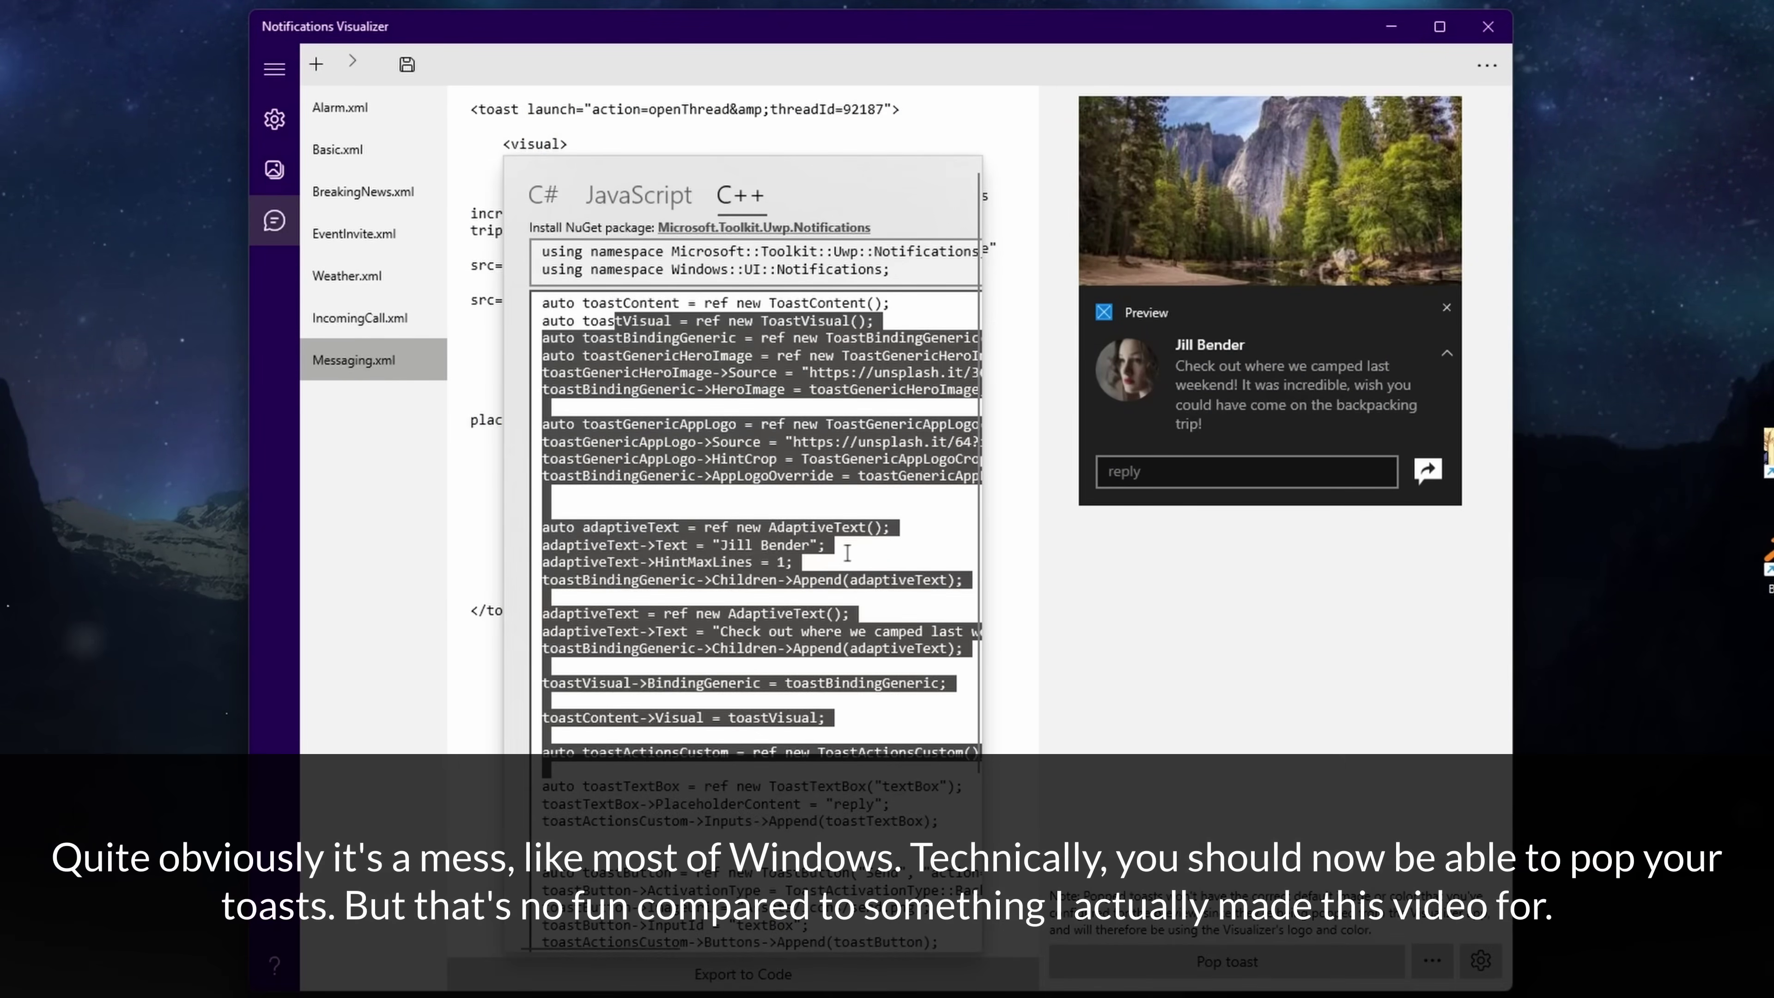
Copy the entire exported C++ code, look through the JavaScript and C# versions, and close the export view.
{"action": "key", "text": "ctrl+a"}
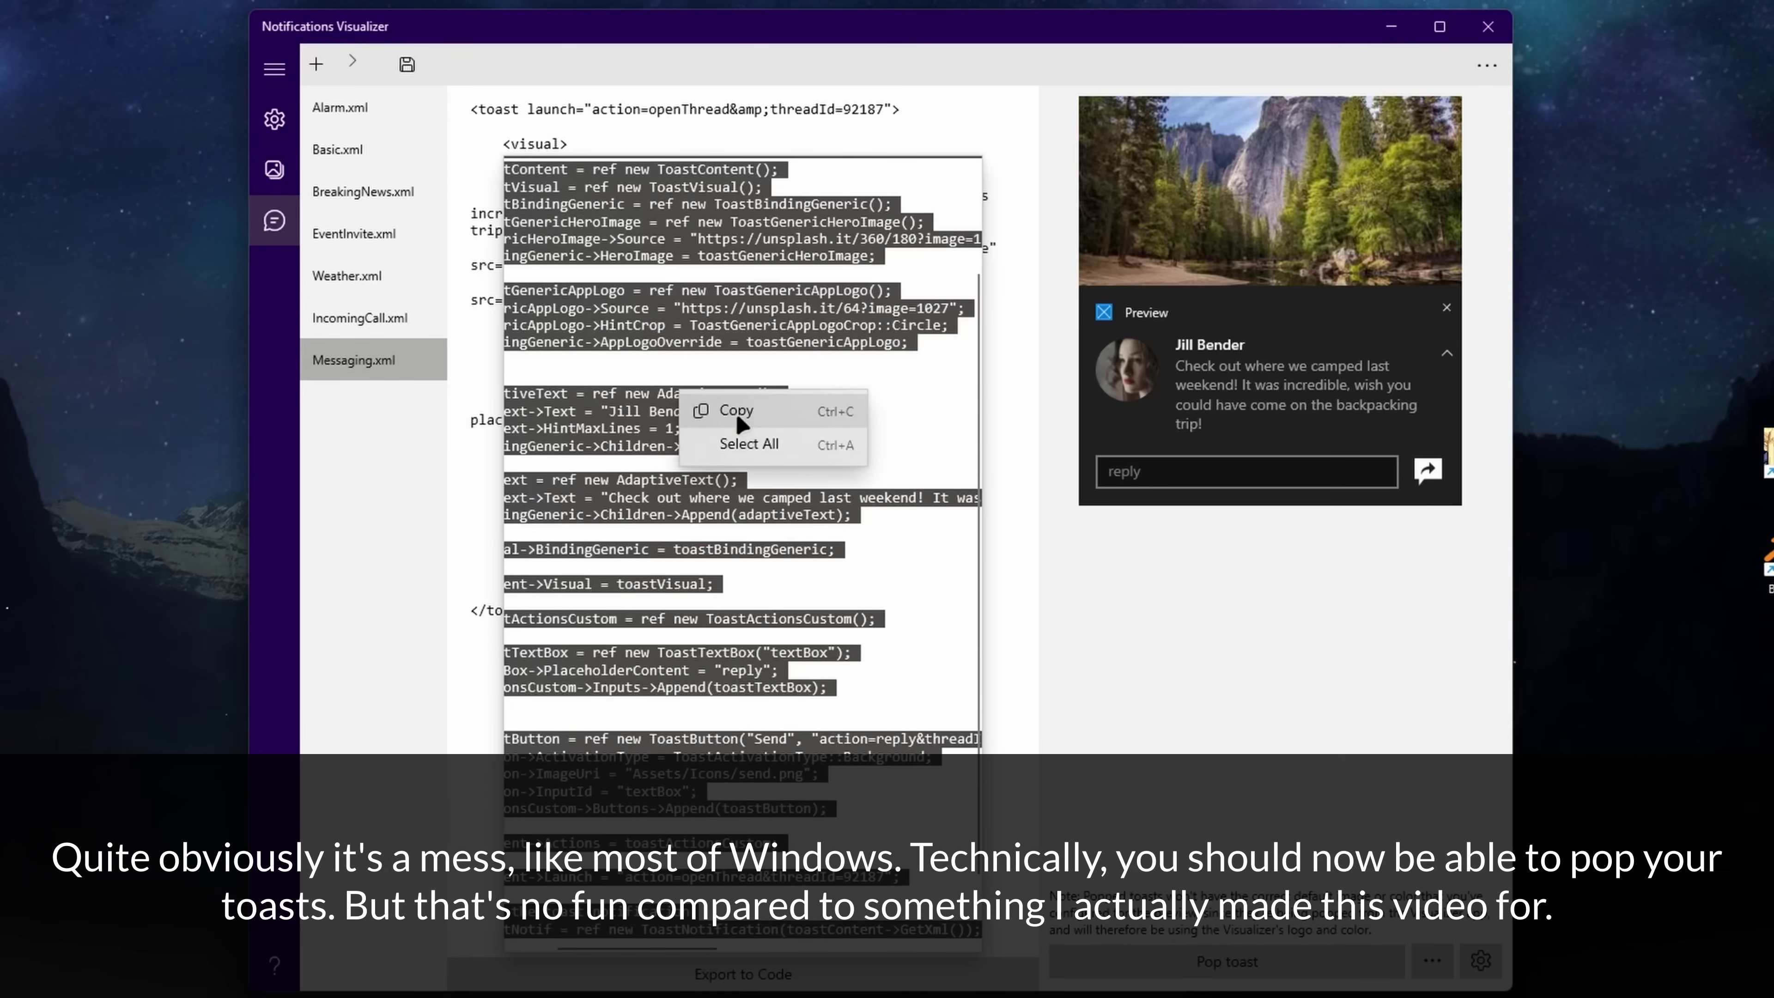
{"action": "left_click", "coordinate": [729, 427]}
{"action": "scroll", "coordinate": [743, 490], "scroll_direction": "up", "scroll_amount": 15}
{"action": "left_click_drag", "start_coordinate": [812, 321], "coordinate": [356, 325]}
{"action": "scroll", "coordinate": [606, 202], "scroll_direction": "up", "scroll_amount": 2}
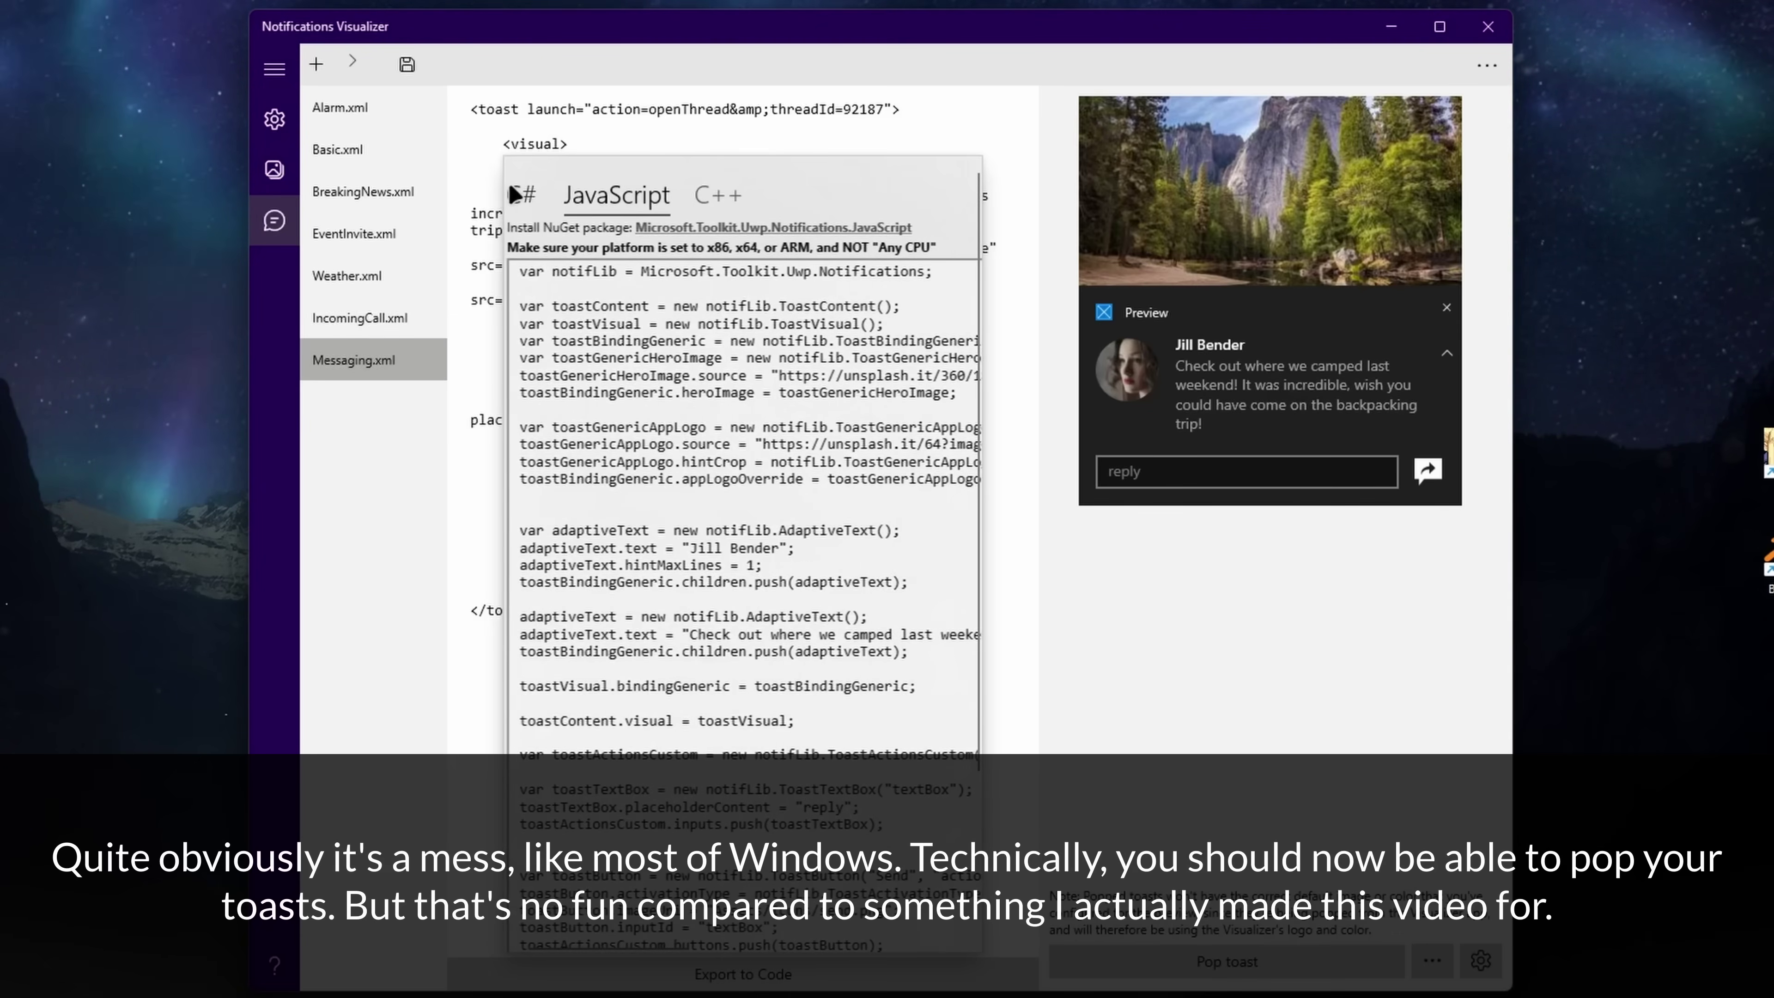
{"action": "scroll", "coordinate": [634, 345], "scroll_direction": "down", "scroll_amount": 5}
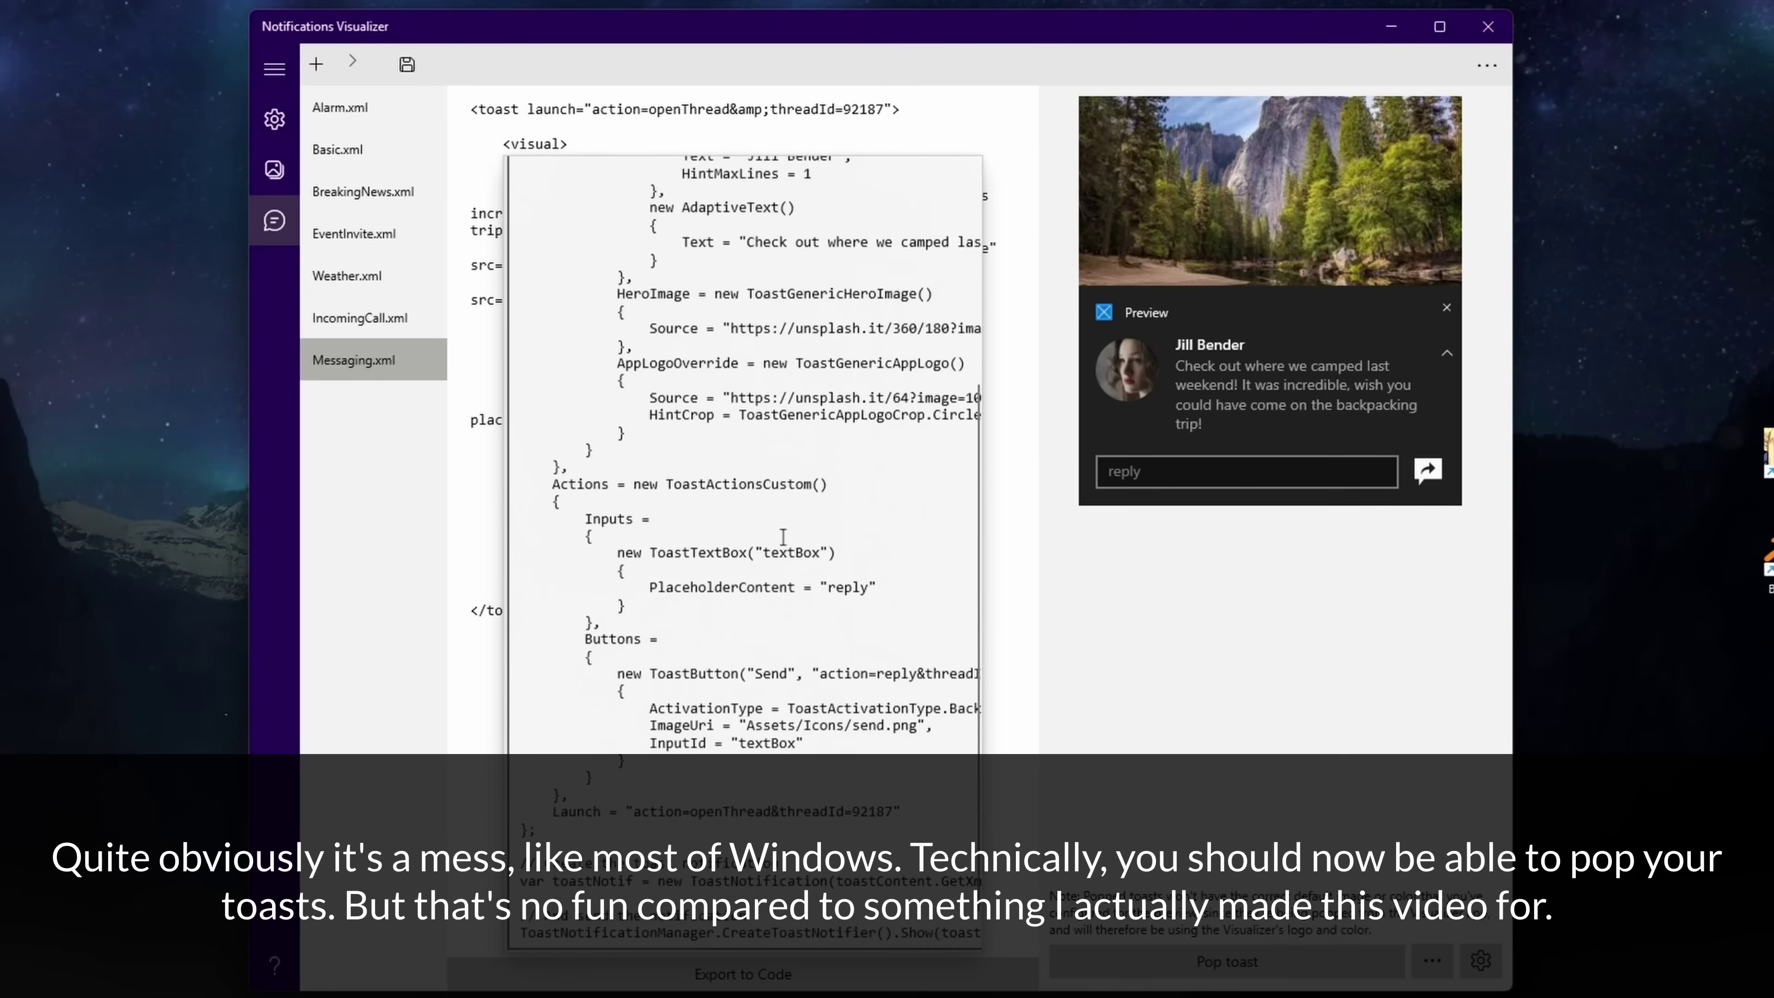
{"action": "left_click", "coordinate": [1327, 594]}
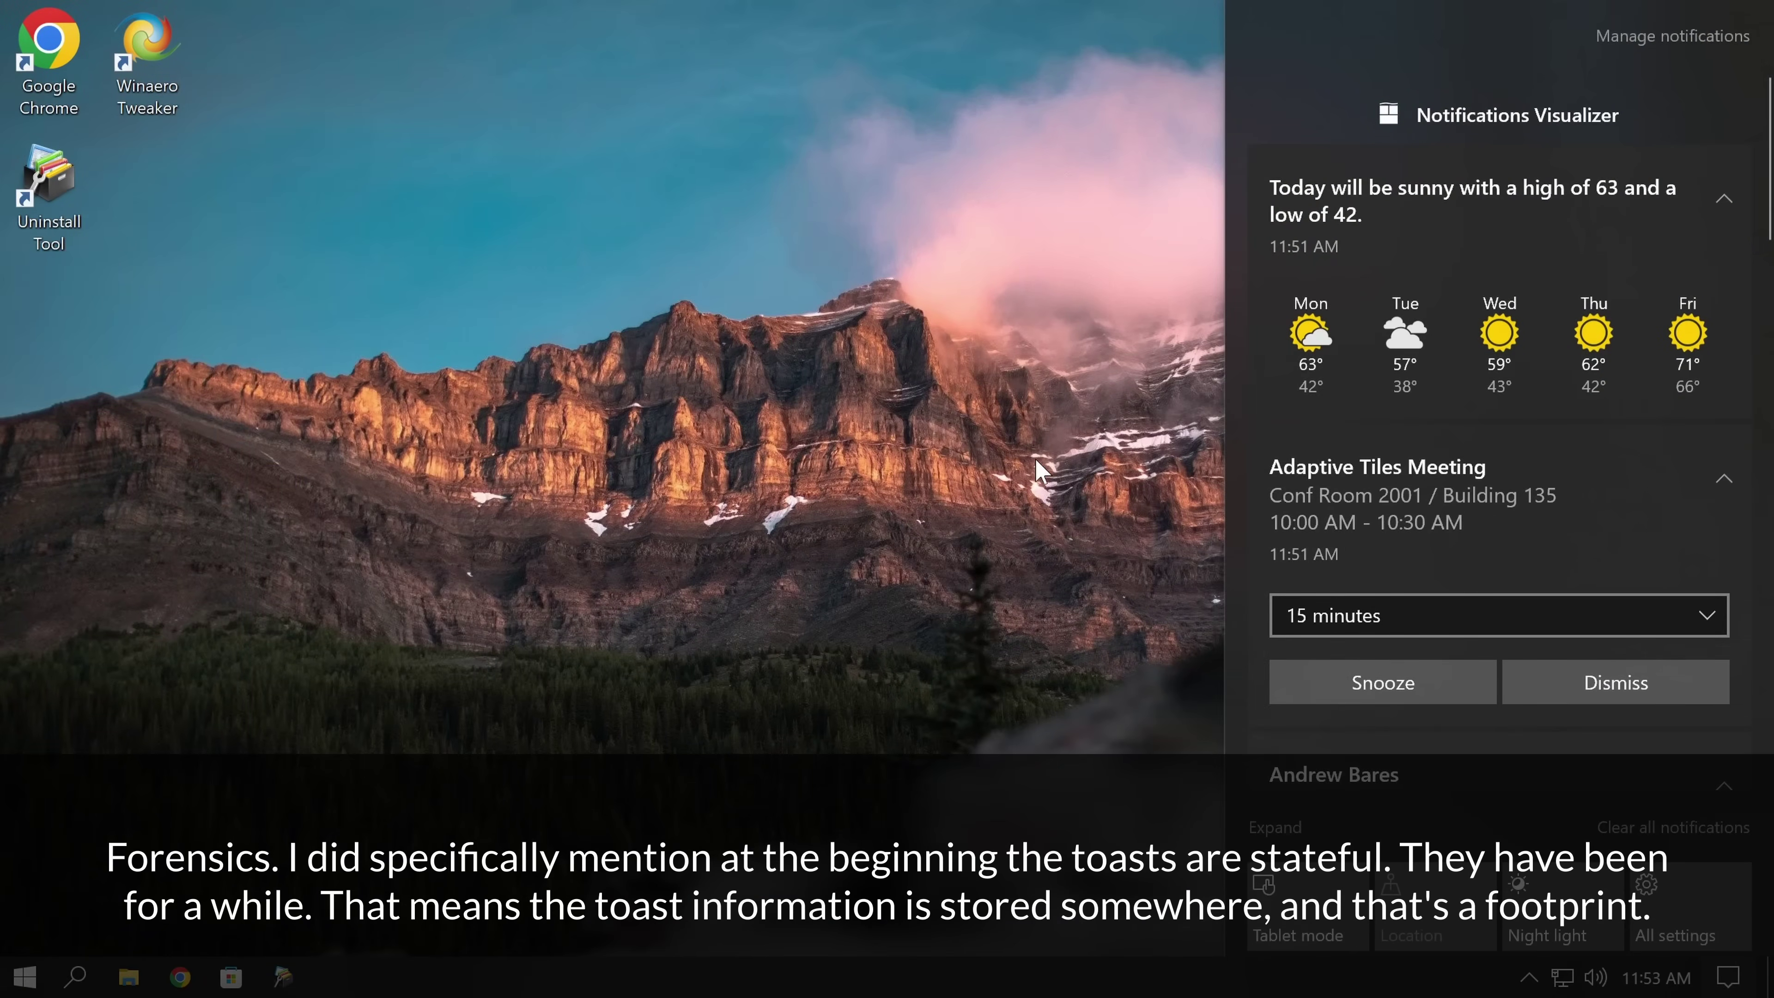
Dismiss Action Center, and find and compare the two Windows Push Notifications services, System and User, in the Services console.
{"action": "left_click", "coordinate": [985, 477]}
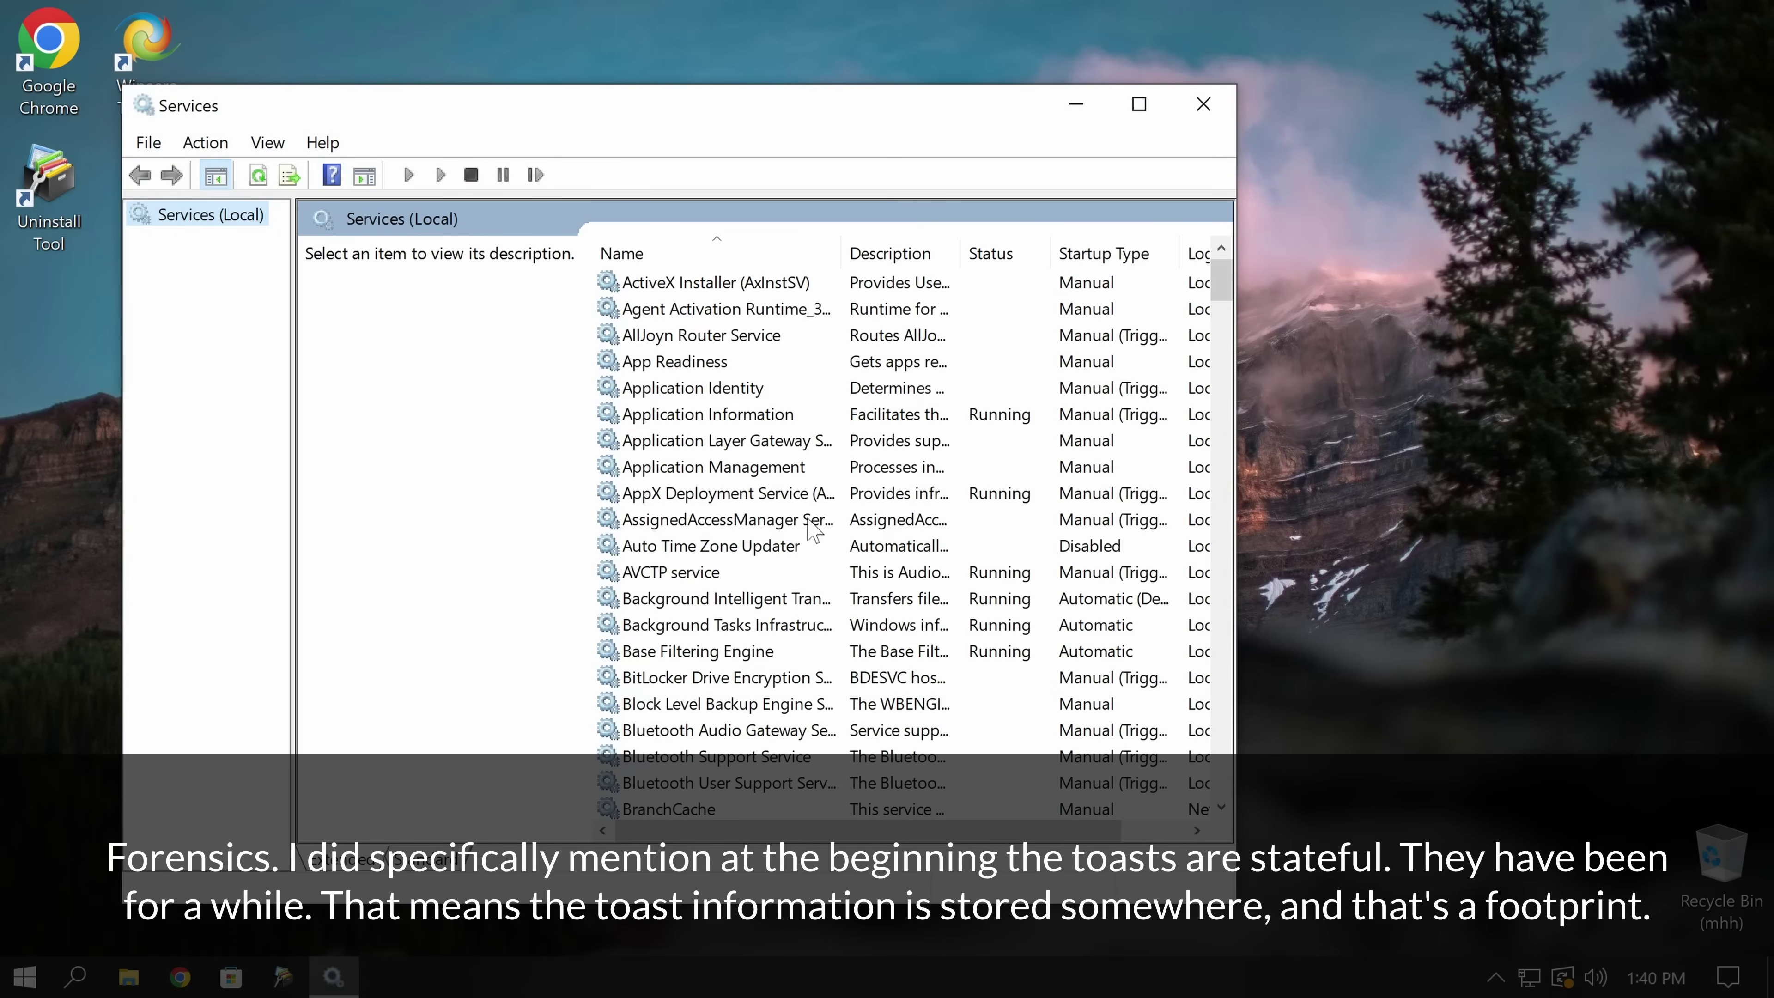
{"action": "scroll", "coordinate": [789, 520], "scroll_direction": "down", "scroll_amount": 20}
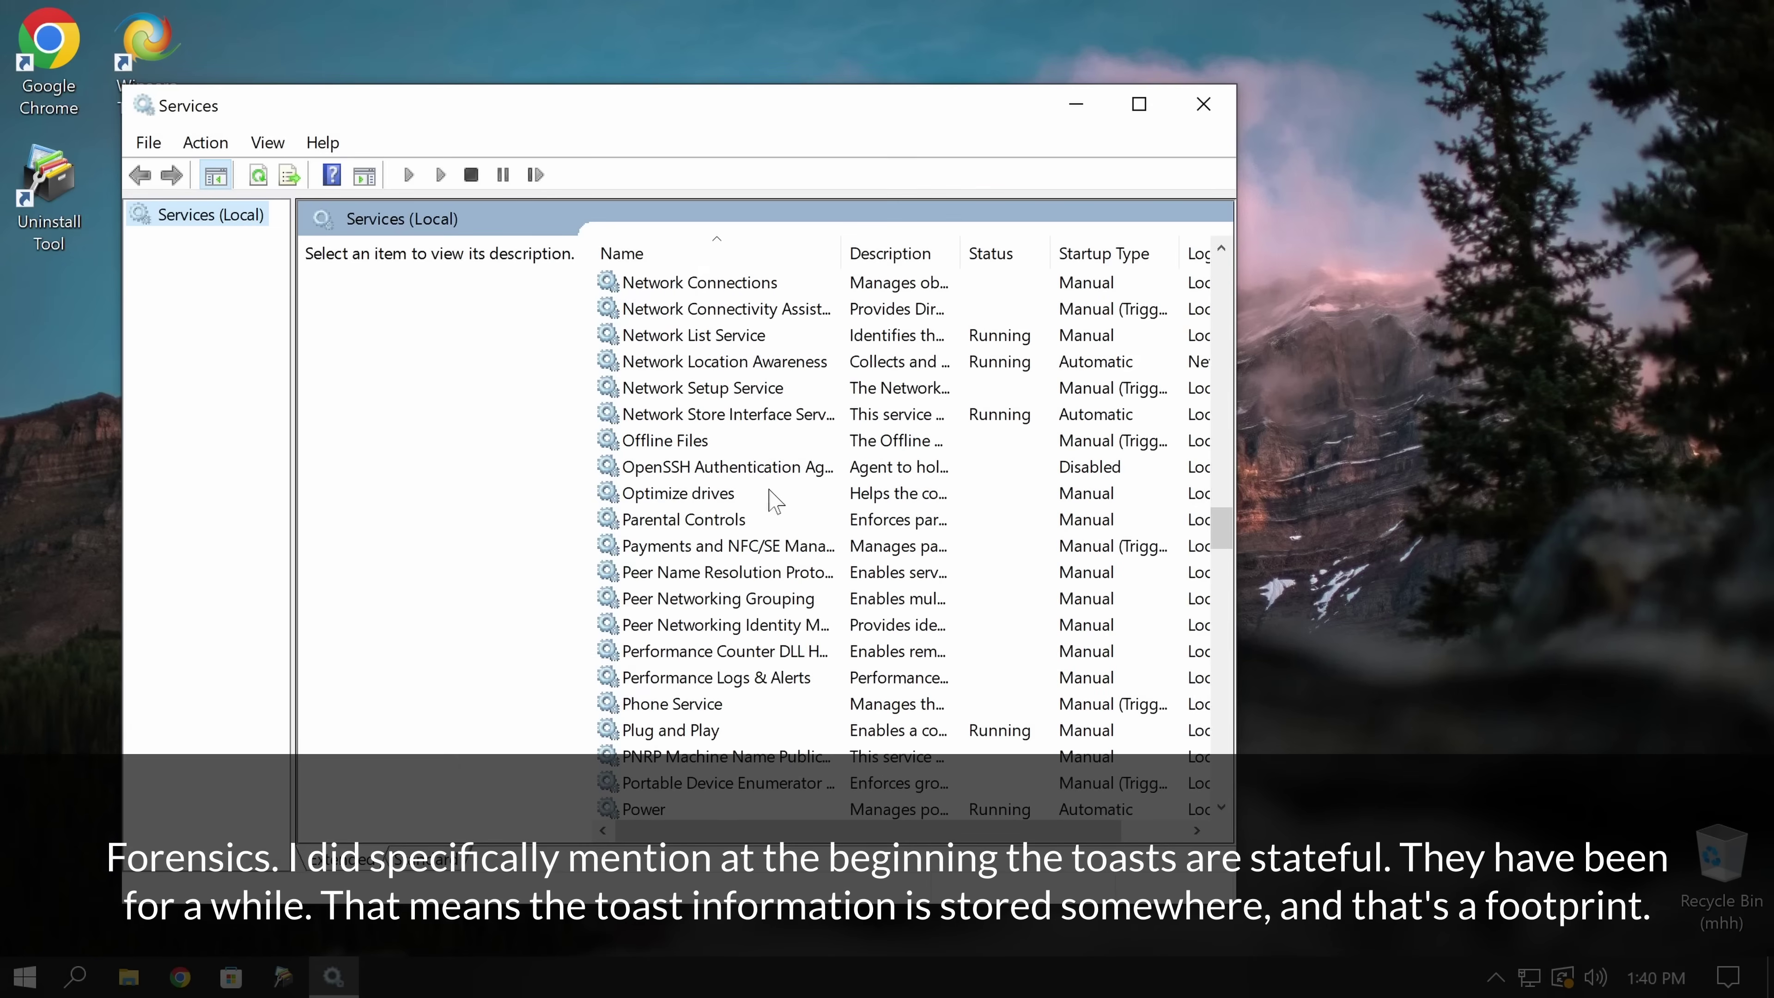
{"action": "scroll", "coordinate": [772, 479], "scroll_direction": "down", "scroll_amount": 20}
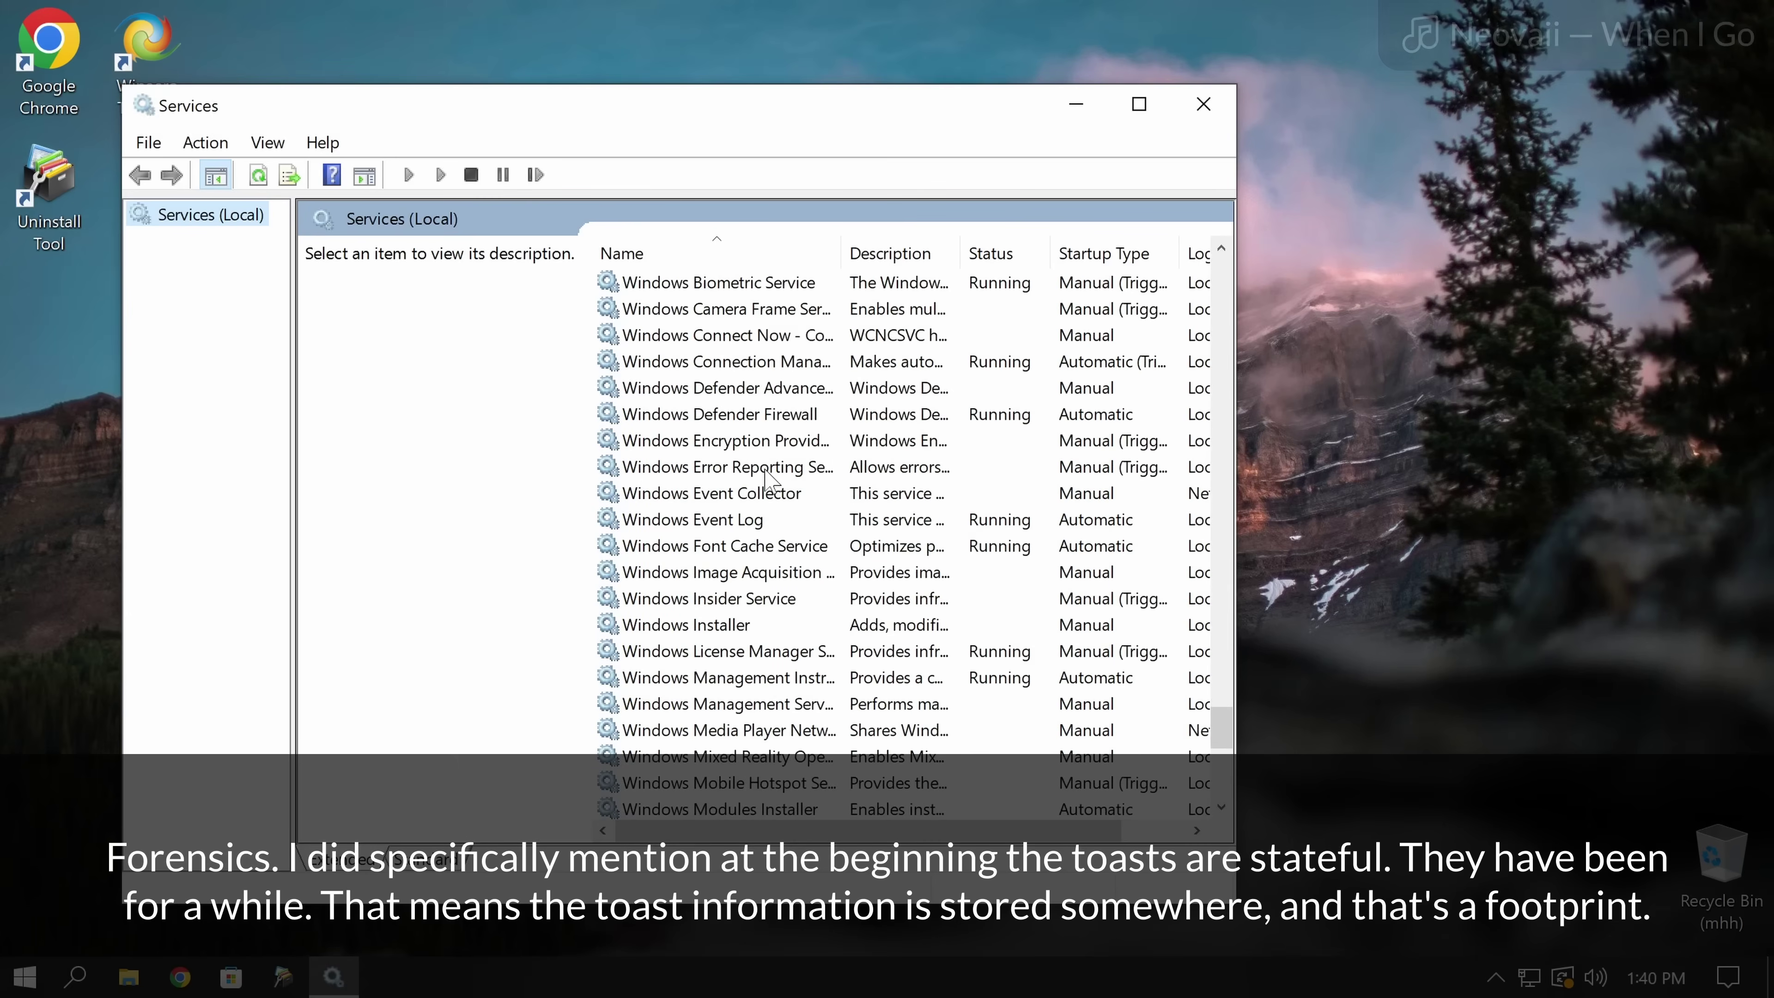
{"action": "scroll", "coordinate": [761, 481], "scroll_direction": "down", "scroll_amount": 1}
{"action": "scroll", "coordinate": [761, 478], "scroll_direction": "down", "scroll_amount": 1}
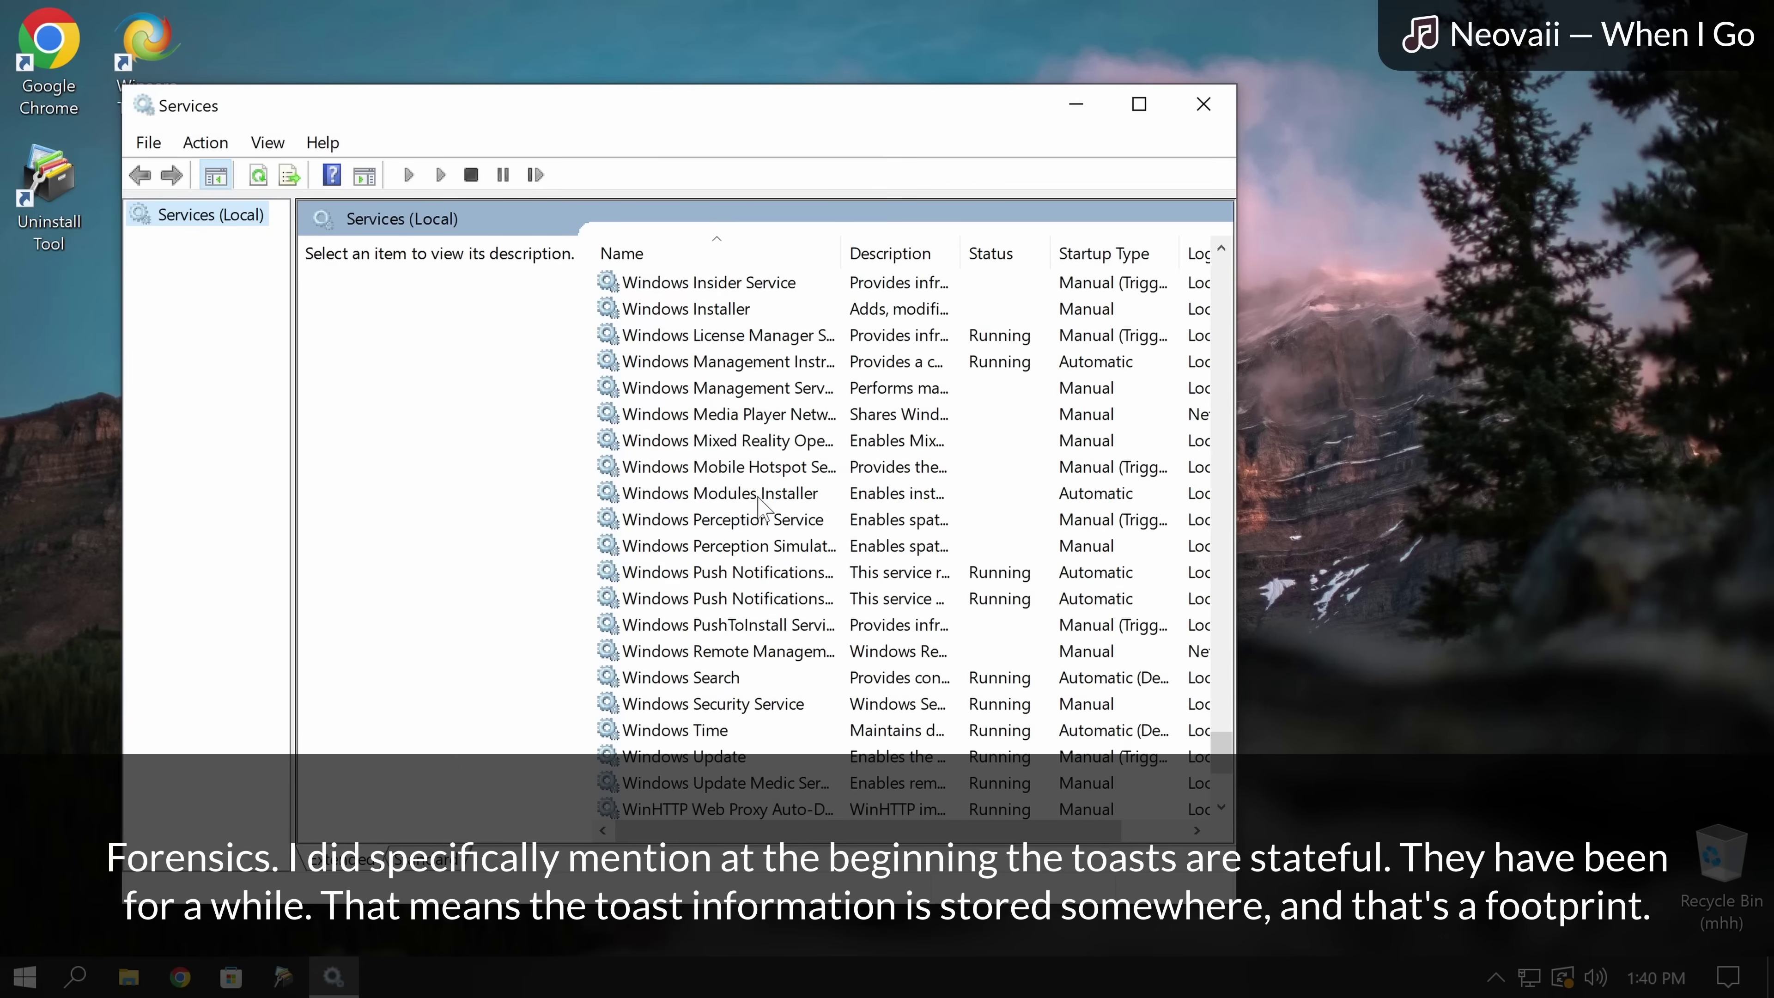
{"action": "left_click", "coordinate": [733, 572]}
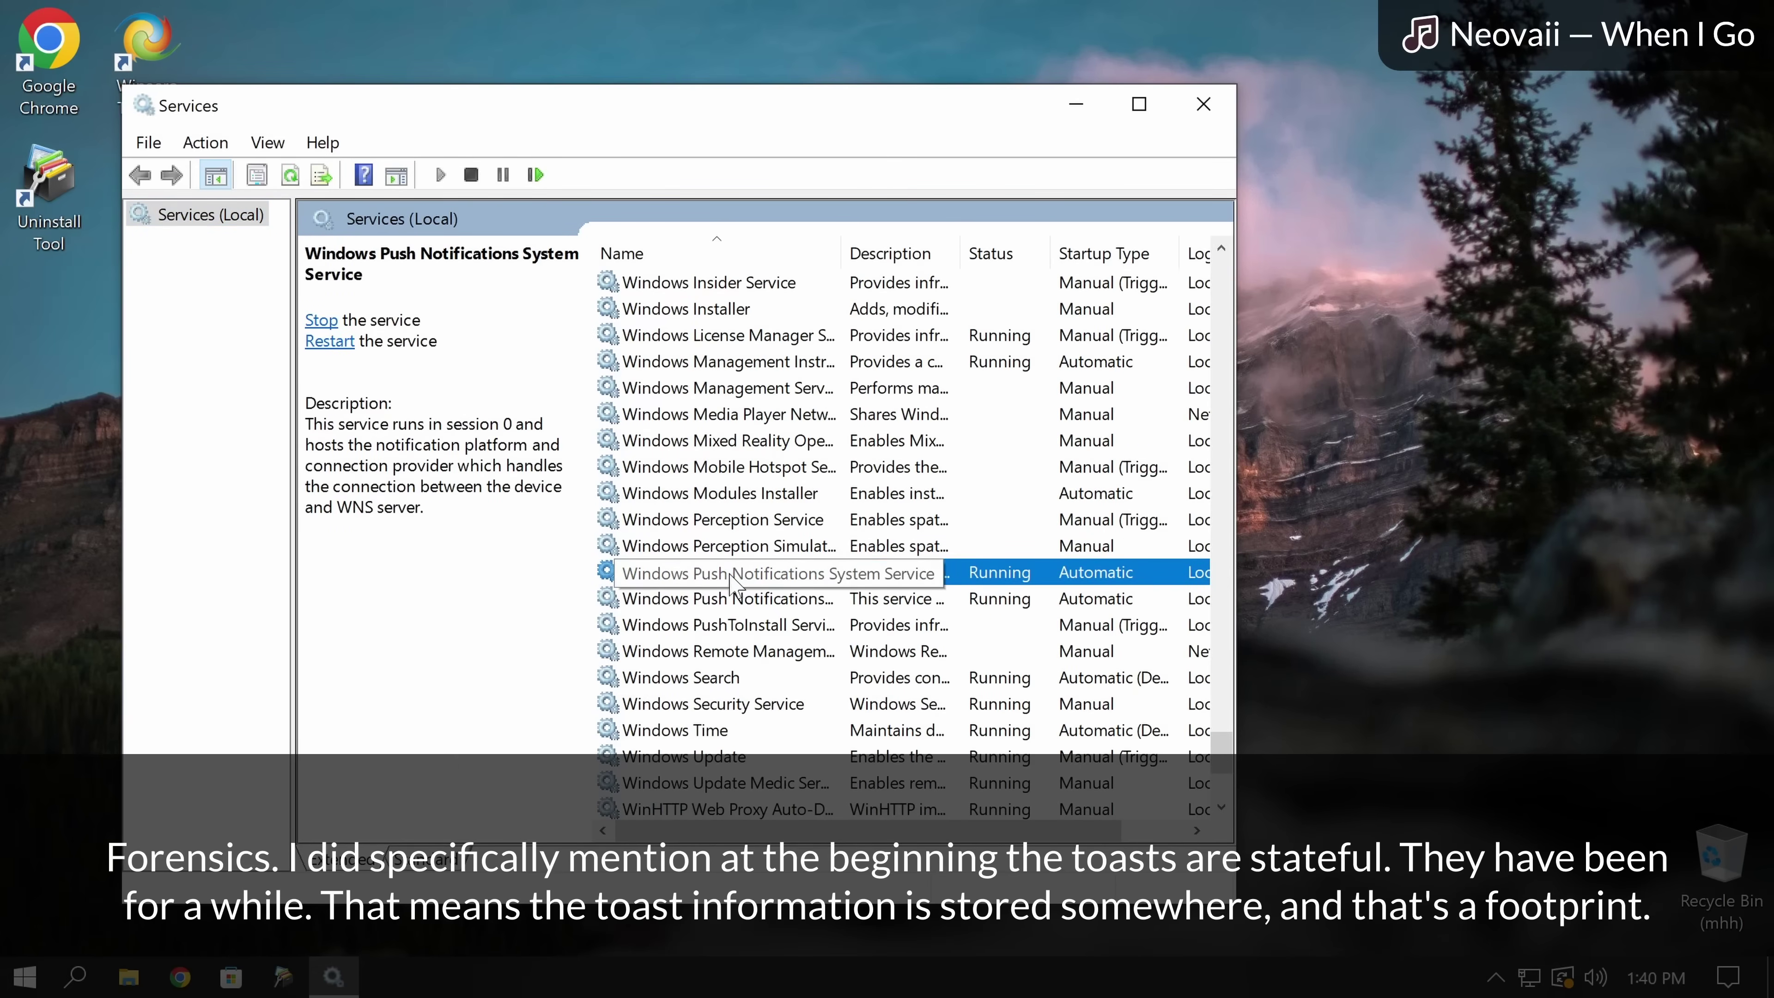
{"action": "left_click", "coordinate": [713, 599]}
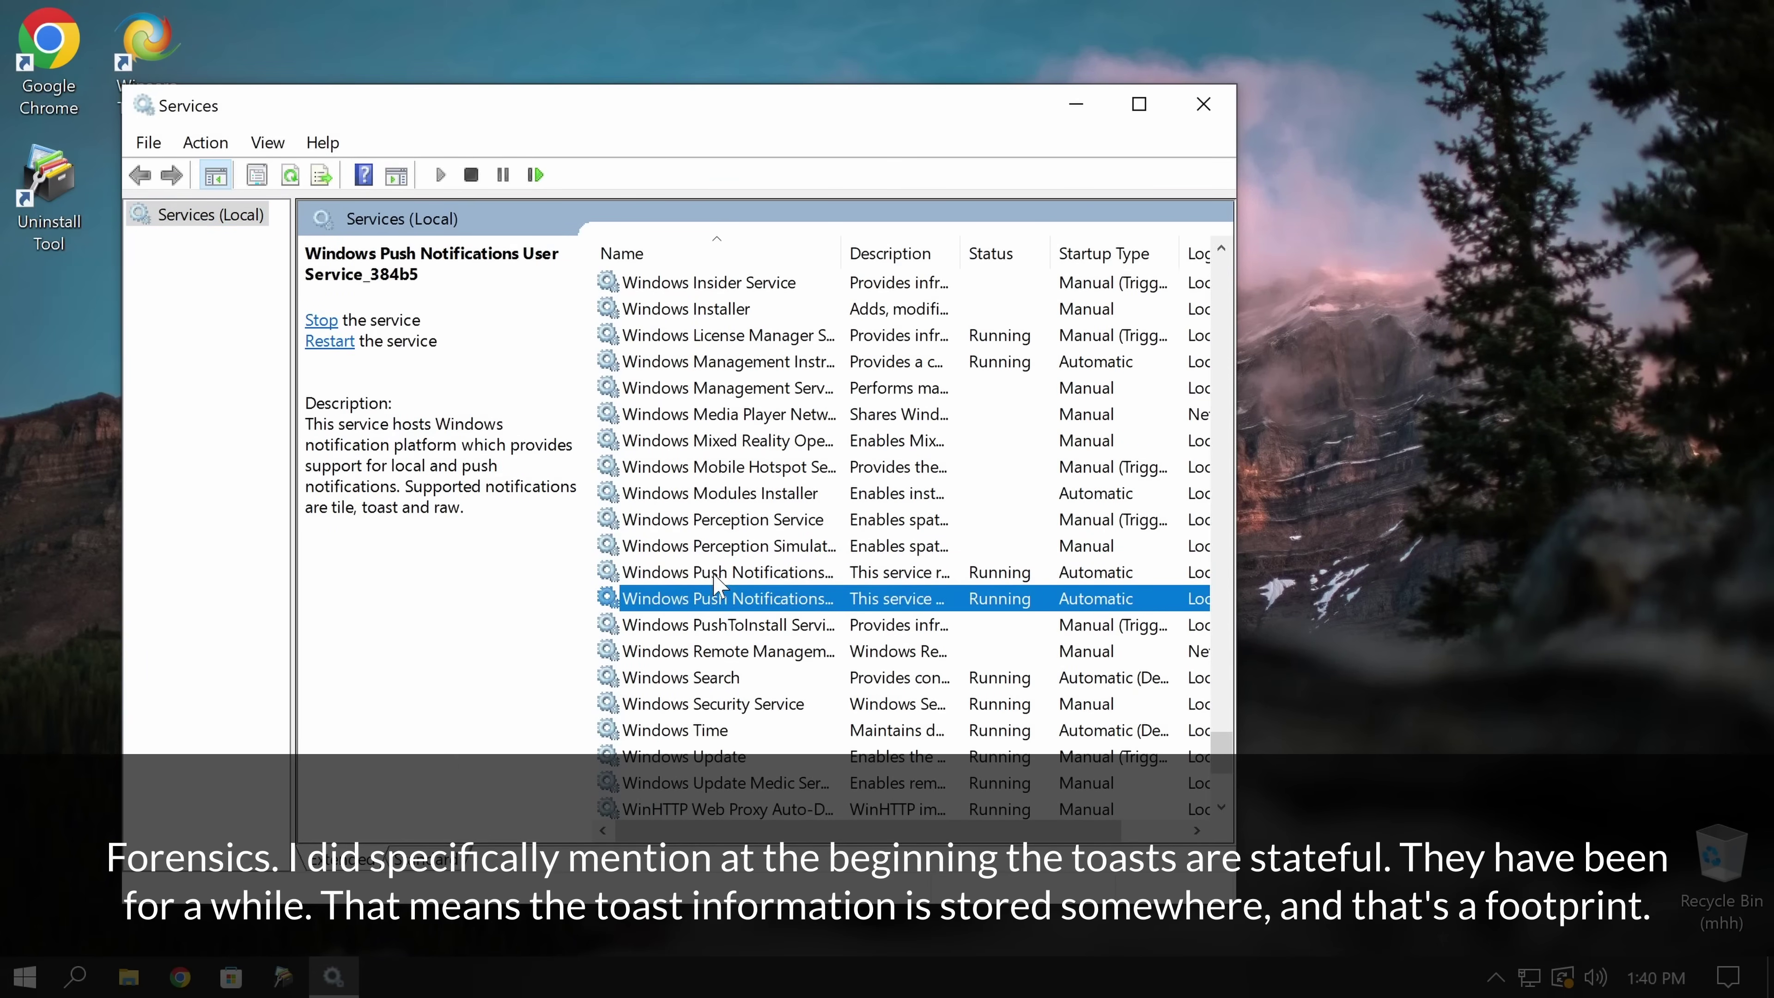
{"action": "left_click", "coordinate": [712, 573]}
{"action": "left_click", "coordinate": [711, 600]}
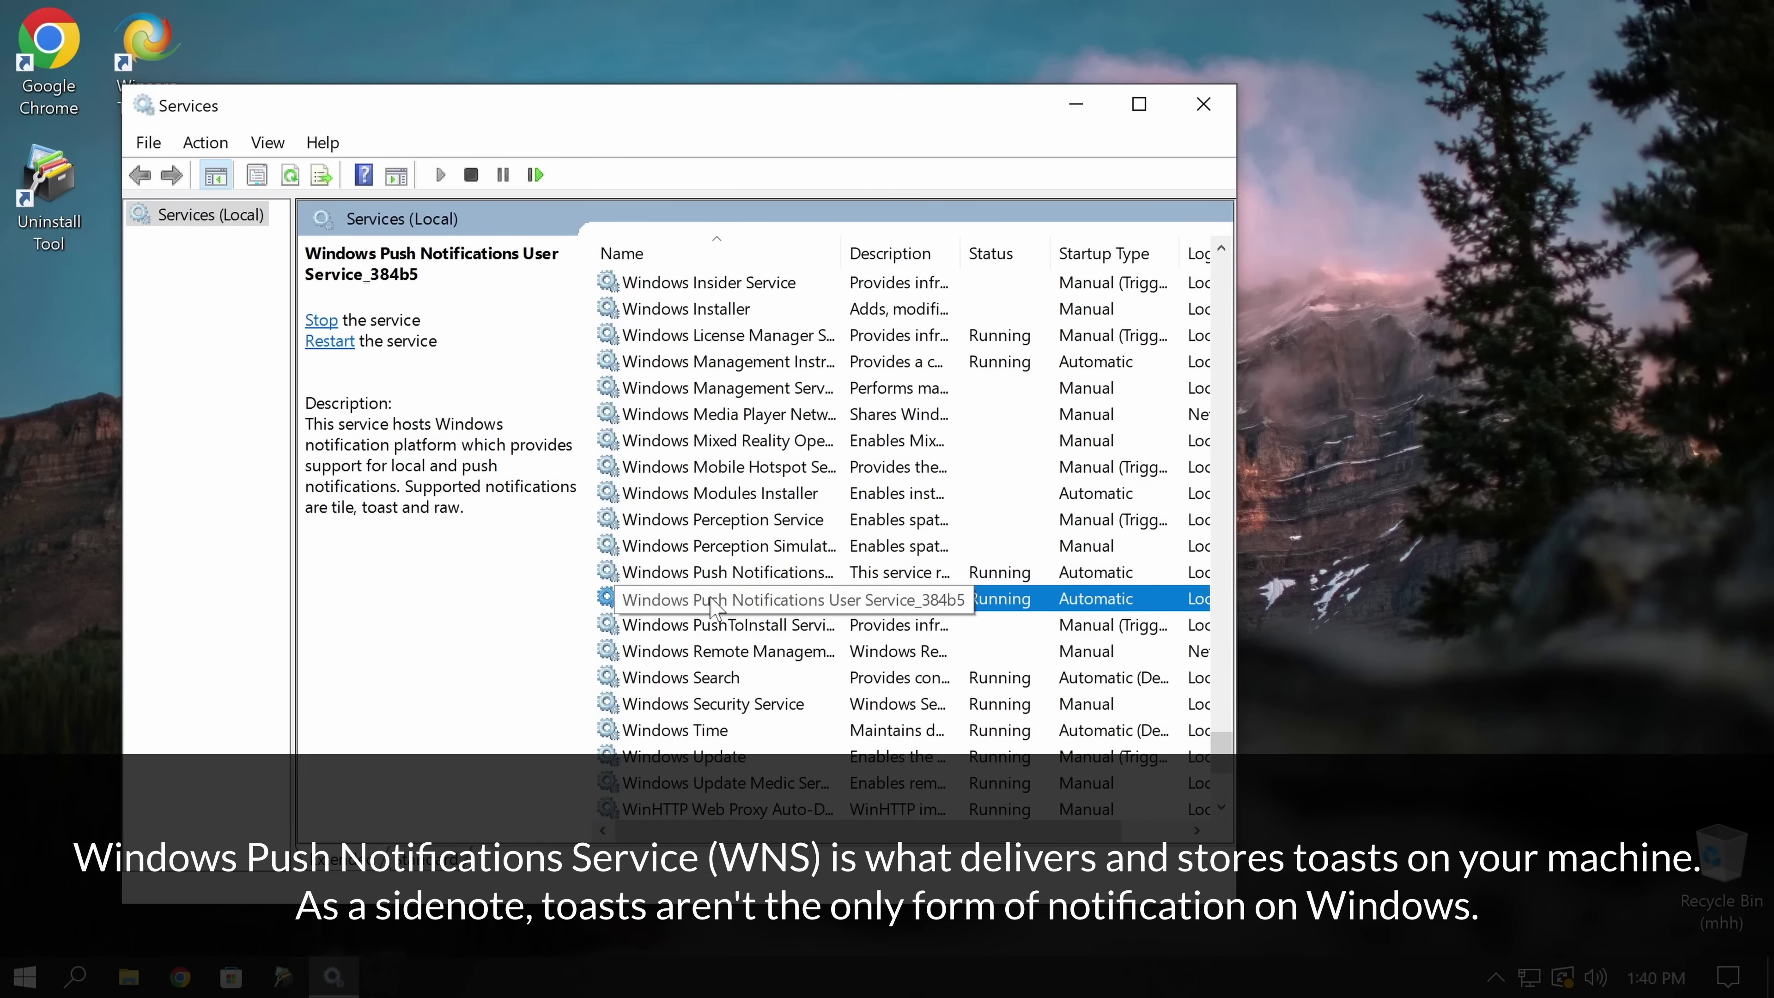
Open the properties of the Windows Push Notifications System Service, read its full description, and close them.
{"action": "double_click", "coordinate": [714, 573]}
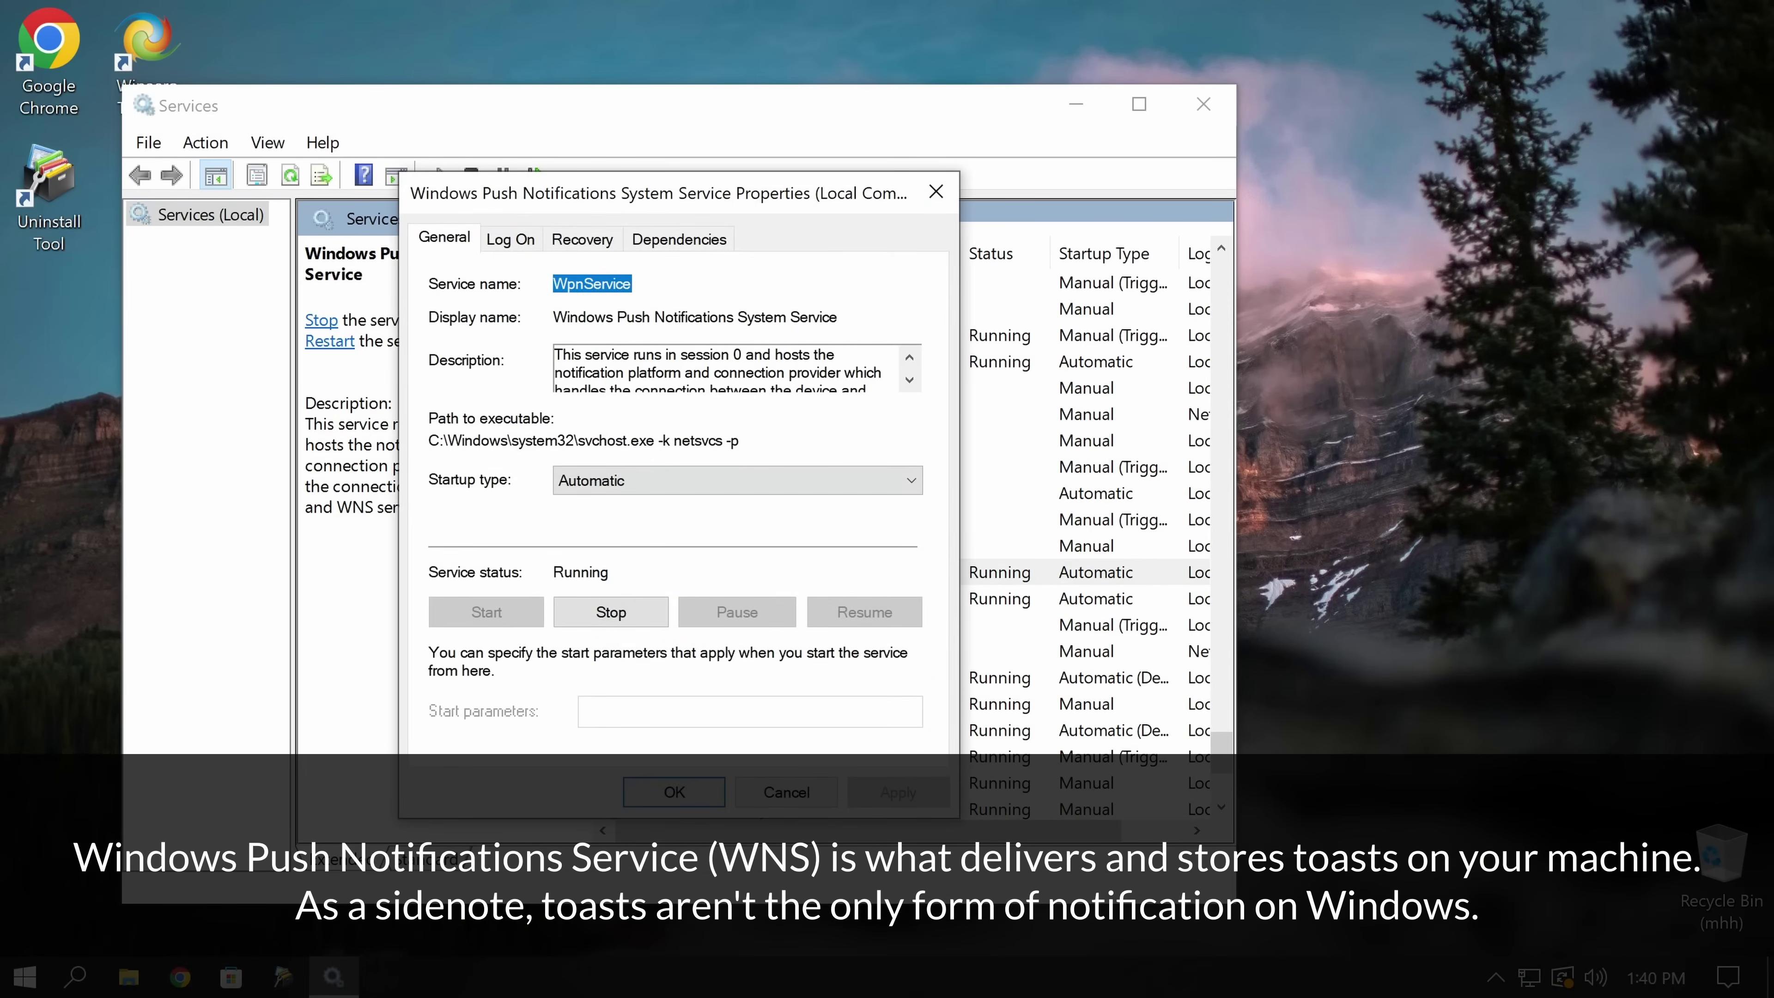
{"action": "scroll", "coordinate": [726, 368], "scroll_direction": "down", "scroll_amount": 2}
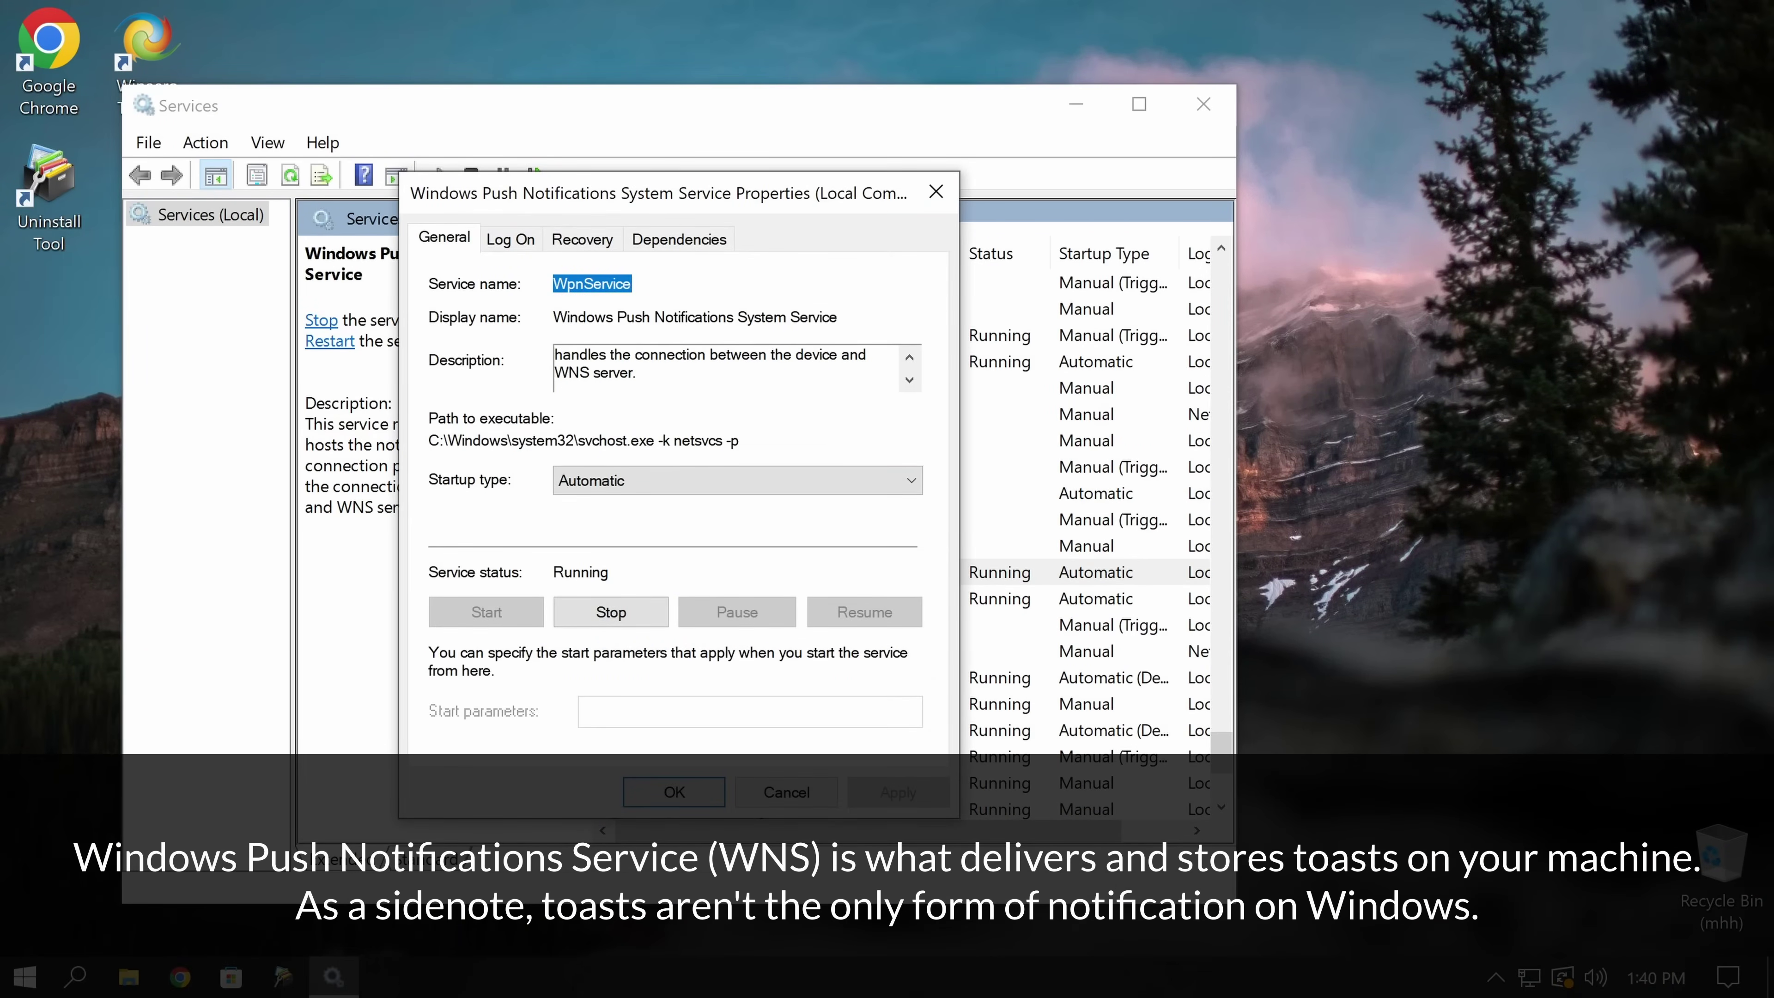
{"action": "scroll", "coordinate": [726, 368], "scroll_direction": "up", "scroll_amount": 2}
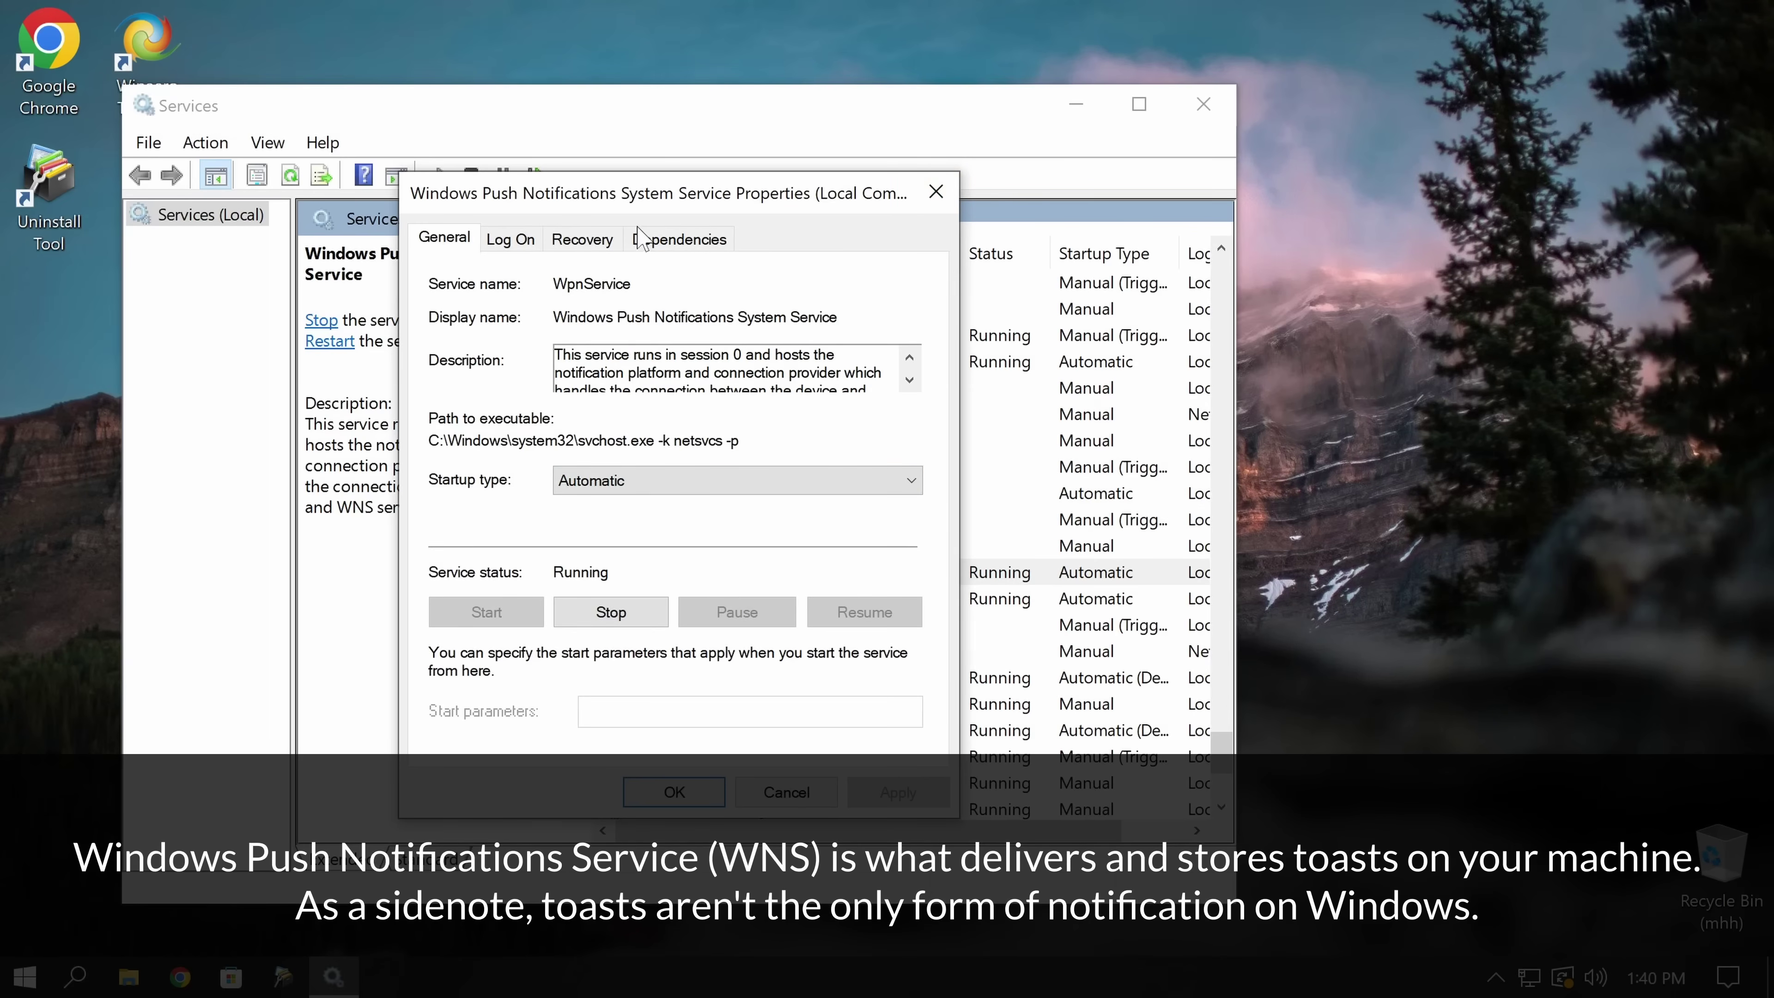
{"action": "left_click", "coordinate": [936, 191]}
Open the Windows Push Notifications User Service properties, examine the description and dependencies, and close them.
{"action": "double_click", "coordinate": [698, 598]}
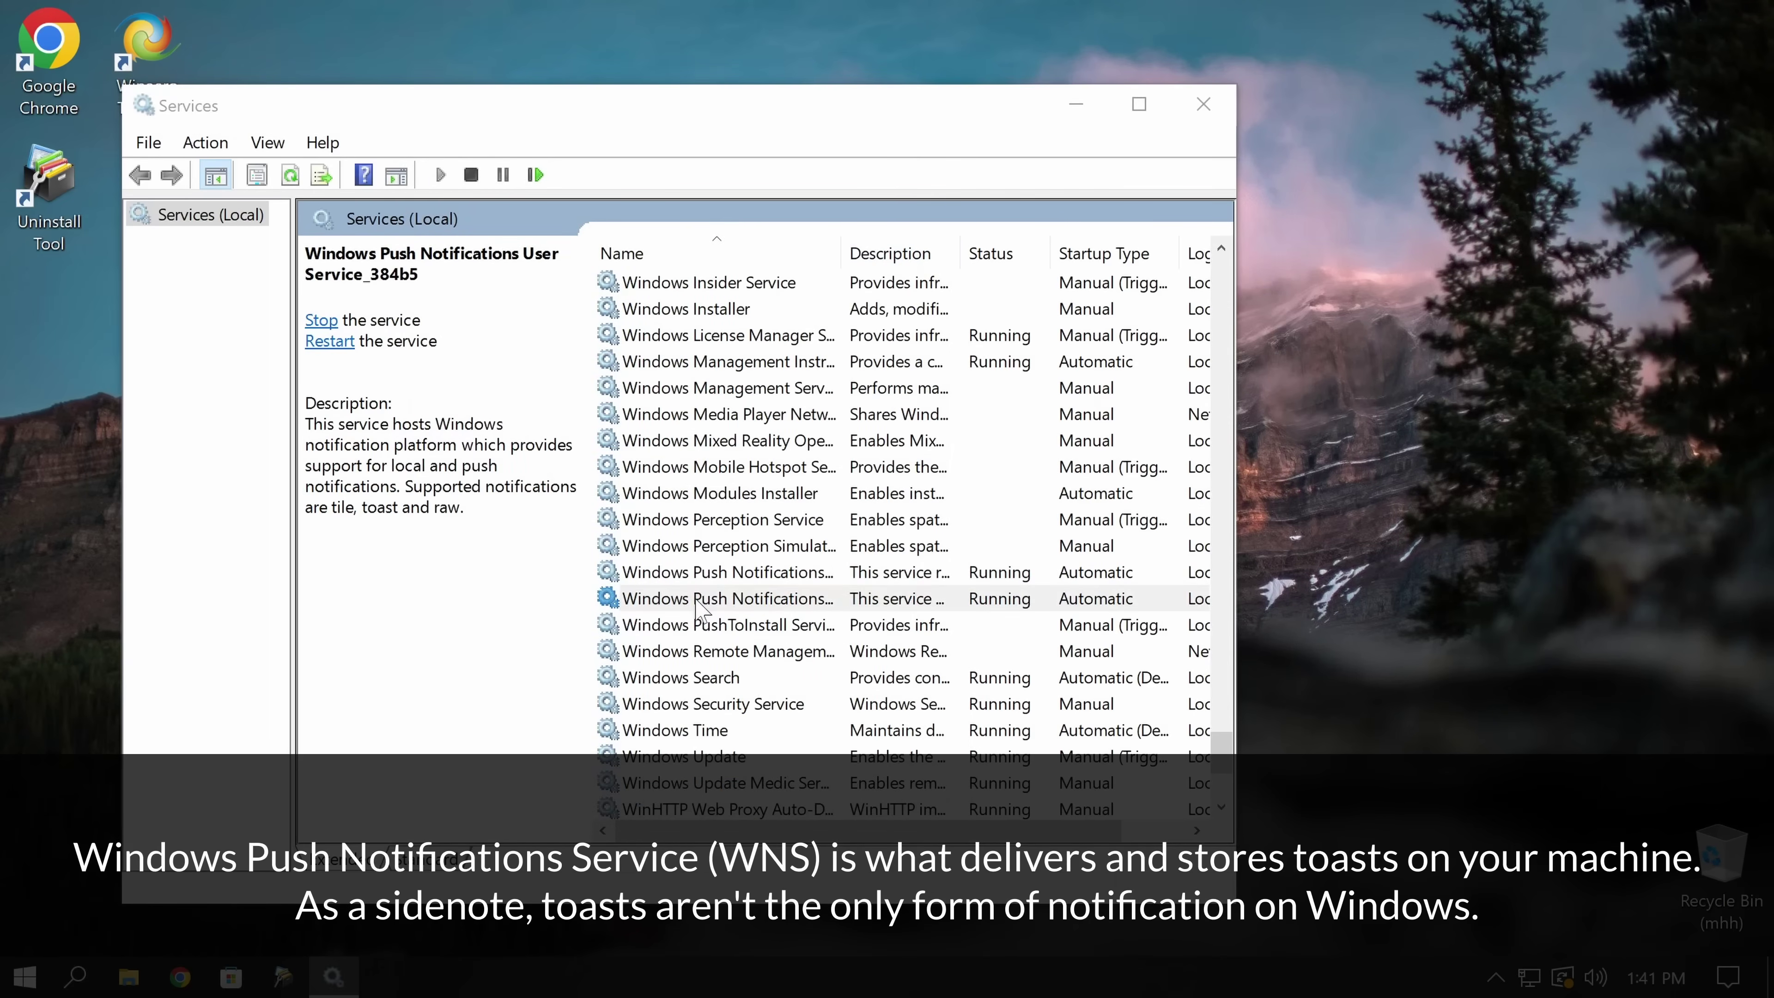
{"action": "left_click", "coordinate": [909, 380]}
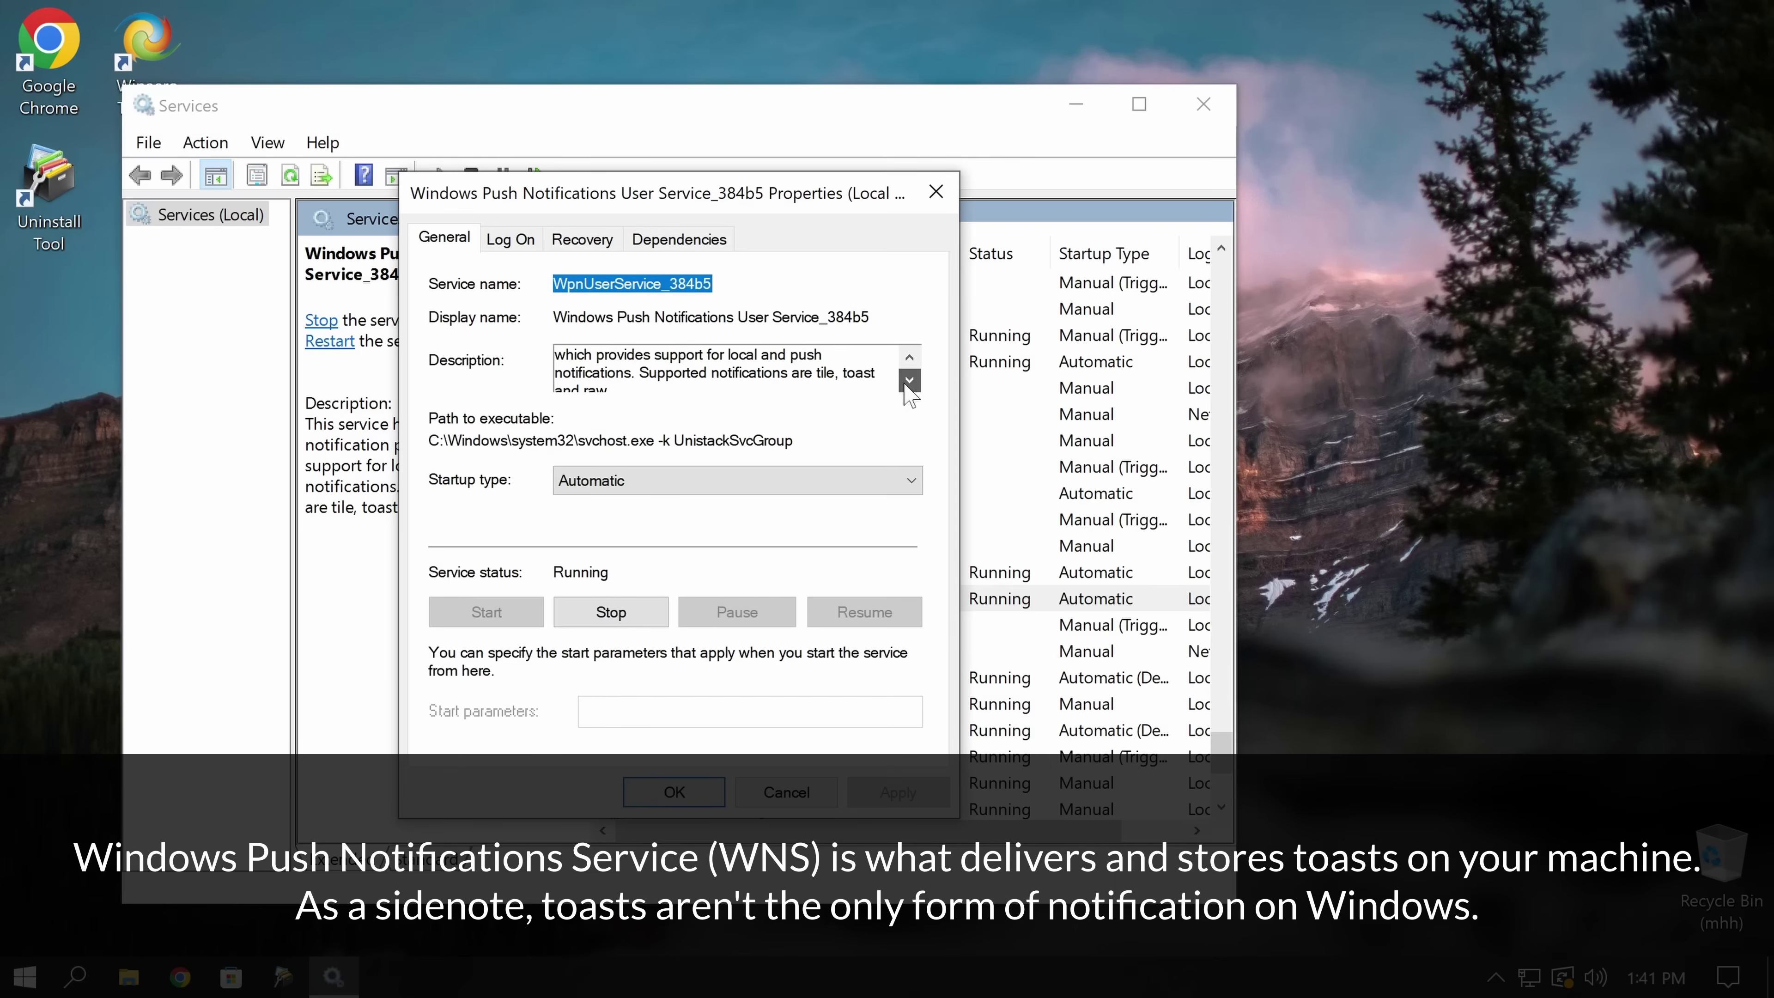
{"action": "left_click", "coordinate": [908, 380]}
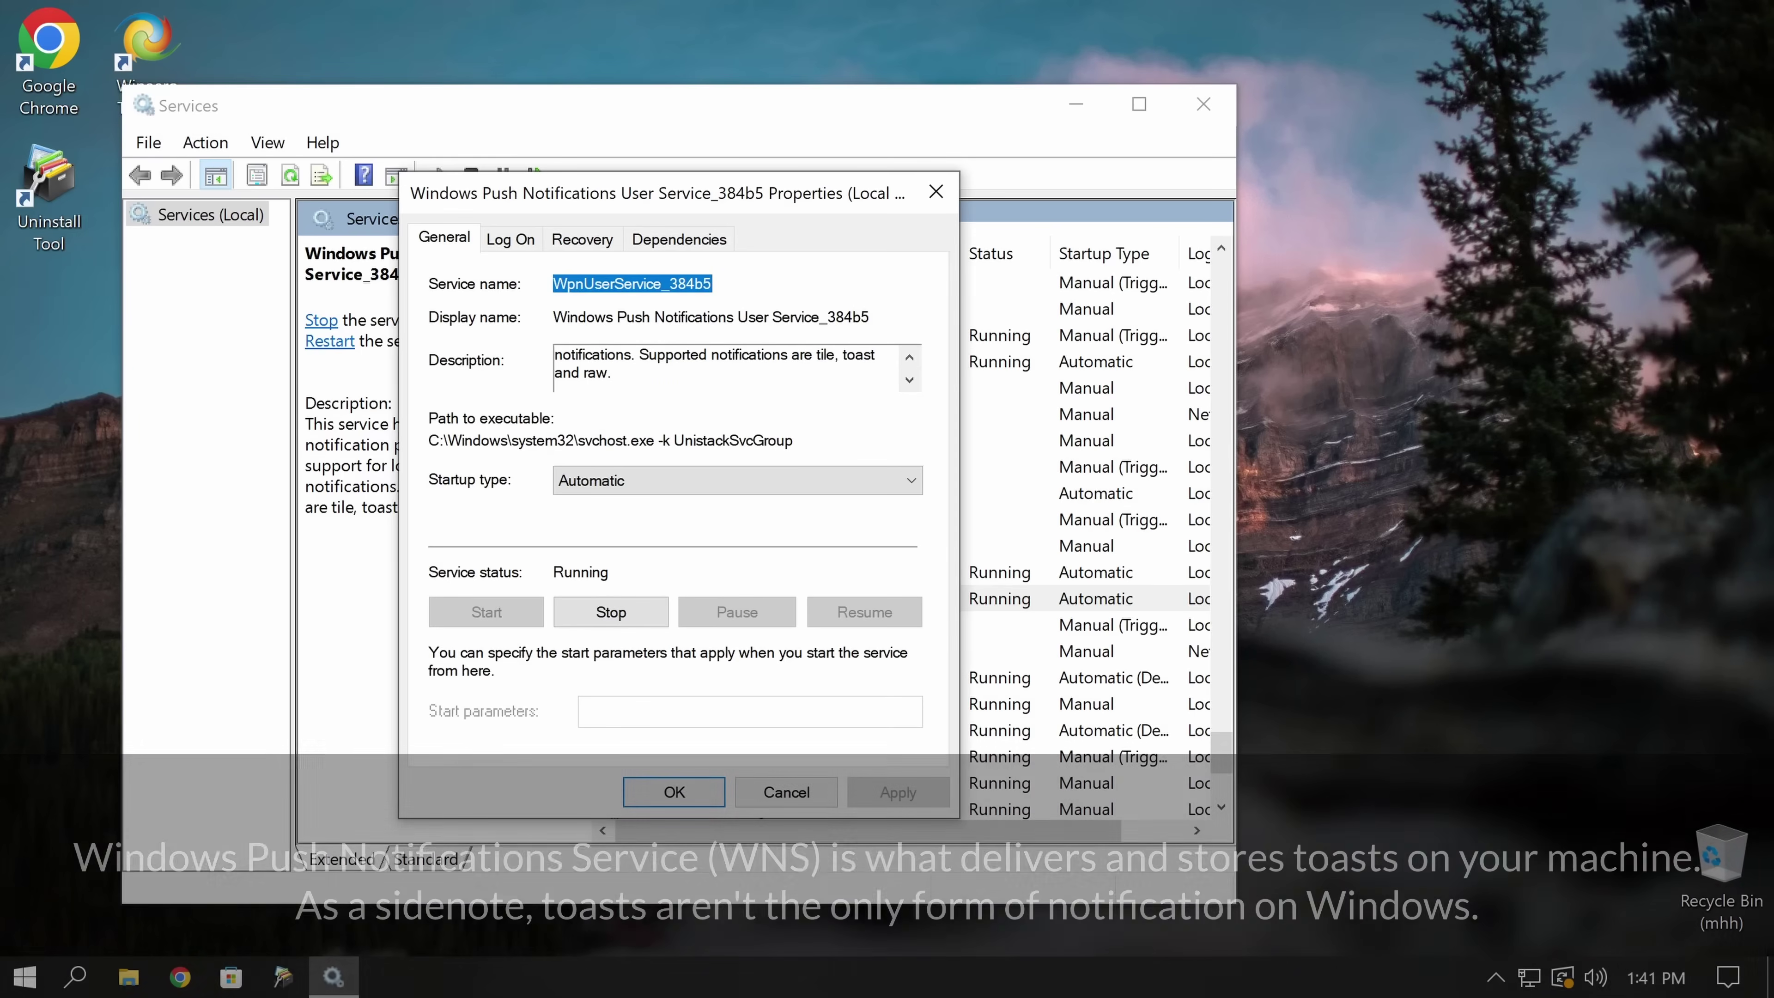
{"action": "left_click_drag", "start_coordinate": [648, 354], "coordinate": [613, 372]}
{"action": "left_click", "coordinate": [648, 355]}
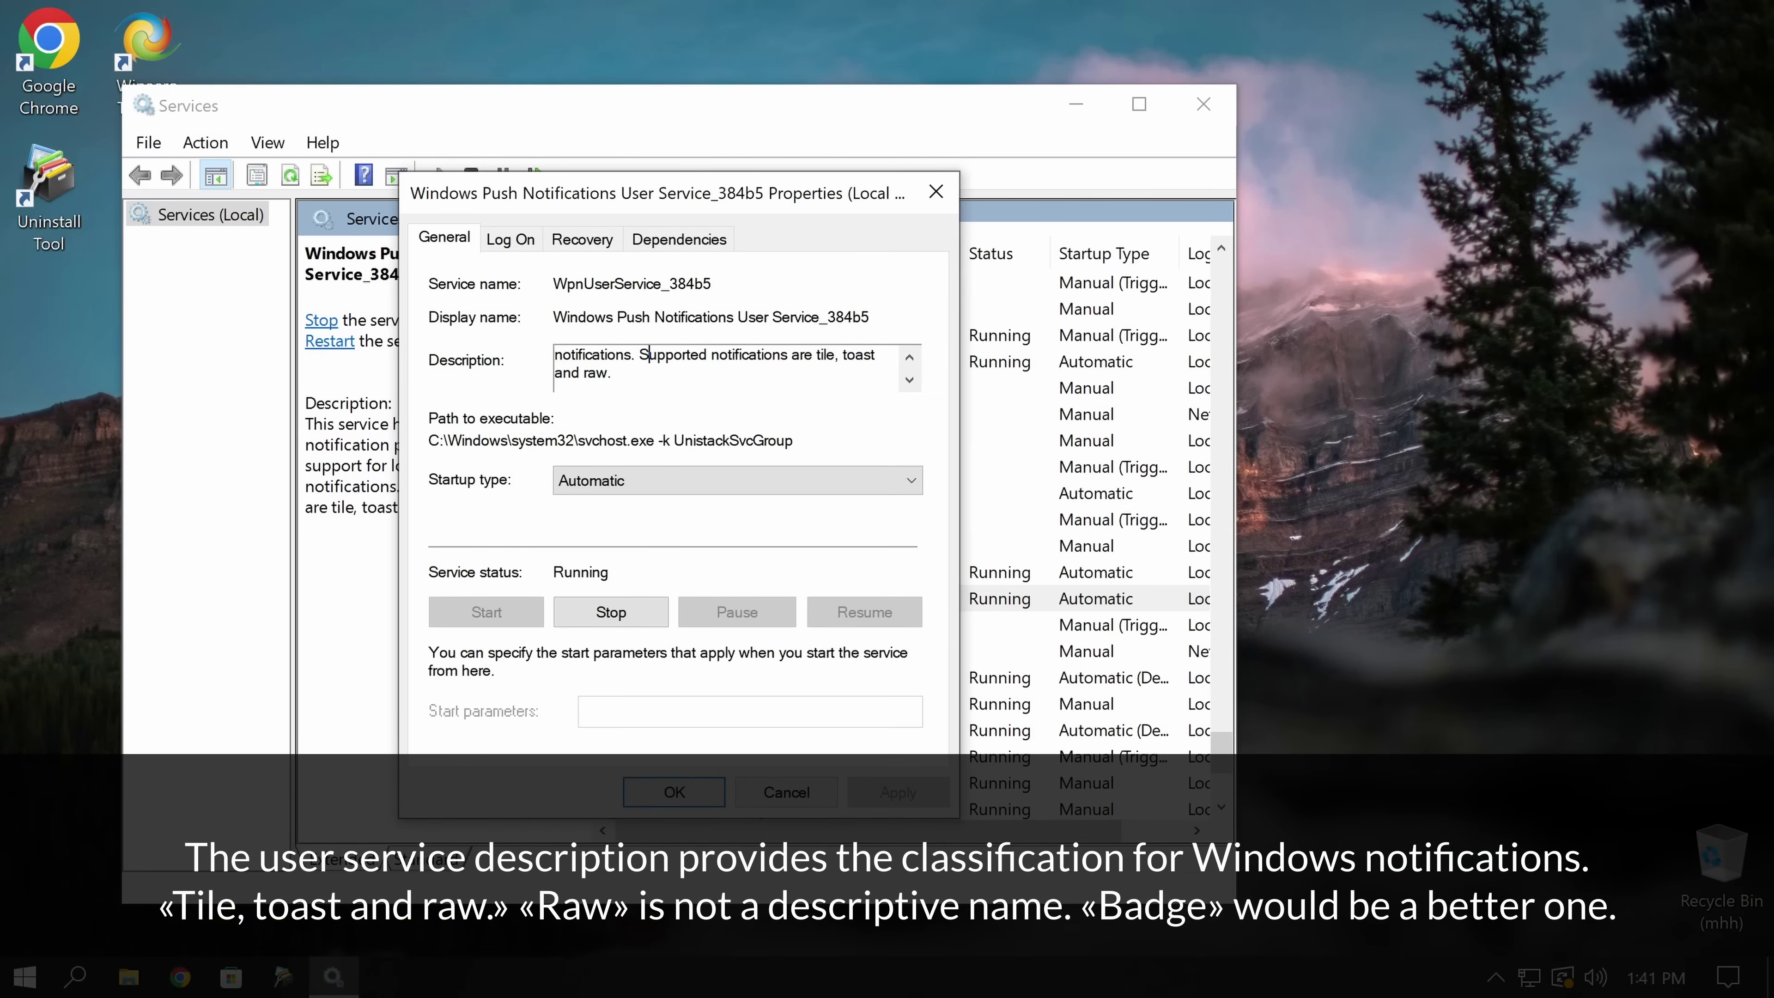
{"action": "left_click", "coordinate": [905, 361]}
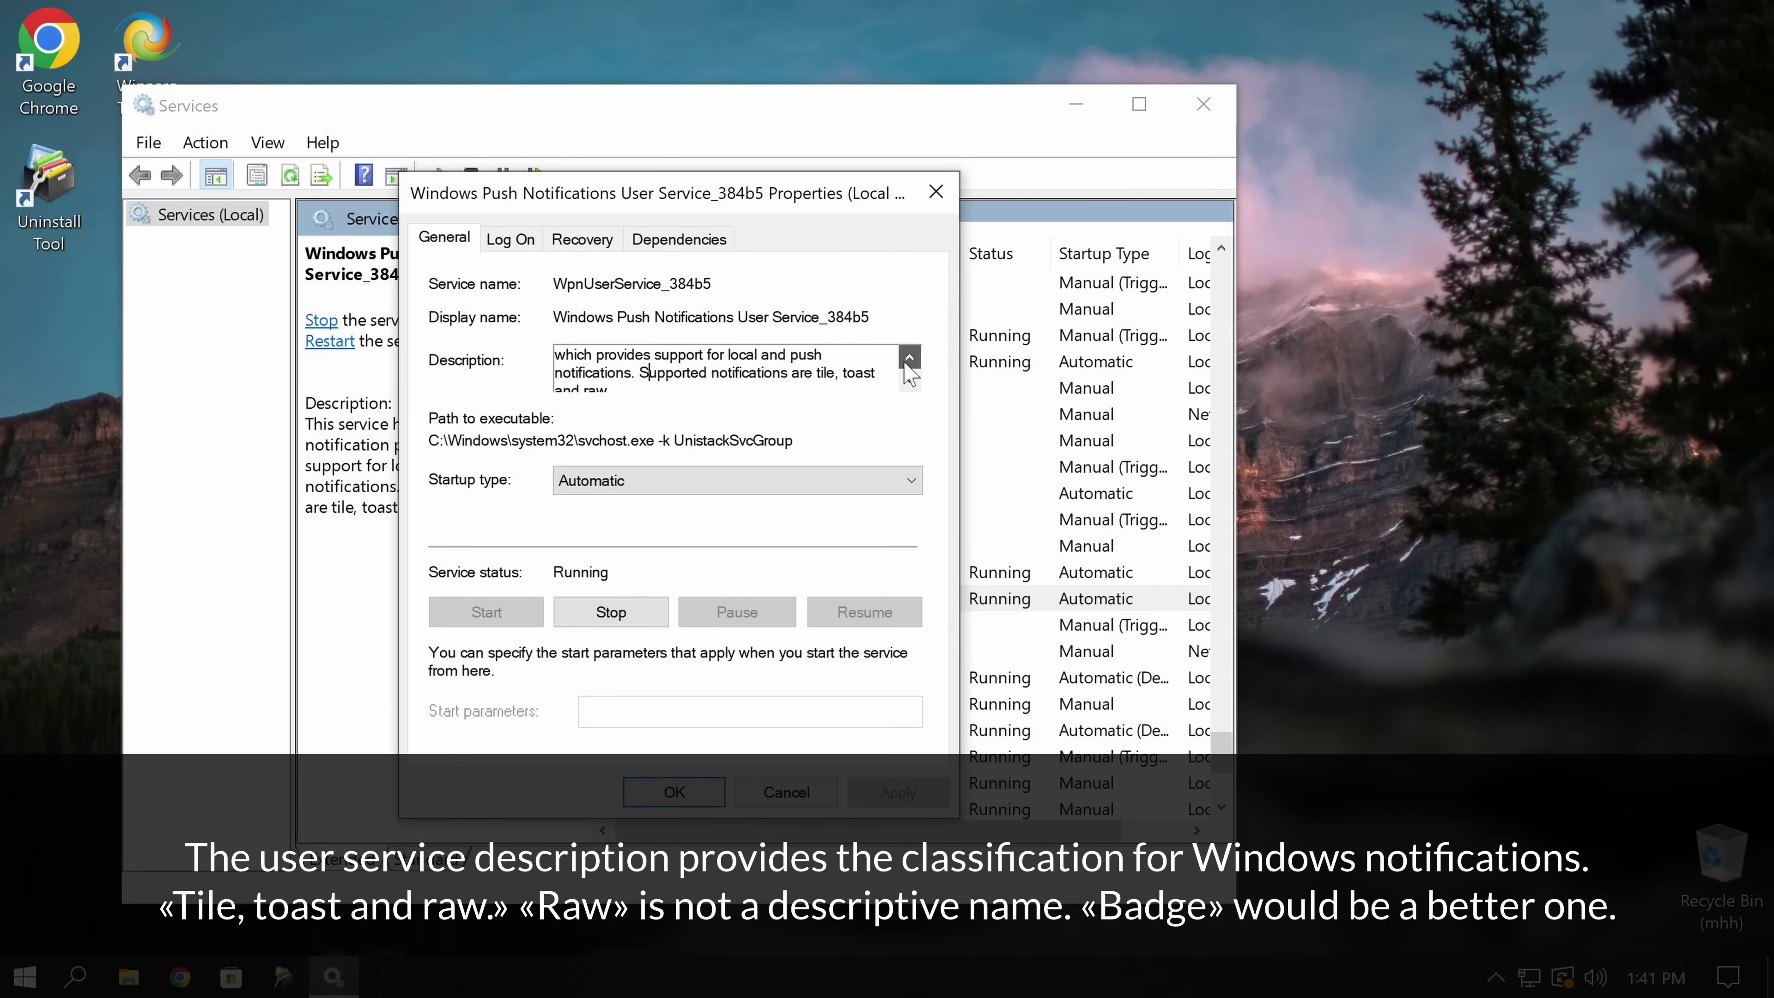
{"action": "left_click", "coordinate": [905, 361]}
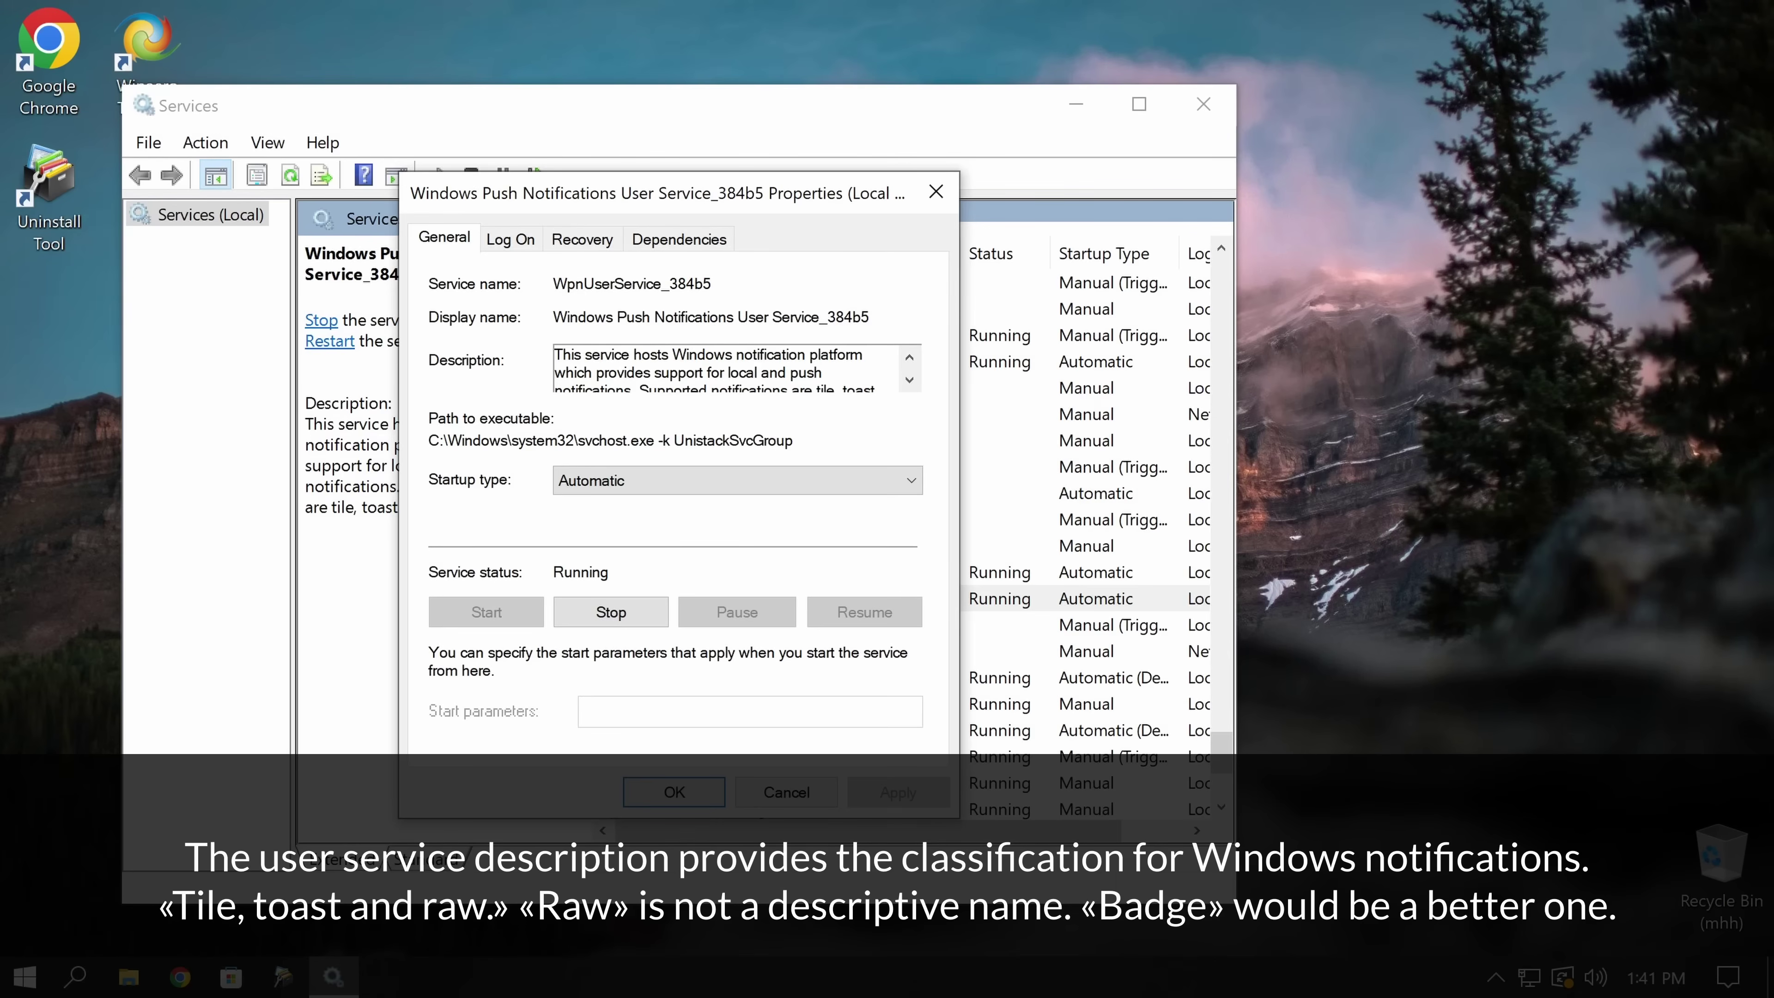
{"action": "left_click", "coordinate": [702, 249]}
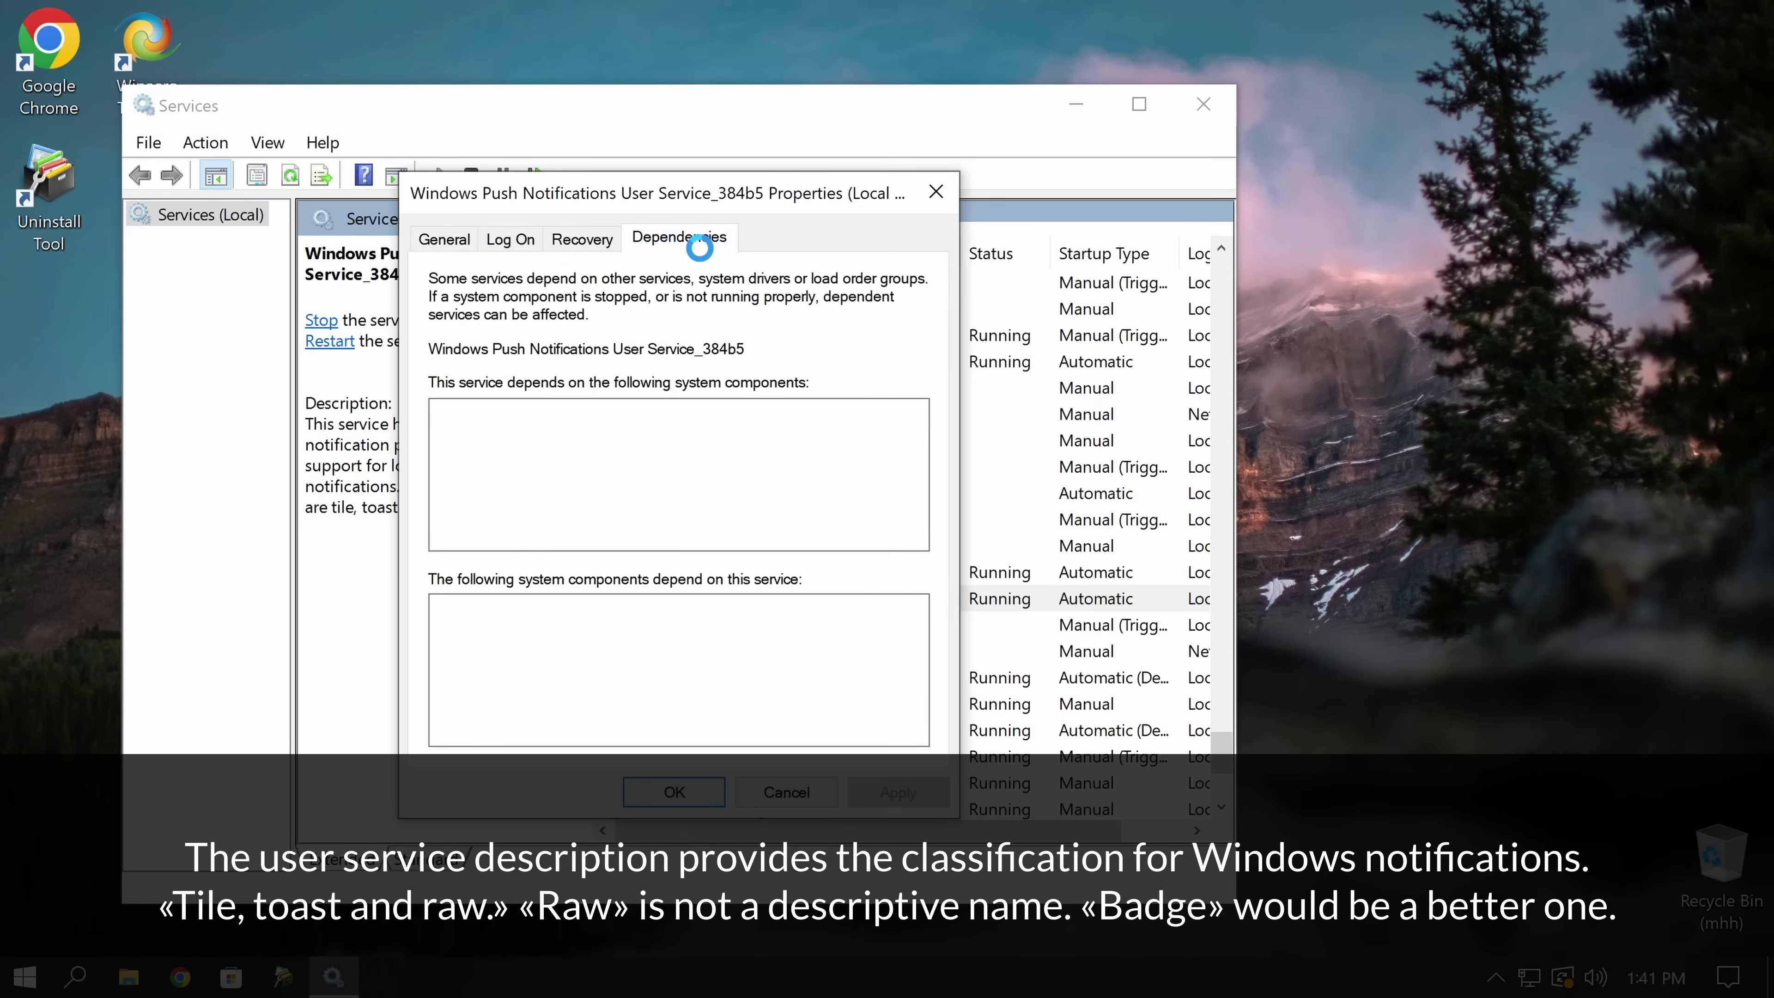
{"action": "left_click", "coordinate": [936, 193]}
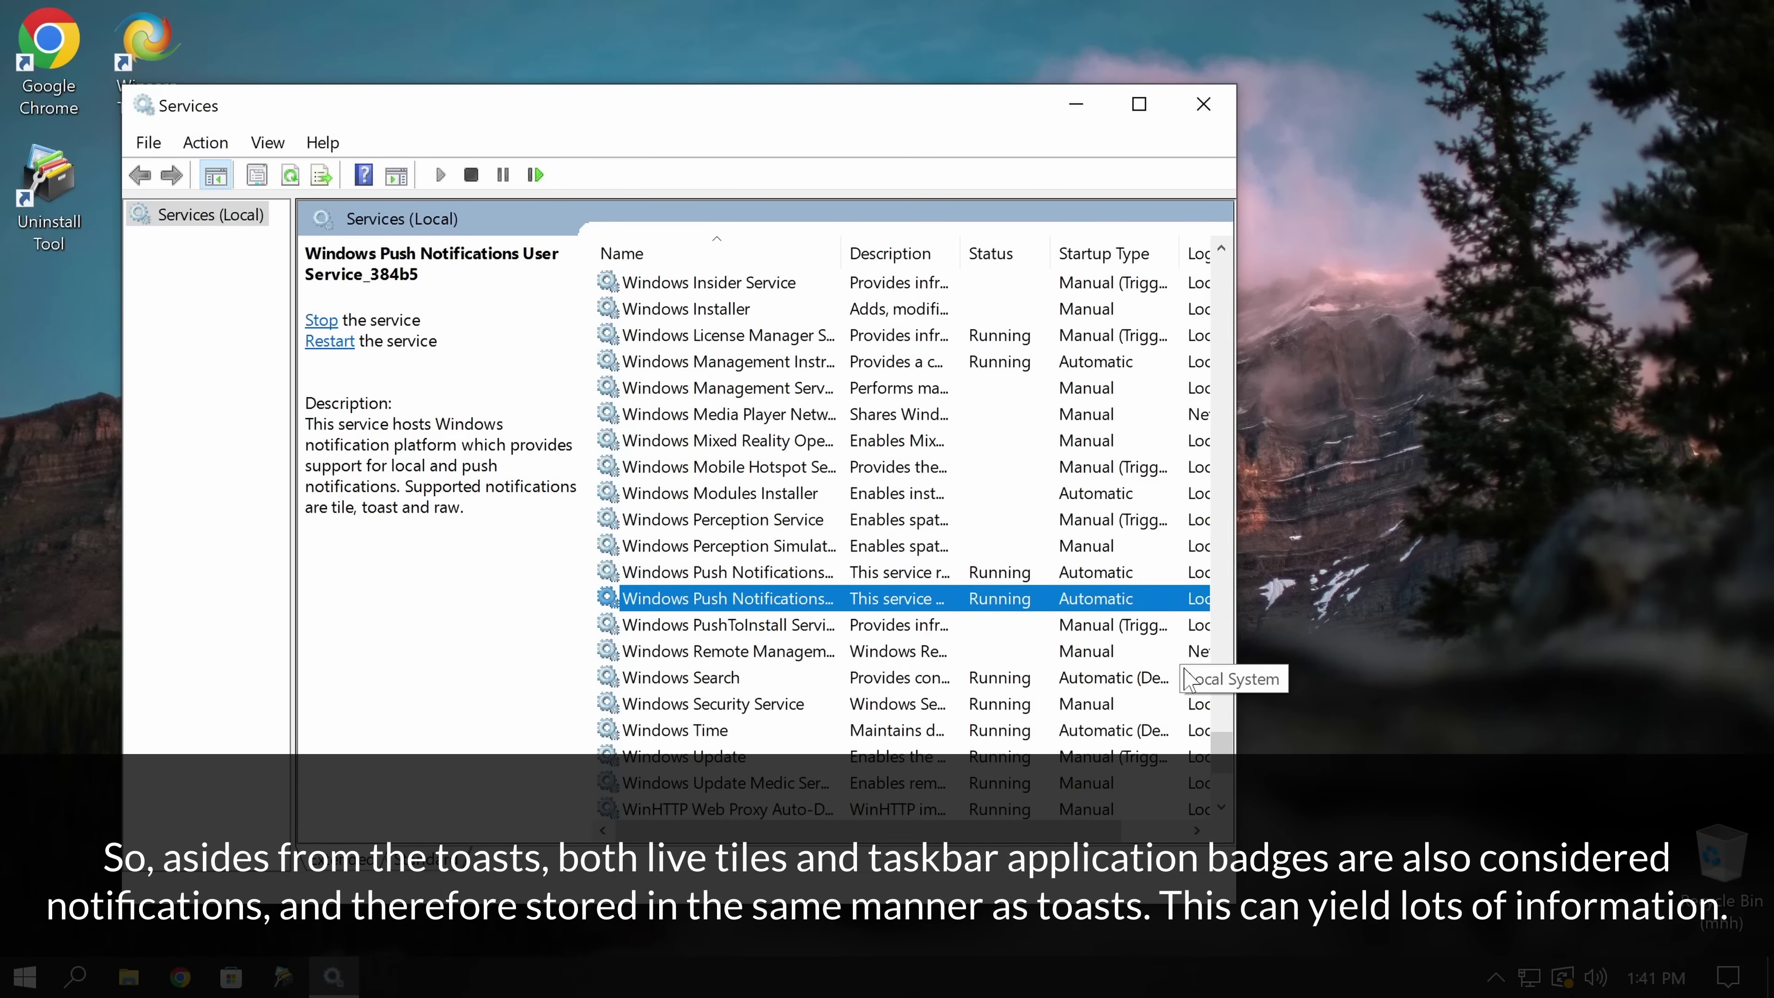
Widen the Start menu, pin the Weather app as a tile, and resize the tile to large.
{"action": "left_click", "coordinate": [37, 986]}
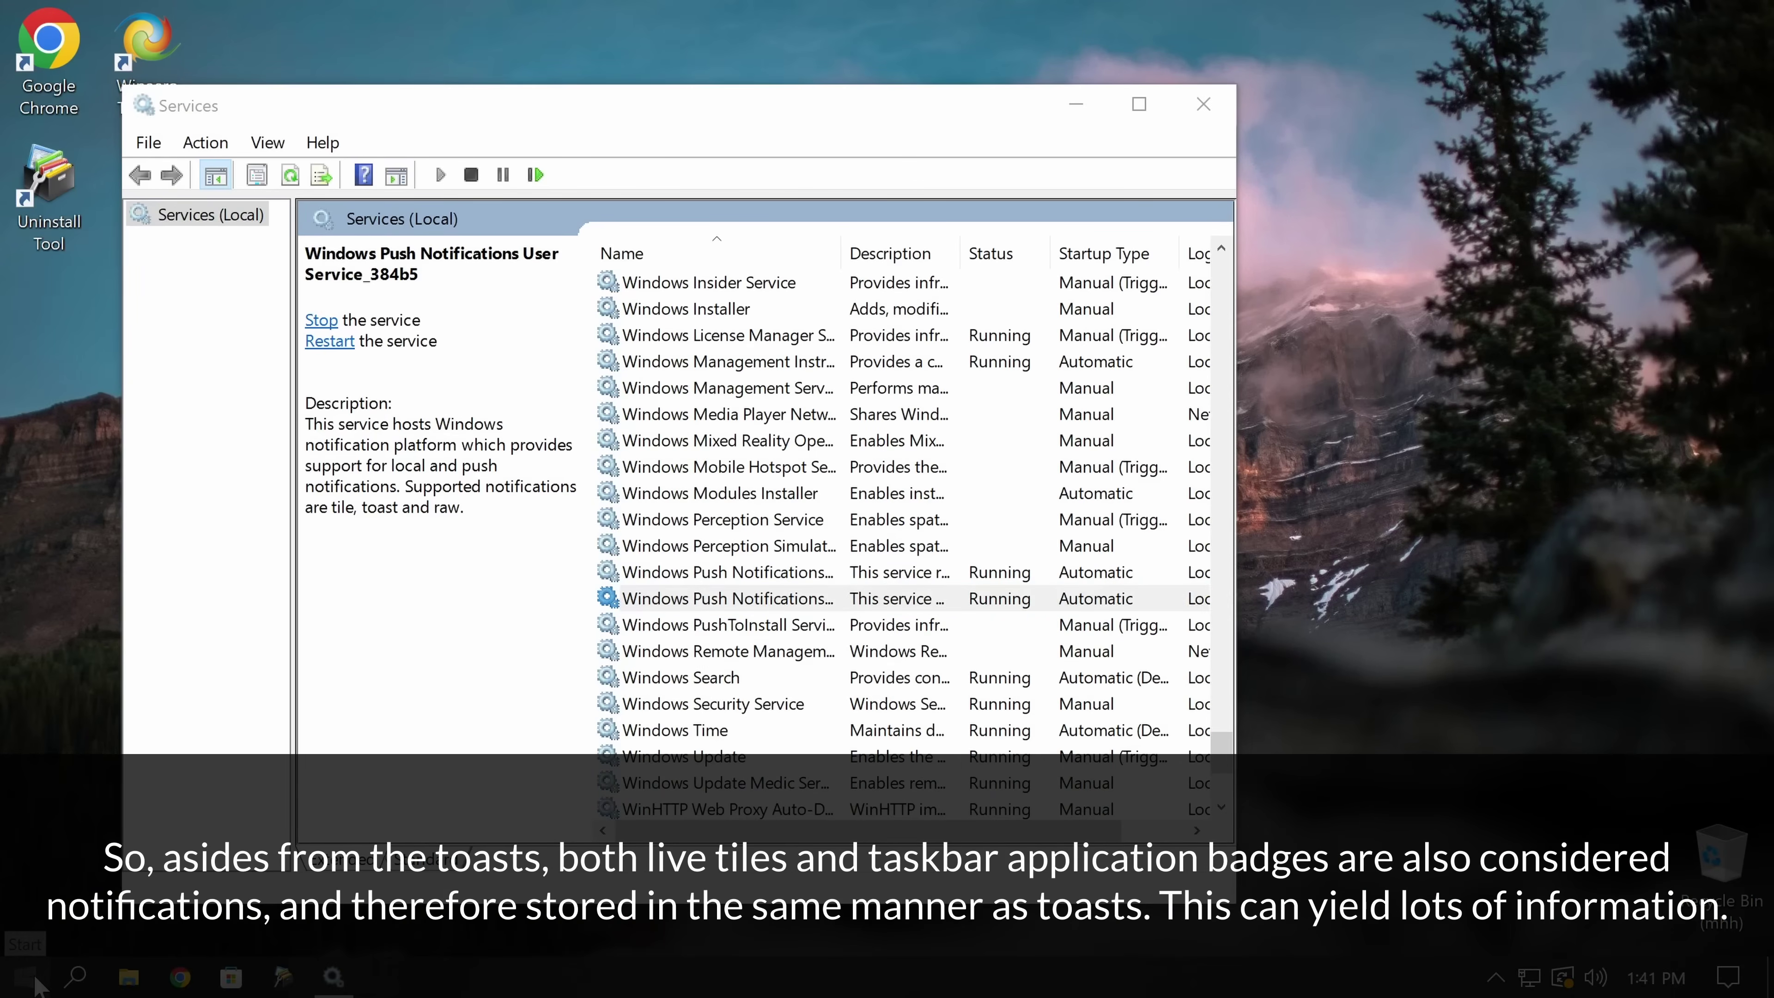
{"action": "left_click_drag", "start_coordinate": [440, 559], "coordinate": [901, 559]}
{"action": "scroll", "coordinate": [174, 699], "scroll_direction": "down", "scroll_amount": 3}
{"action": "left_click_drag", "start_coordinate": [174, 699], "coordinate": [499, 231]}
{"action": "right_click", "coordinate": [499, 230]}
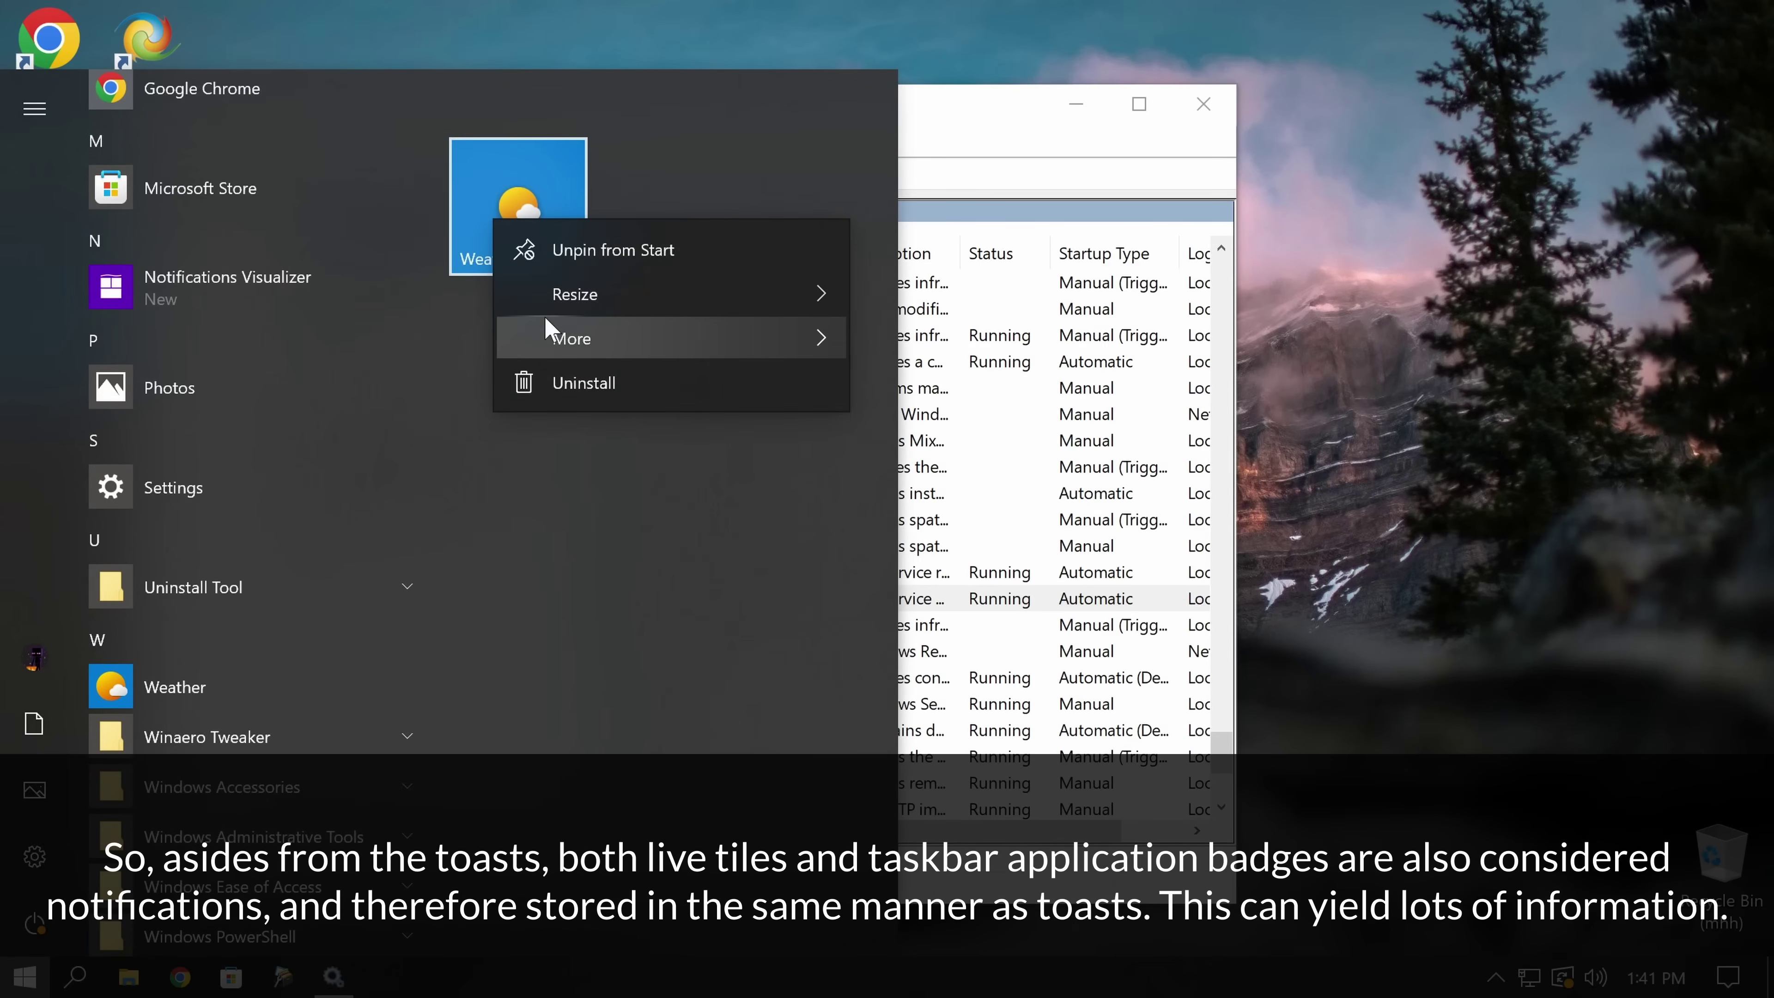
{"action": "mouse_move", "coordinate": [717, 306]}
{"action": "left_click", "coordinate": [955, 437]}
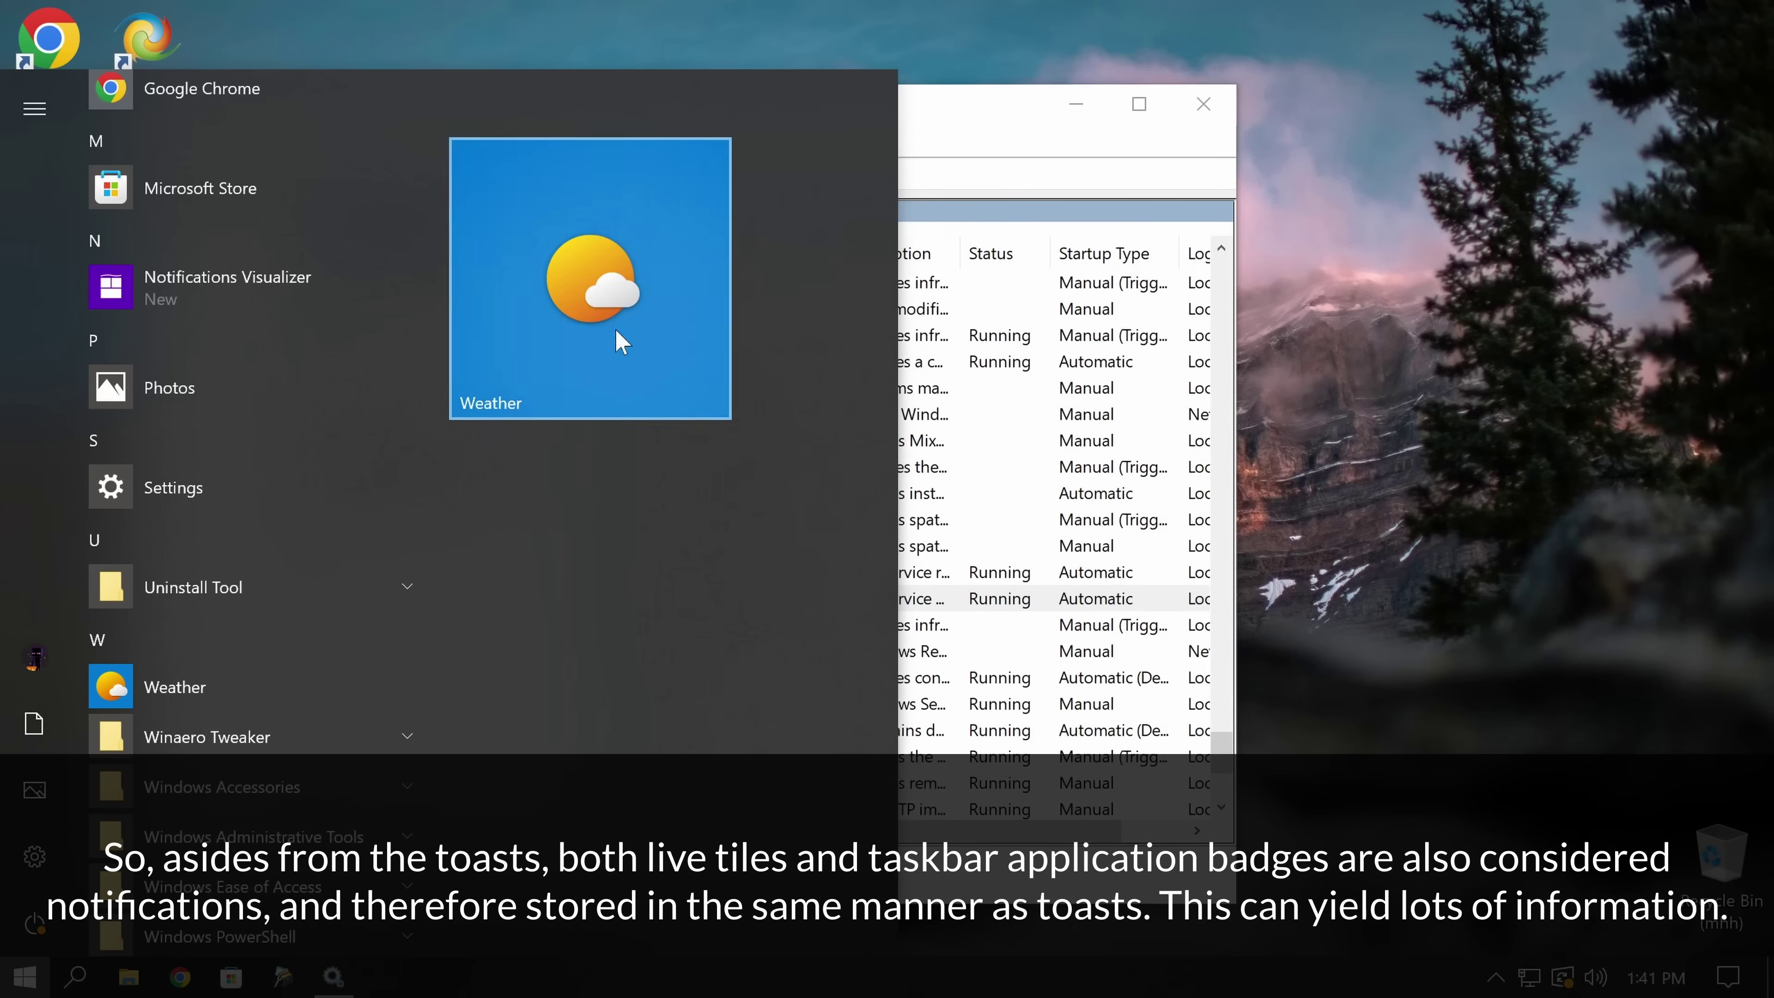
Launch Weather from its tile, and view the updated live tile in the Start menu.
{"action": "left_click", "coordinate": [614, 340]}
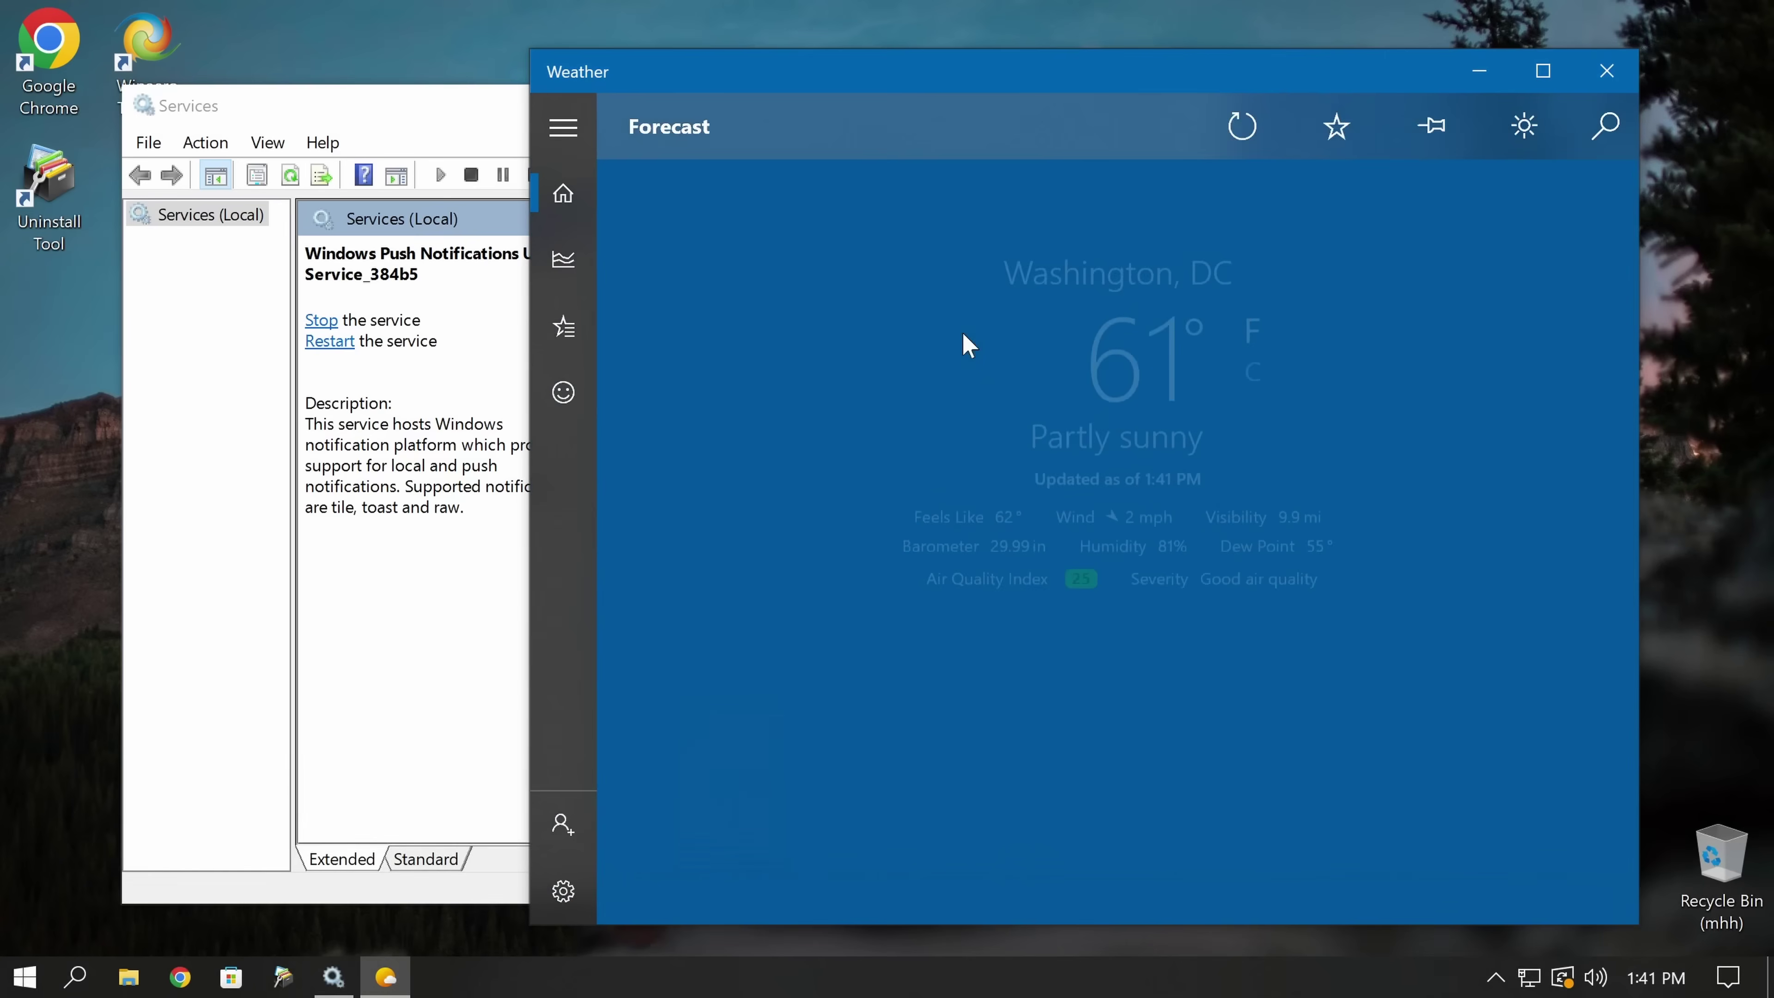
{"action": "left_click", "coordinate": [25, 977]}
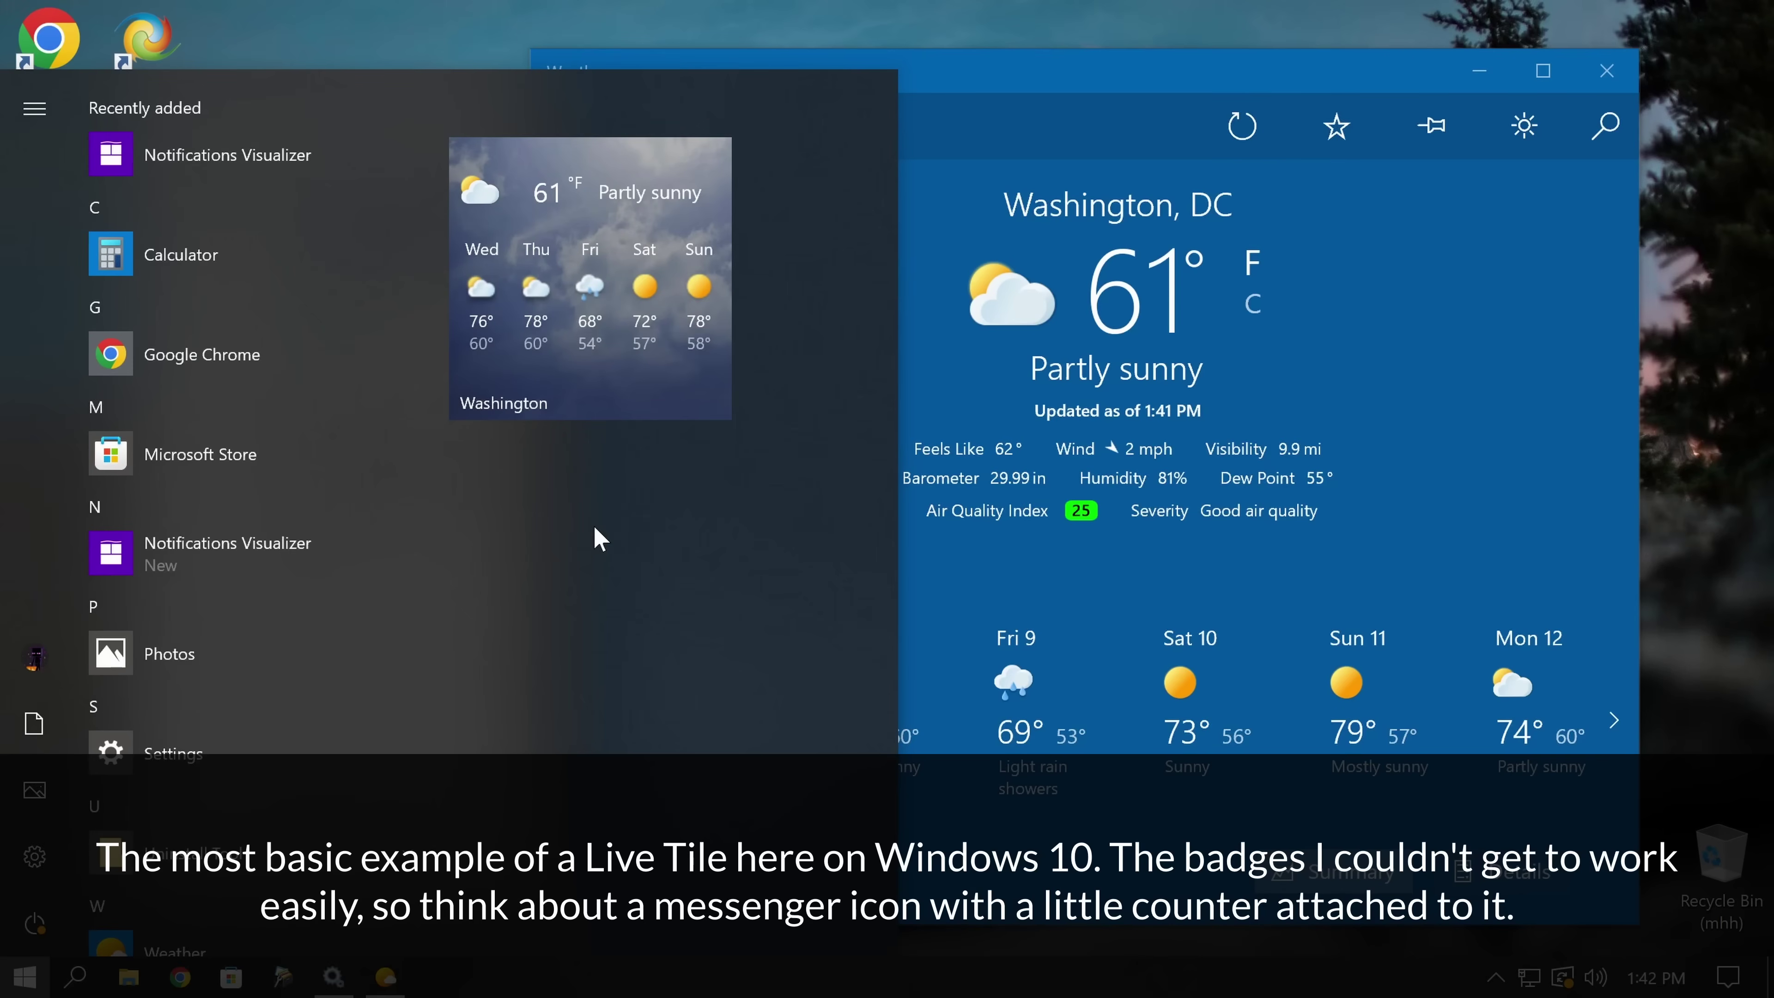
{"action": "scroll", "coordinate": [226, 555], "scroll_direction": "down", "scroll_amount": 5}
{"action": "scroll", "coordinate": [270, 607], "scroll_direction": "up", "scroll_amount": 5}
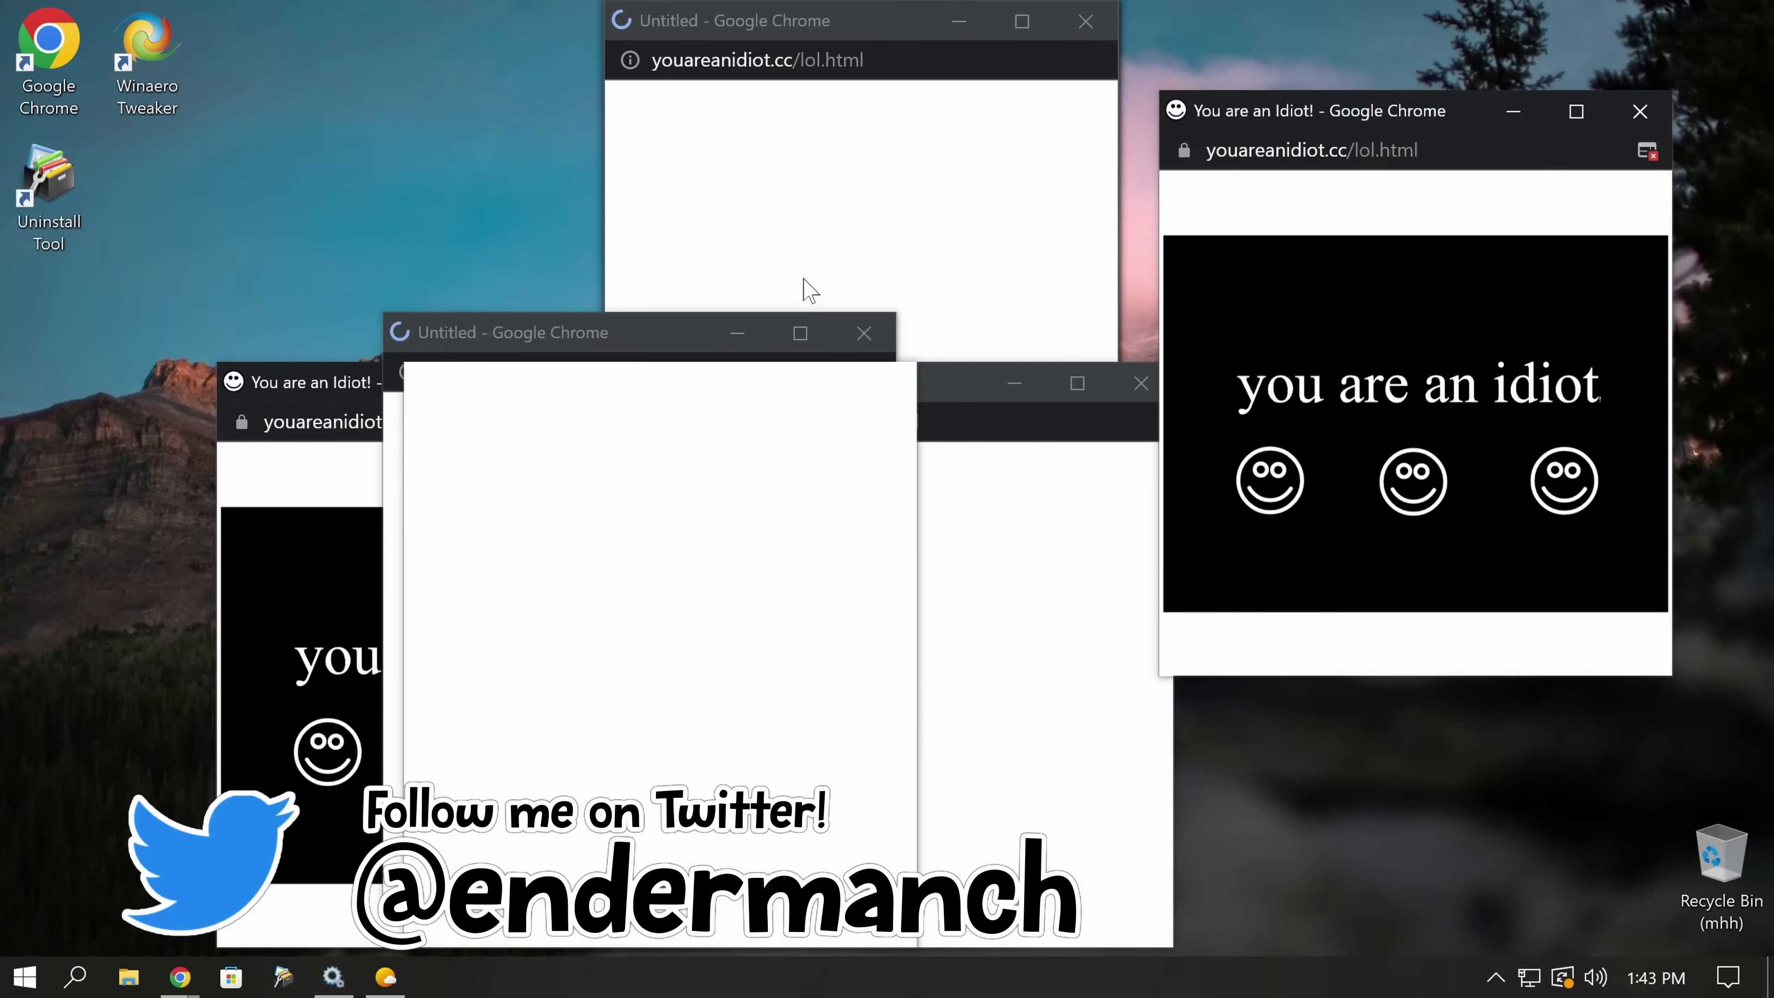
Show the desktop to clear the popup windows, and close all the Google Chrome windows.
{"action": "key", "text": "alt+Tab"}
{"action": "left_click", "coordinate": [858, 454]}
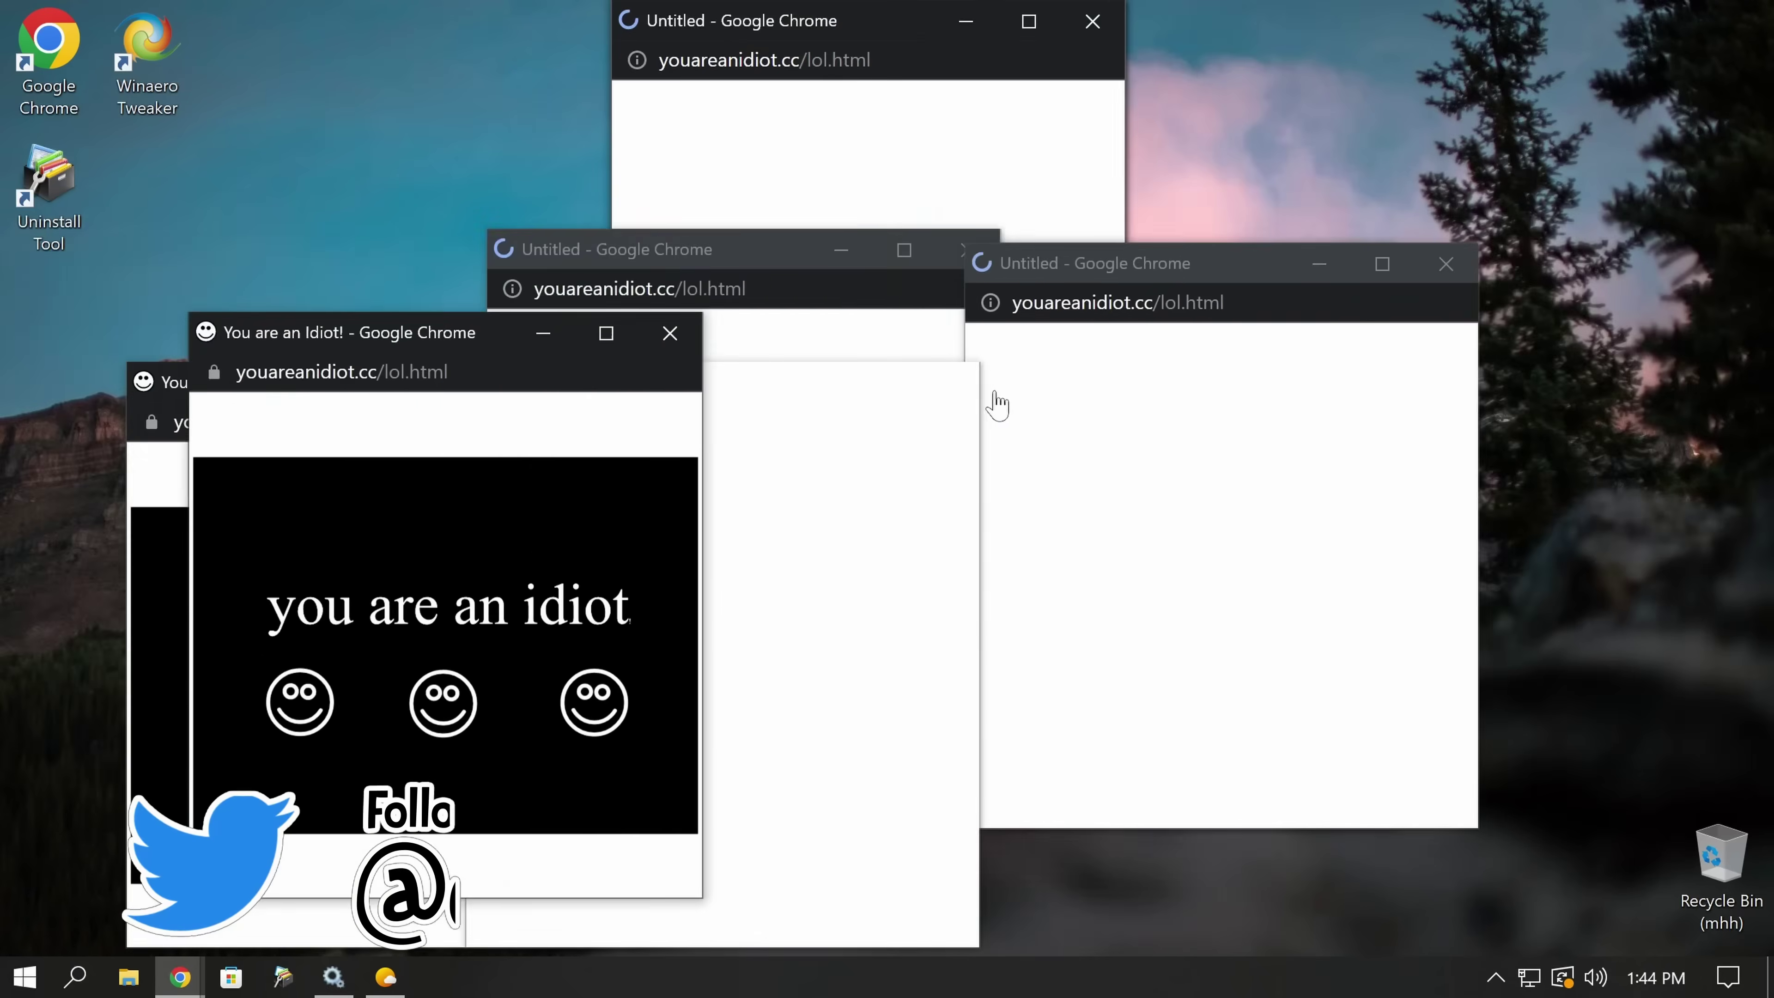
{"action": "key", "text": "super+d"}
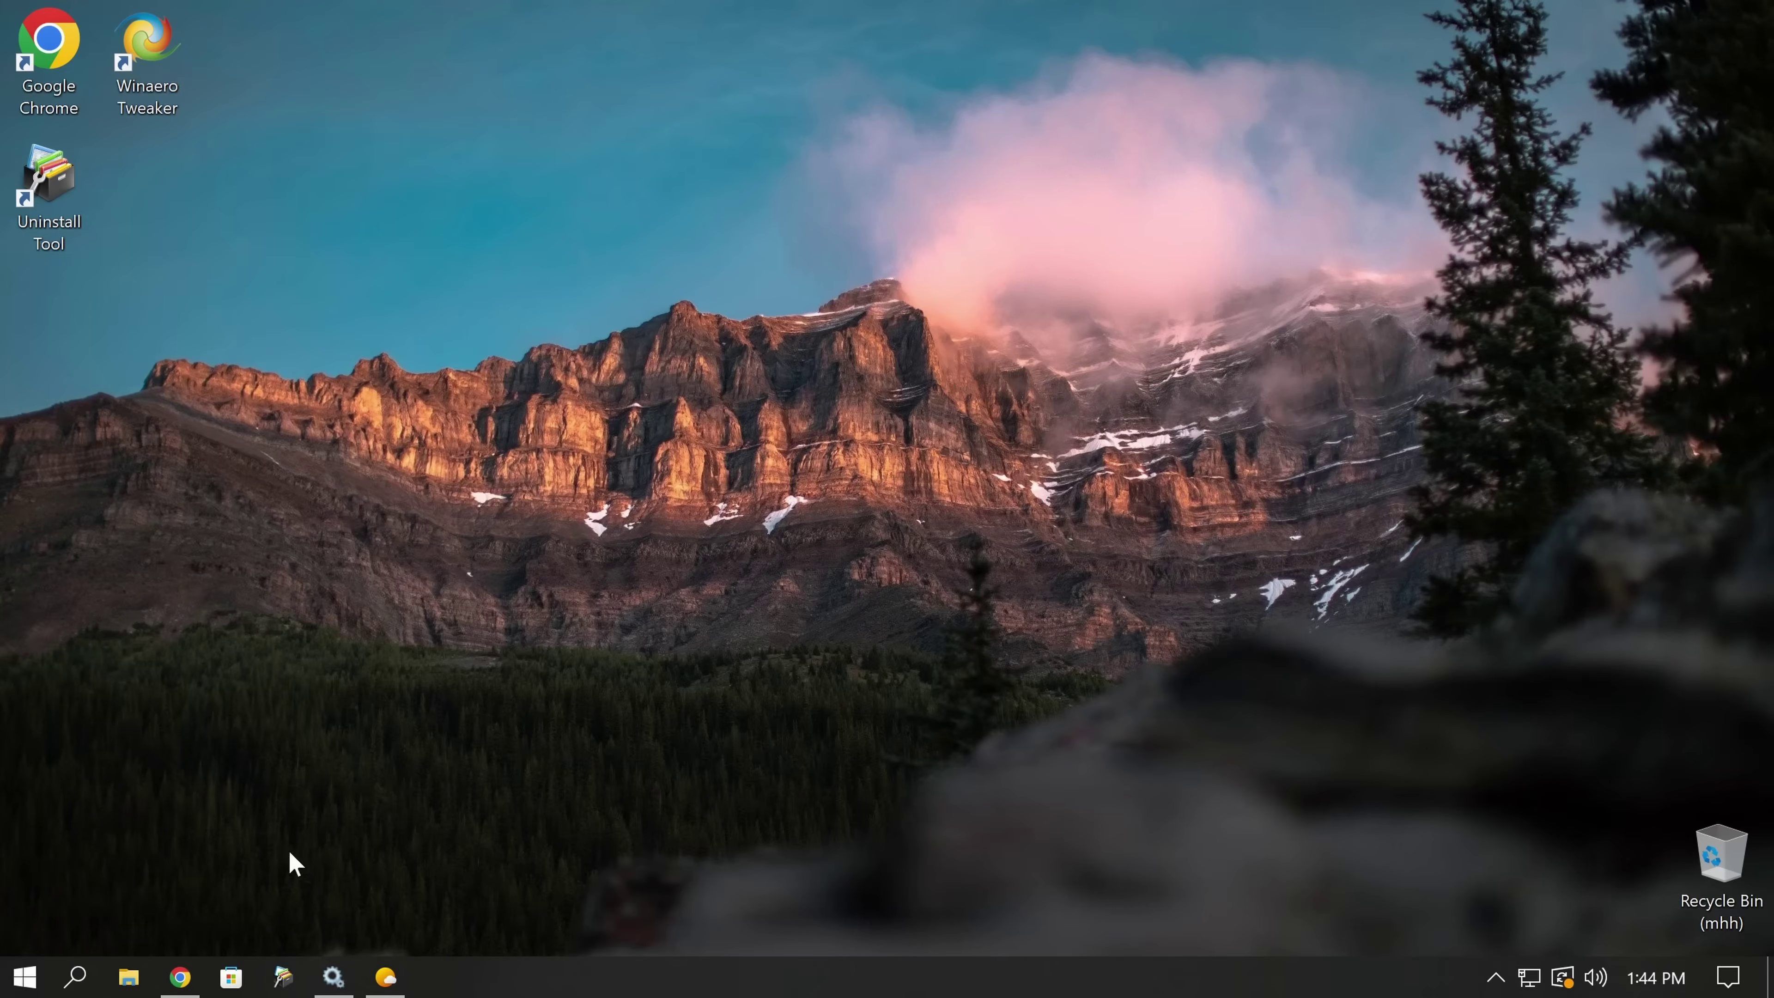
{"action": "right_click", "coordinate": [173, 963]}
{"action": "left_click", "coordinate": [147, 935]}
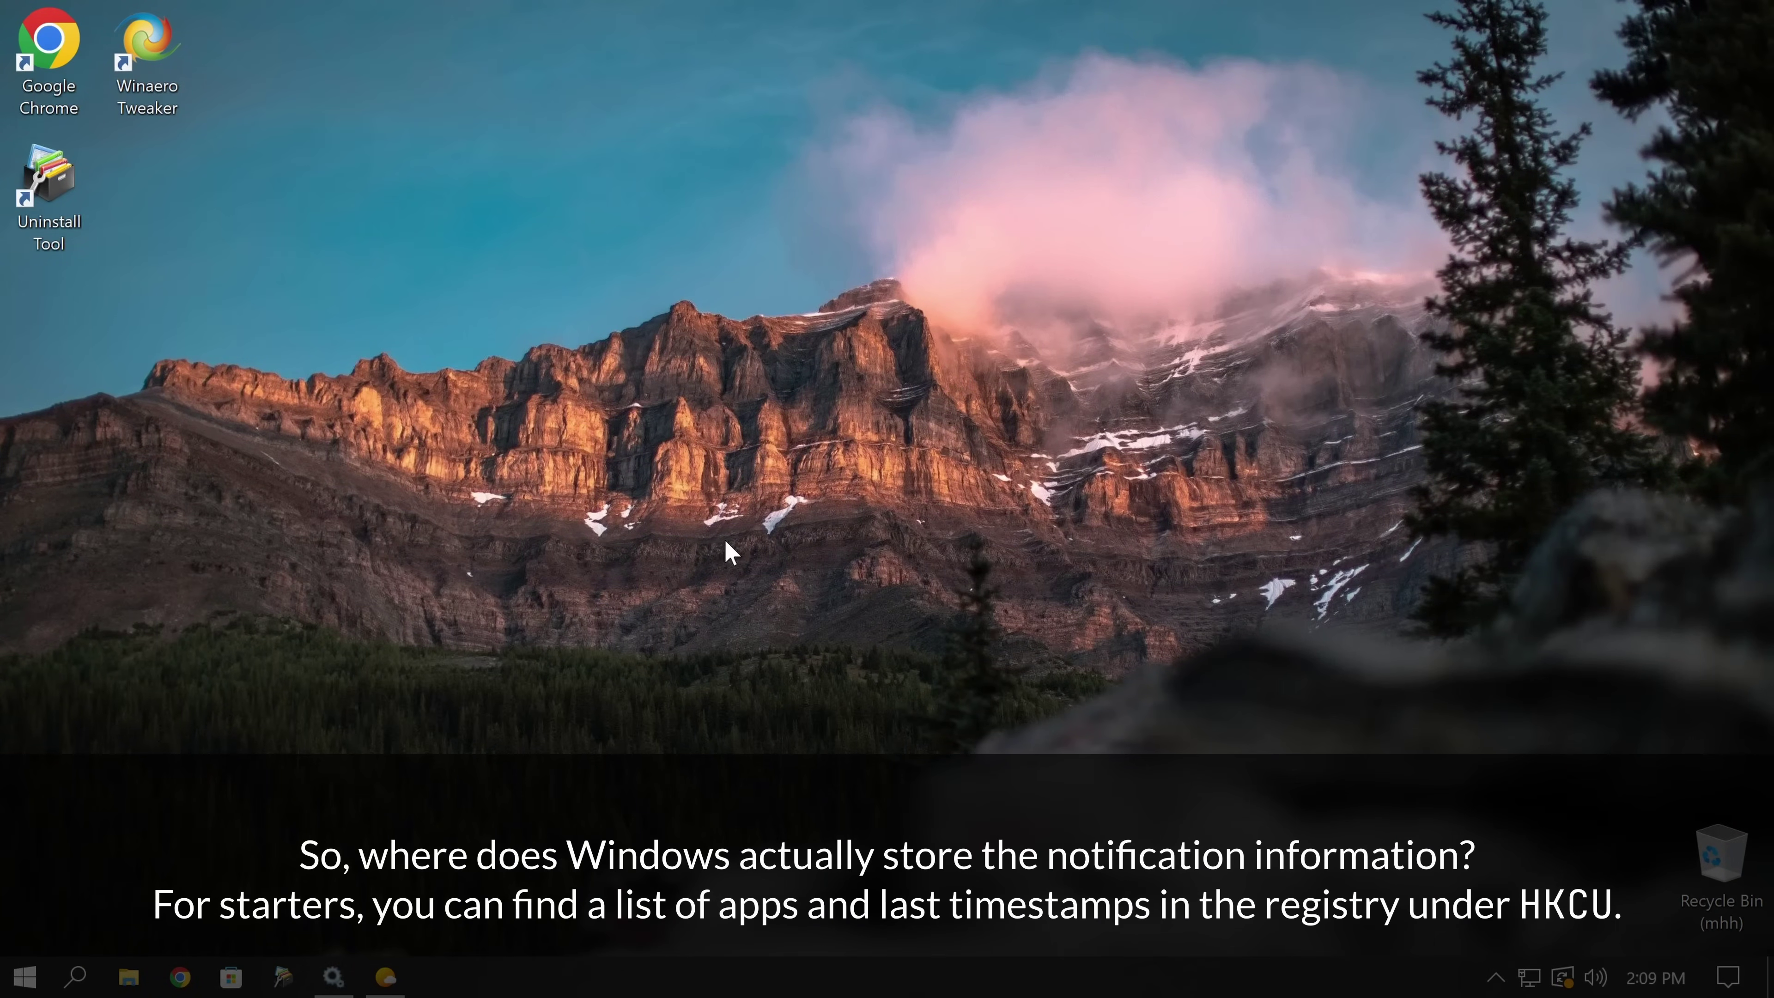
Search for "regedit" and launch Registry Editor, allowing it to run with elevated rights.
{"action": "left_click", "coordinate": [31, 980]}
{"action": "type", "text": "regedit"}
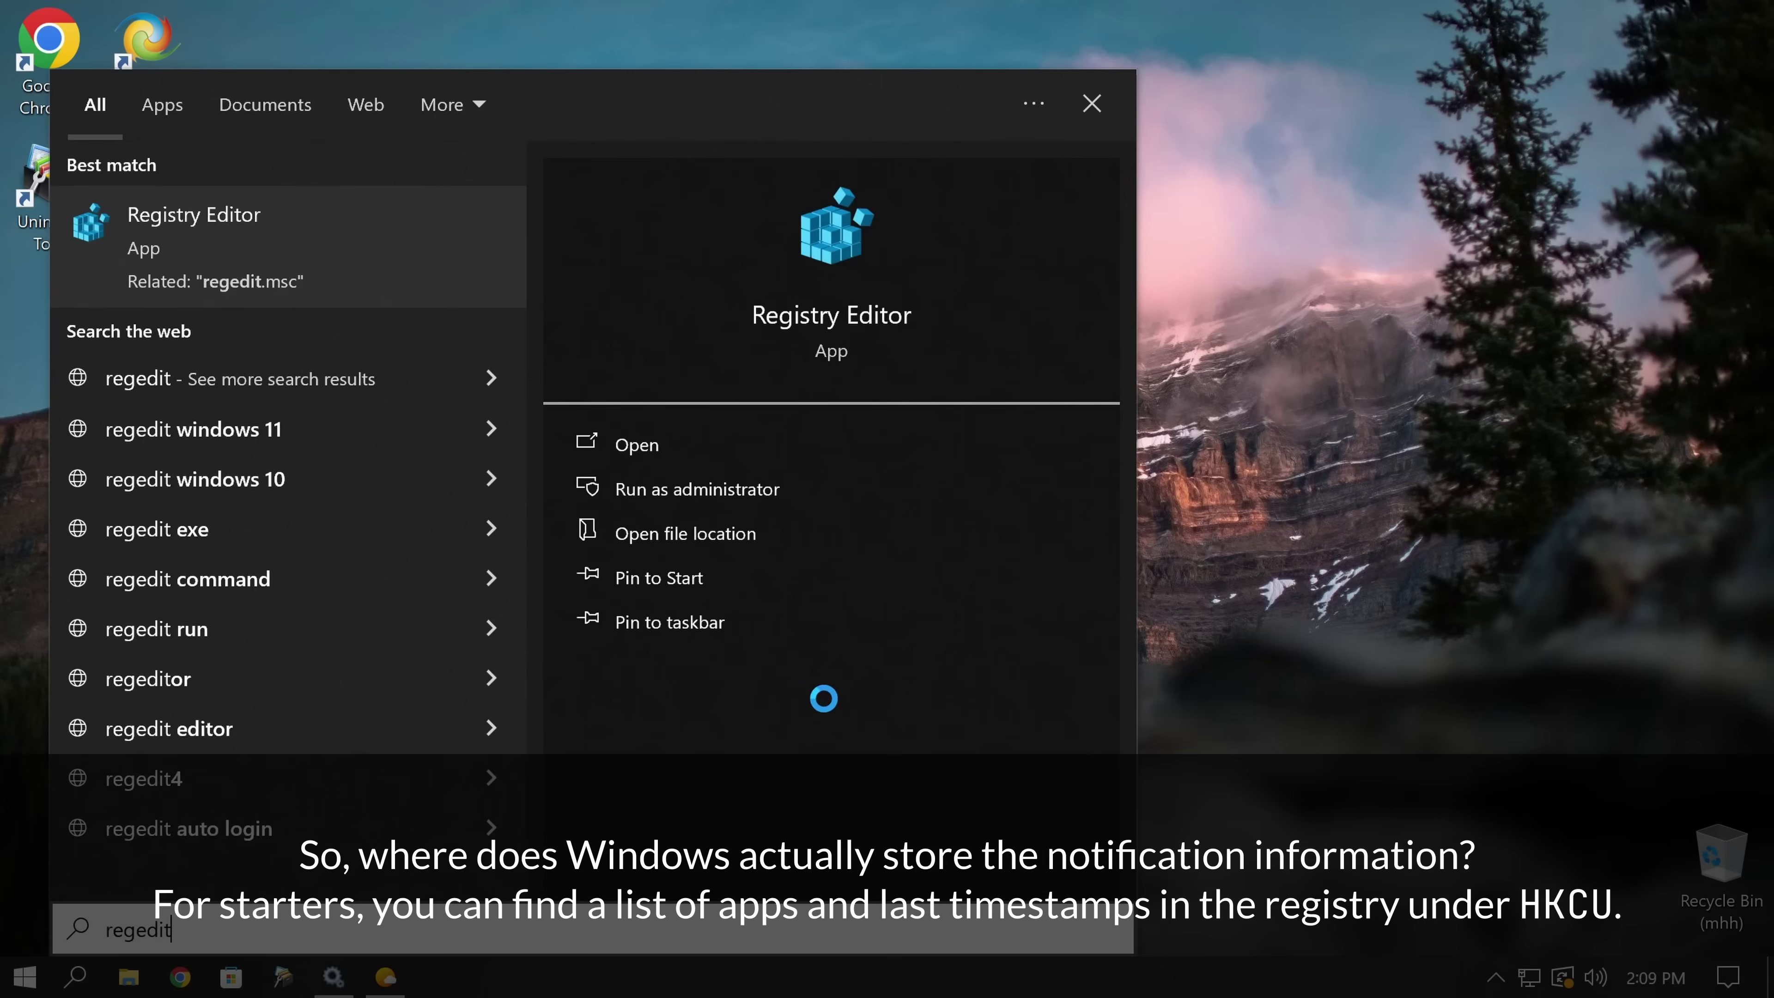
{"action": "key", "text": "Return"}
{"action": "left_click", "coordinate": [746, 658]}
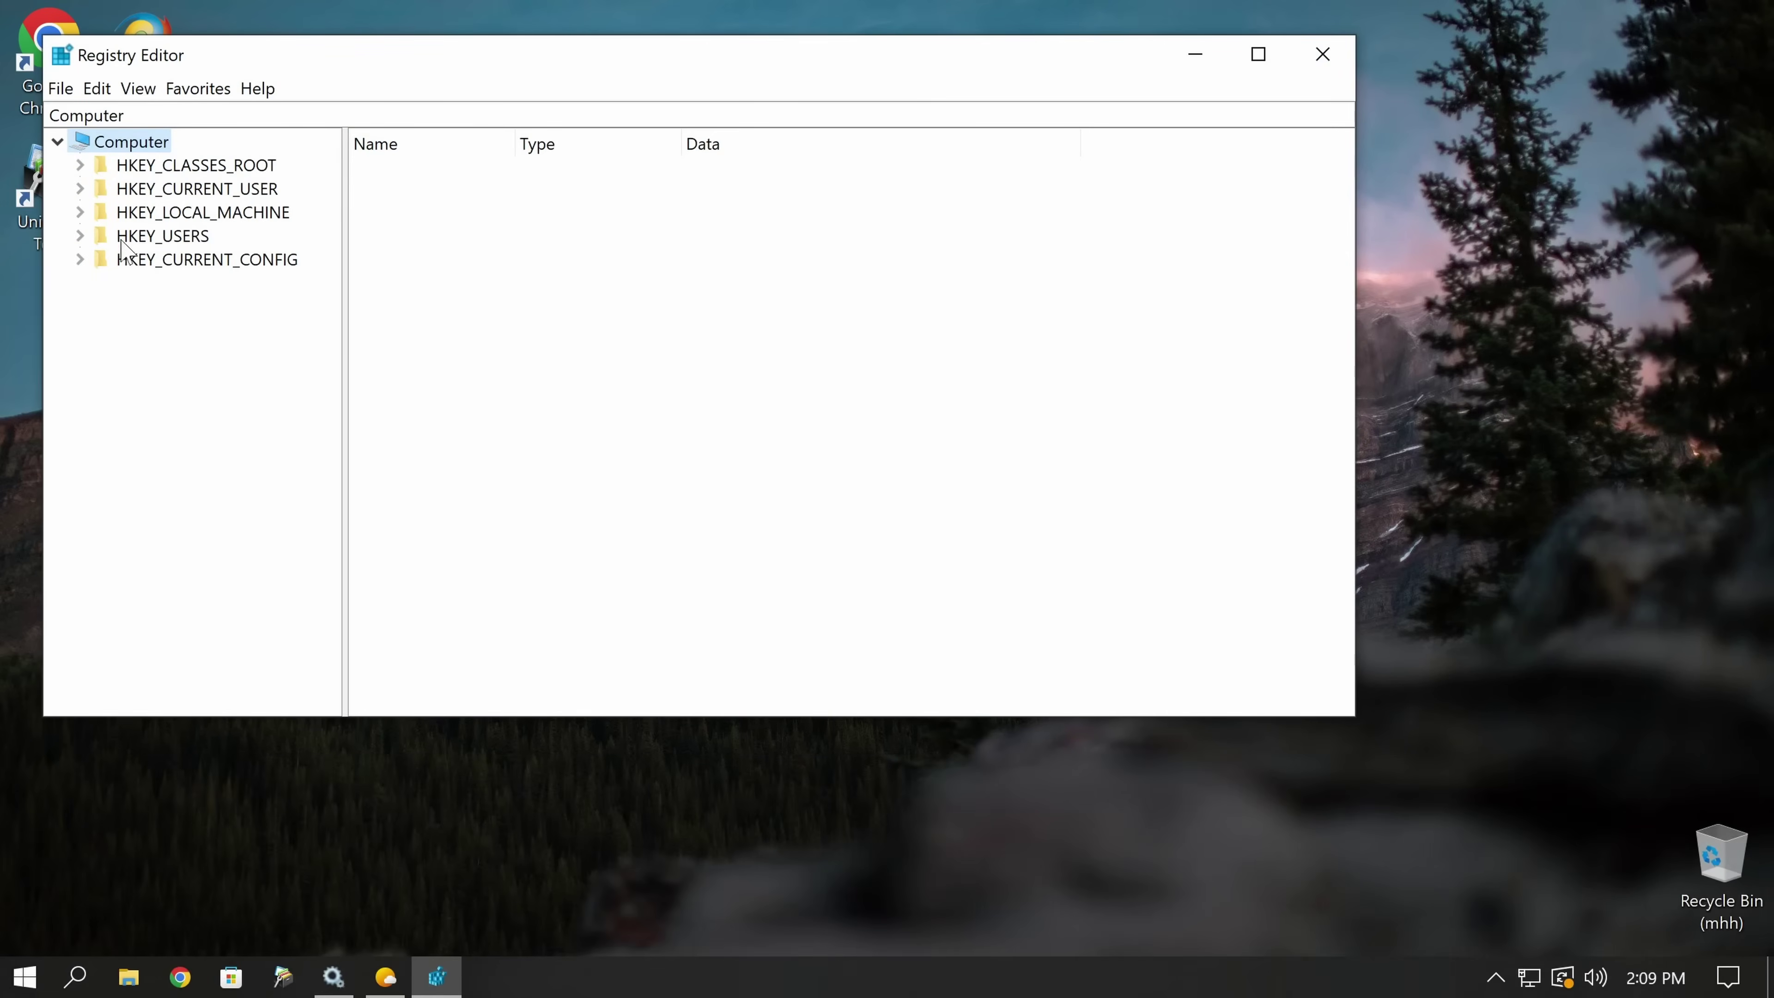
Browse to HKEY_CURRENT_USER\SOFTWARE\Microsoft\Windows\CurrentVersion\Notifications, widening the key tree and the value name column for readability.
{"action": "left_click", "coordinate": [105, 189]}
{"action": "left_click", "coordinate": [79, 189]}
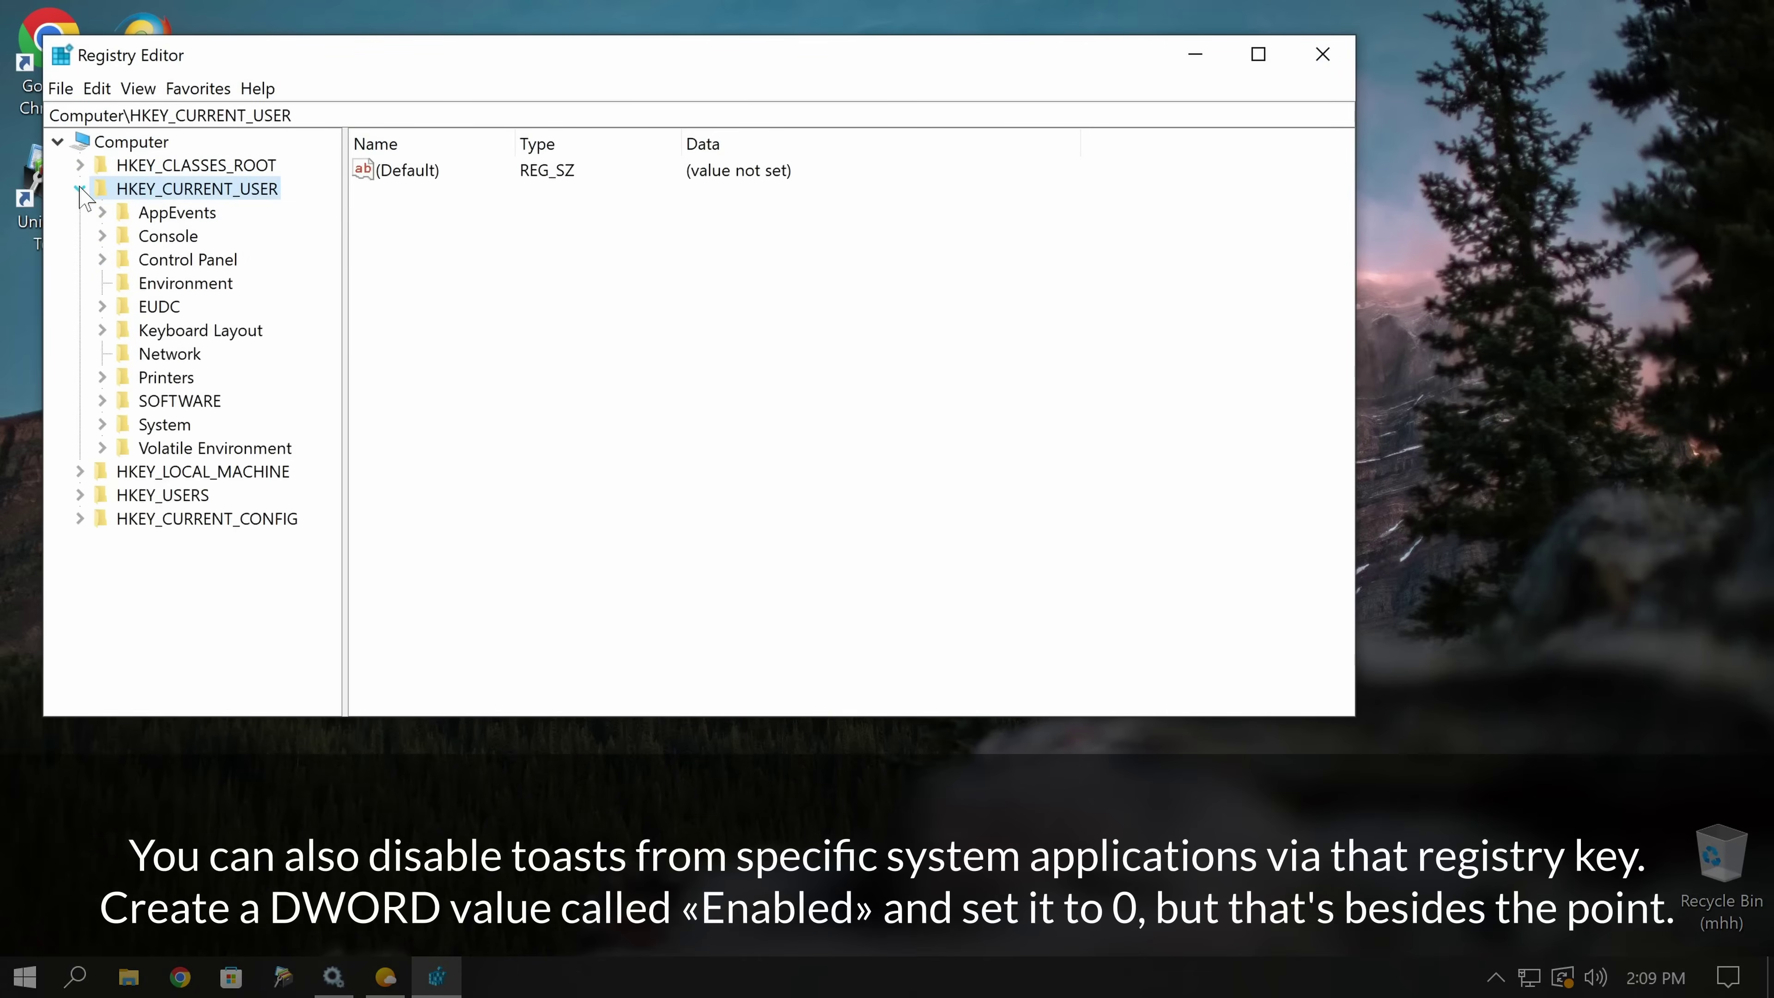
{"action": "double_click", "coordinate": [178, 404]}
{"action": "left_click", "coordinate": [126, 402]}
{"action": "scroll", "coordinate": [229, 389], "scroll_direction": "down", "scroll_amount": 15}
{"action": "left_click", "coordinate": [146, 449]}
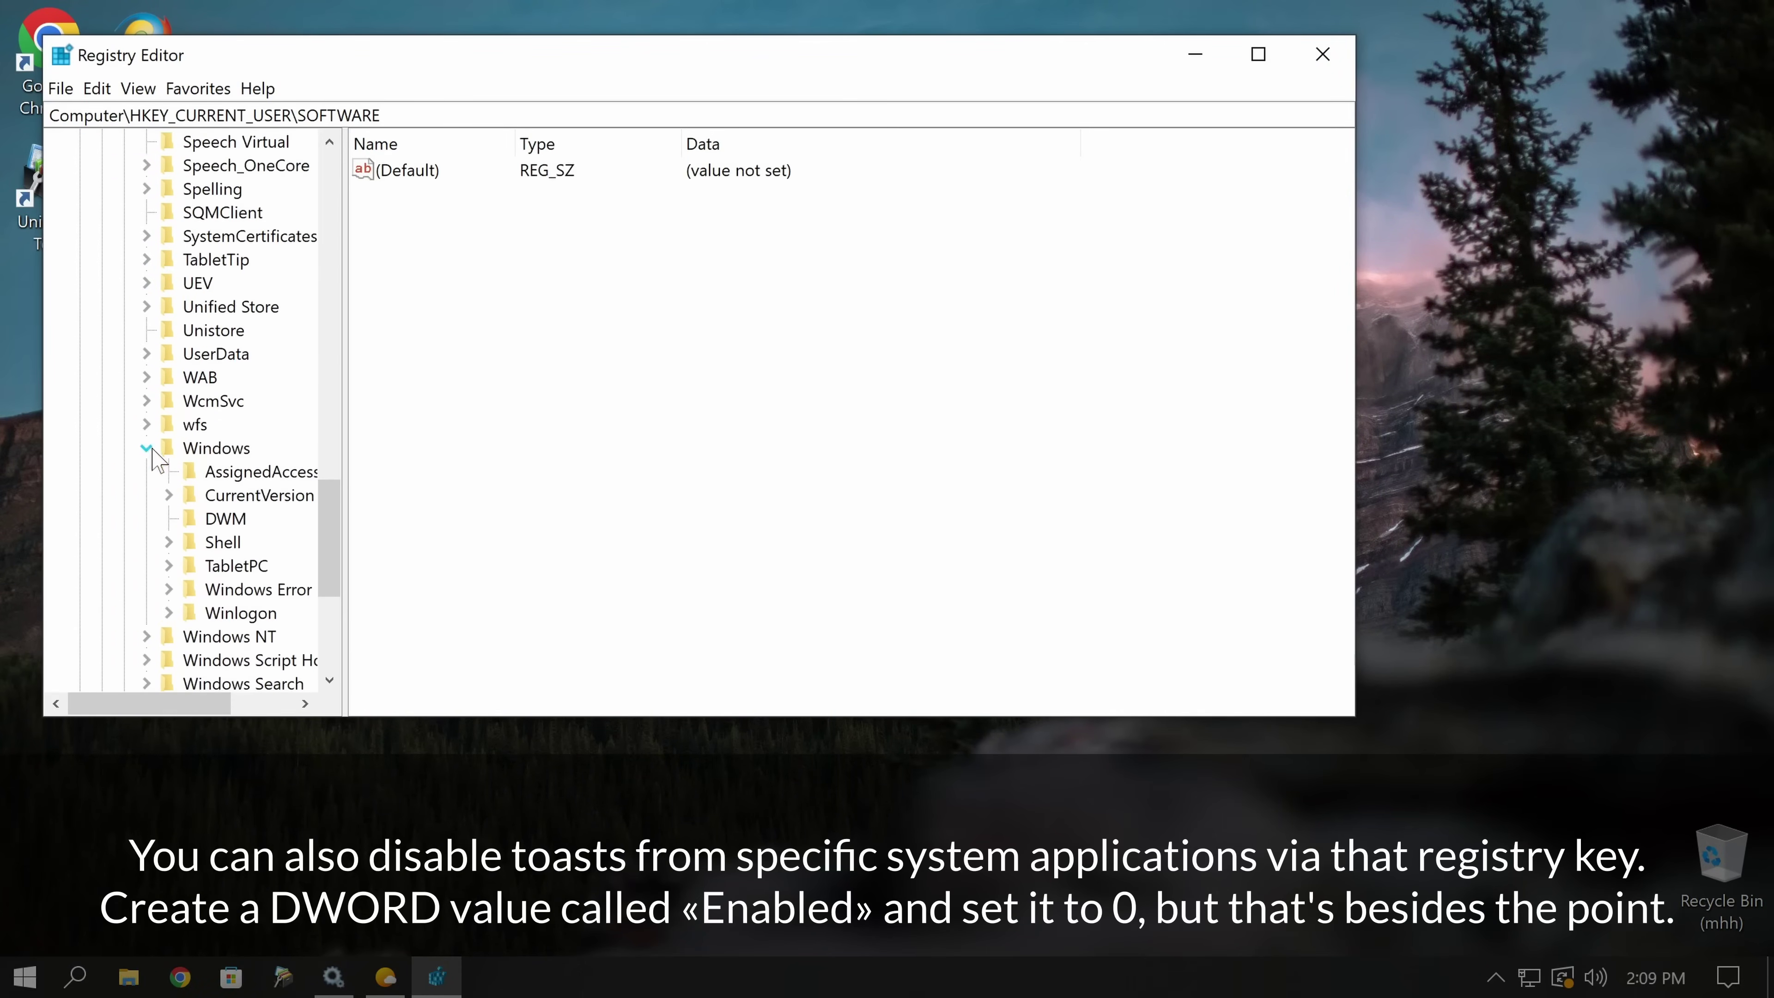
{"action": "left_click", "coordinate": [169, 495]}
{"action": "scroll", "coordinate": [277, 351], "scroll_direction": "down", "scroll_amount": 8}
{"action": "left_click_drag", "start_coordinate": [345, 378], "coordinate": [435, 380]}
{"action": "scroll", "coordinate": [286, 335], "scroll_direction": "up", "scroll_amount": 1}
{"action": "left_click", "coordinate": [285, 334]}
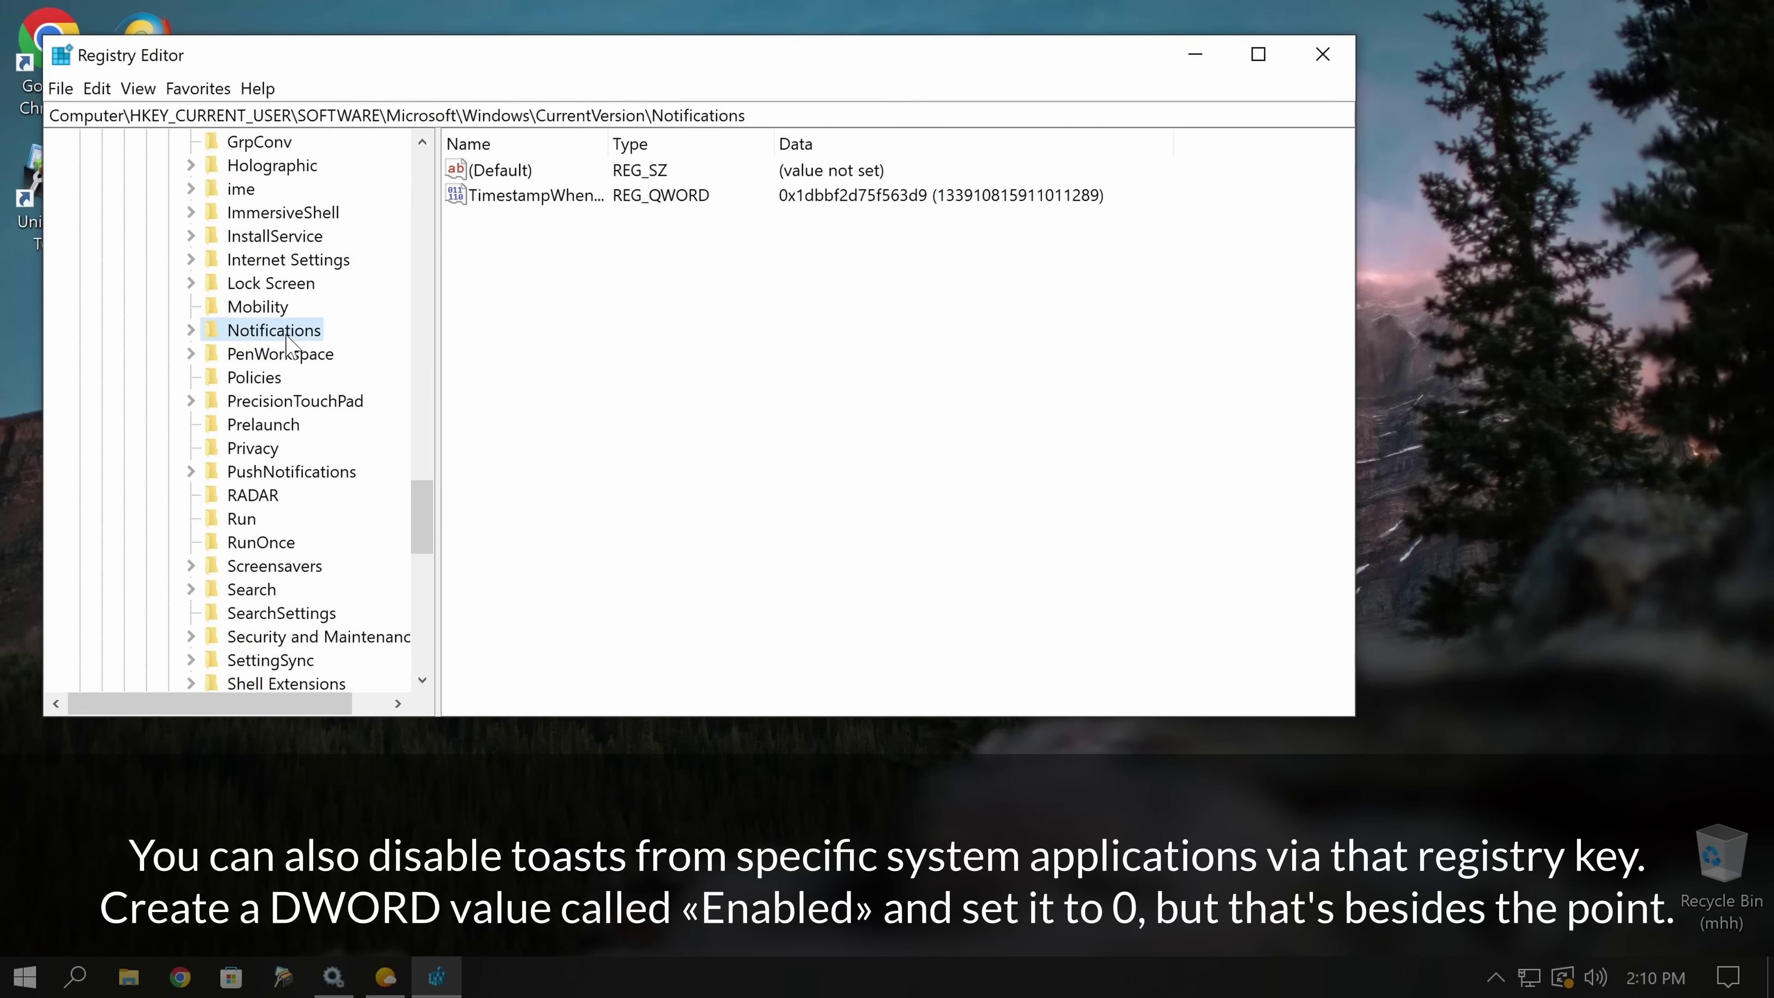
{"action": "left_click_drag", "start_coordinate": [609, 143], "coordinate": [679, 143]}
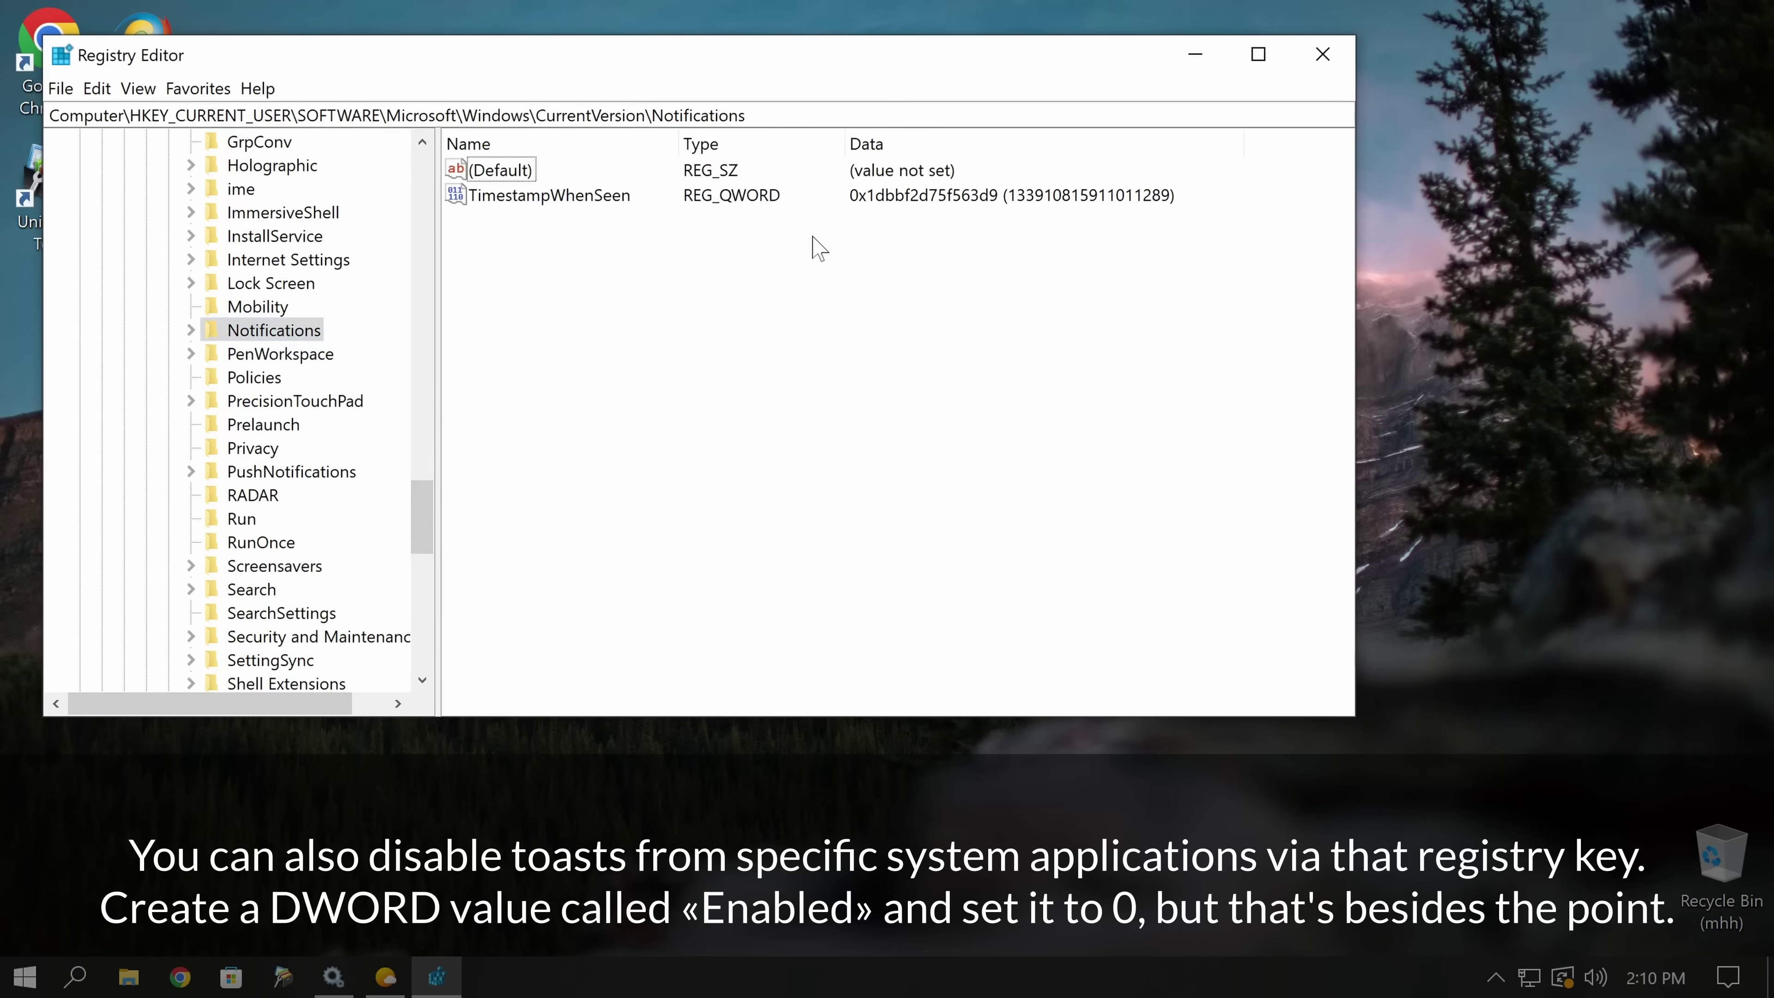
Expand the Notifications Settings subkeys, open the NotificationsVisualizer key, and widen the view to examine its LastNotificationAddedTime value in full.
{"action": "left_click", "coordinate": [191, 331]}
{"action": "left_click", "coordinate": [213, 354]}
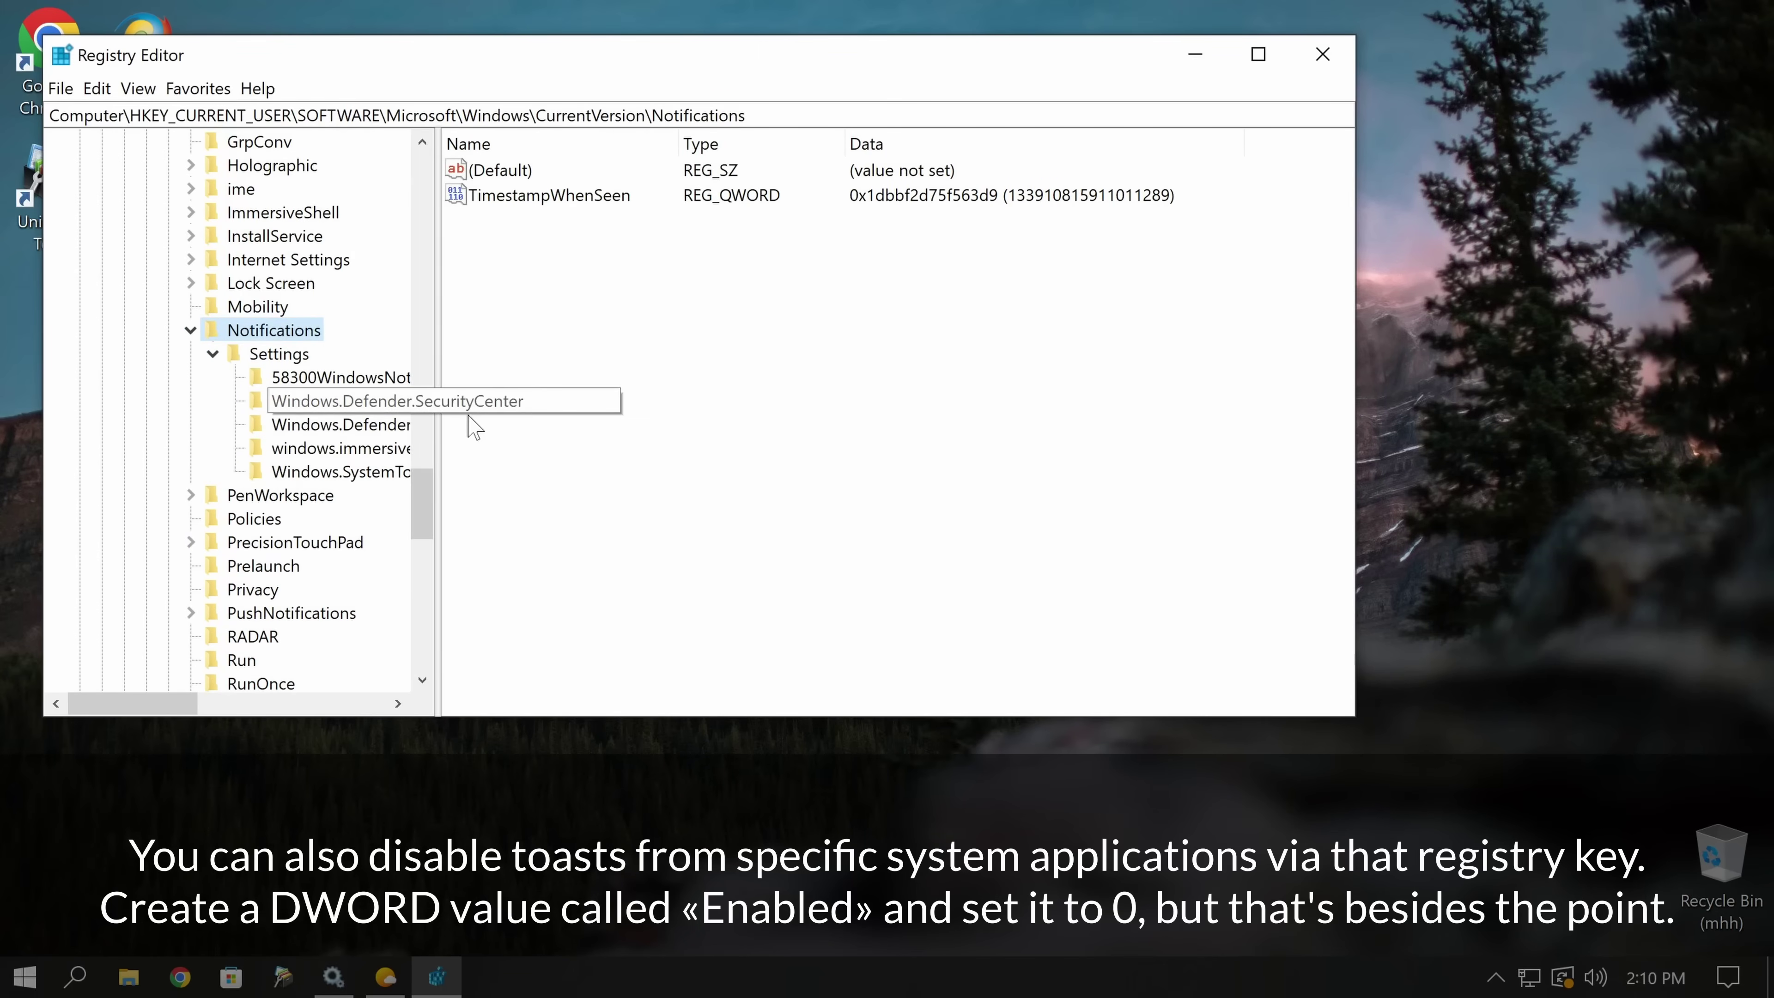
{"action": "left_click_drag", "start_coordinate": [438, 411], "coordinate": [676, 412]}
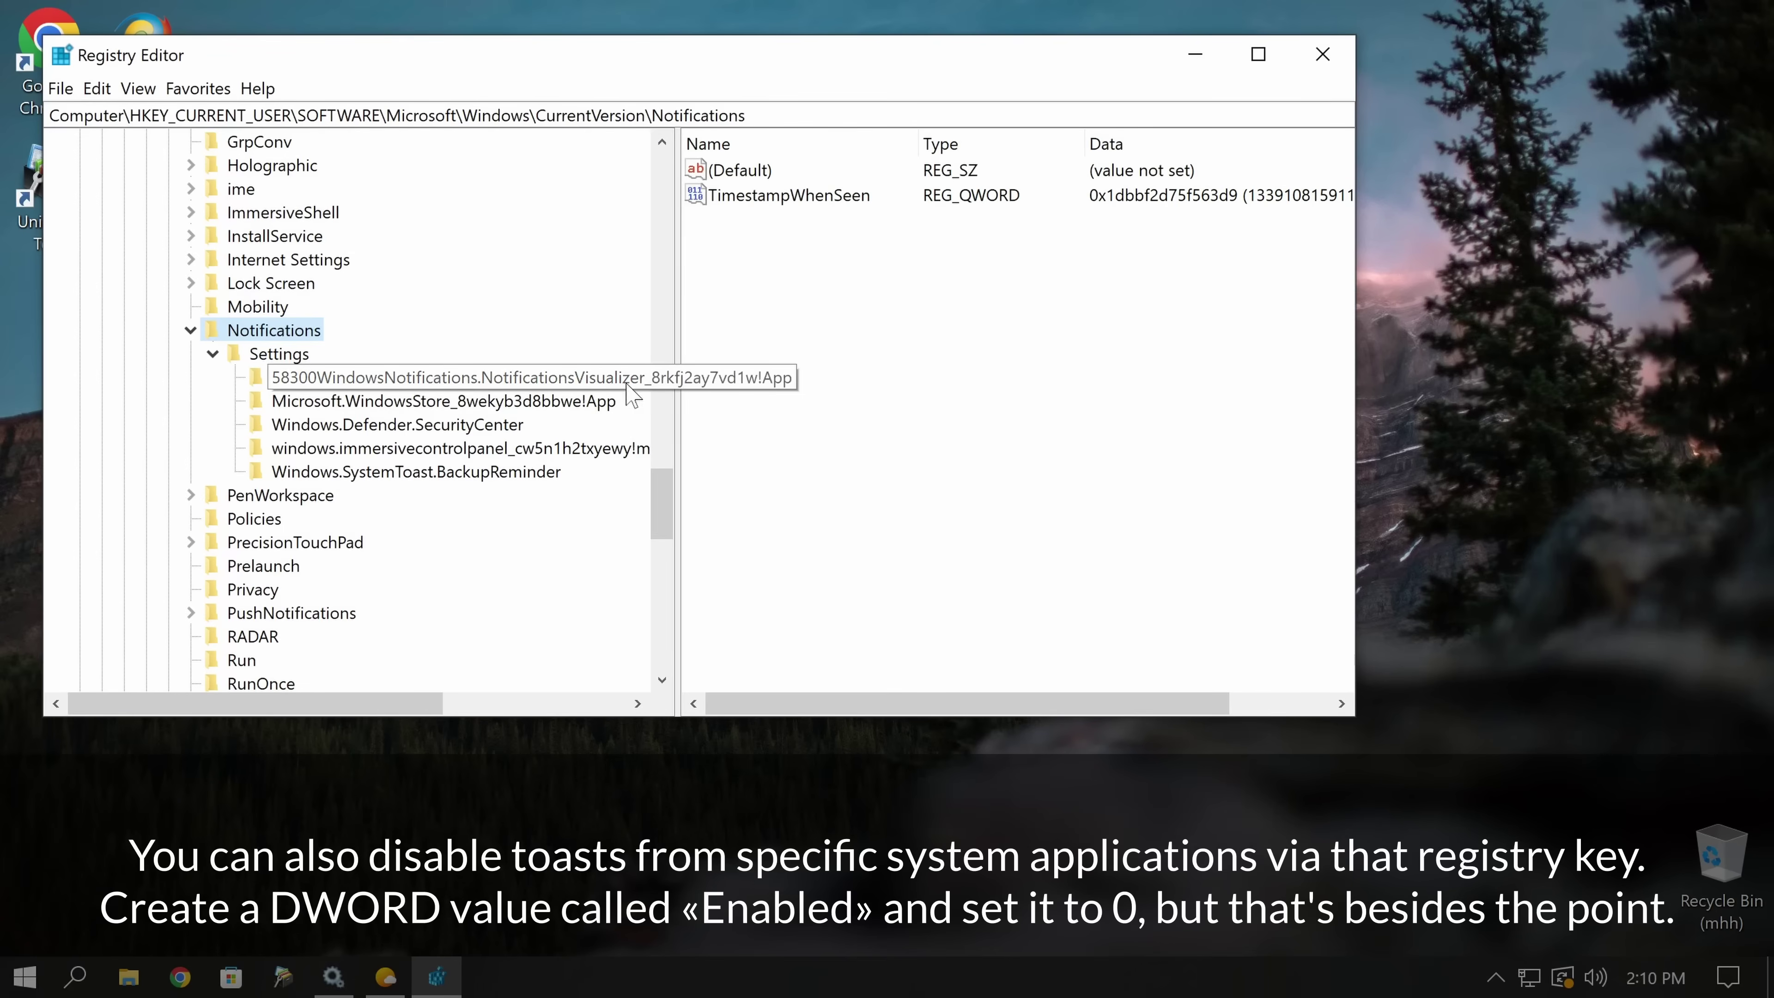
{"action": "left_click", "coordinate": [479, 381]}
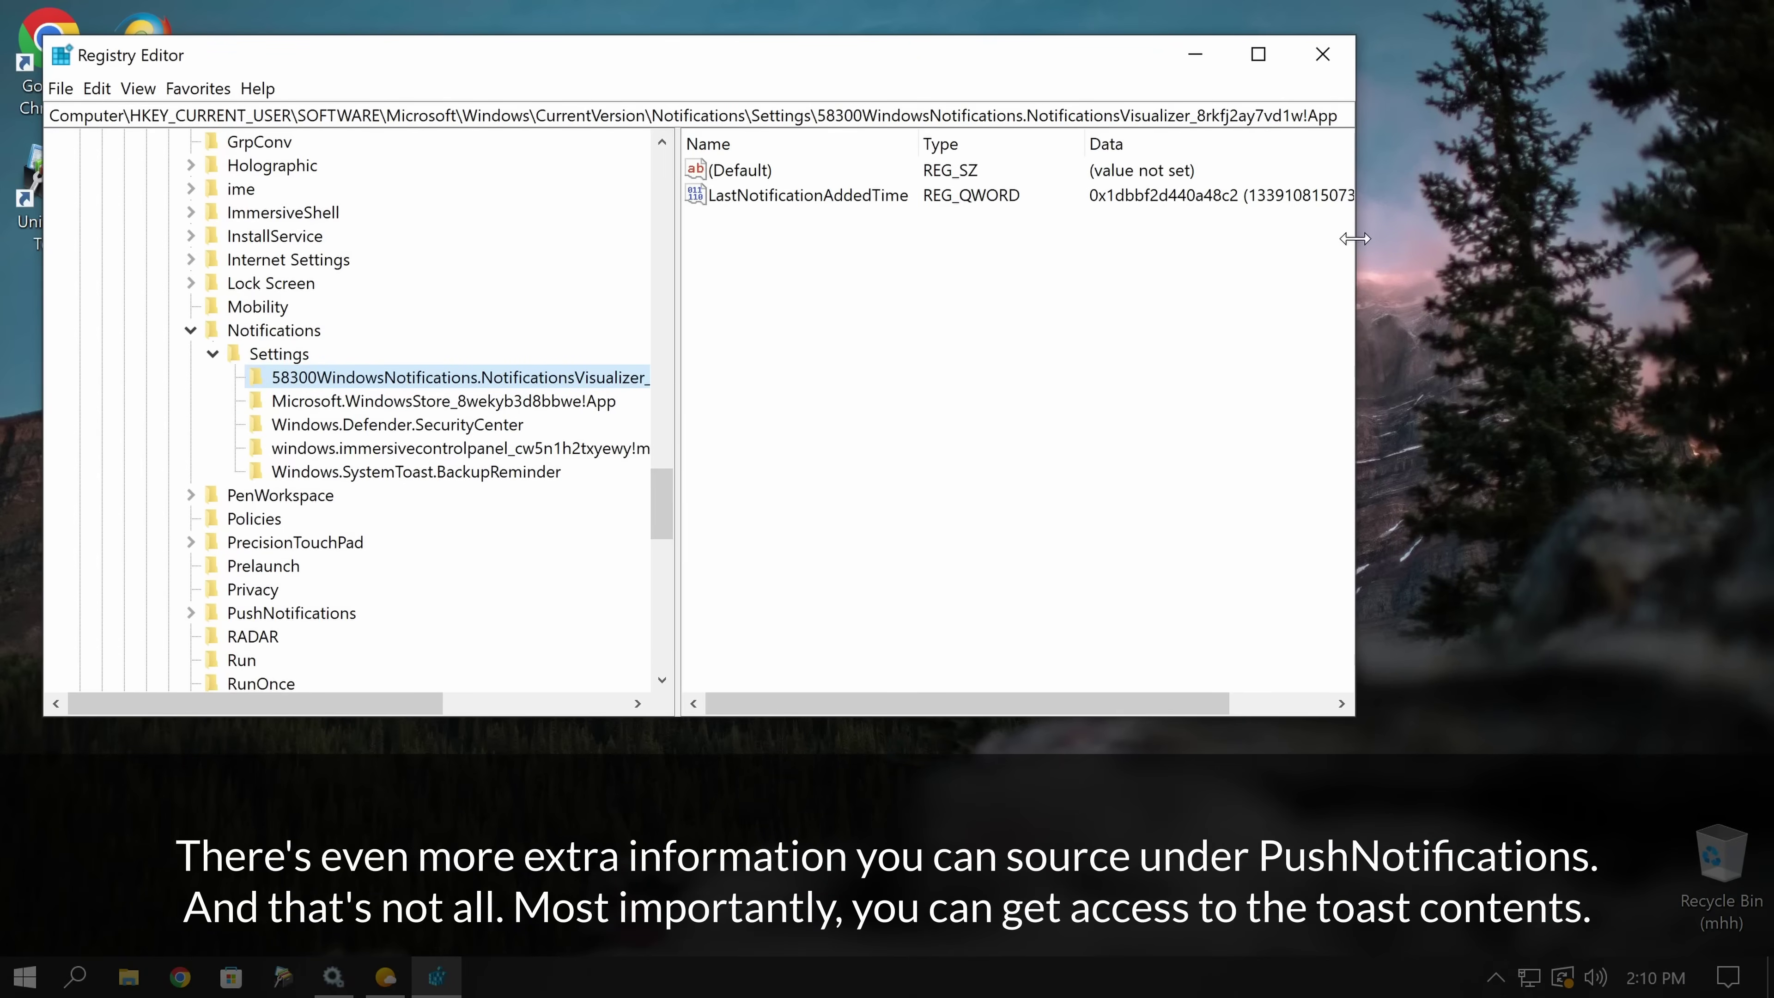
{"action": "left_click_drag", "start_coordinate": [1355, 238], "coordinate": [1520, 255]}
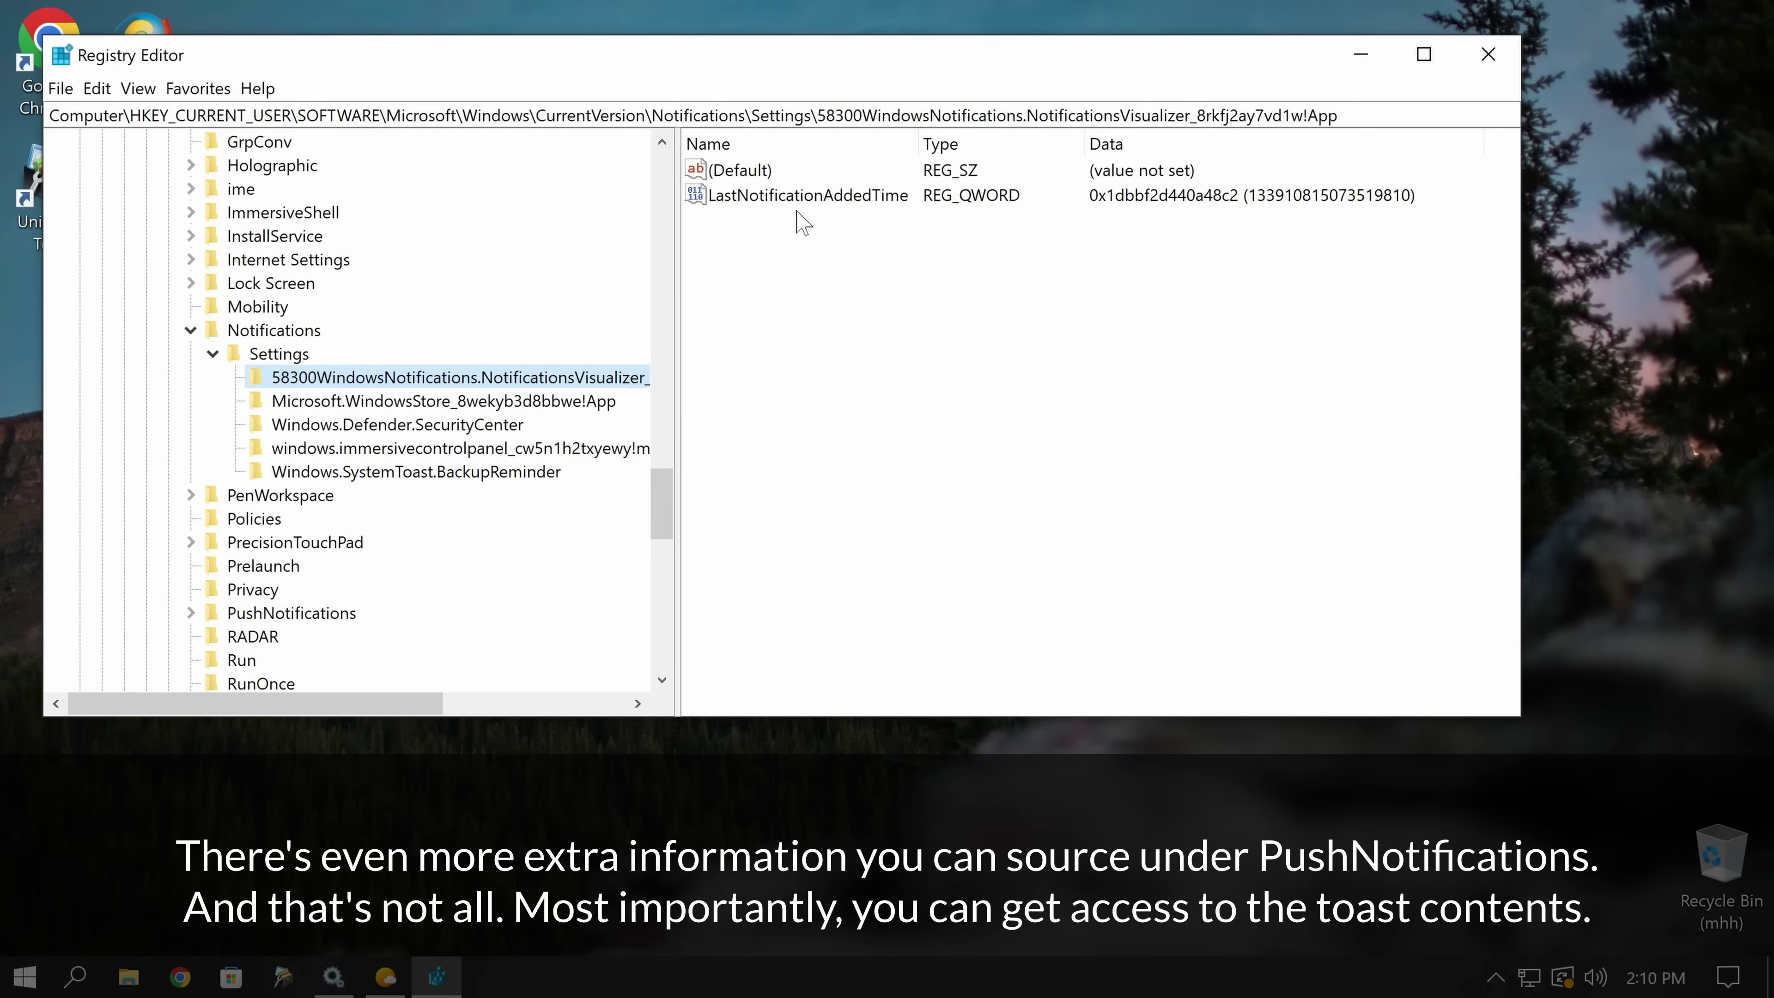
{"action": "left_click", "coordinate": [827, 199]}
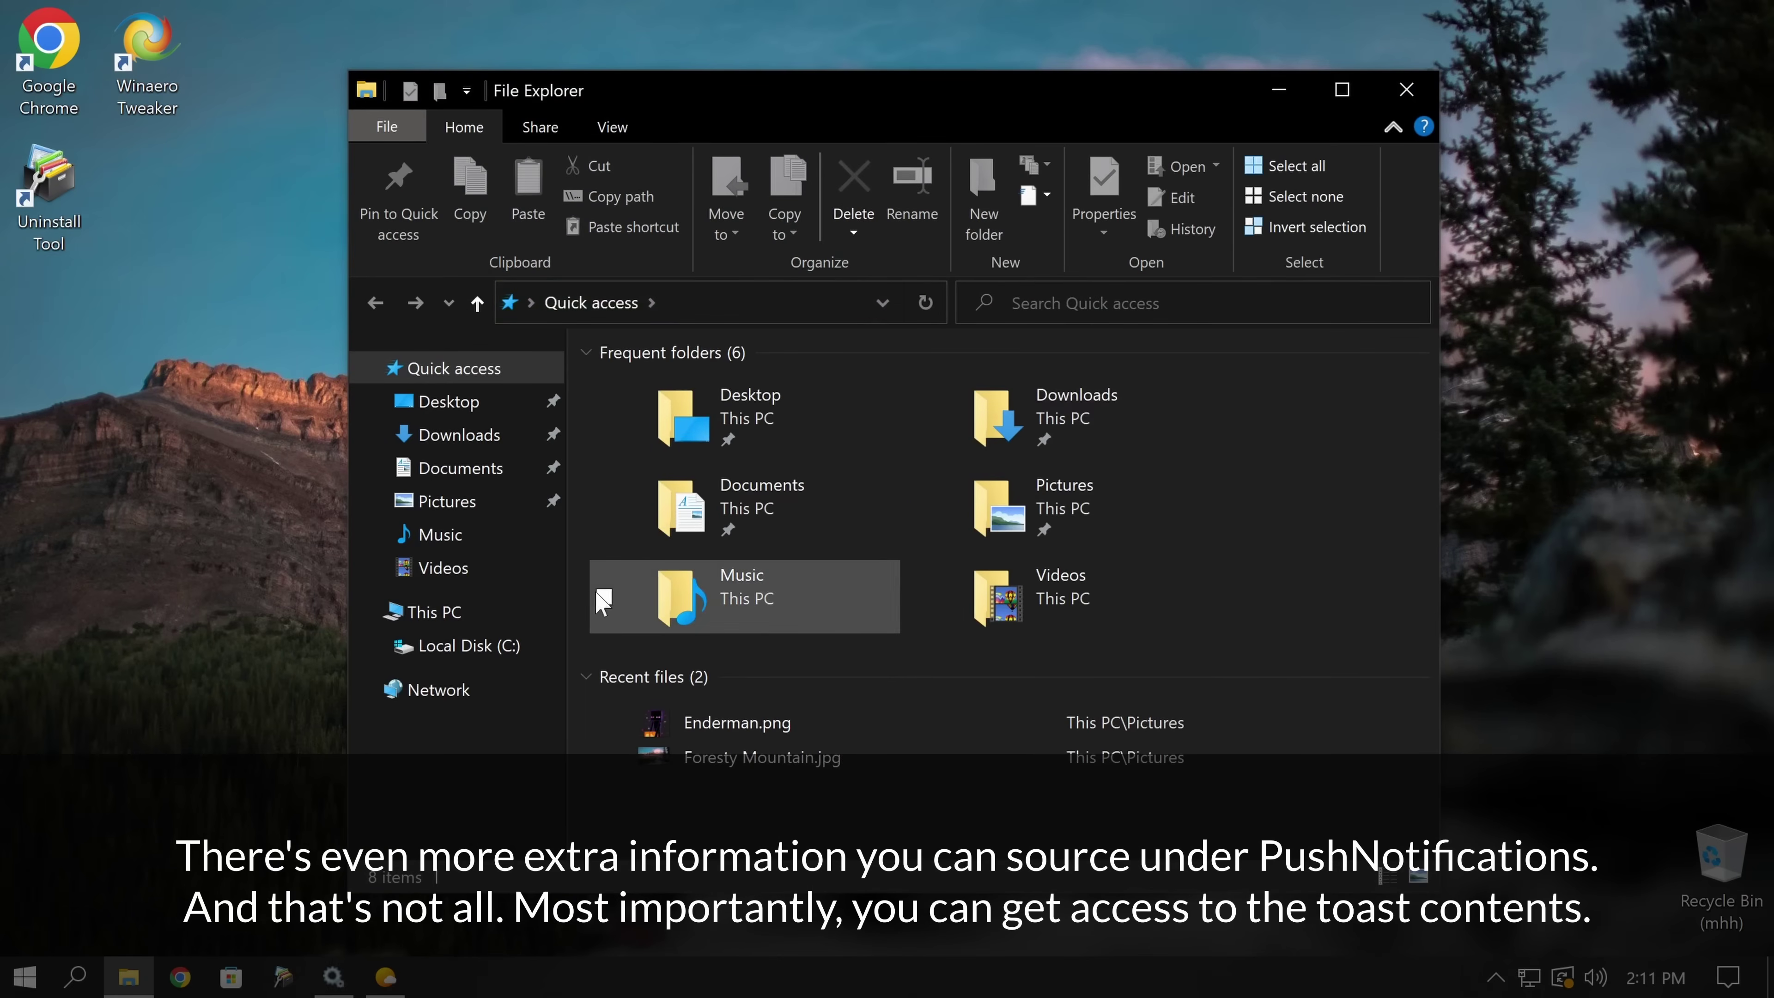
In File Explorer, go to %localappdata% and open the Microsoft\Windows\Notifications folder.
{"action": "left_click", "coordinate": [461, 645]}
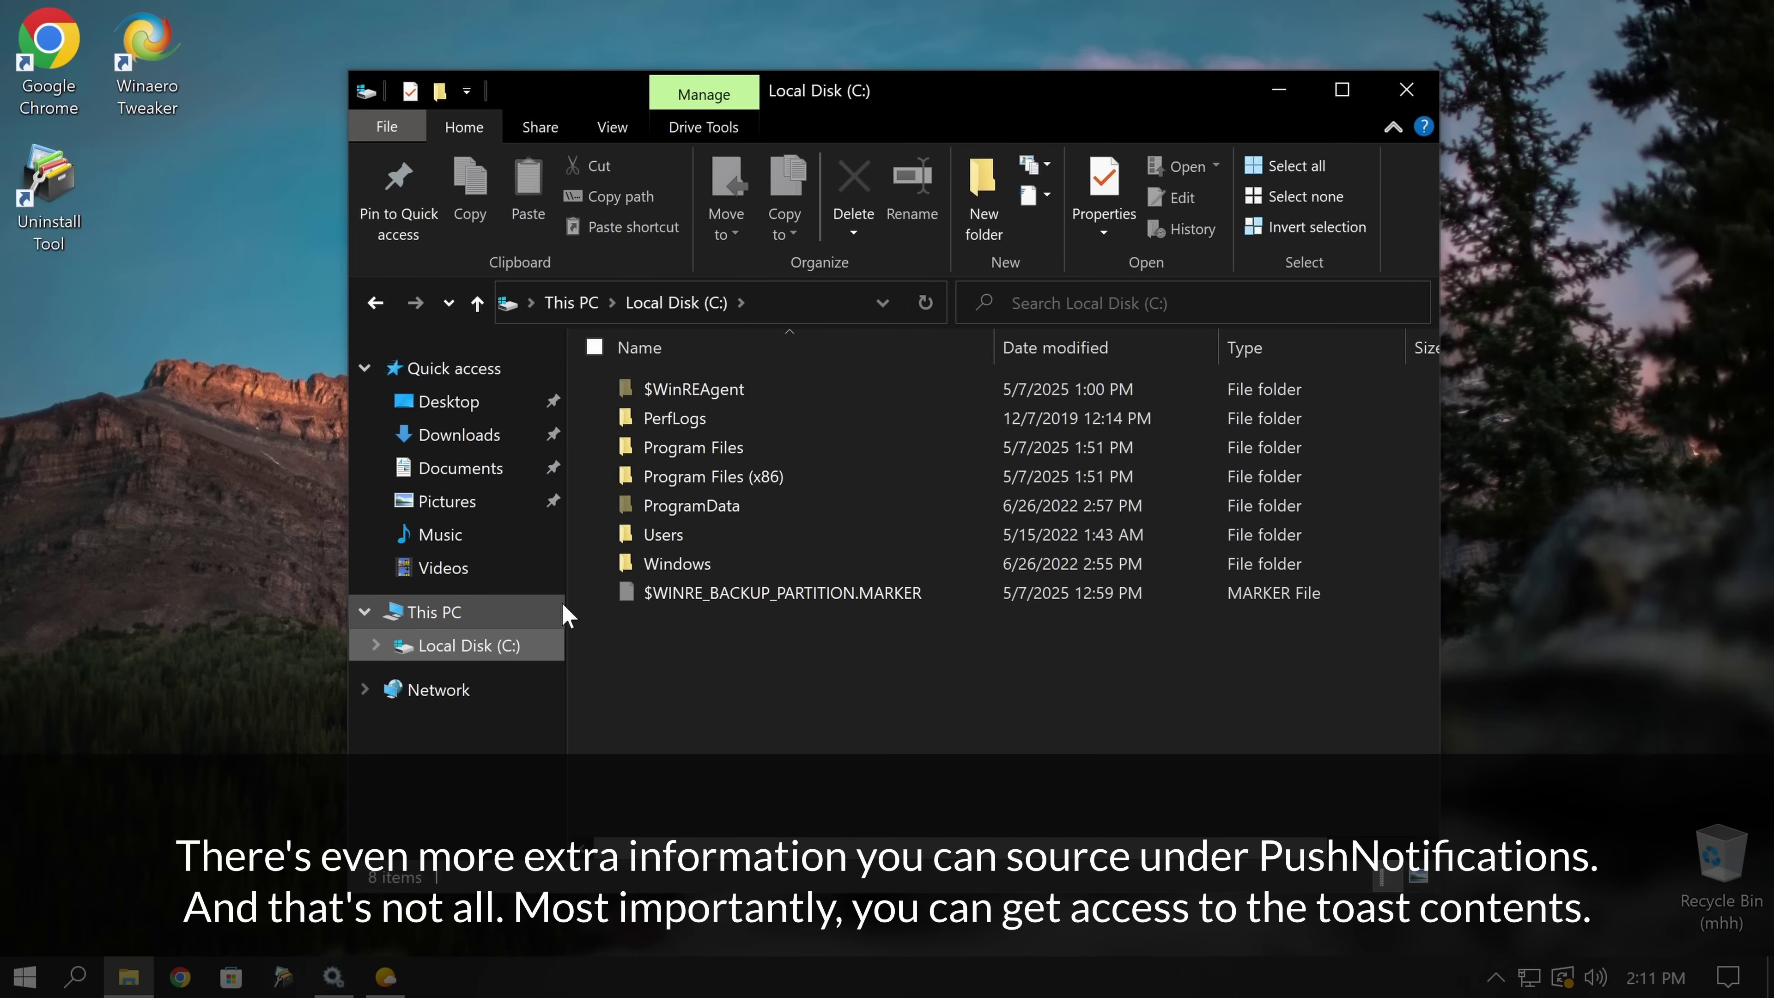
{"action": "key", "text": "alt+d"}
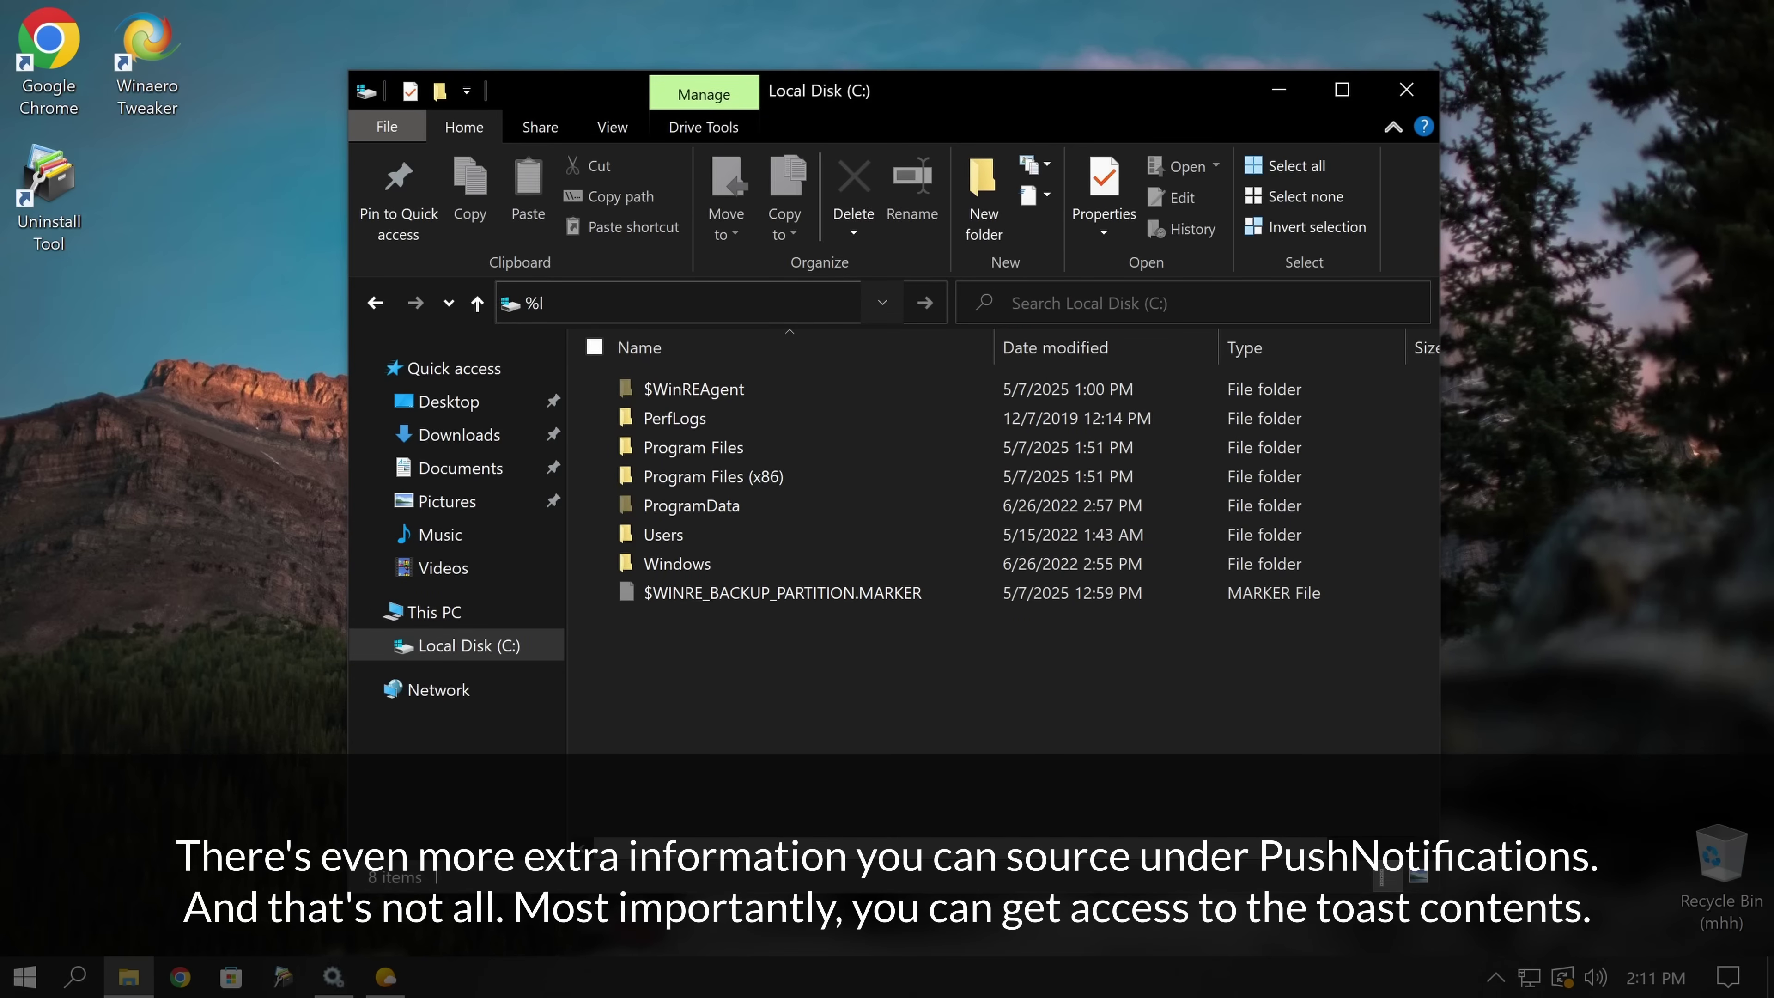
{"action": "type", "text": "%localappdata%"}
{"action": "key", "text": "Return"}
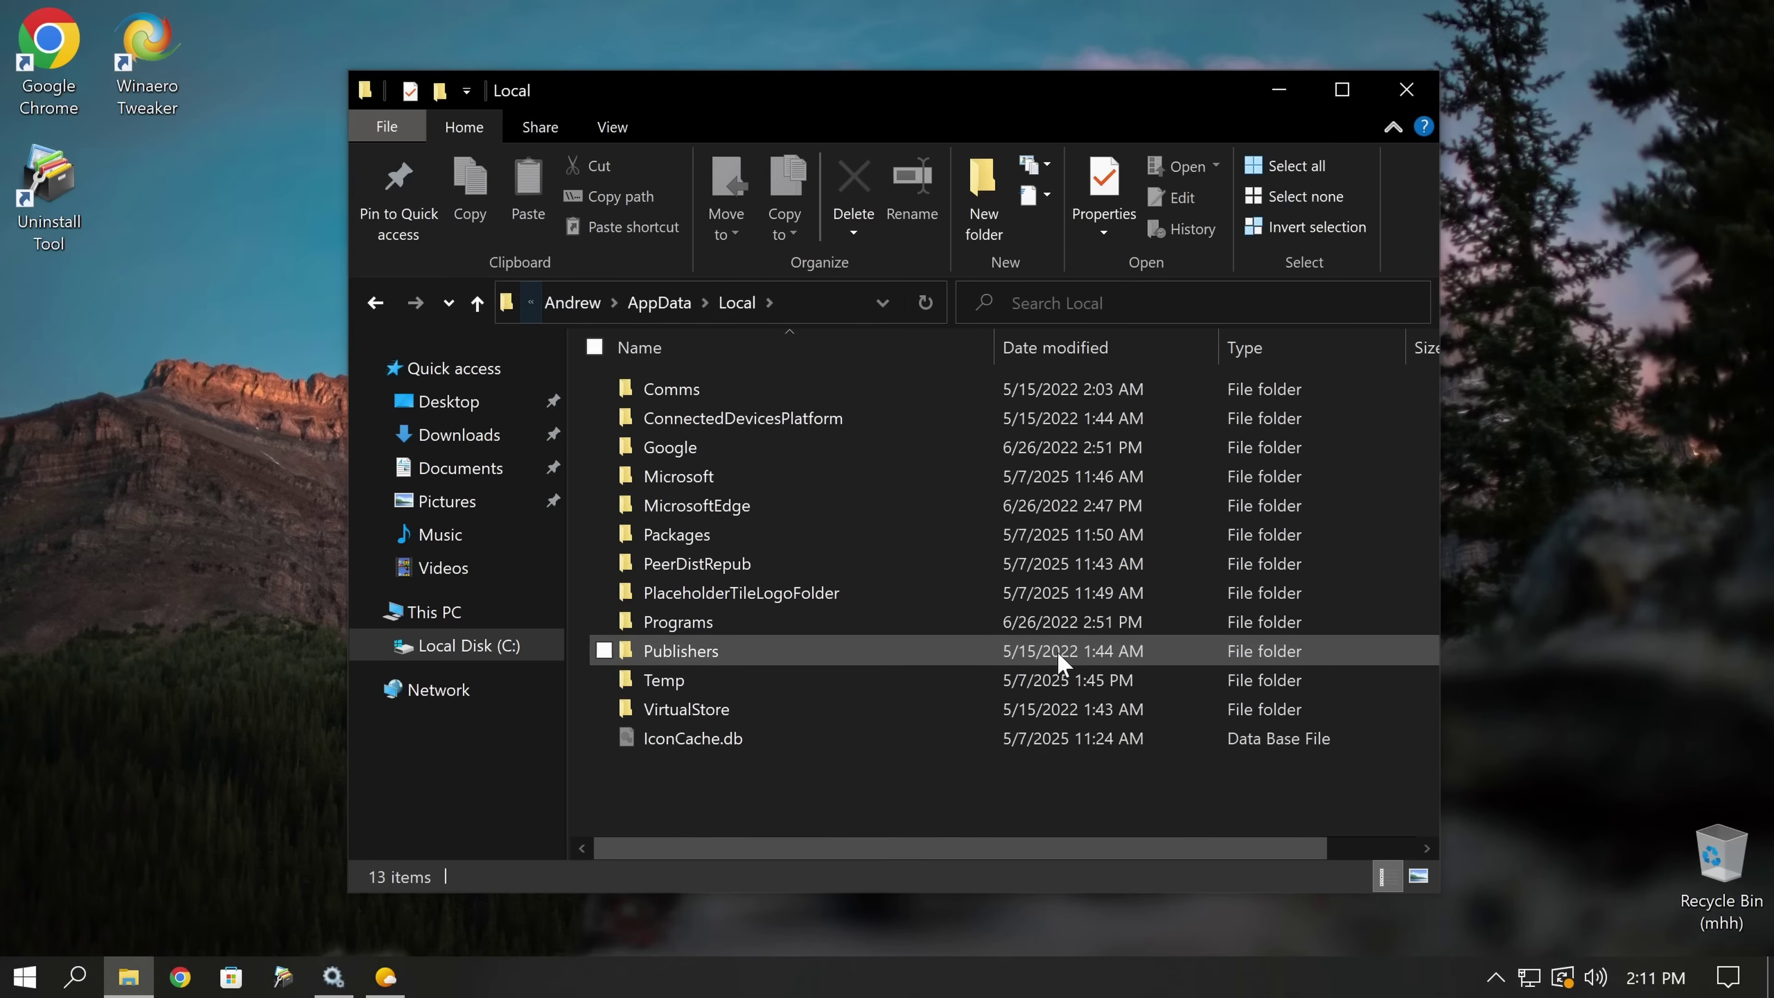
{"action": "double_click", "coordinate": [681, 476]}
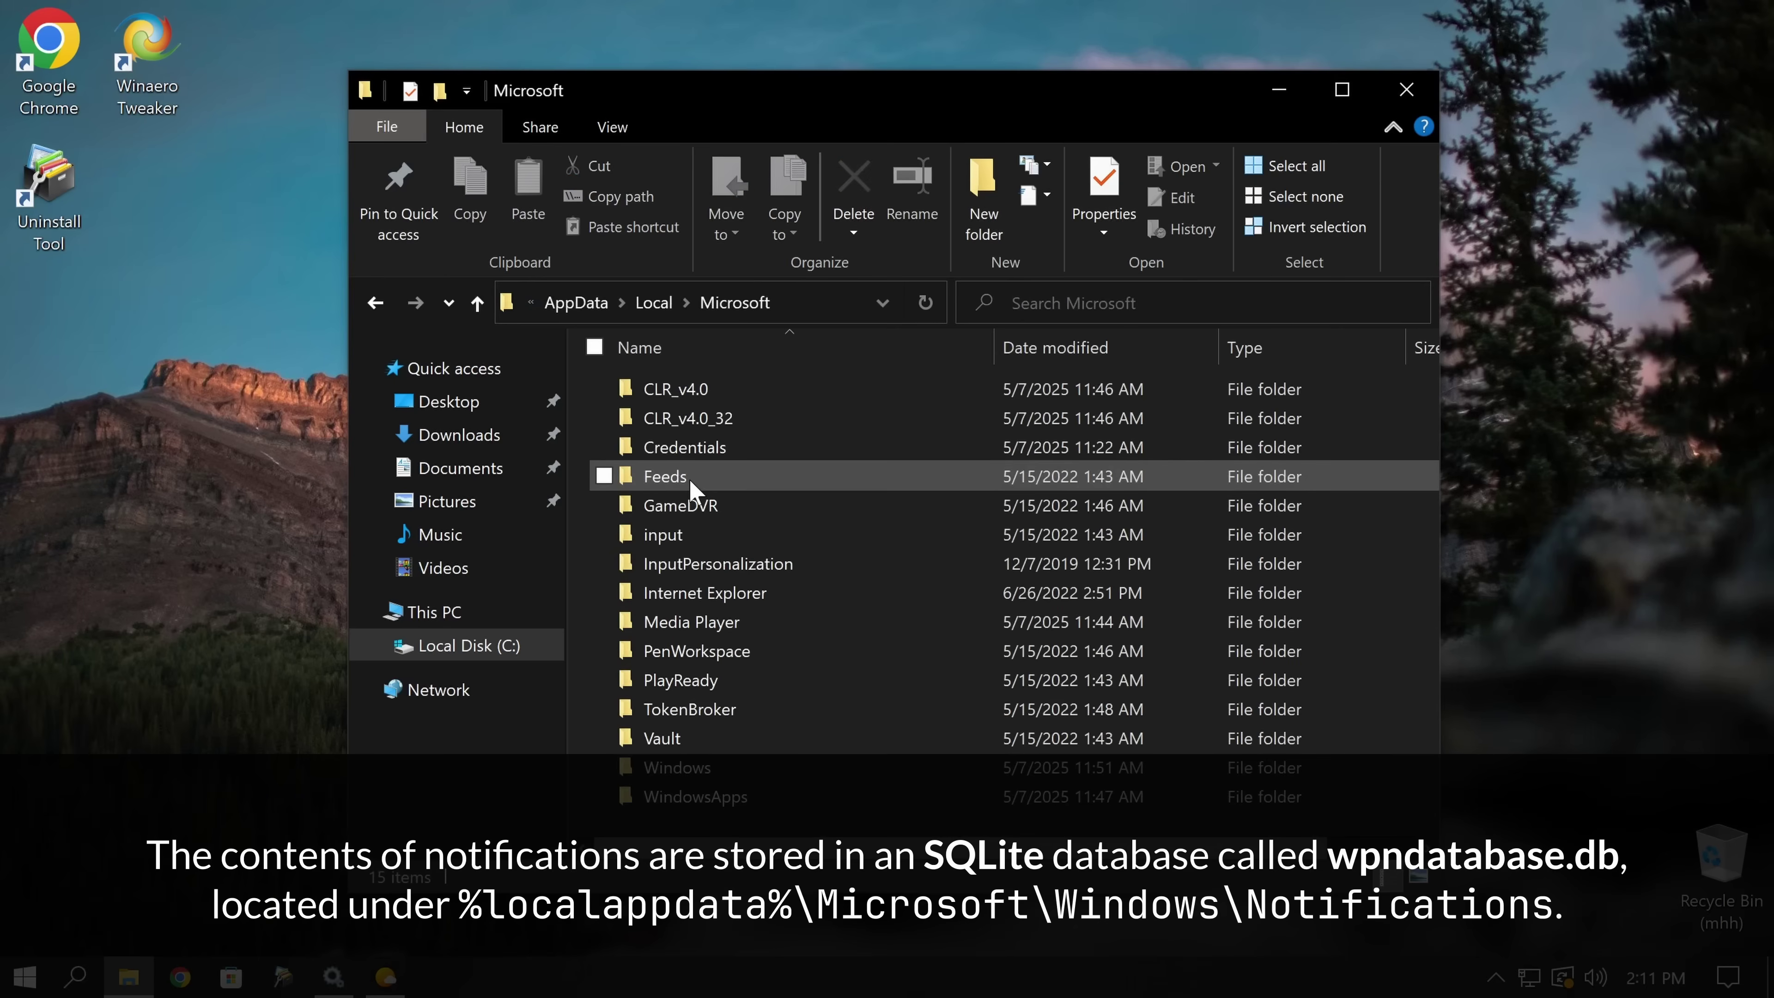
{"action": "double_click", "coordinate": [700, 774]}
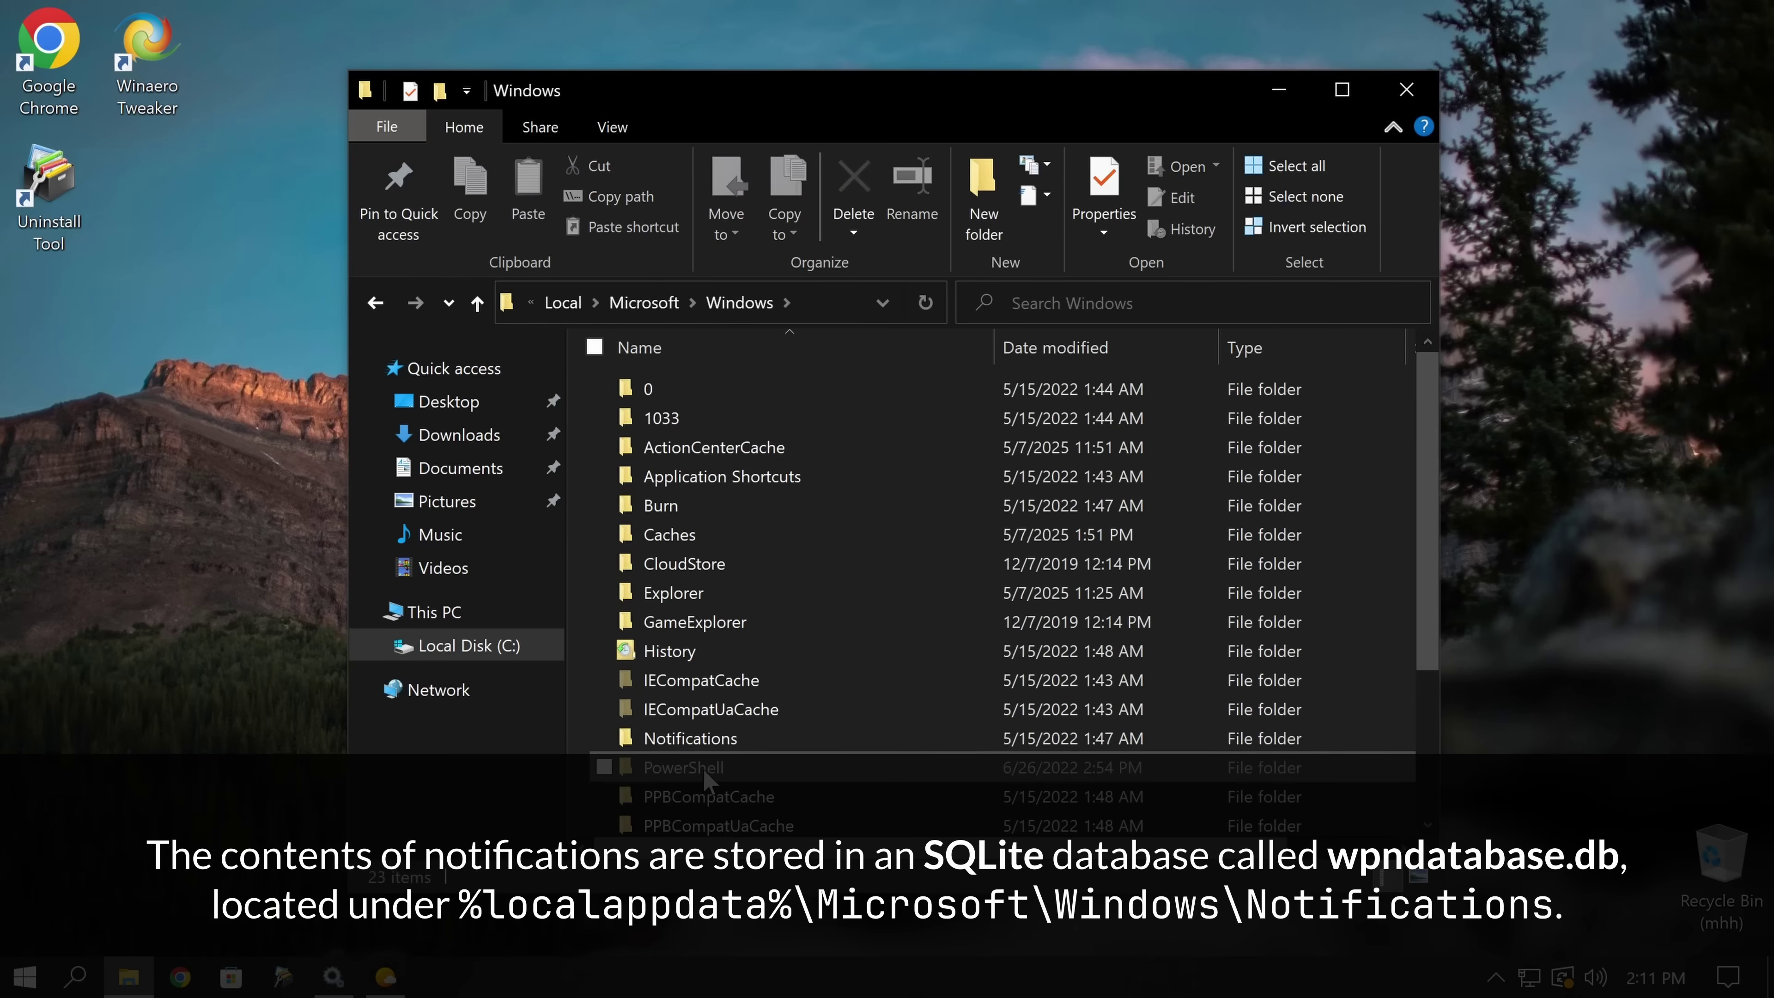
{"action": "scroll", "coordinate": [823, 590], "scroll_direction": "down", "scroll_amount": 1}
{"action": "scroll", "coordinate": [822, 591], "scroll_direction": "down", "scroll_amount": 2}
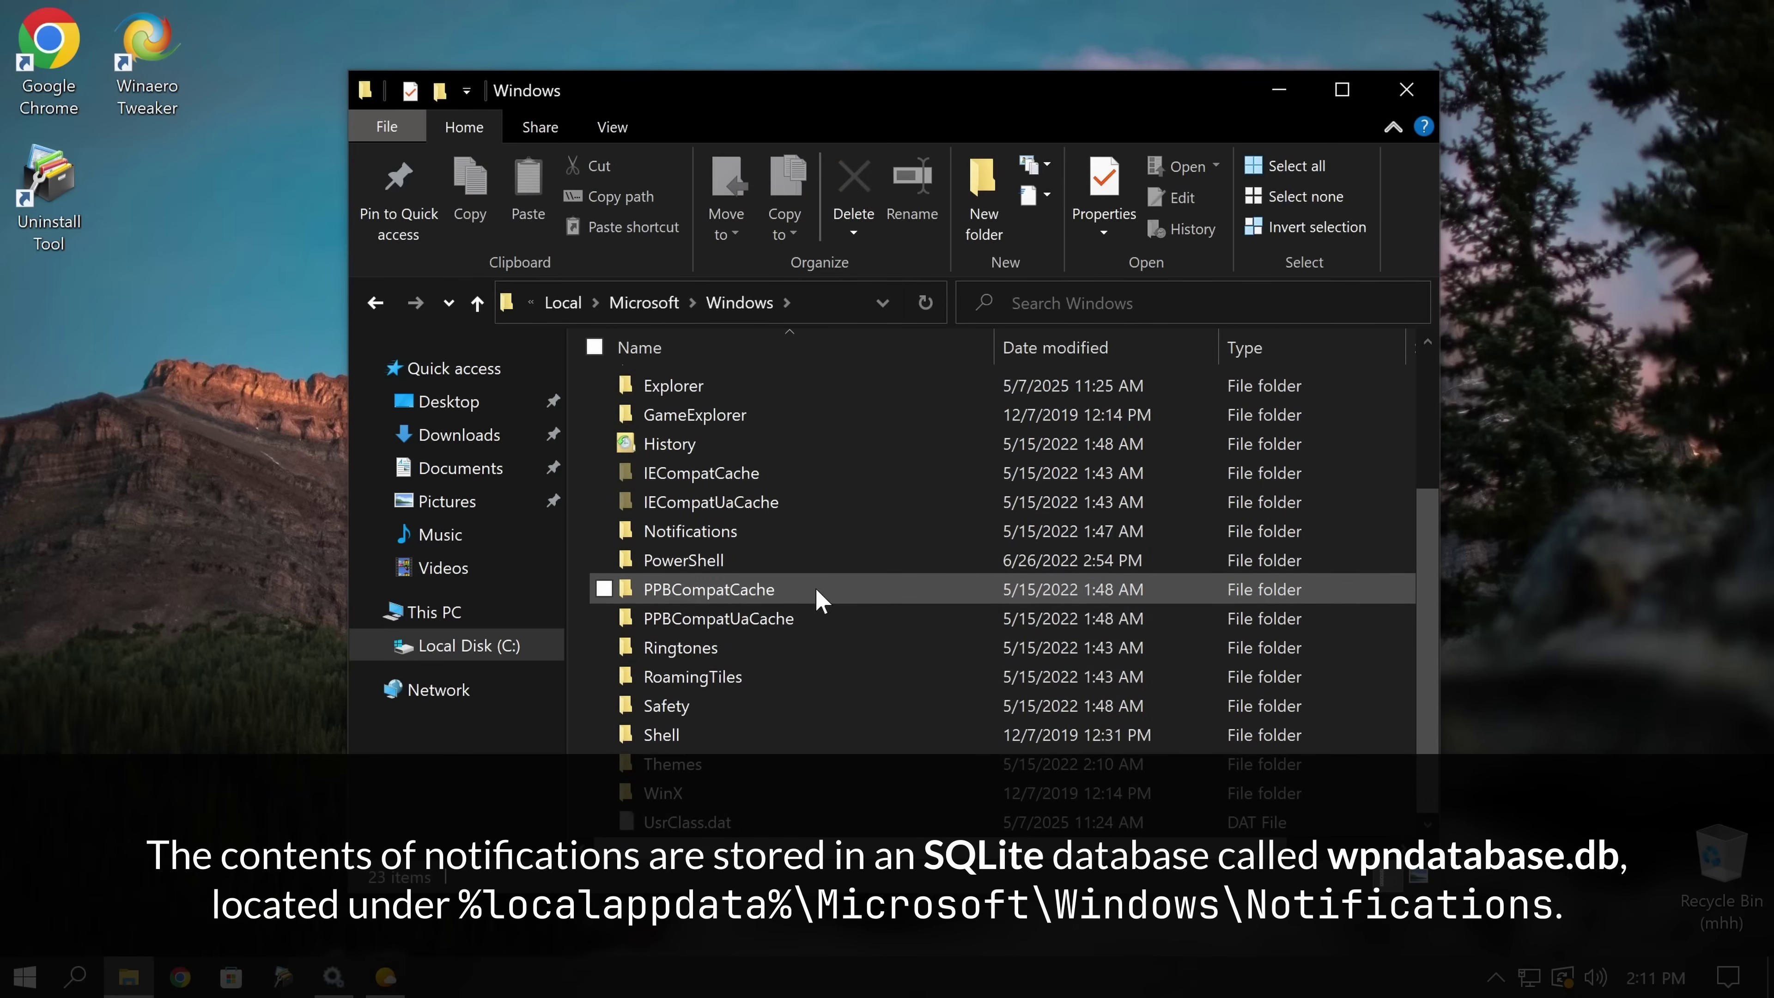
{"action": "left_click", "coordinate": [704, 549]}
{"action": "double_click", "coordinate": [704, 548]}
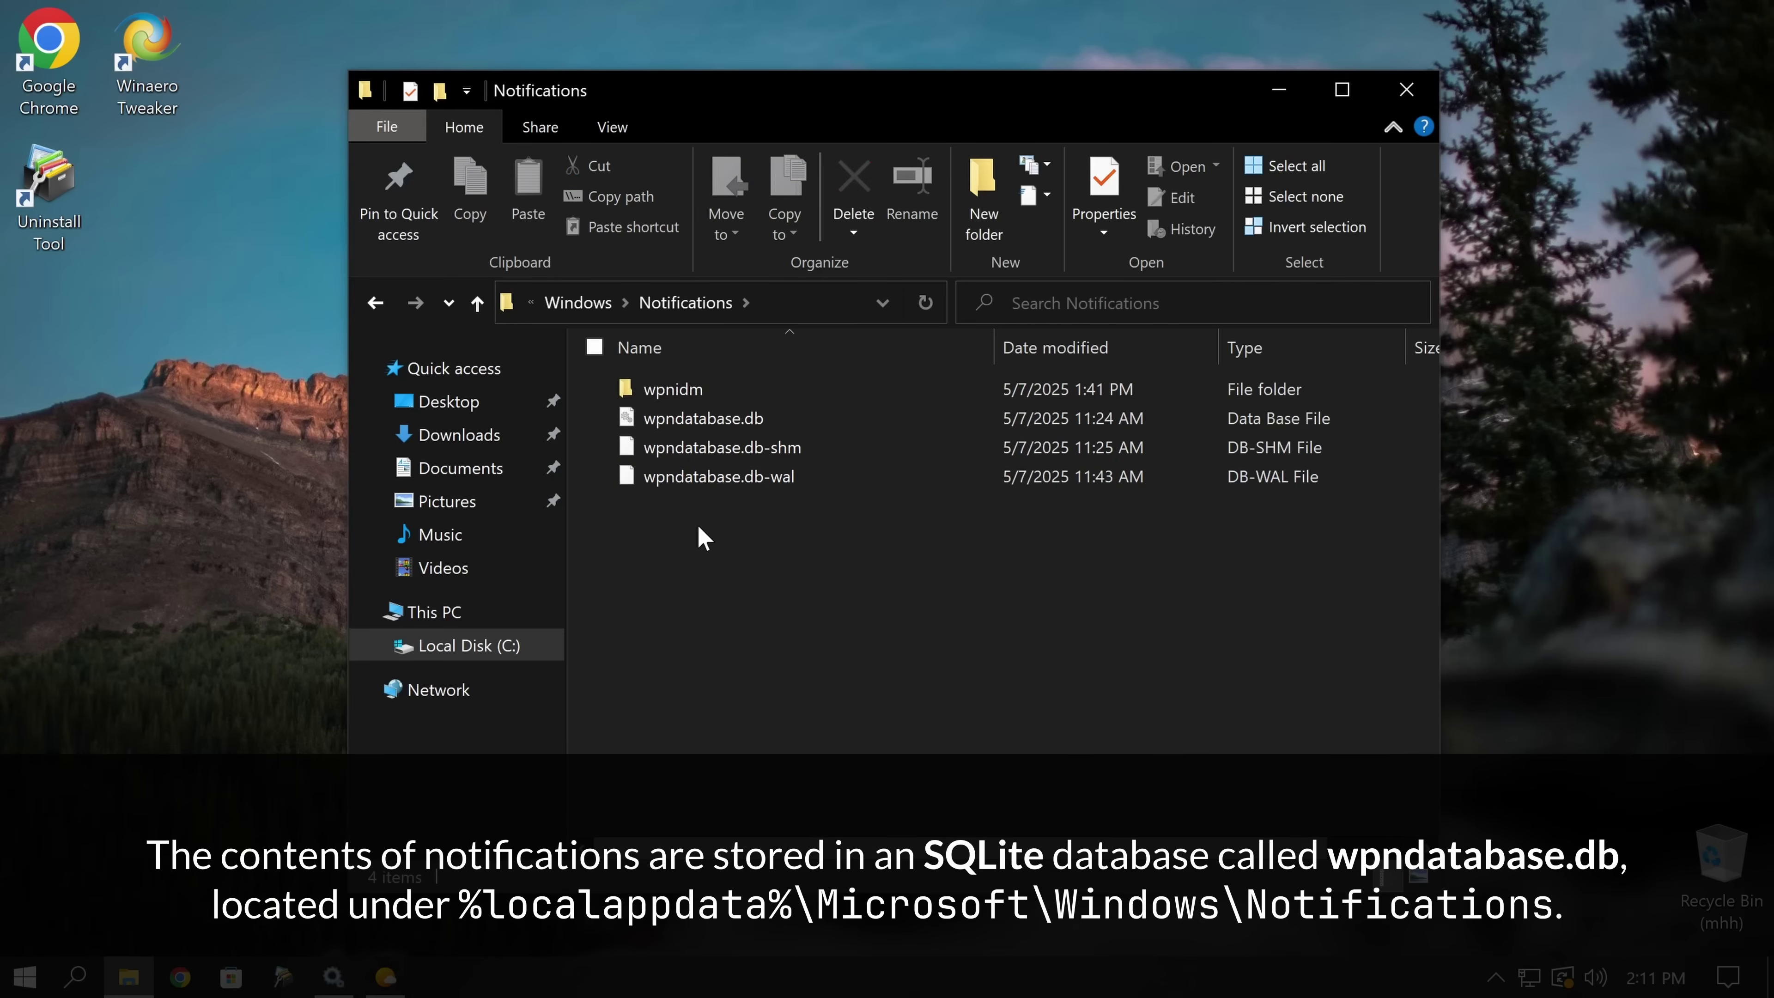
Highlight the notification database files, clear the selection, and open the wpnidm folder to view the cached images.
{"action": "left_click_drag", "start_coordinate": [1122, 530], "coordinate": [741, 387]}
{"action": "left_click", "coordinate": [803, 578]}
{"action": "double_click", "coordinate": [670, 390]}
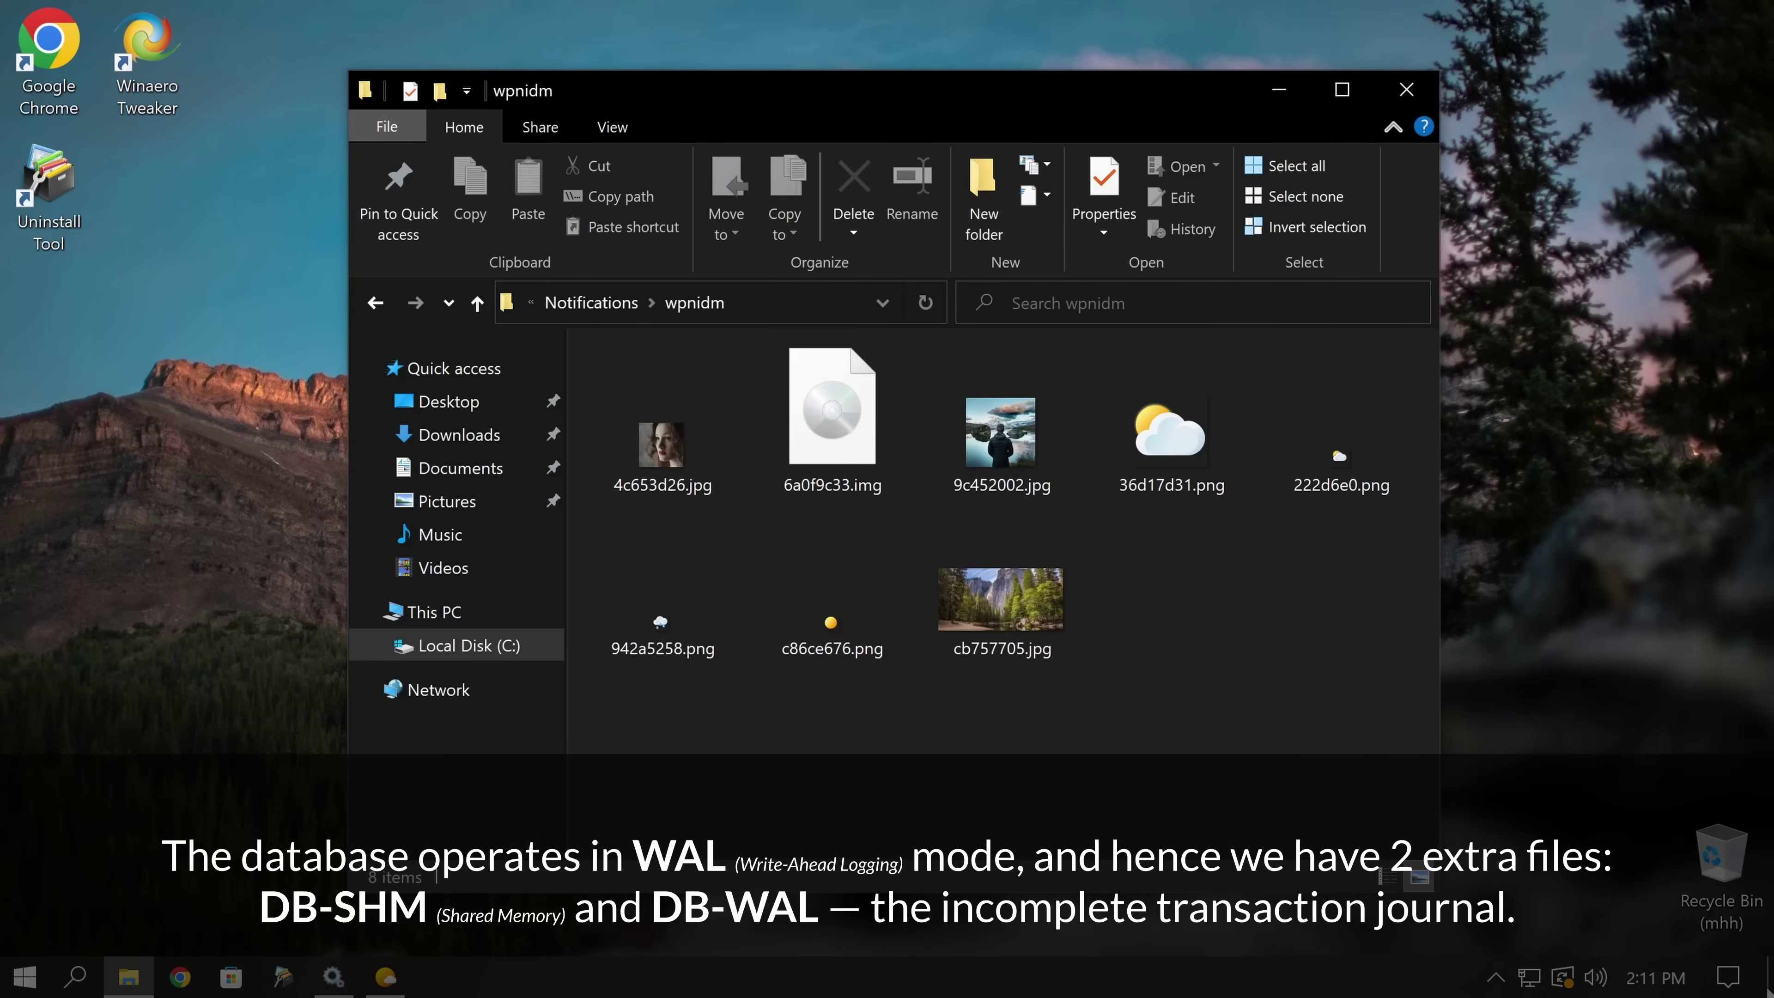
Clear all notifications from the action center, then return to the Notifications folder and reopen wpnidm to recheck its contents.
{"action": "left_click", "coordinate": [1735, 987]}
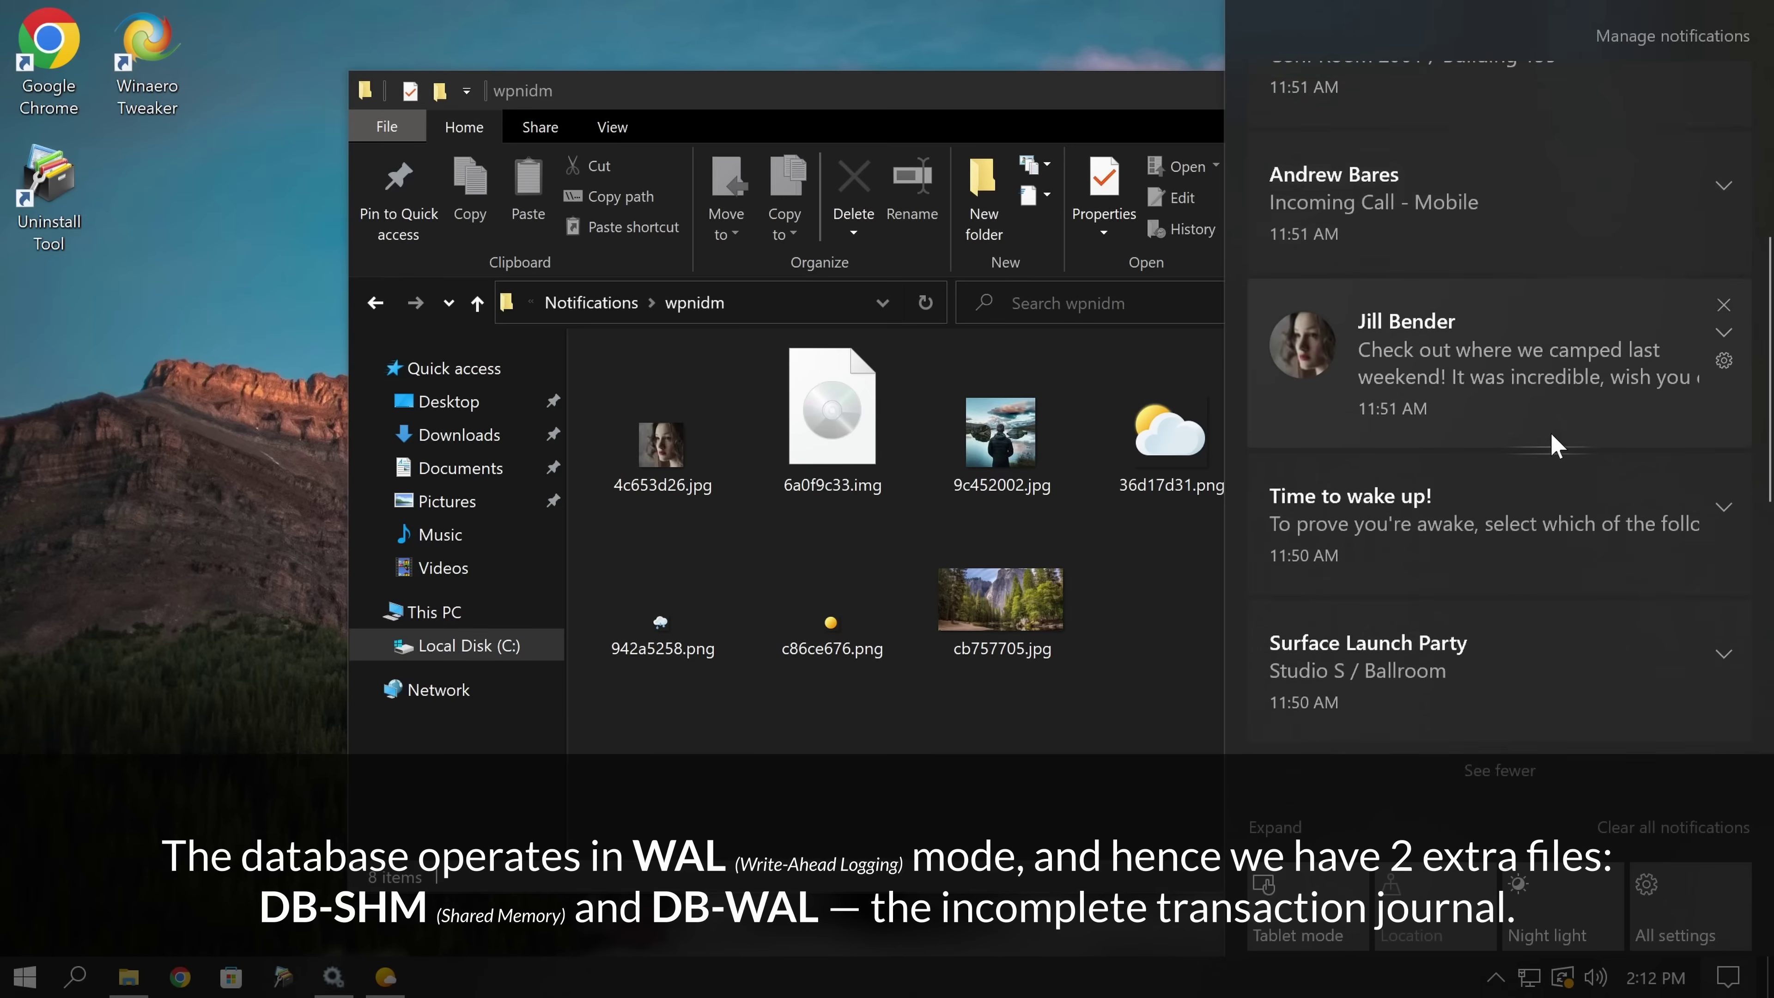
{"action": "left_click", "coordinate": [1662, 830]}
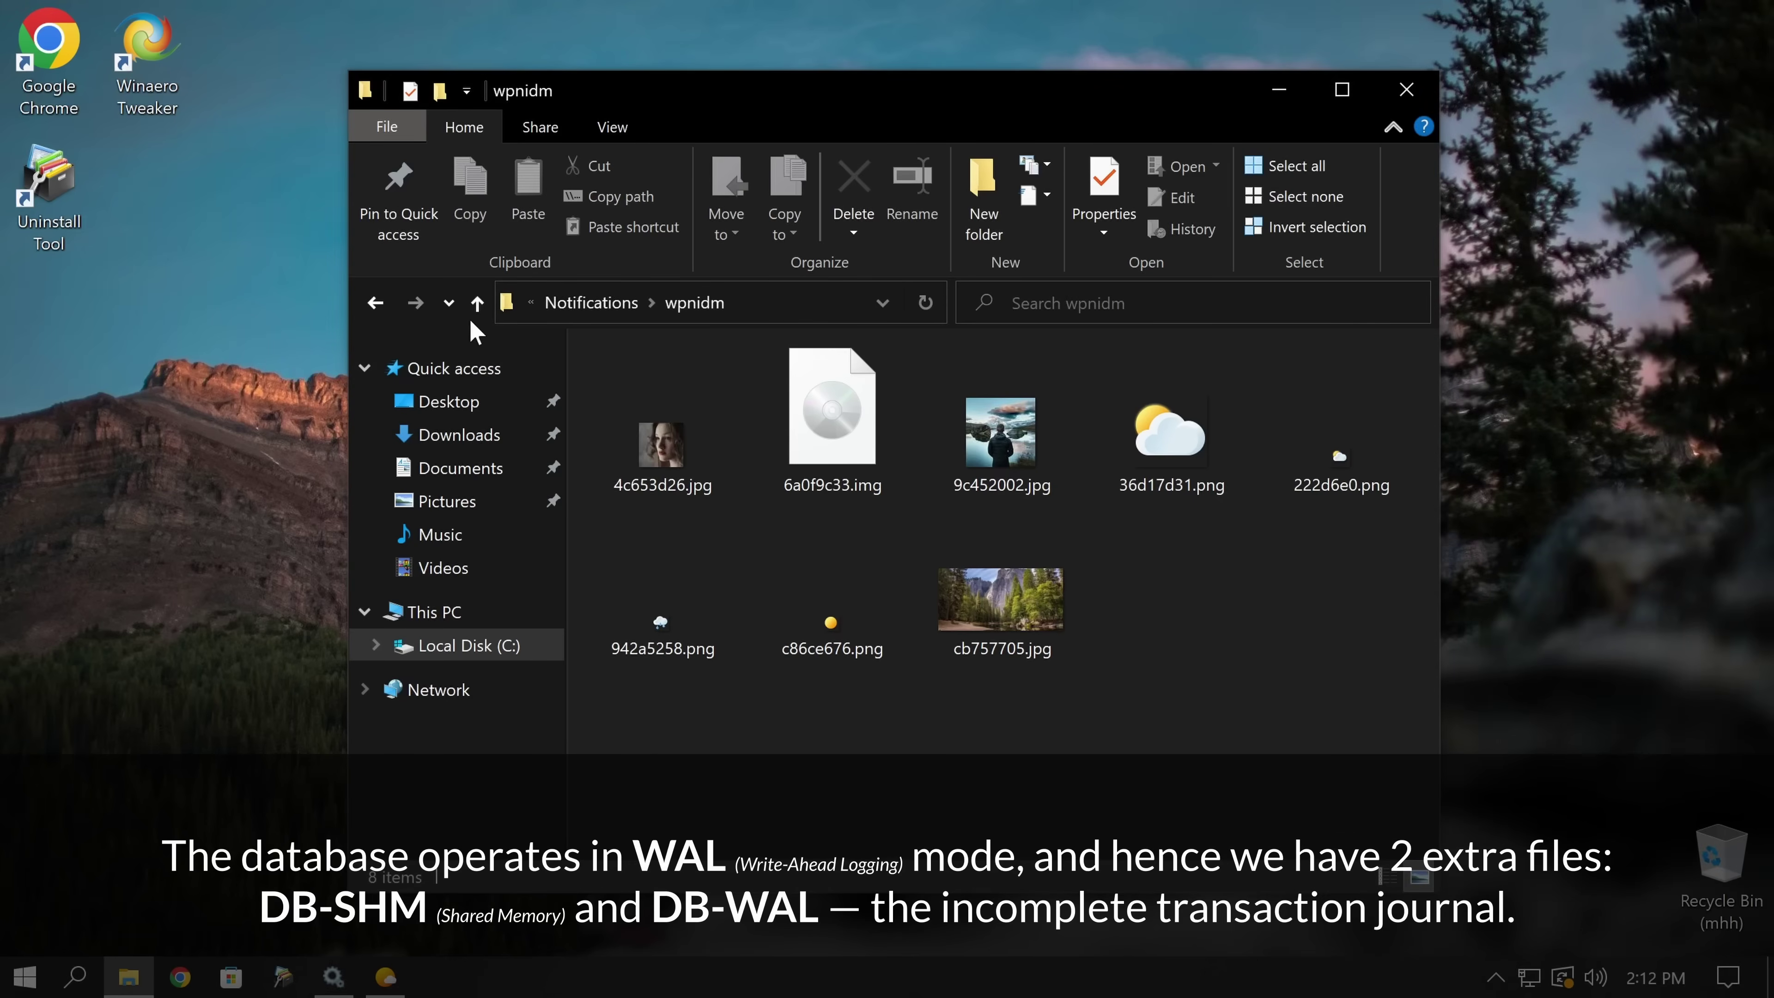
{"action": "left_click", "coordinate": [637, 305]}
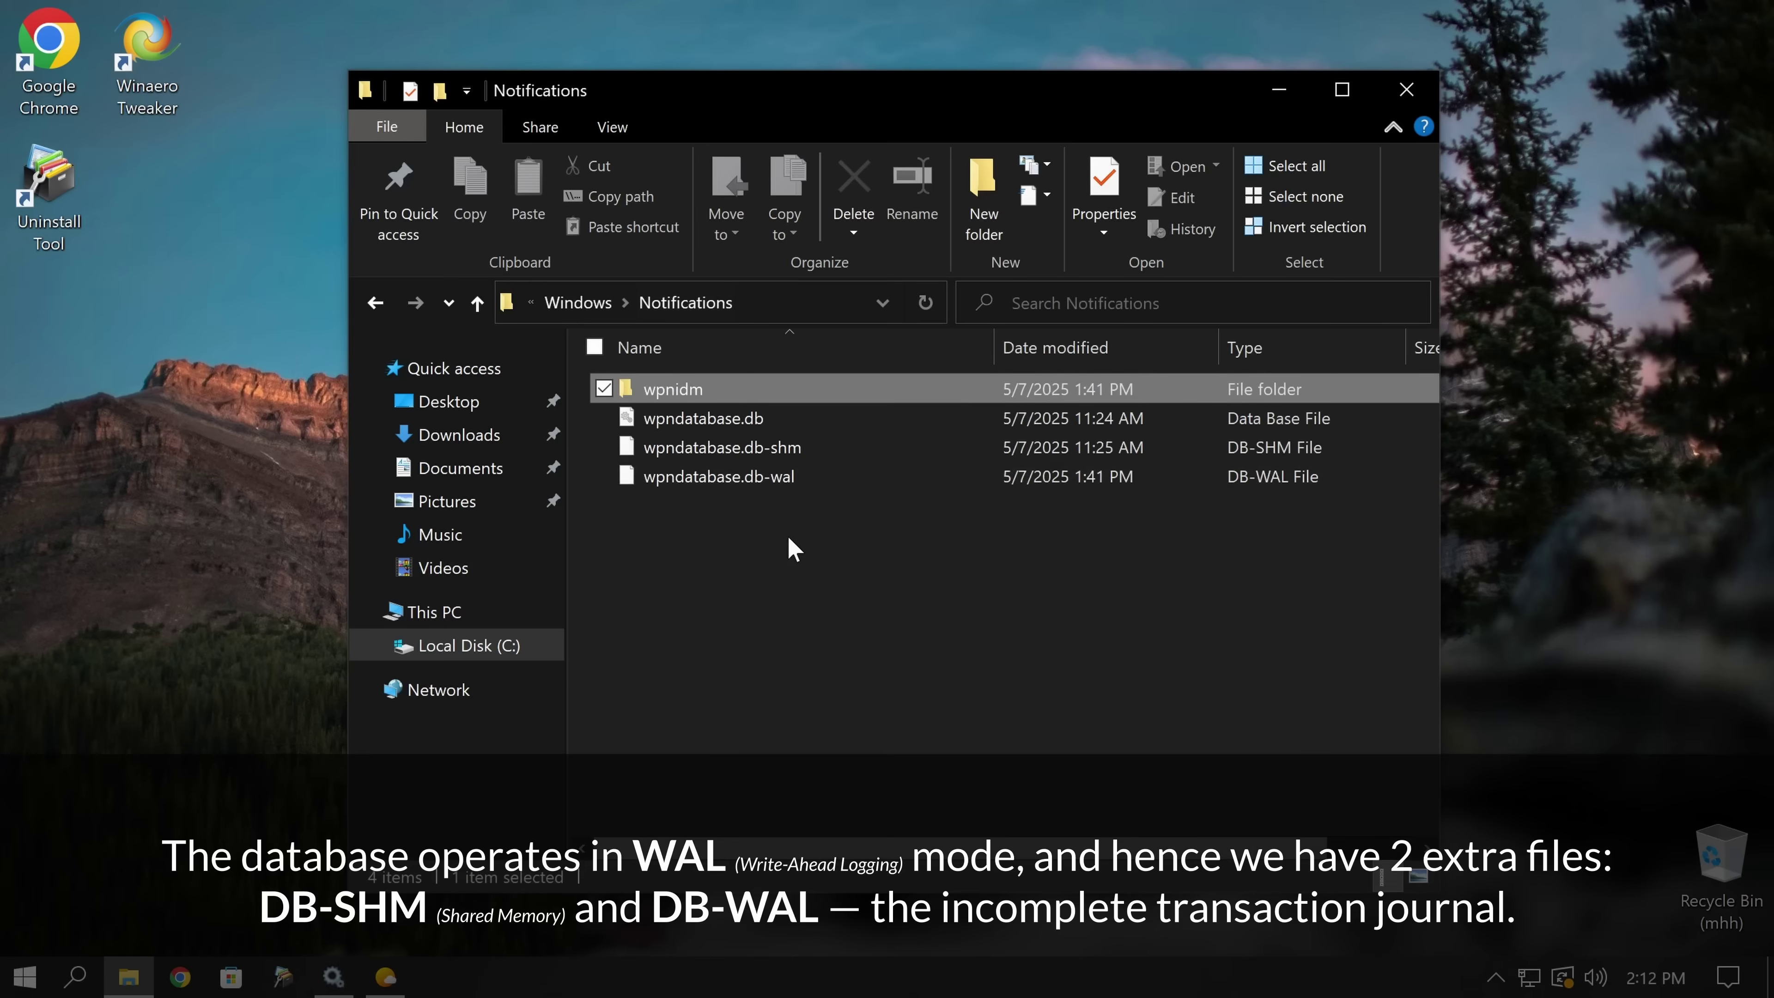
{"action": "double_click", "coordinate": [650, 404]}
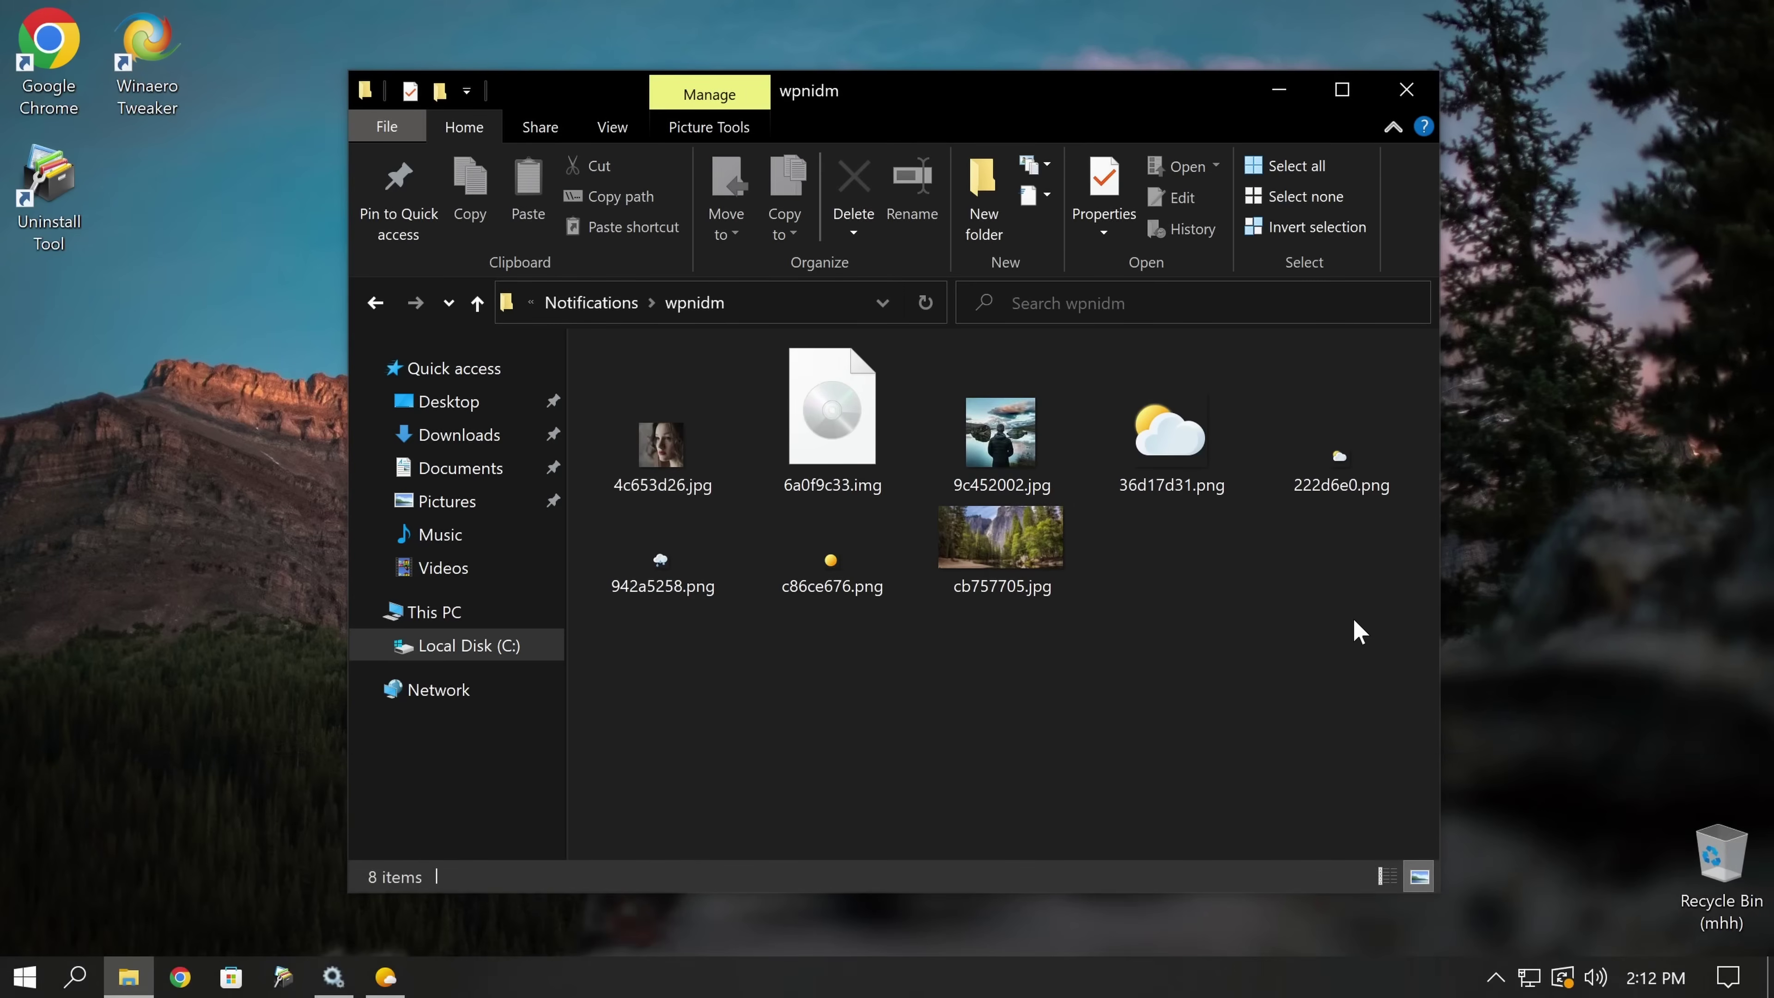
{"action": "left_click_drag", "start_coordinate": [1354, 626], "coordinate": [693, 341]}
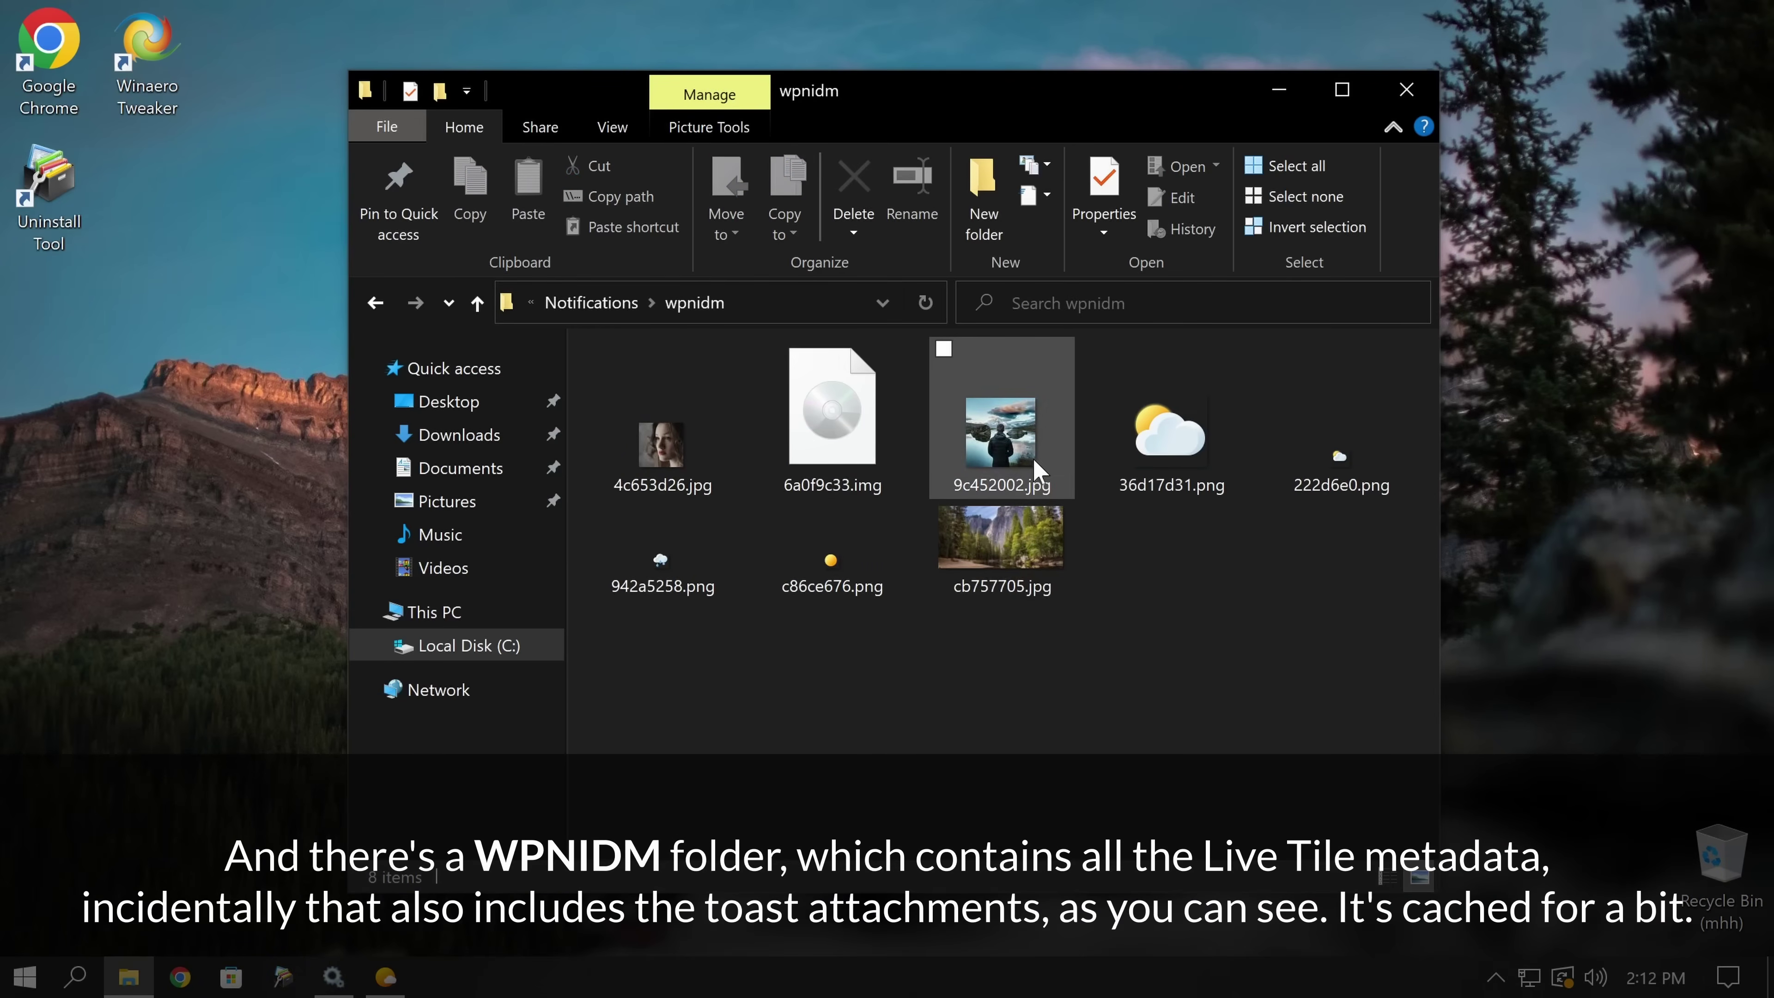
View the cached image 9c452002.jpg, close it, and return to the parent Notifications folder.
{"action": "double_click", "coordinate": [962, 454]}
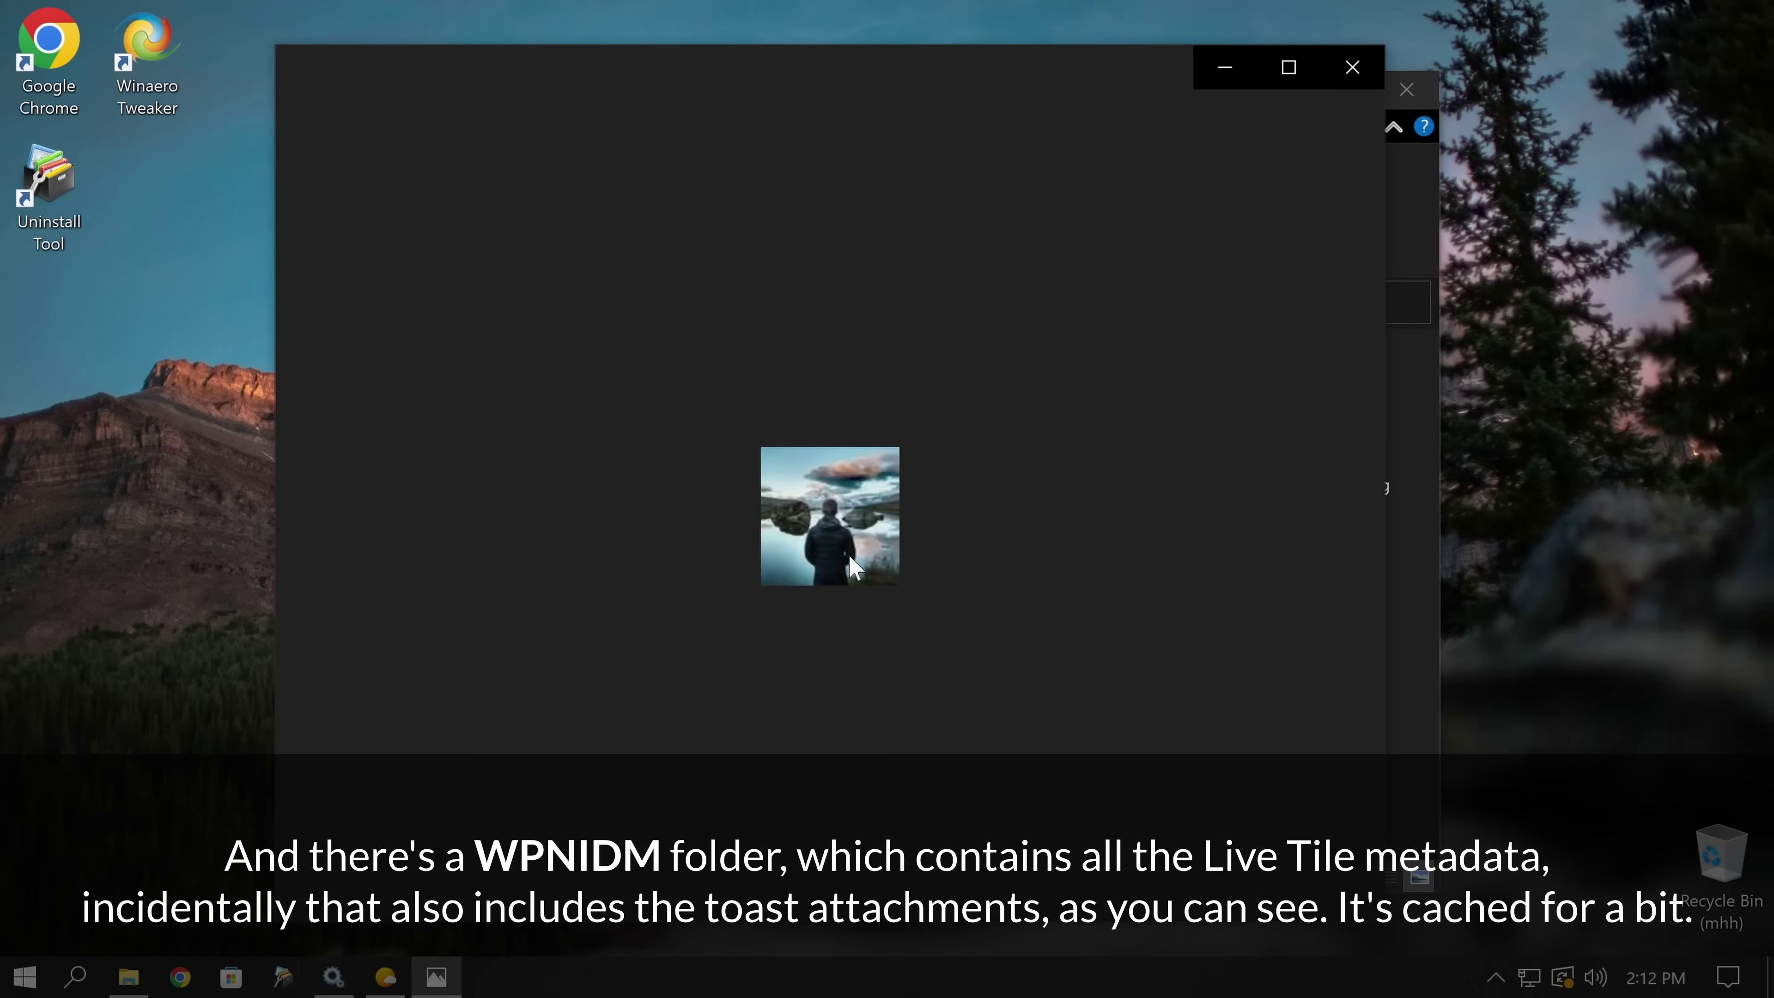
{"action": "left_click", "coordinate": [1353, 68]}
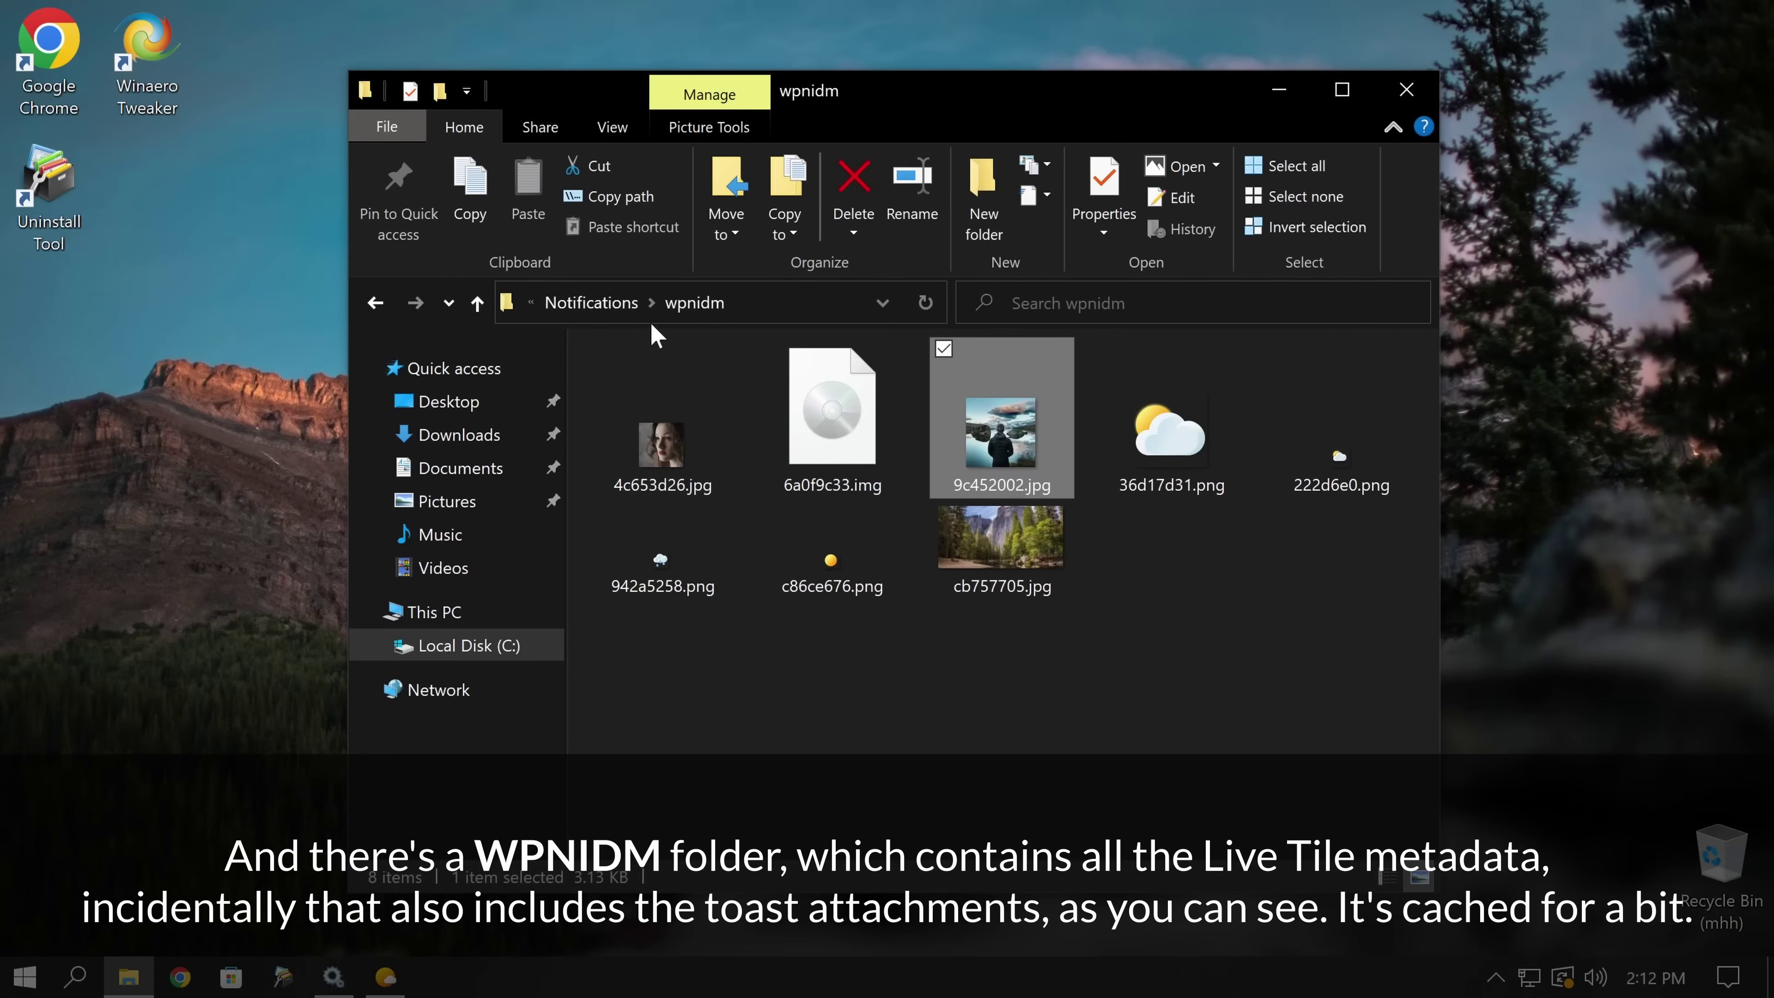
{"action": "left_click", "coordinate": [593, 302]}
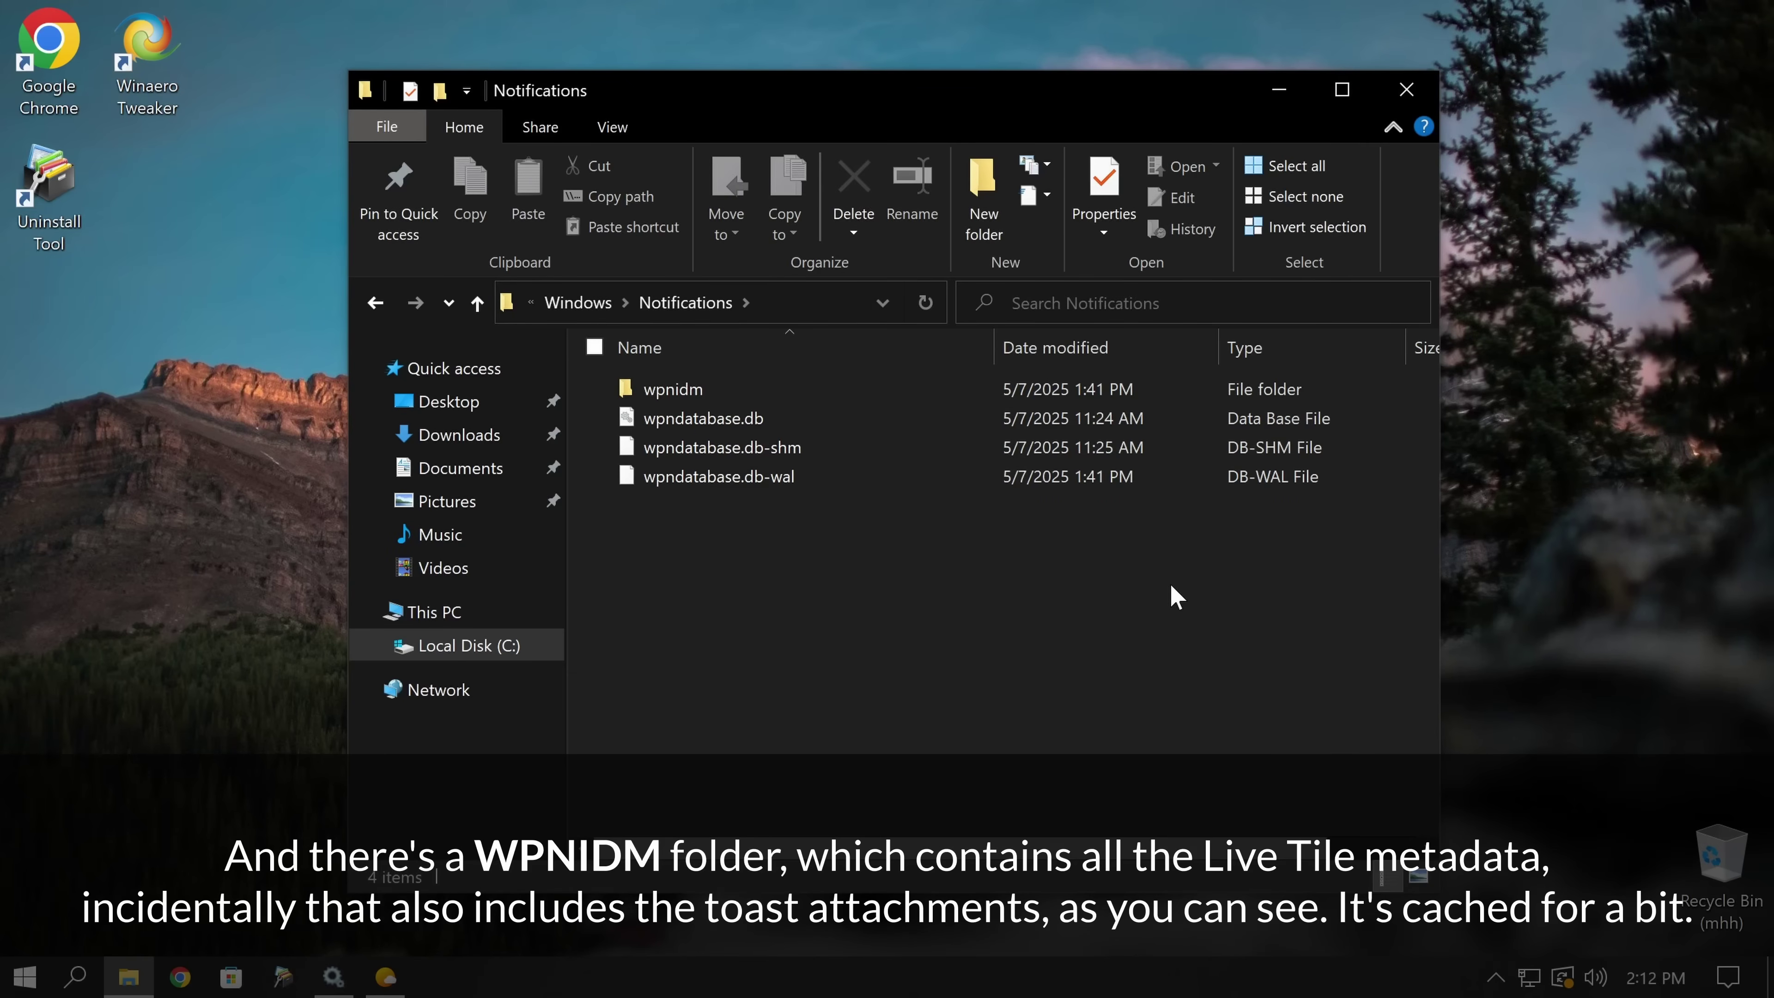
Copy the wpnidm folder and the three wpndatabase files from the Notifications folder.
{"action": "left_click_drag", "start_coordinate": [827, 536], "coordinate": [622, 383]}
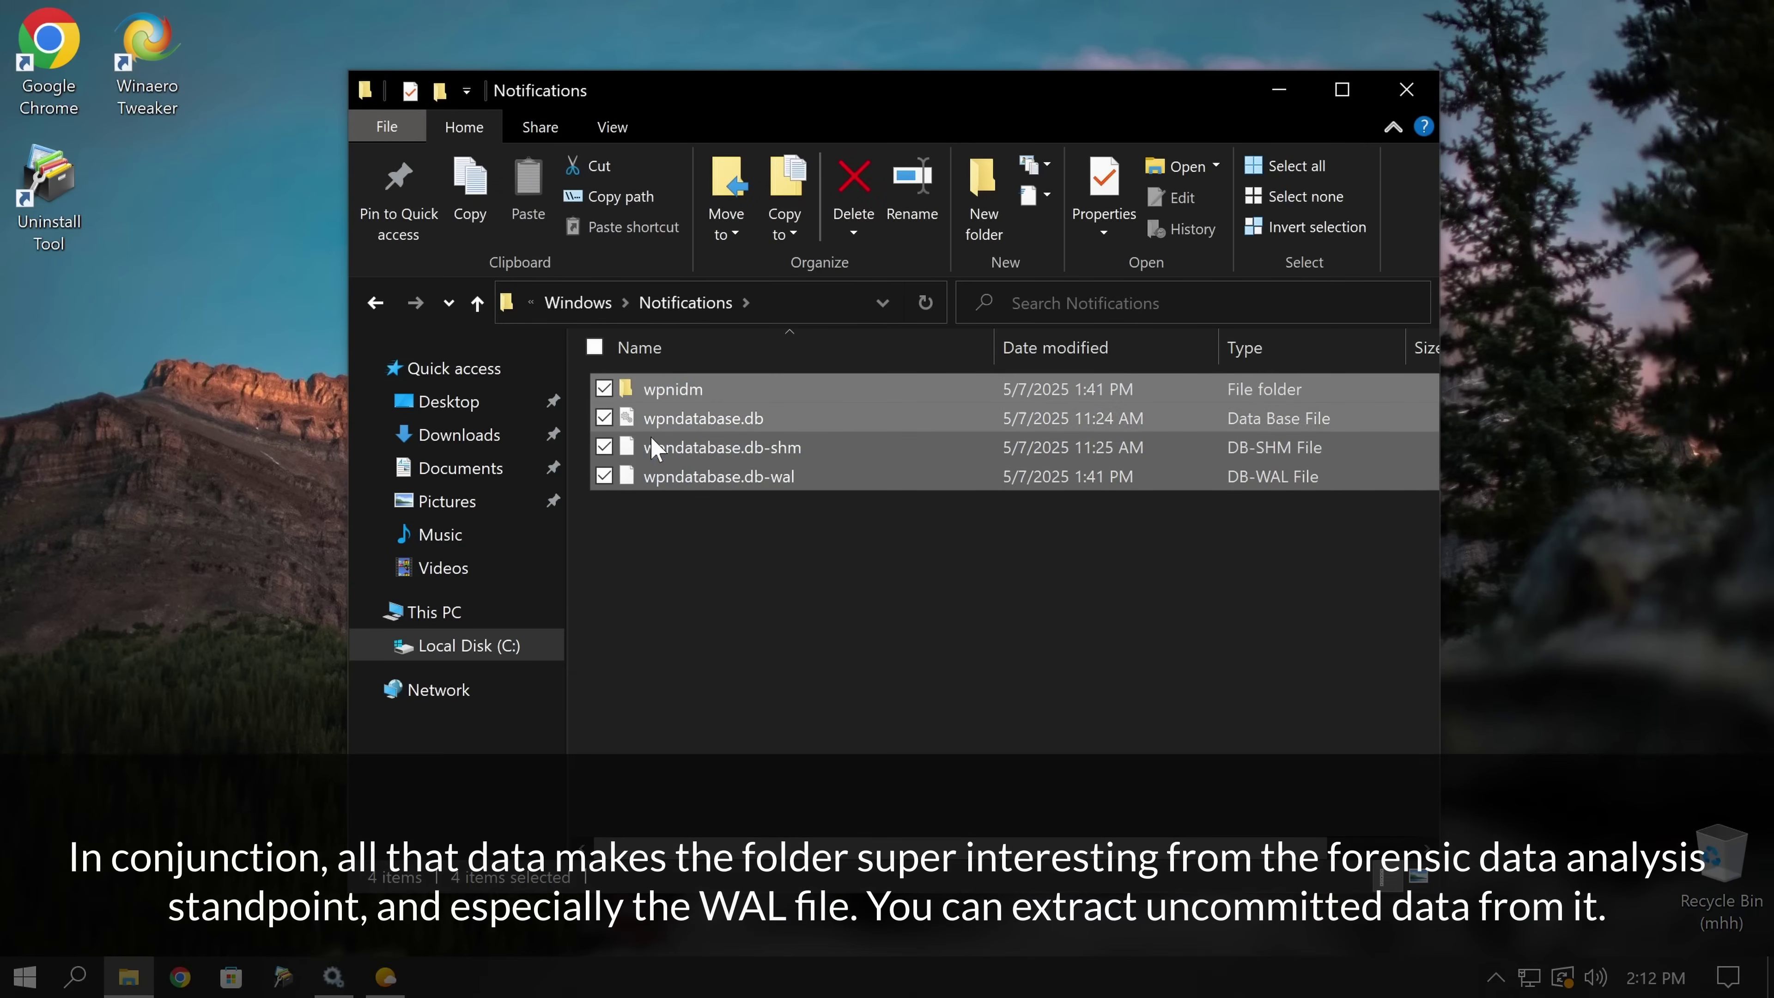
{"action": "right_click", "coordinate": [707, 418]}
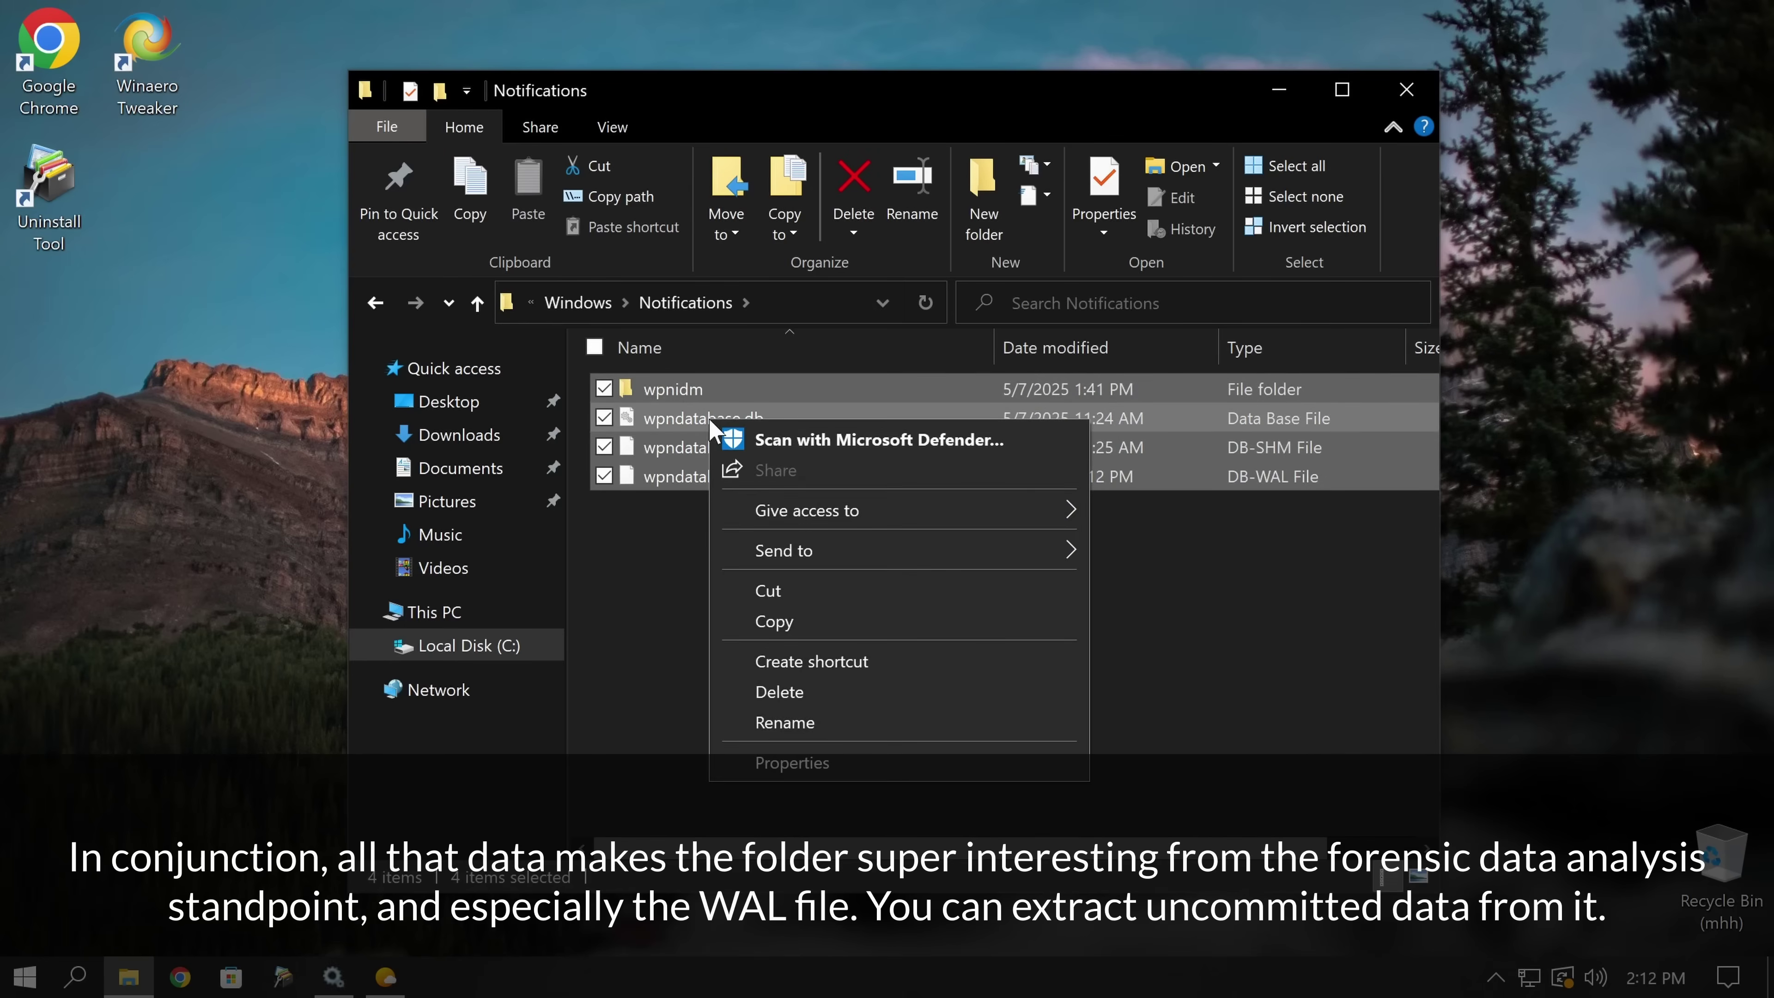
{"action": "left_click", "coordinate": [812, 622]}
Create a desktop folder named "backup", open it, and paste the copied notification files into it.
{"action": "left_click", "coordinate": [139, 385]}
{"action": "right_click", "coordinate": [122, 360]}
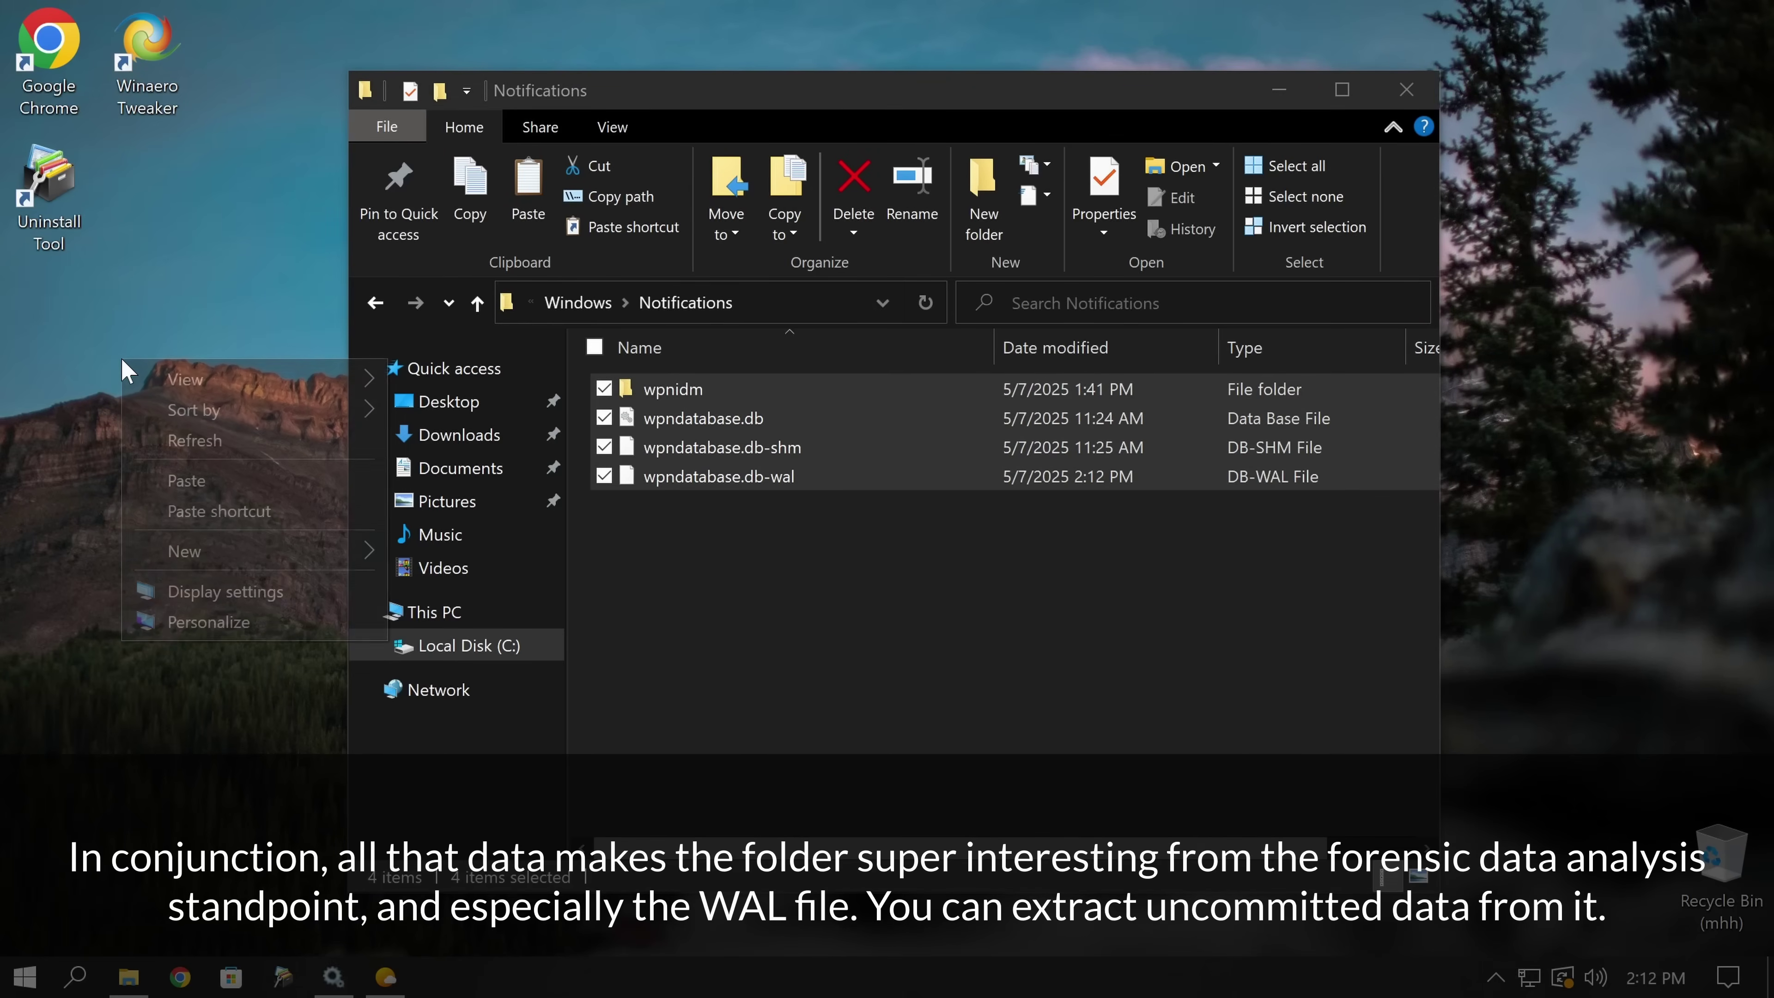
{"action": "mouse_move", "coordinate": [335, 550]}
{"action": "left_click", "coordinate": [503, 559]}
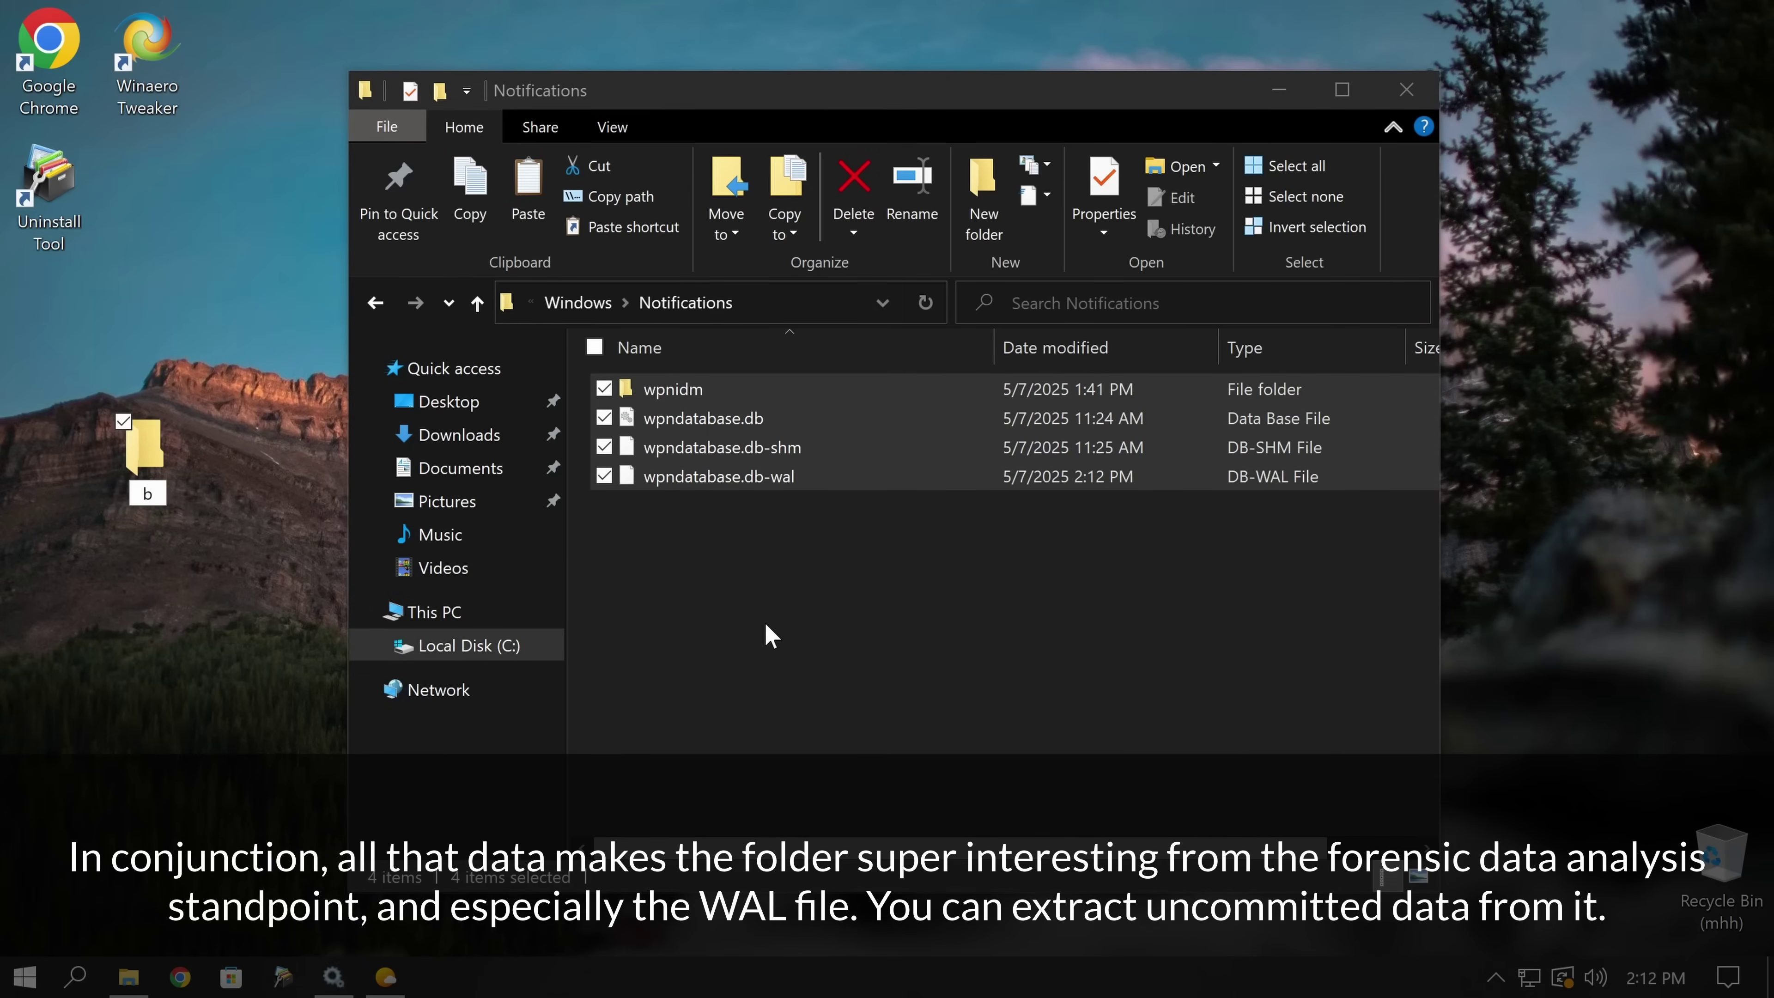
{"action": "key", "text": "Return"}
{"action": "key", "text": "Return"}
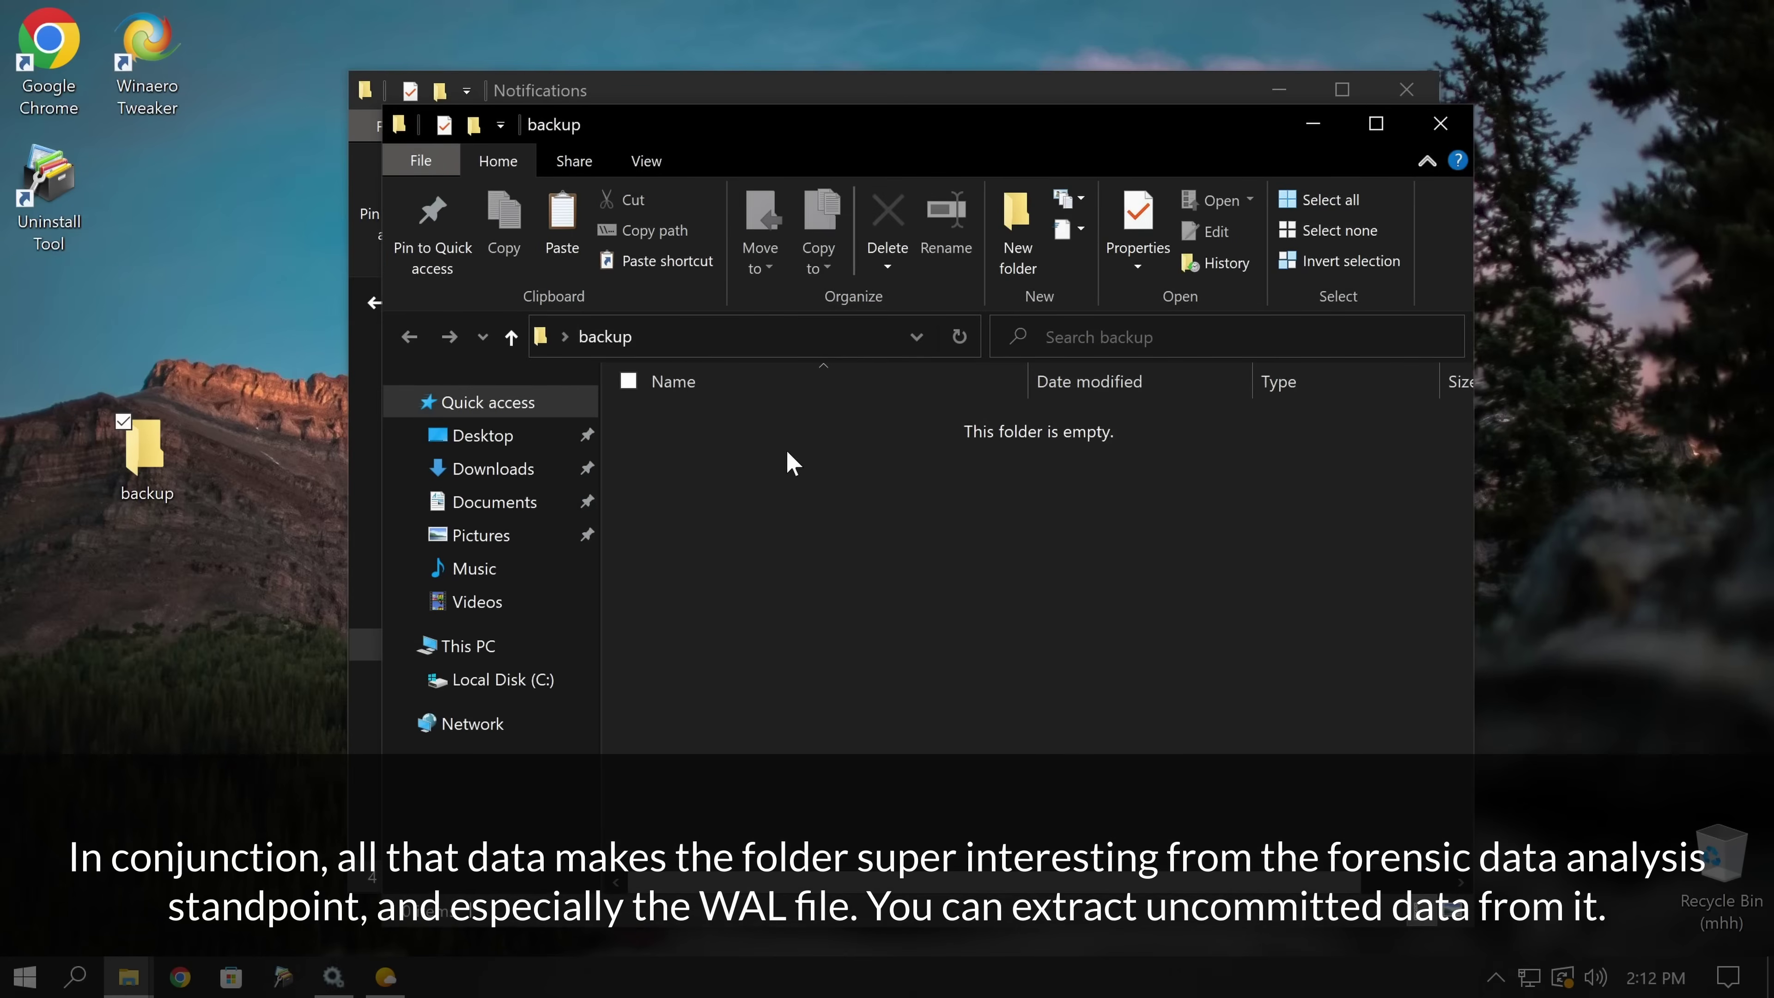
{"action": "key", "text": "ctrl+v"}
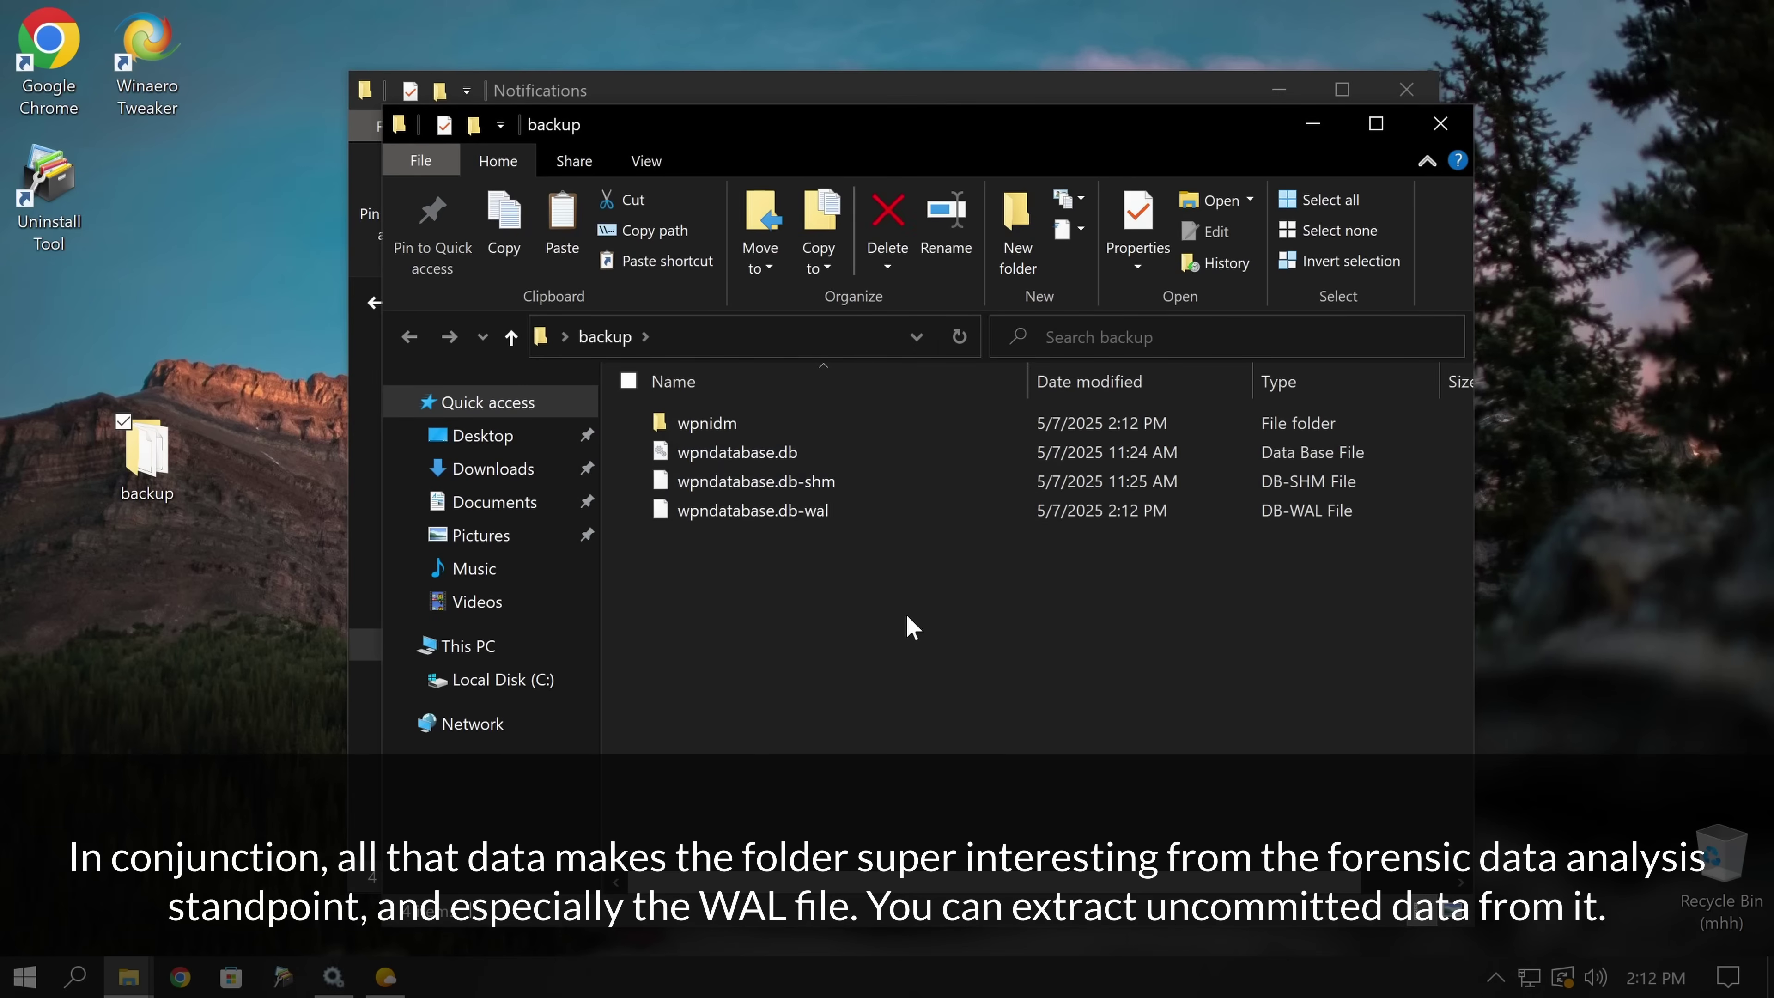
{"action": "left_click", "coordinate": [1729, 977]}
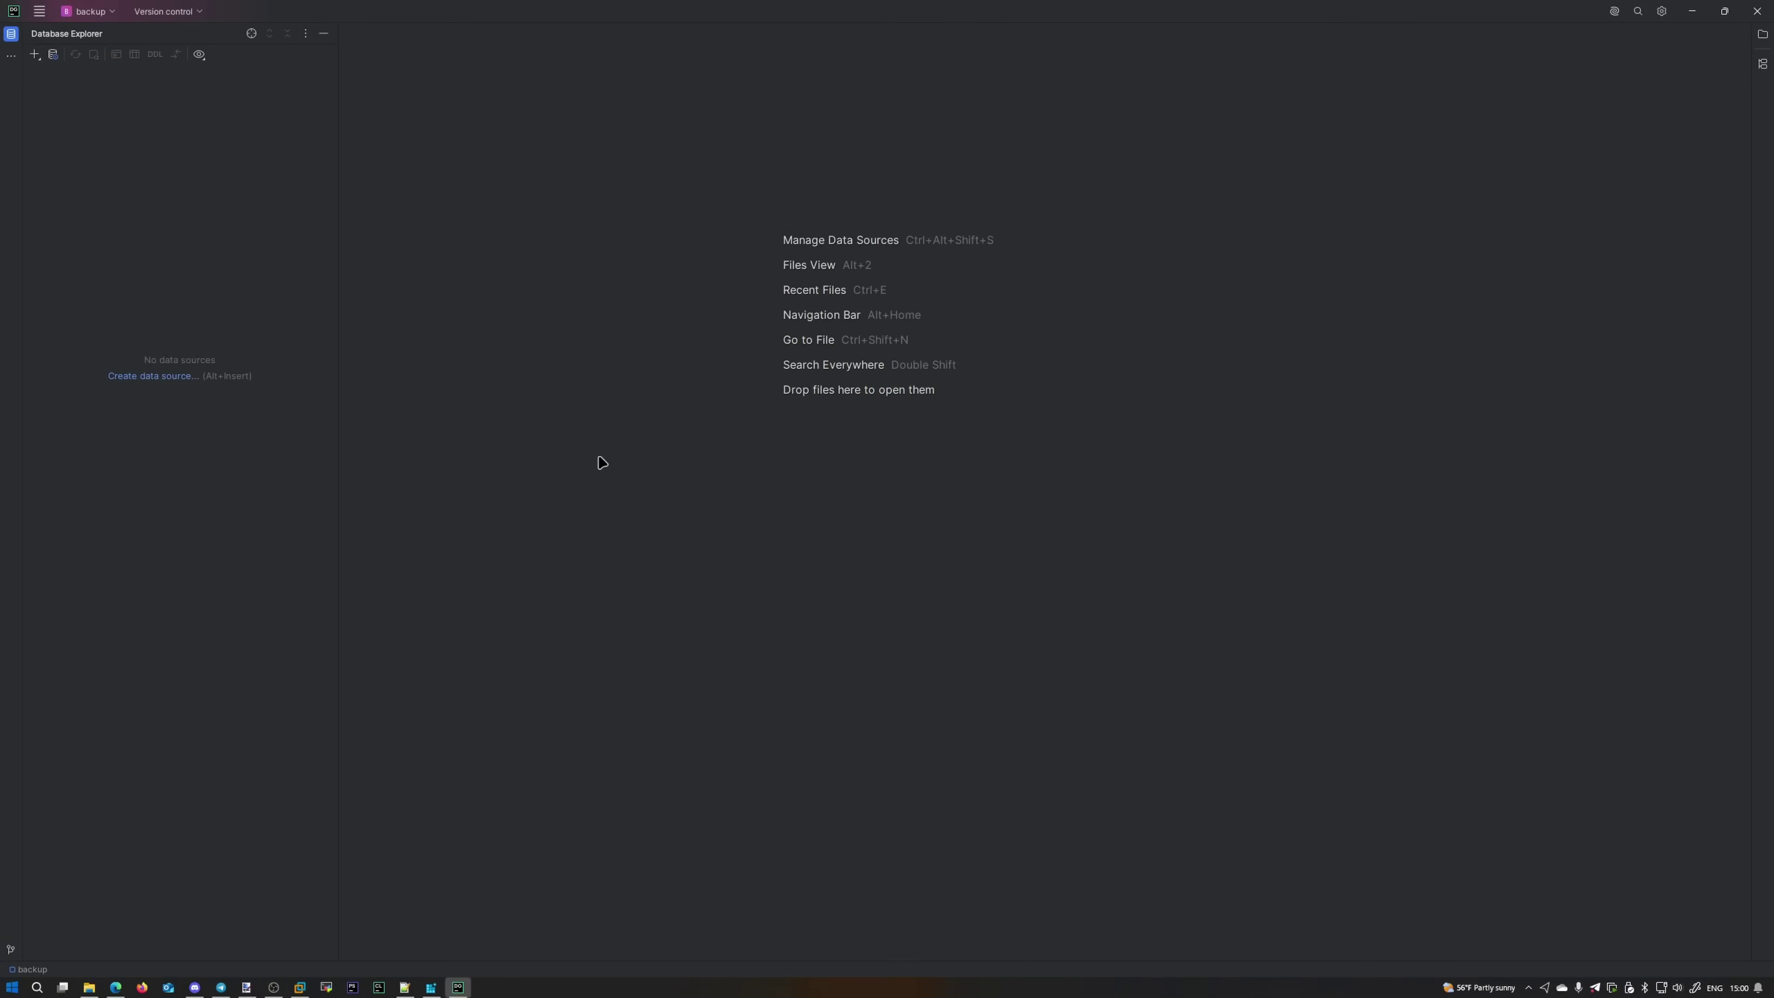
Show the backup project's files and add an SQLite data source named WPN.
{"action": "left_click", "coordinate": [1763, 44]}
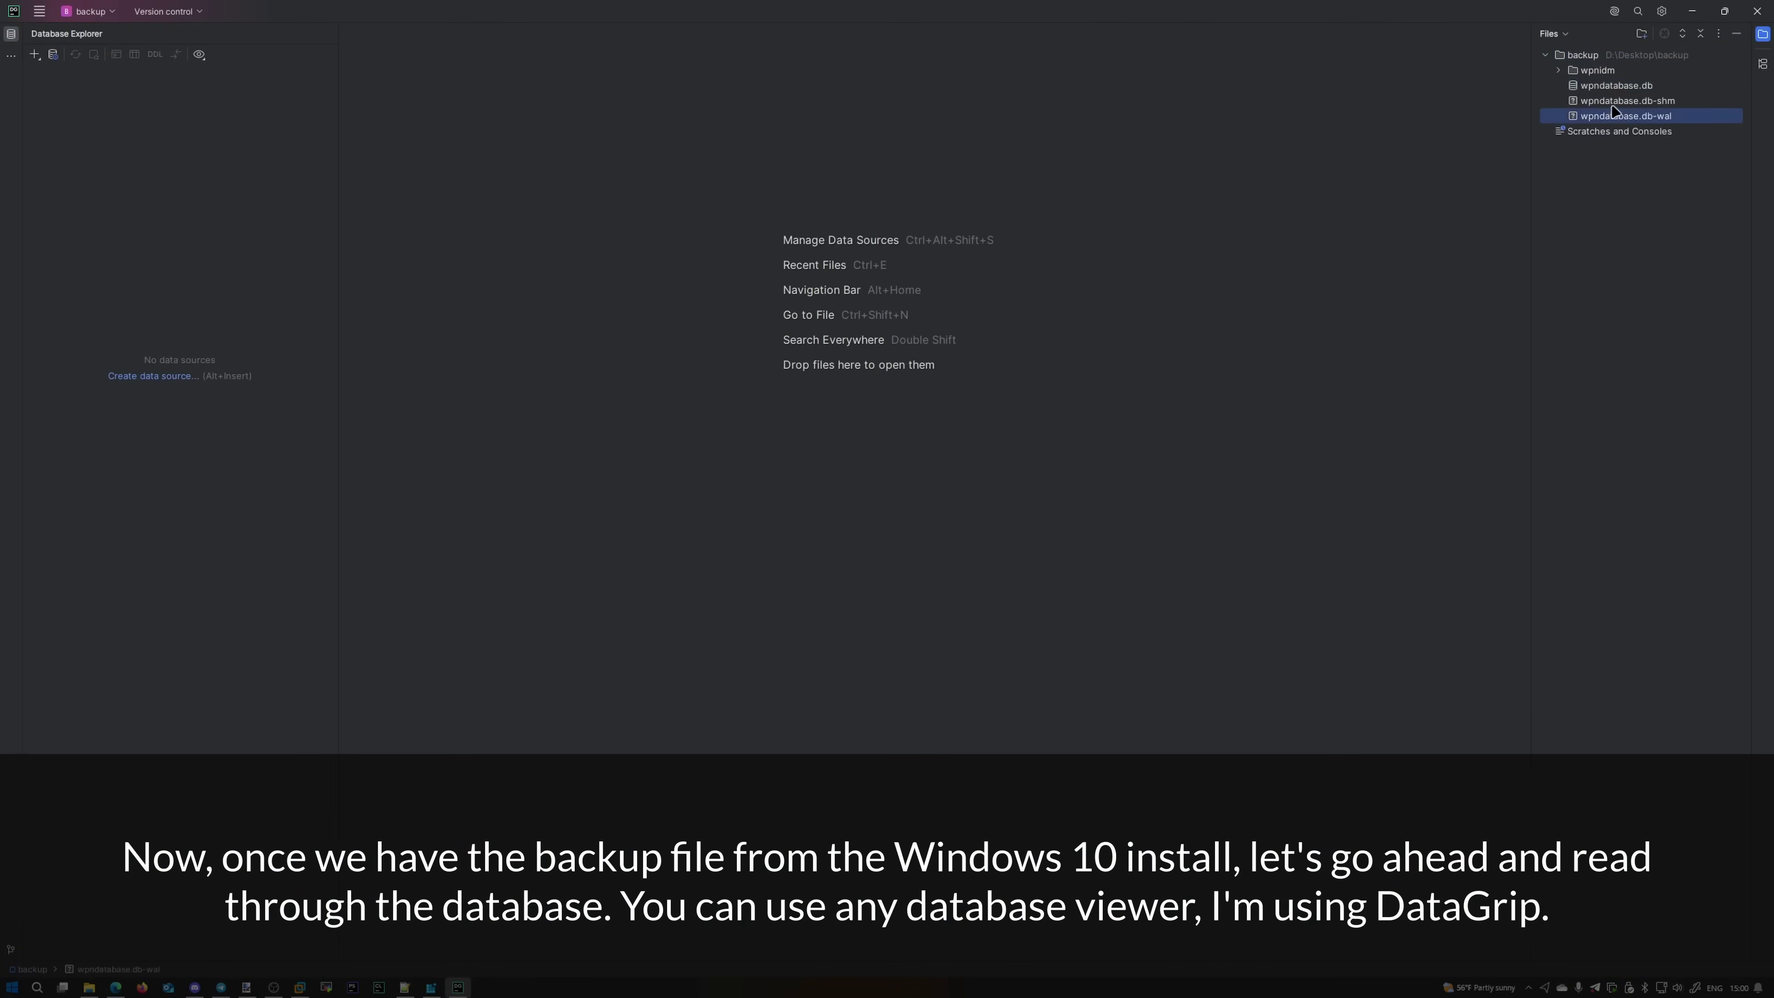
{"action": "left_click", "coordinate": [1603, 222]}
{"action": "left_click", "coordinate": [34, 53]}
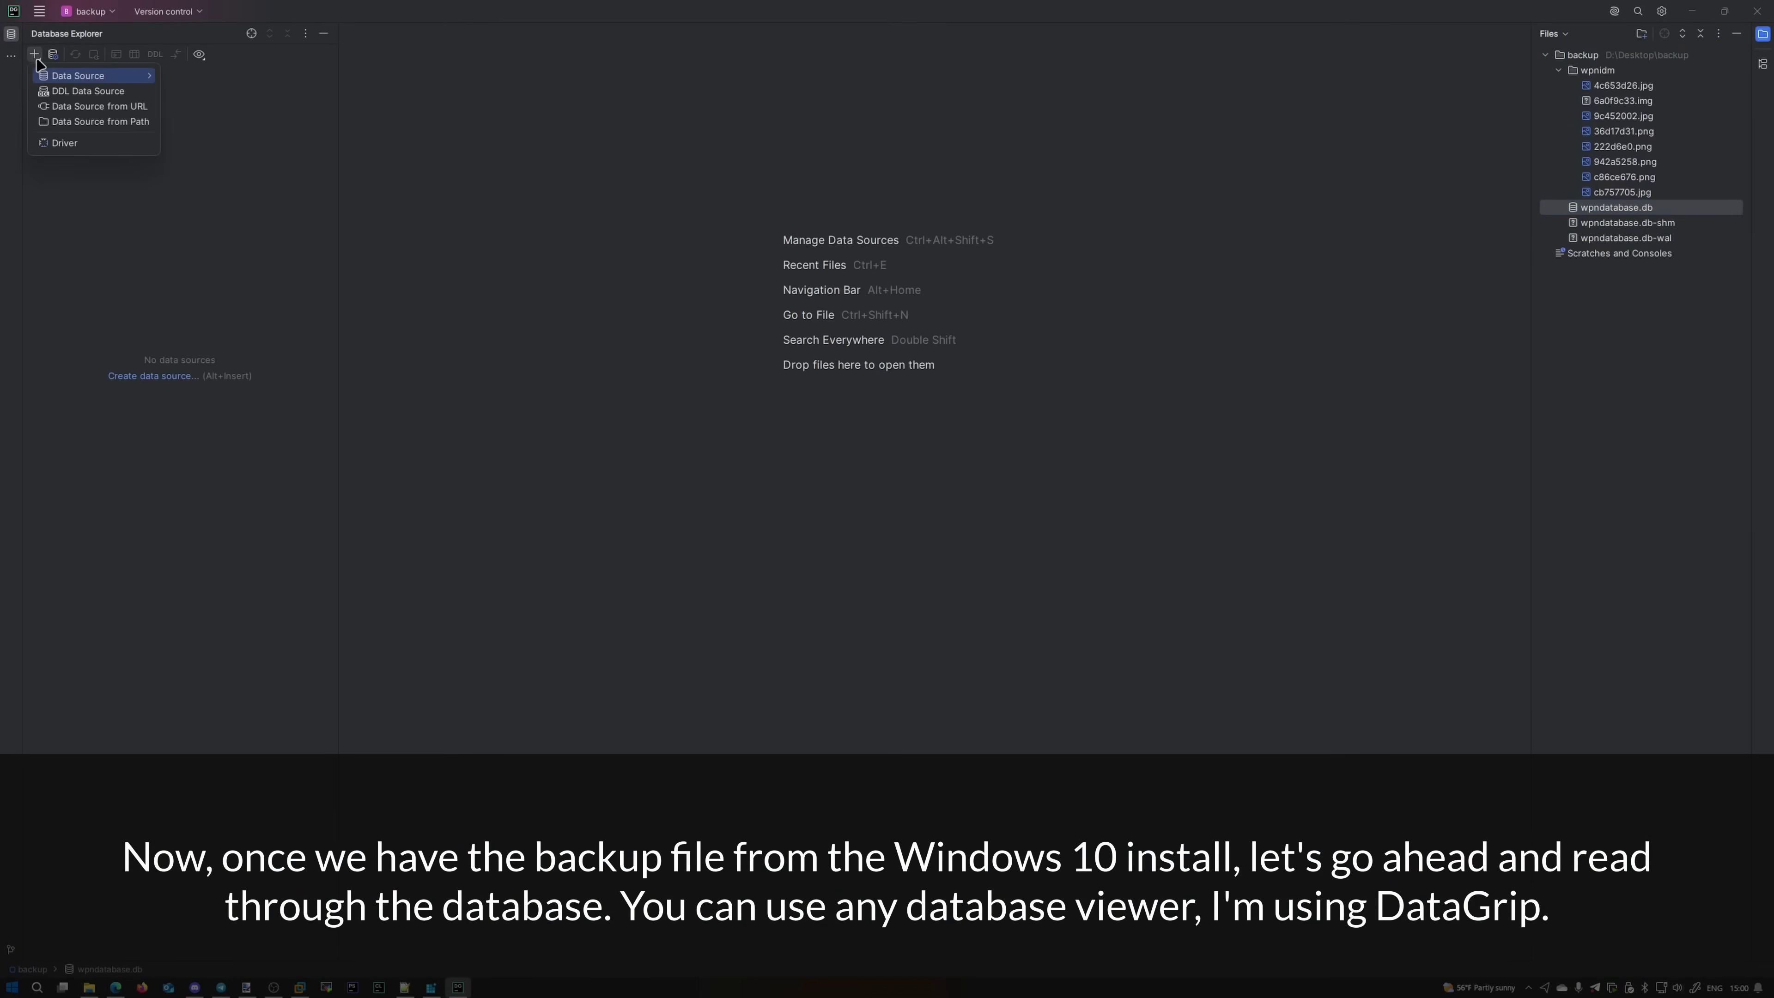
{"action": "mouse_move", "coordinate": [70, 57]}
{"action": "left_click", "coordinate": [211, 482]}
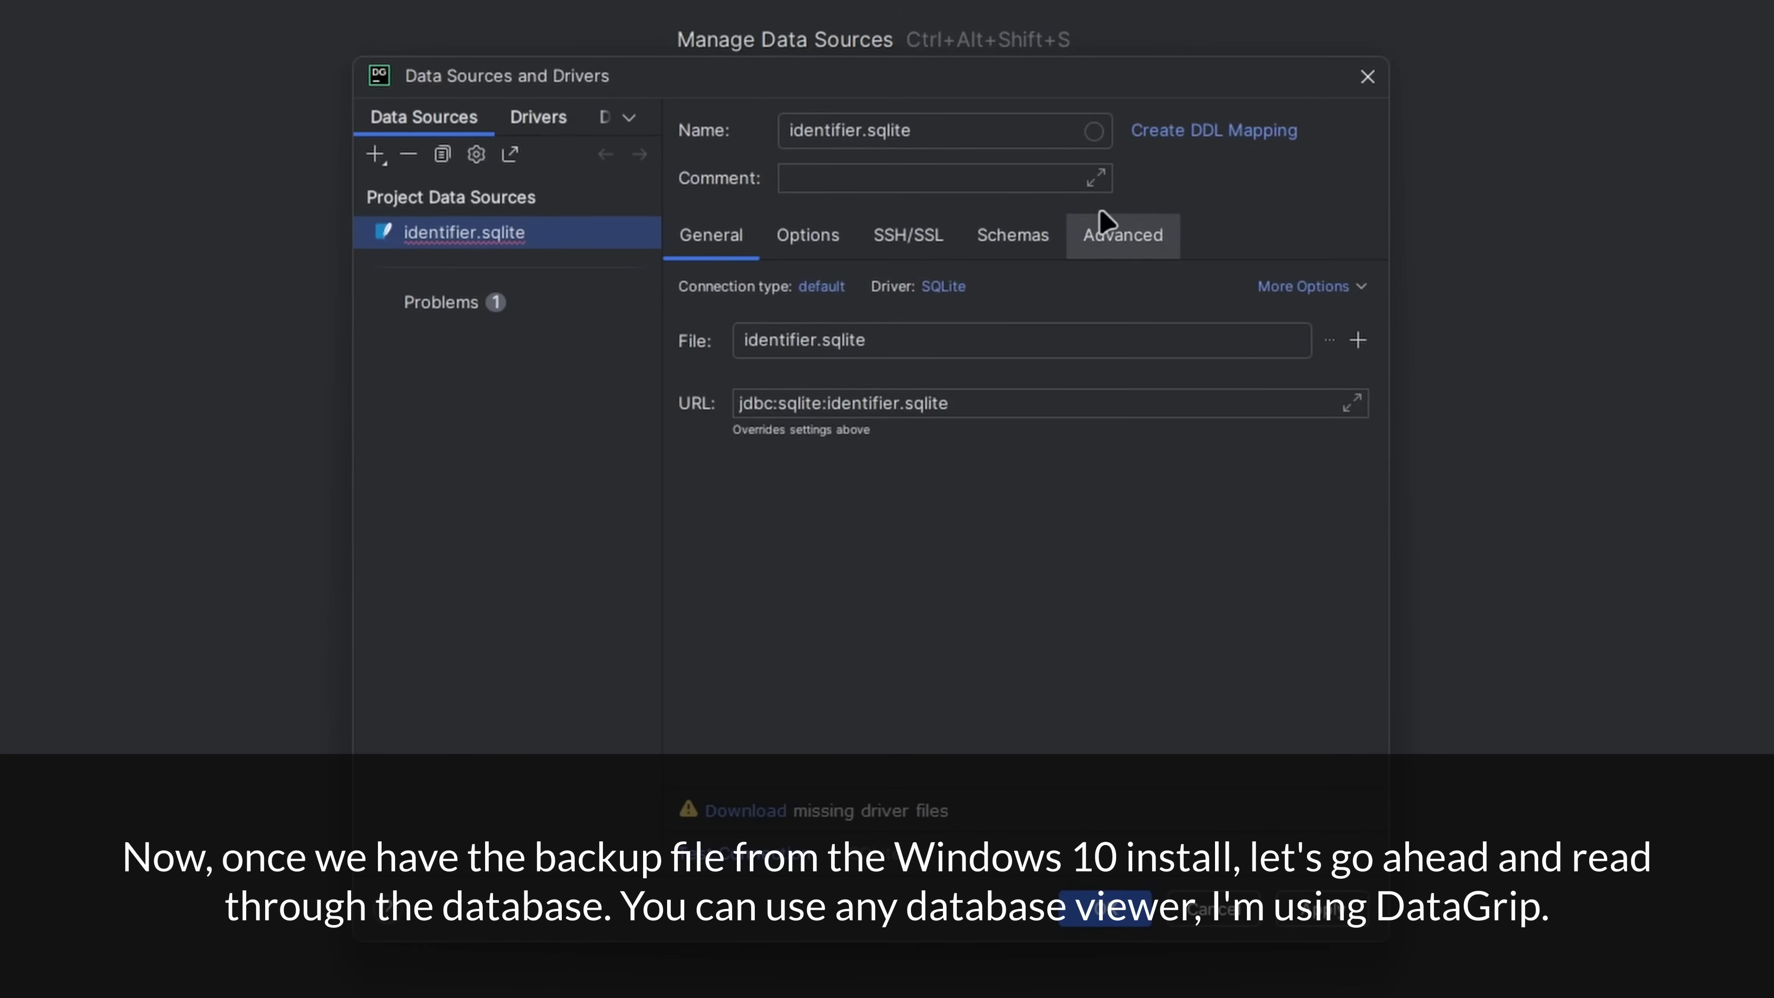
{"action": "left_click_drag", "start_coordinate": [911, 129], "coordinate": [561, 279]}
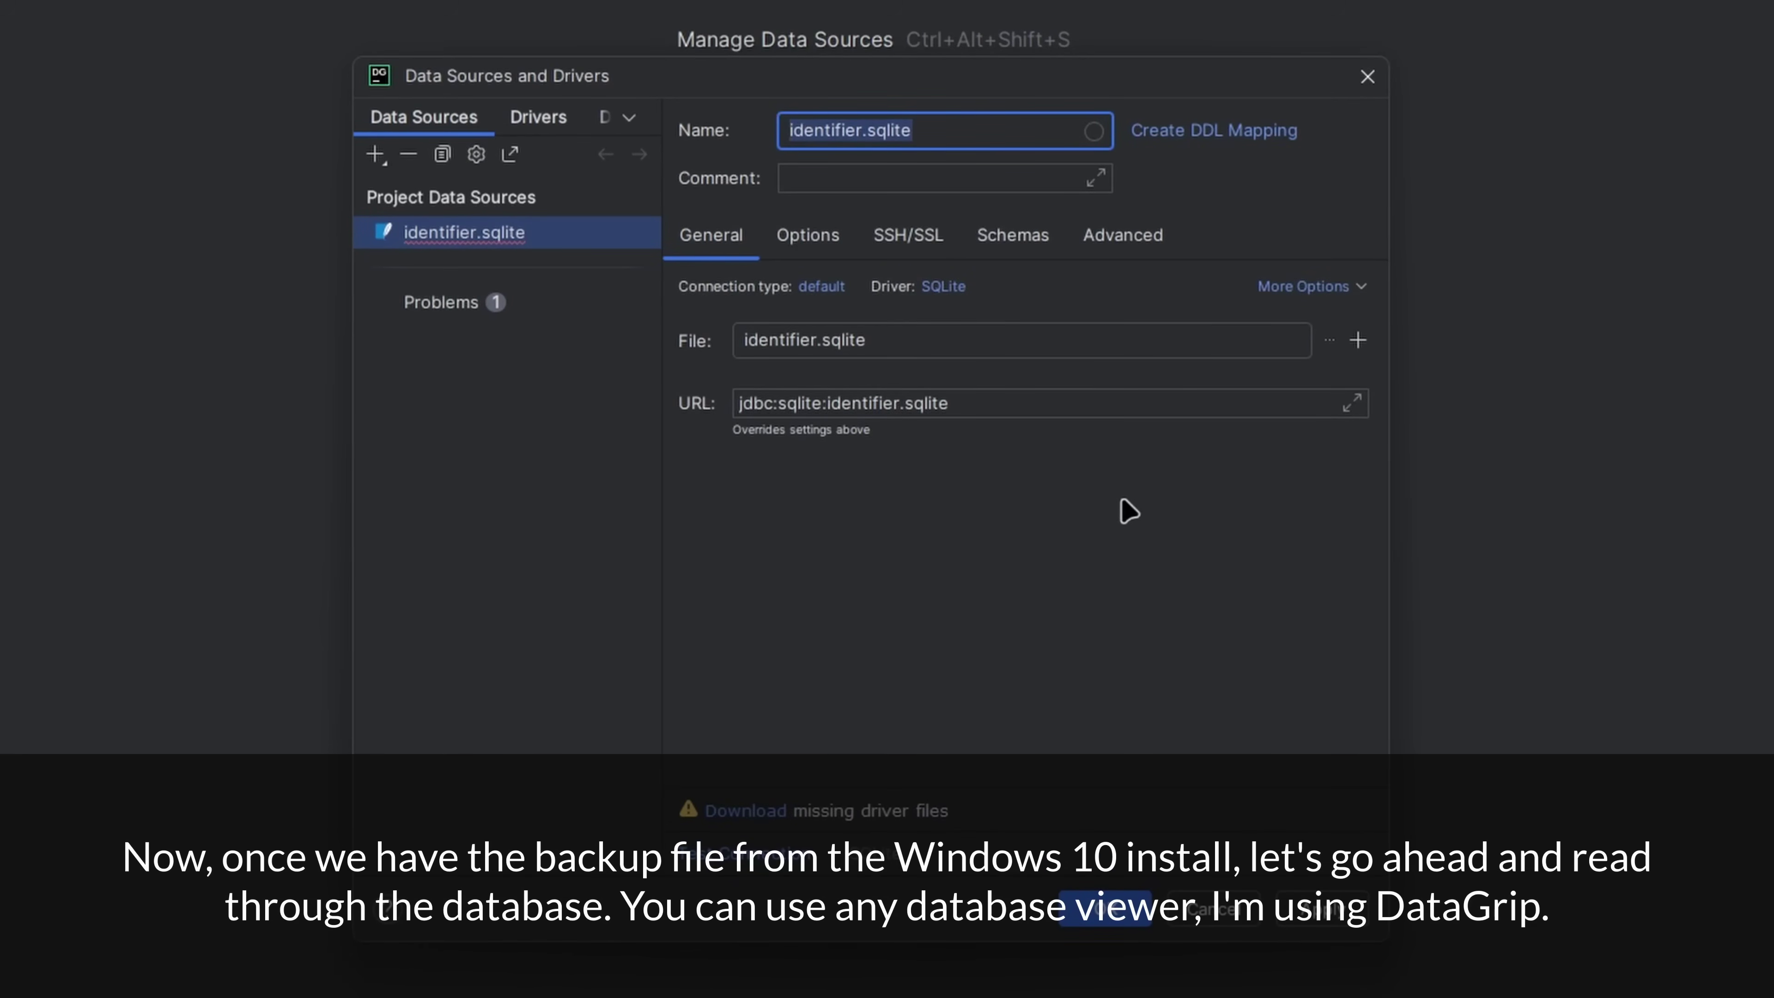
{"action": "type", "text": "WPN"}
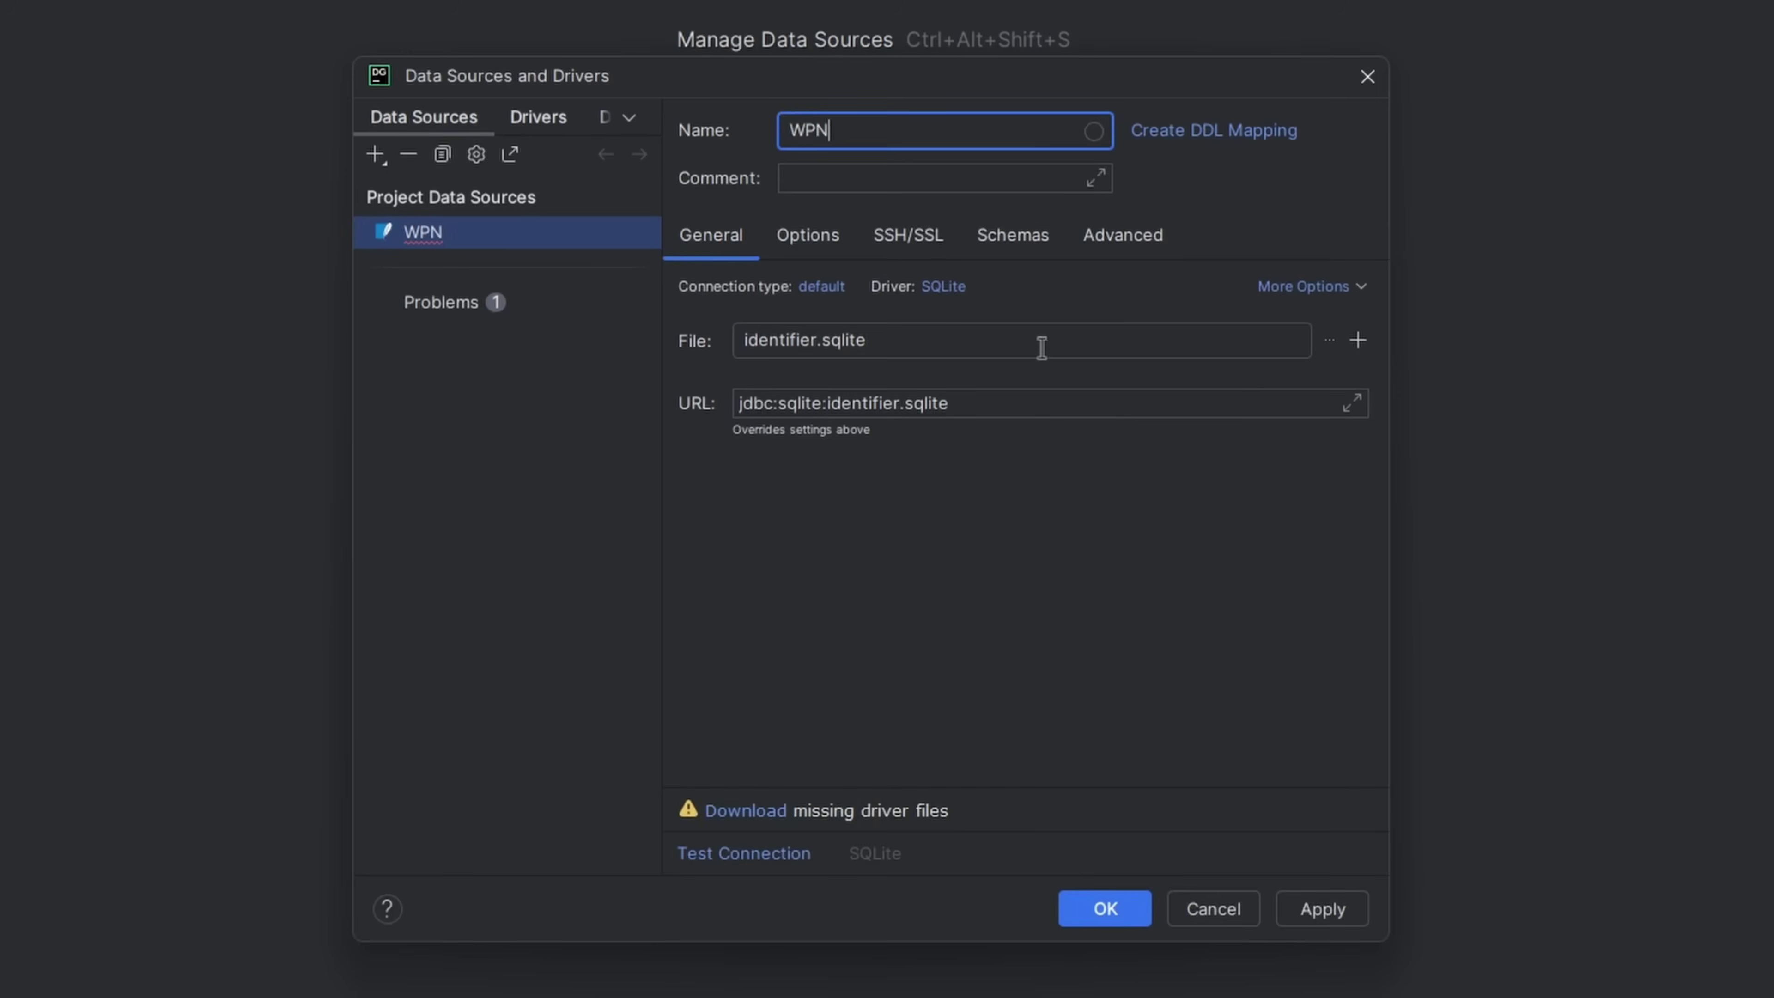
Set the WPN data source's database file to wpndatabase.db.
{"action": "triple_click", "coordinate": [1041, 347]}
{"action": "key", "text": "BackSpace"}
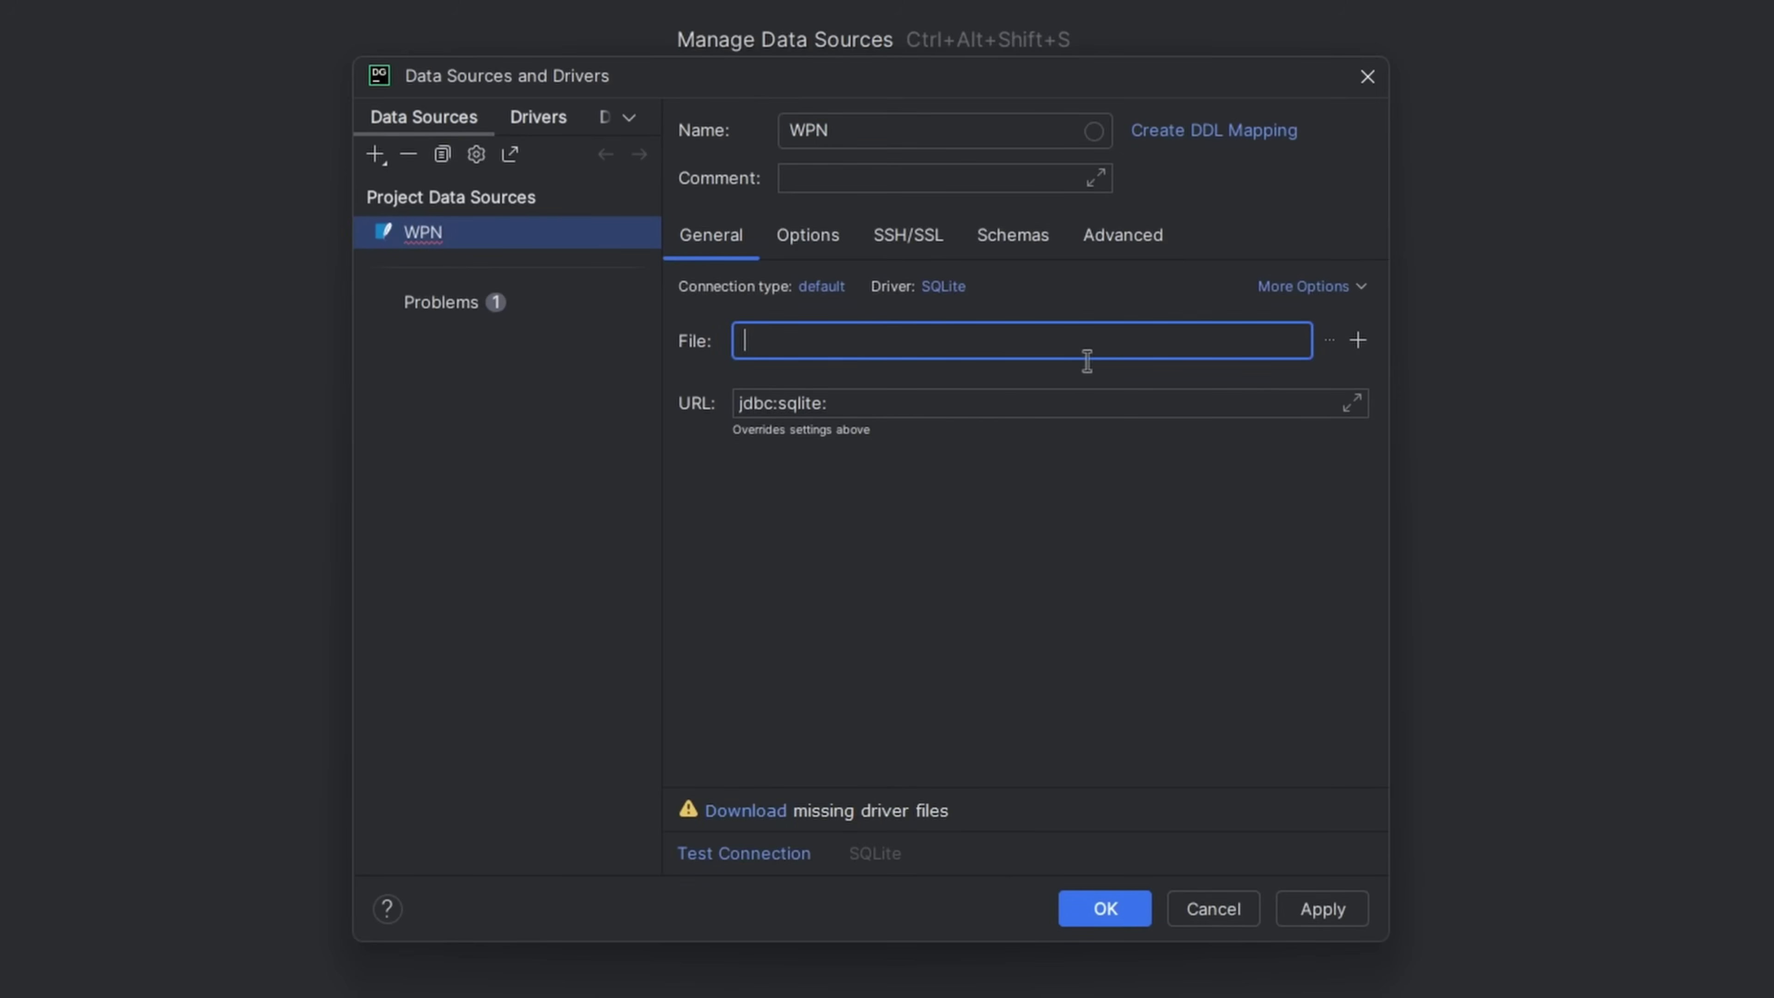
{"action": "type", "text": "wpndatabase.db"}
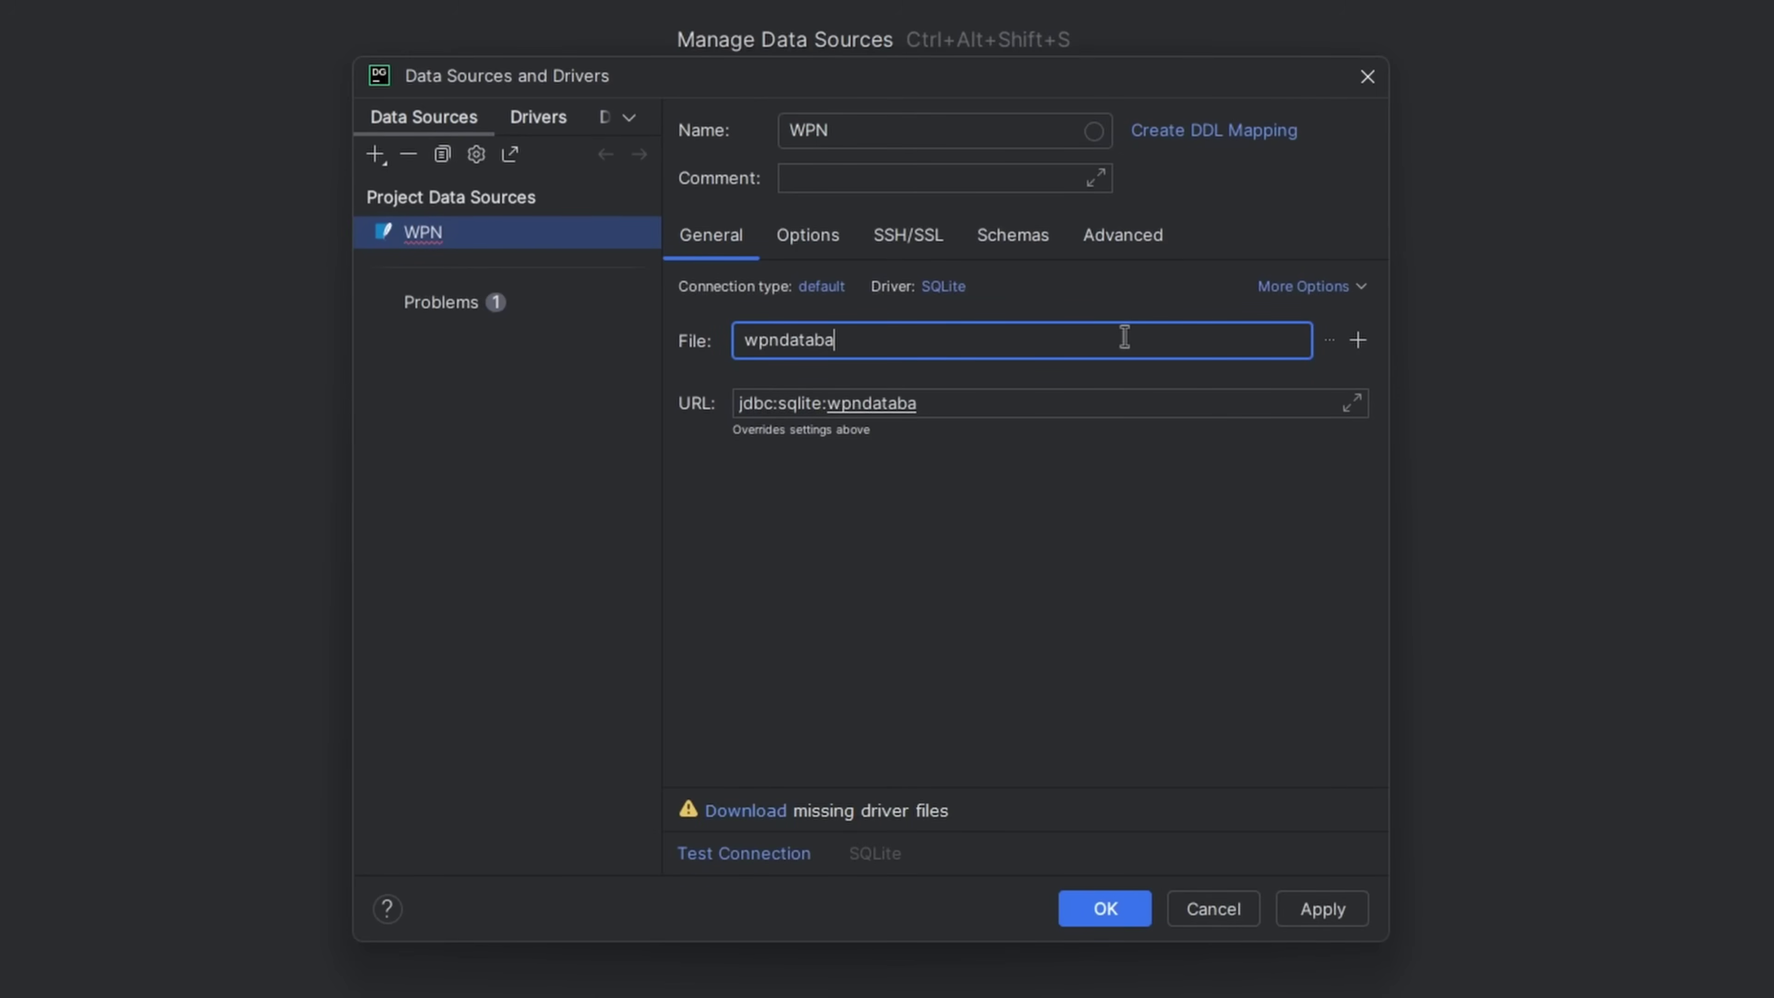
Download the missing SQLite driver files, test the WPN connection, and save the data source.
{"action": "left_click", "coordinate": [767, 811]}
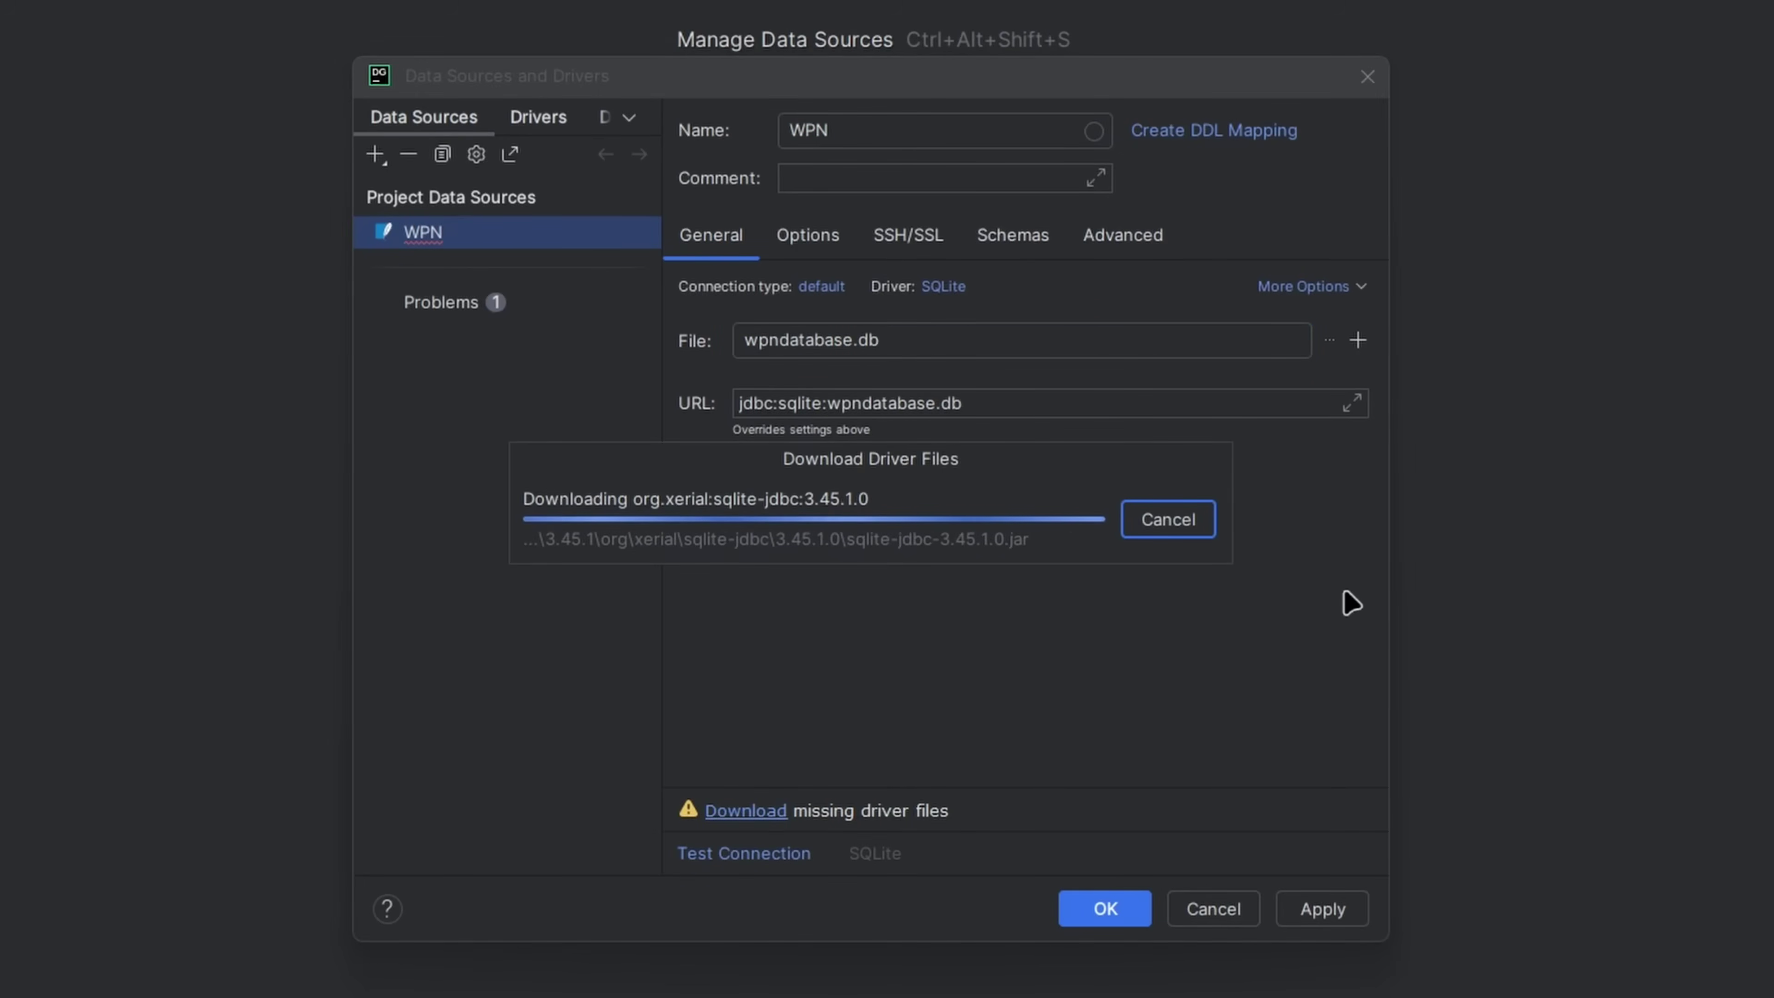
{"action": "left_click", "coordinate": [768, 856]}
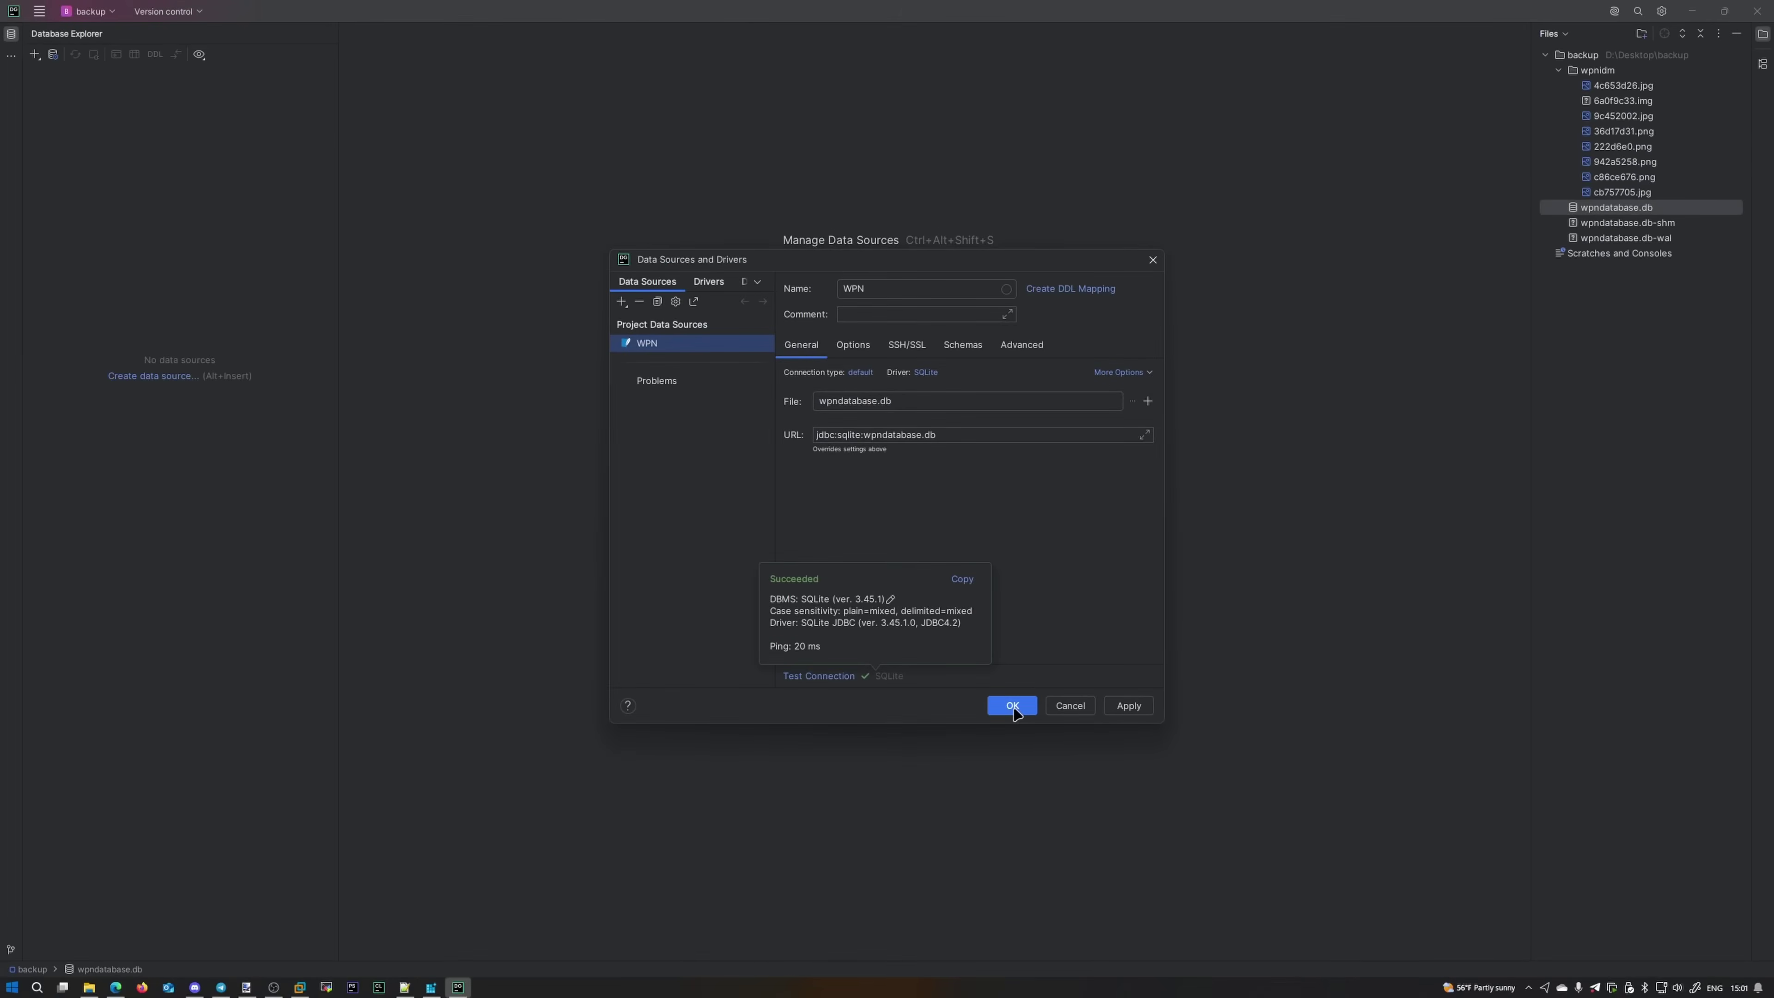
{"action": "left_click", "coordinate": [1012, 705]}
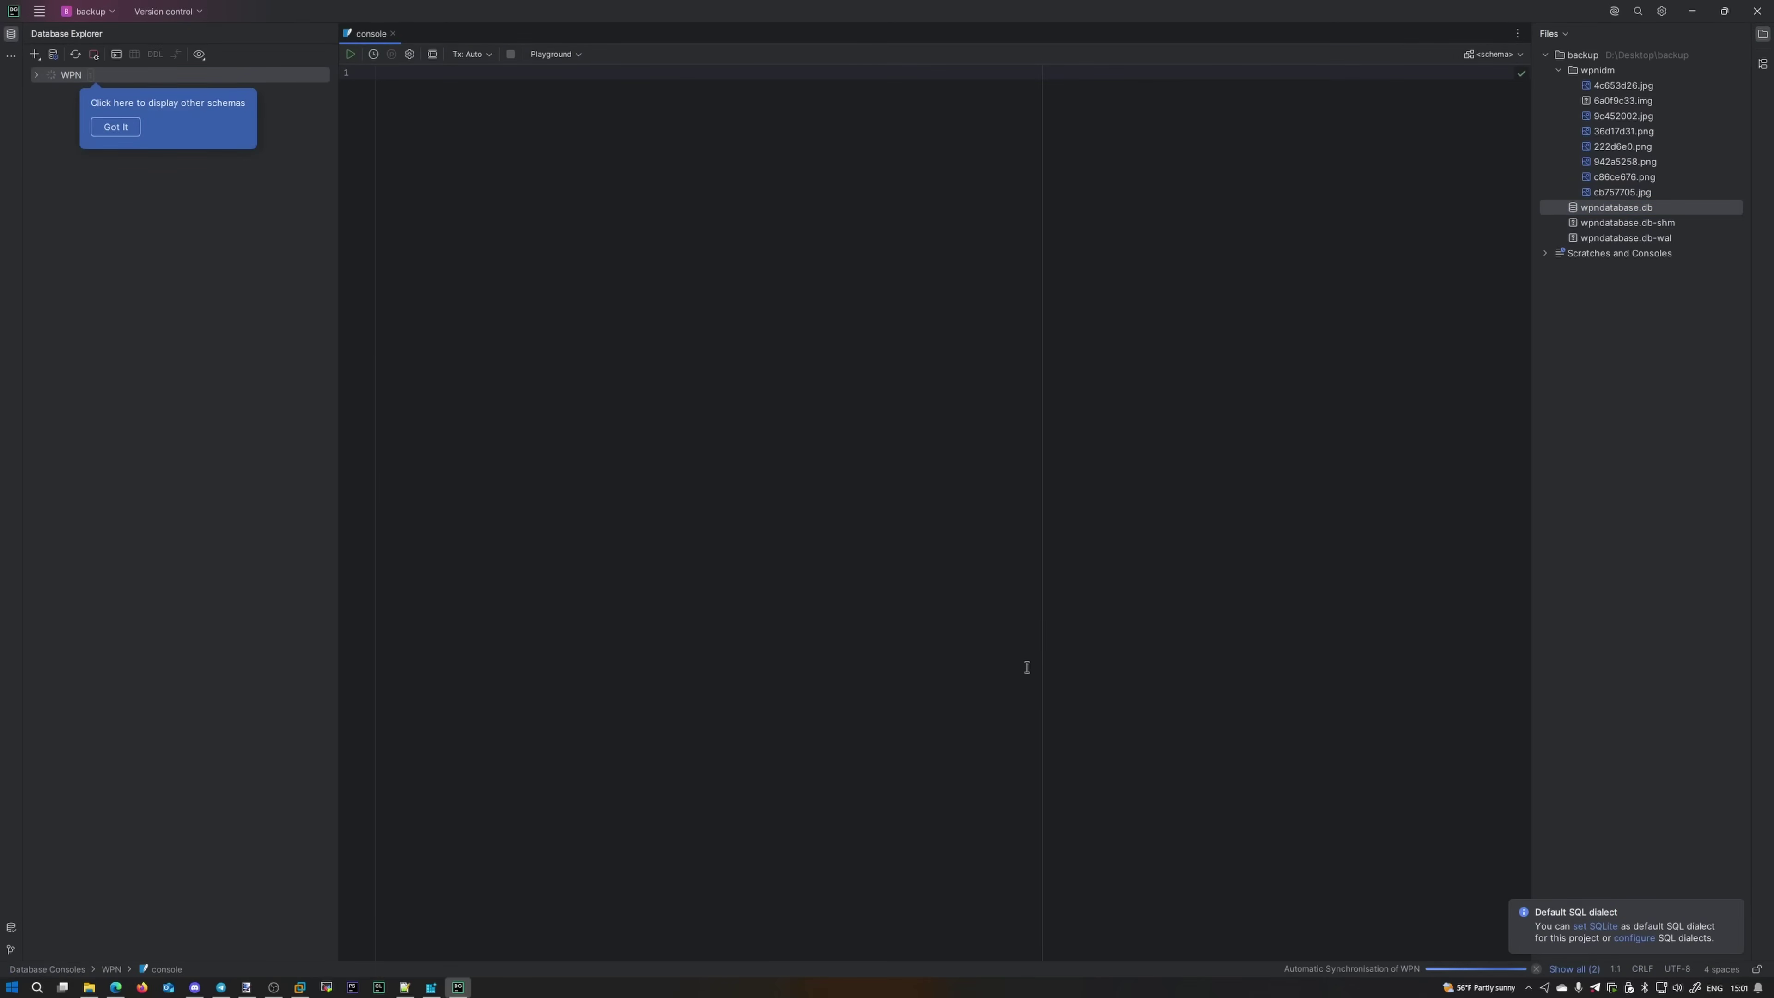
Dismiss the schema hint and expand the WPN data source down to the tables of the main schema.
{"action": "left_click", "coordinate": [115, 127]}
{"action": "left_click", "coordinate": [37, 74]}
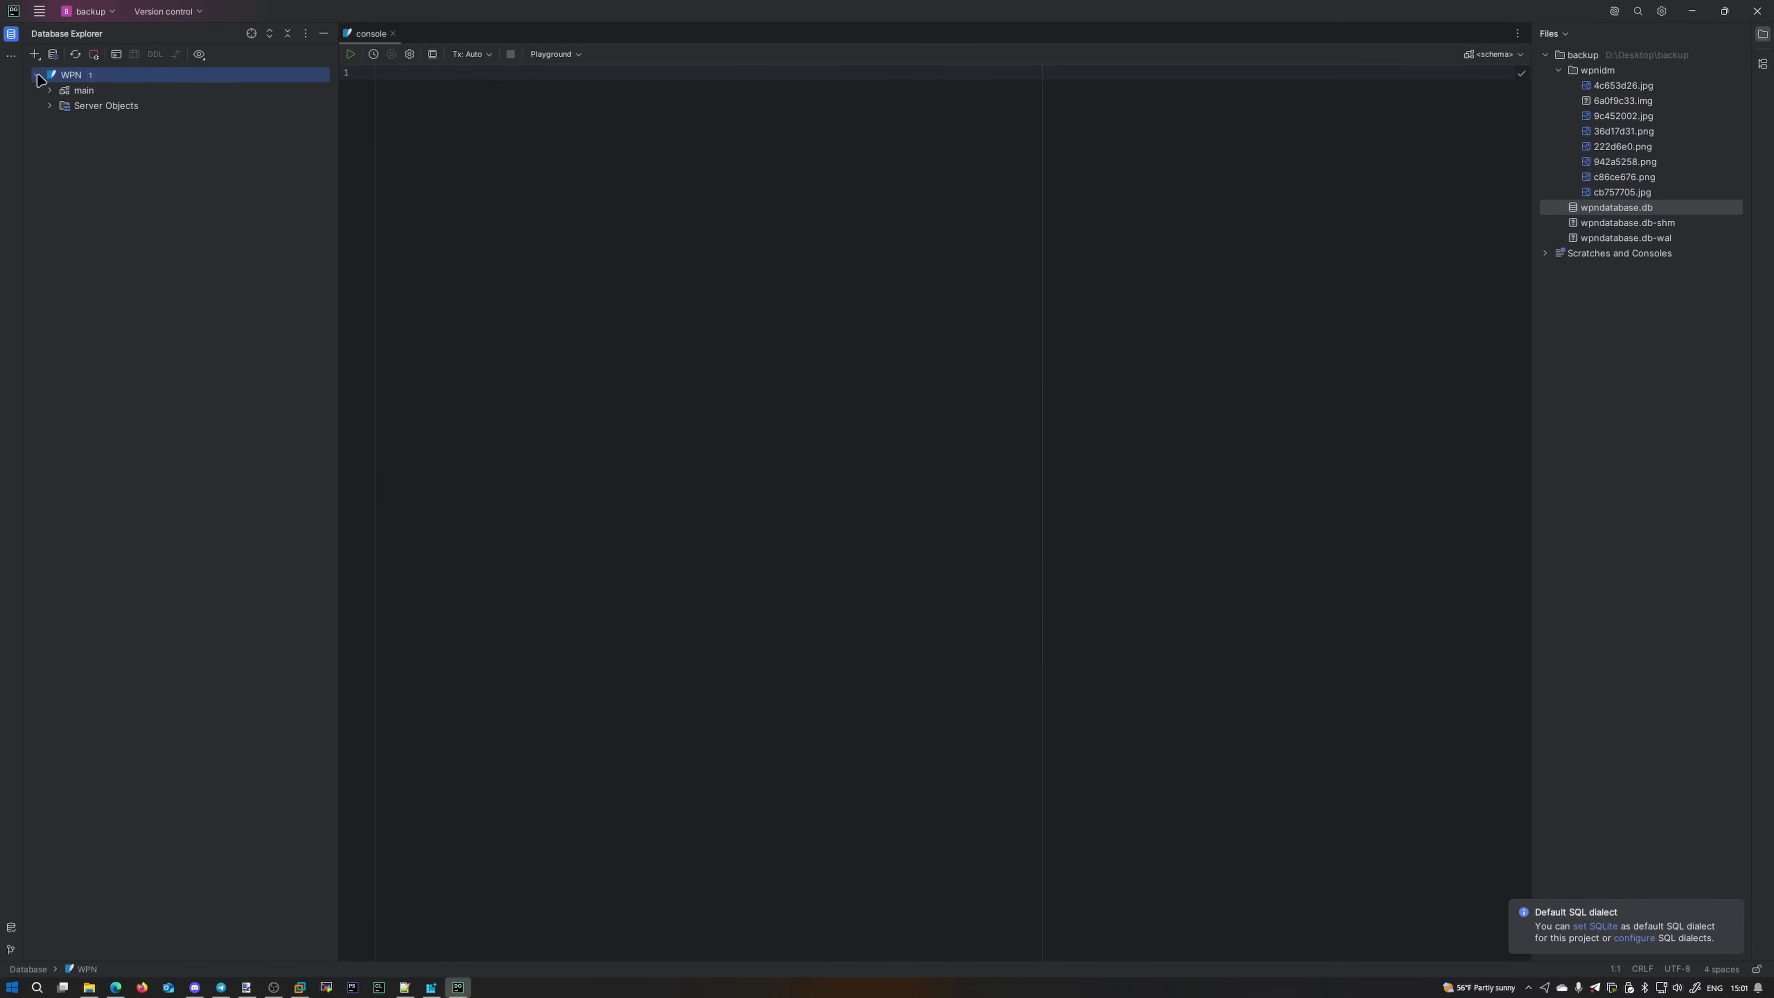
{"action": "left_click", "coordinate": [51, 91]}
{"action": "left_click", "coordinate": [62, 105]}
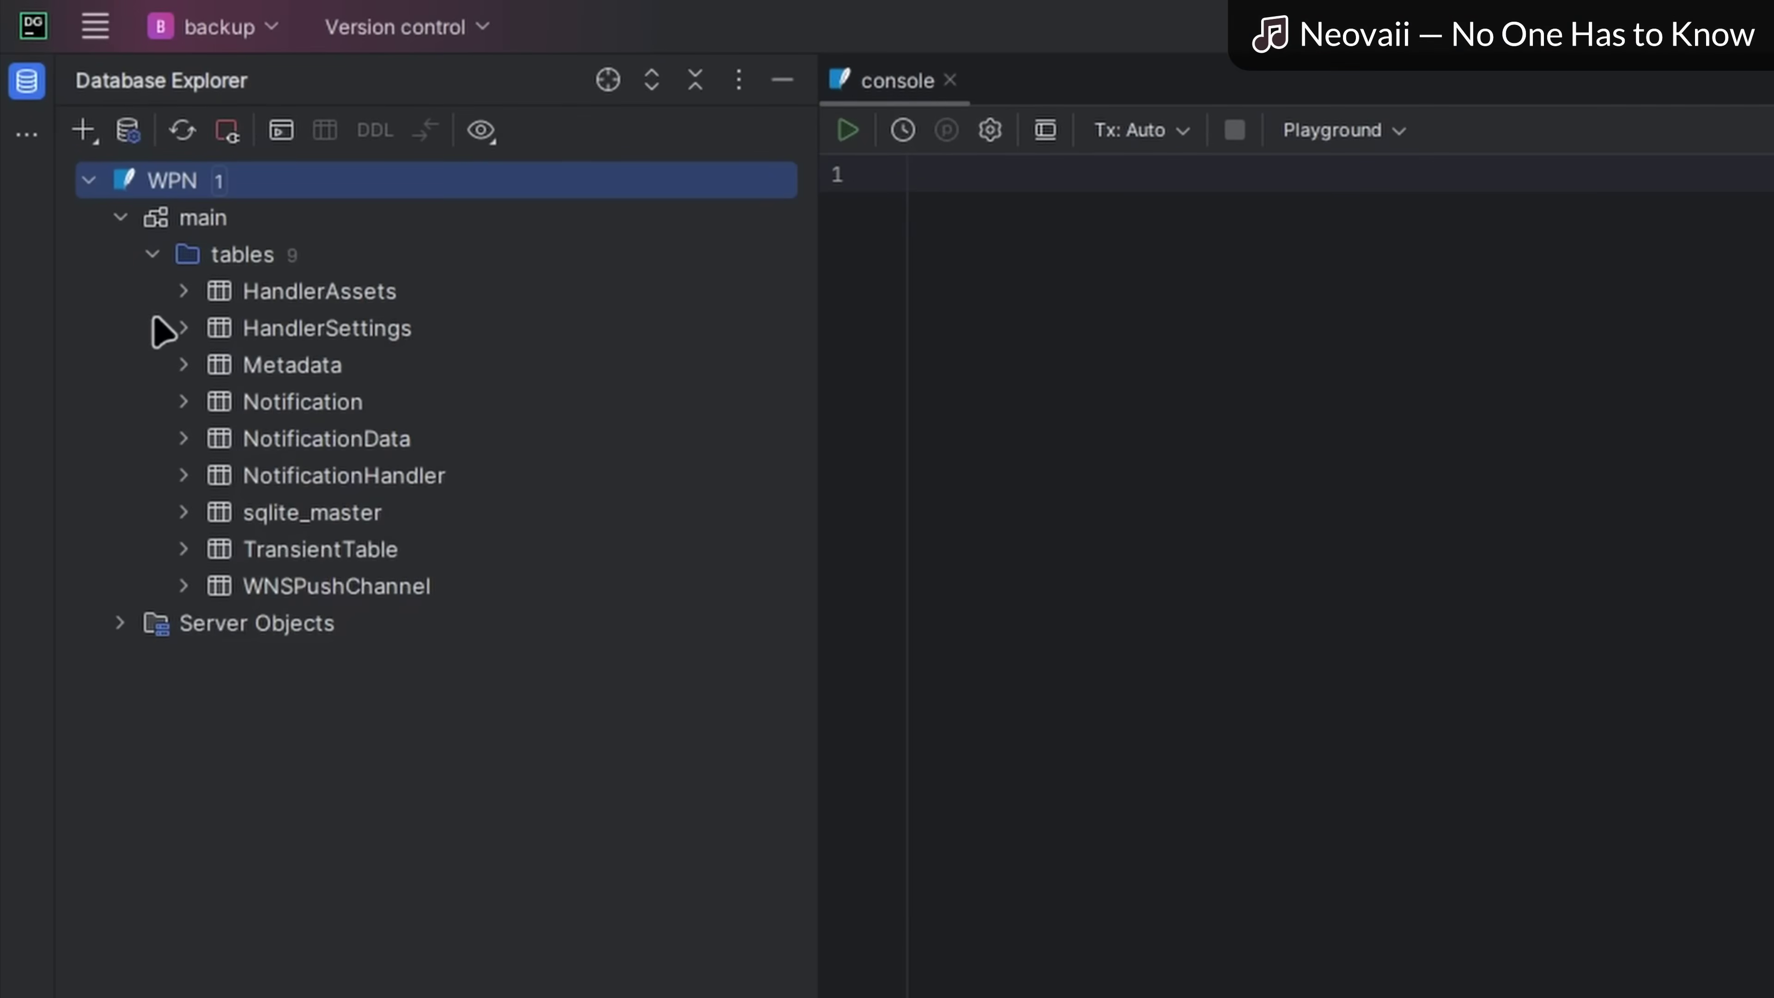
Examine the structure of the HandlerAssets, NotificationHandler and NotificationData tables, including the columns of NotificationData.
{"action": "left_click", "coordinate": [308, 297]}
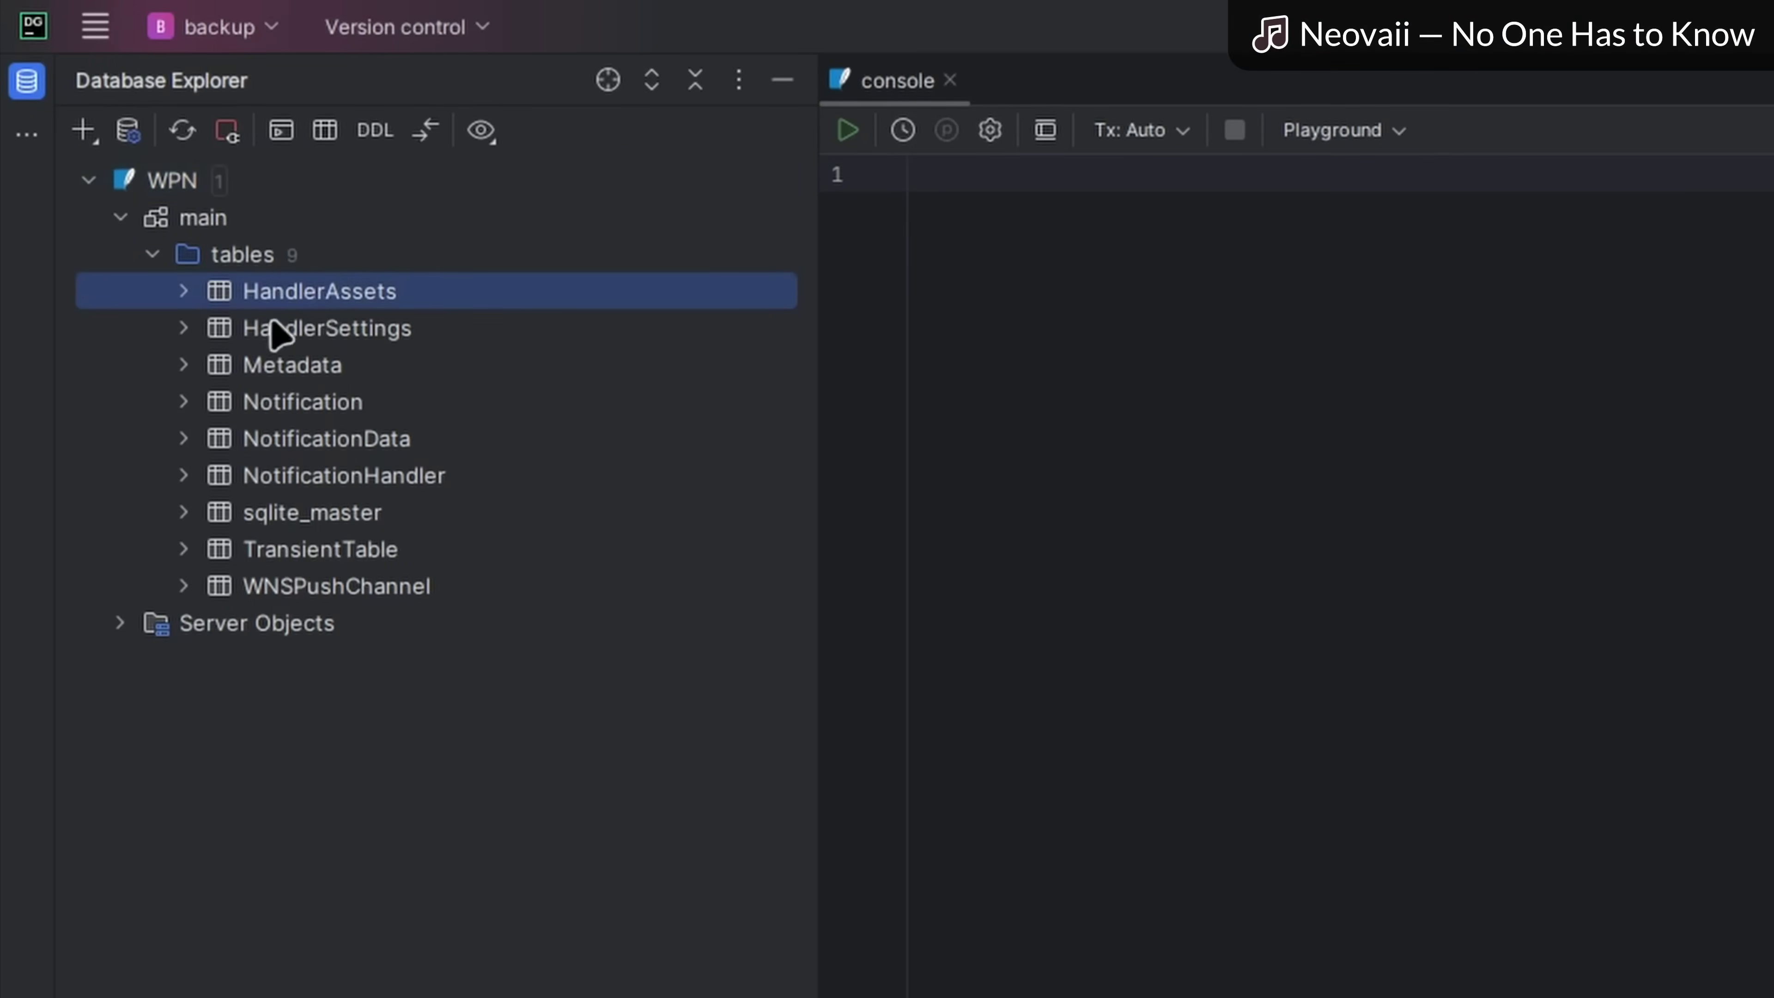
{"action": "left_click", "coordinate": [183, 291]}
{"action": "left_click", "coordinate": [184, 291]}
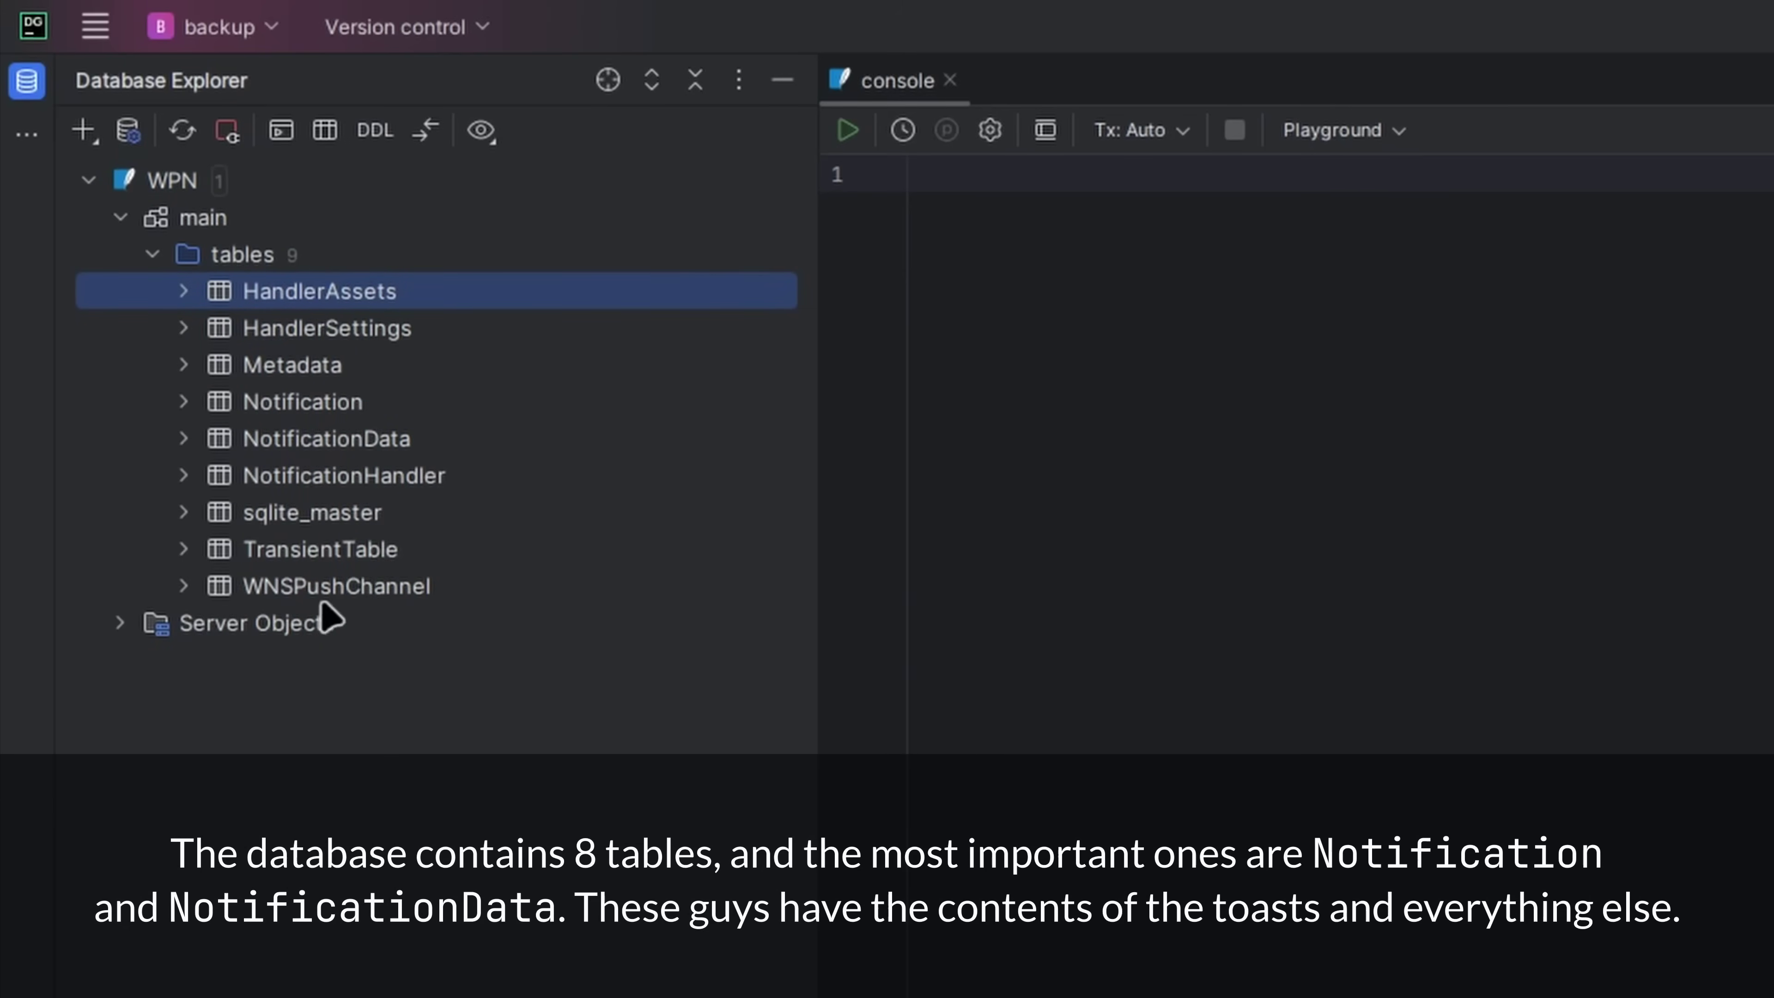
{"action": "left_click", "coordinate": [195, 478]}
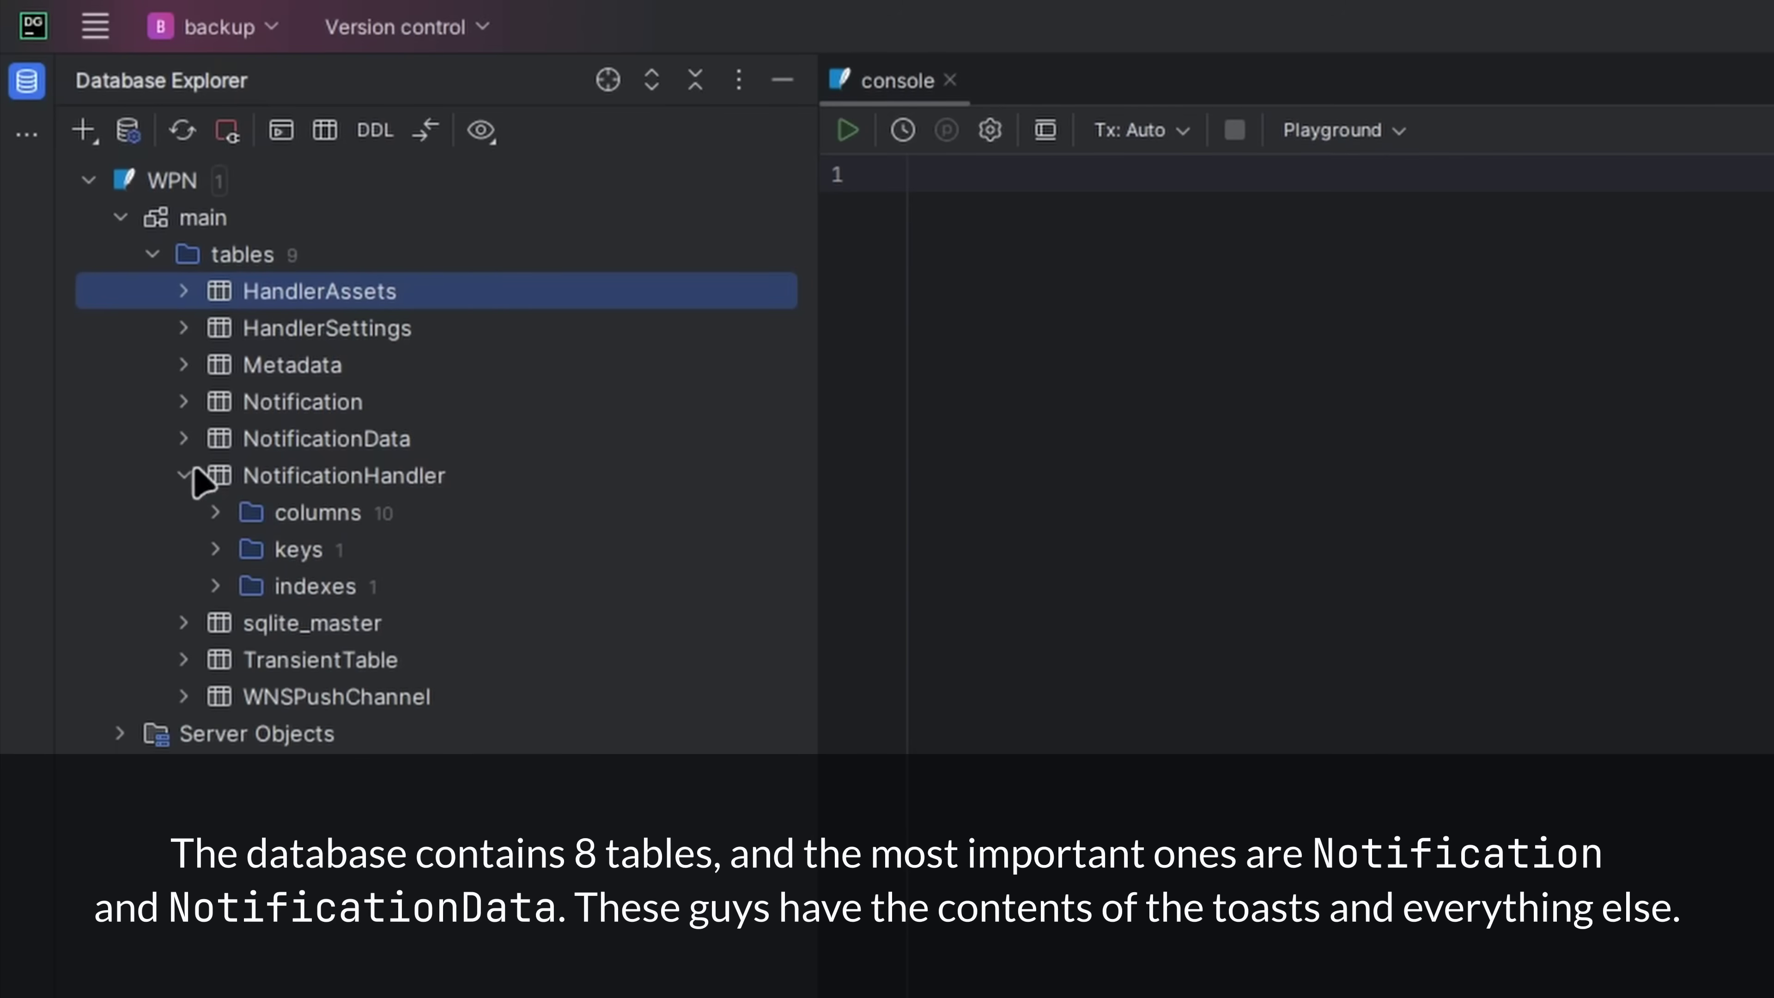
{"action": "left_click", "coordinate": [196, 469]}
{"action": "left_click", "coordinate": [187, 440]}
{"action": "left_click", "coordinate": [215, 476]}
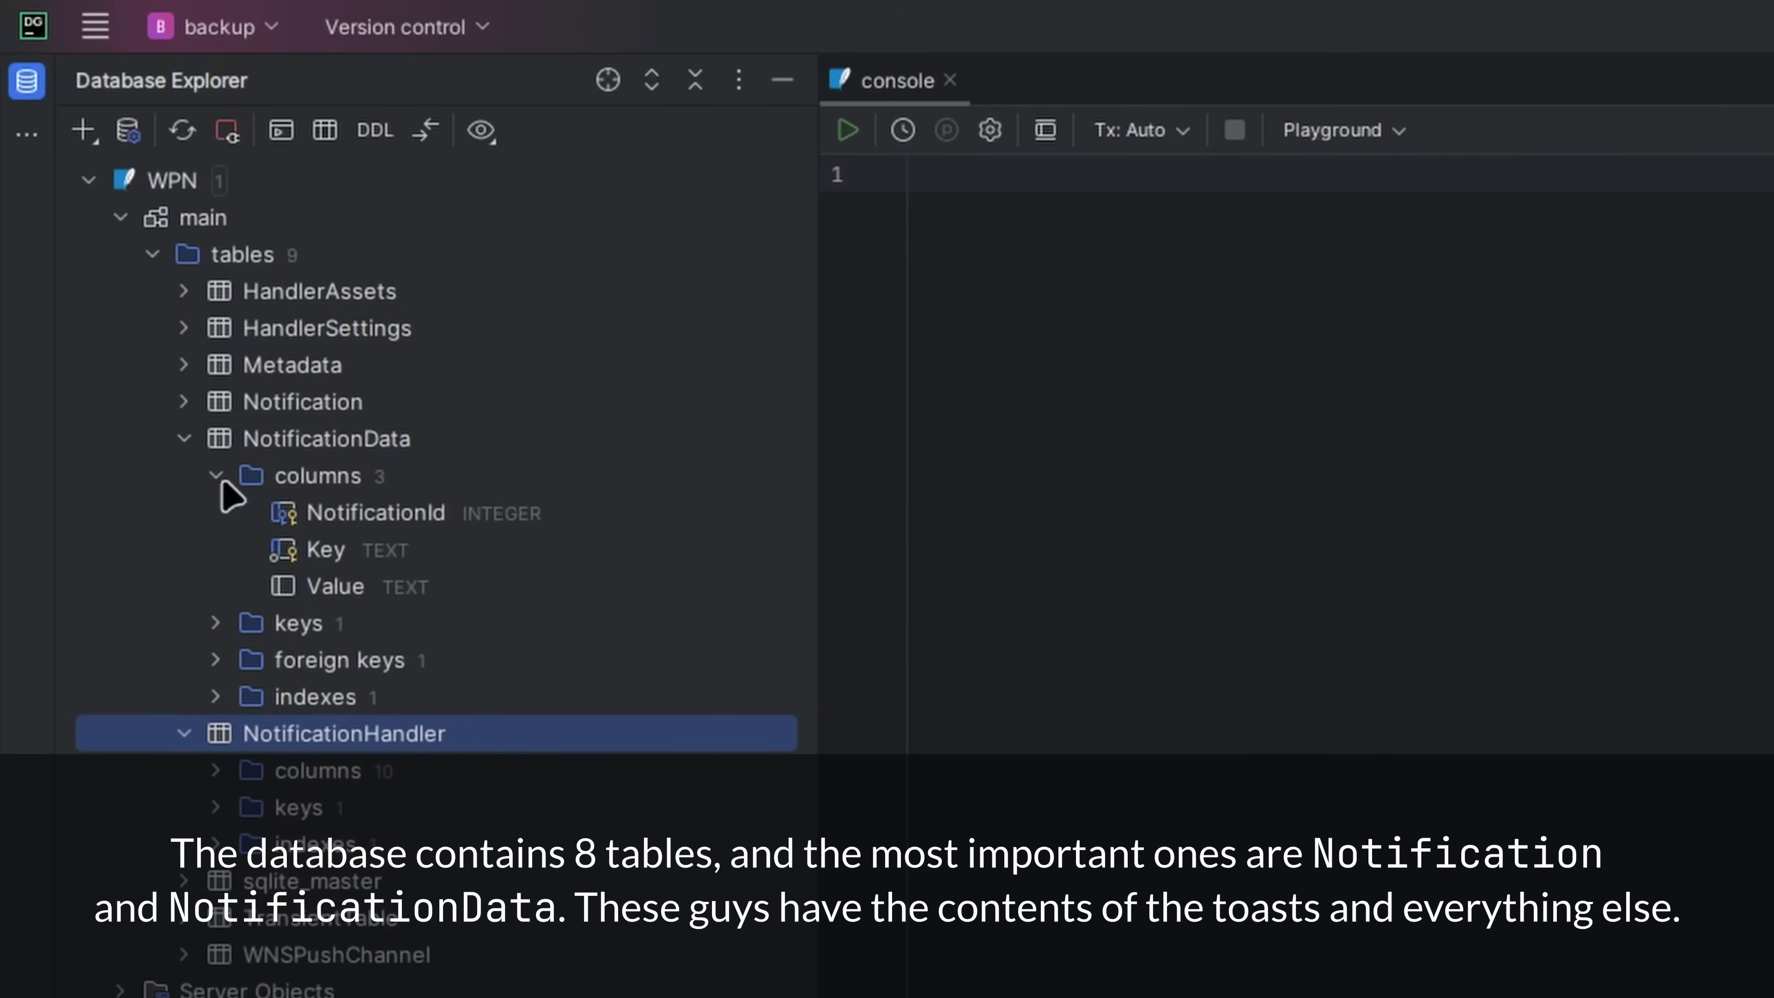
{"action": "left_click", "coordinate": [218, 477]}
Open the NotificationData and Notification tables and look through their rows and columns.
{"action": "double_click", "coordinate": [287, 440]}
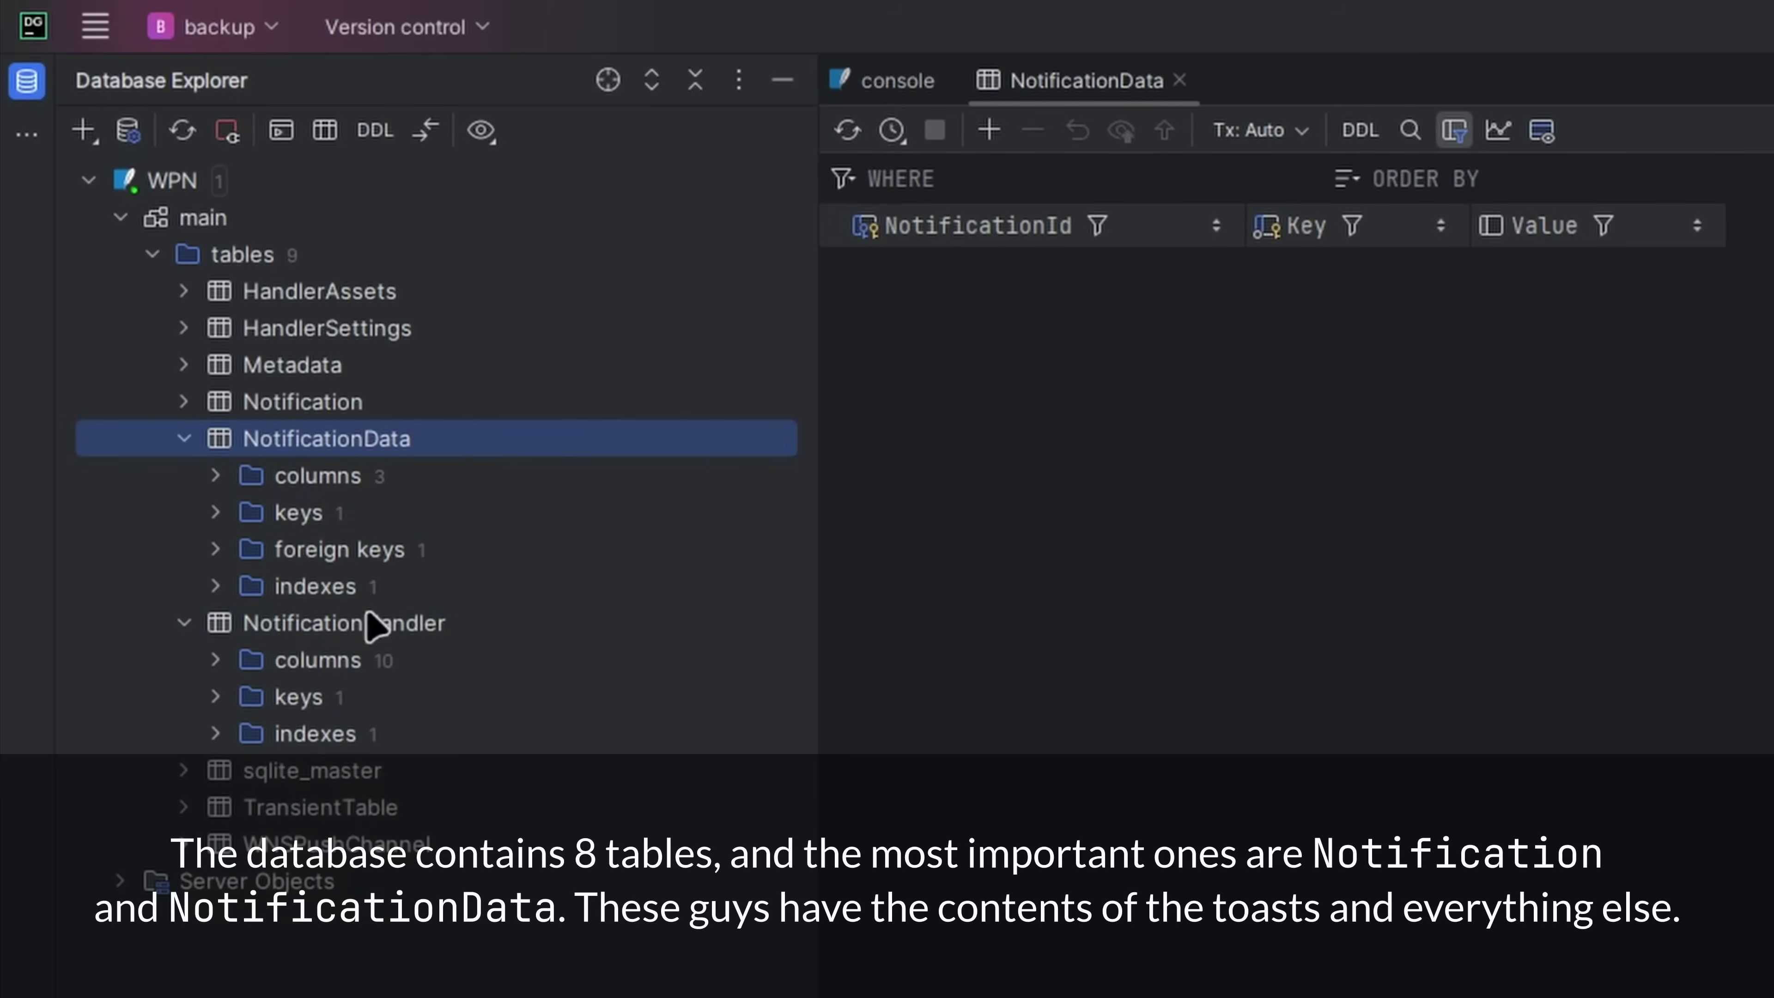
{"action": "double_click", "coordinate": [316, 402]}
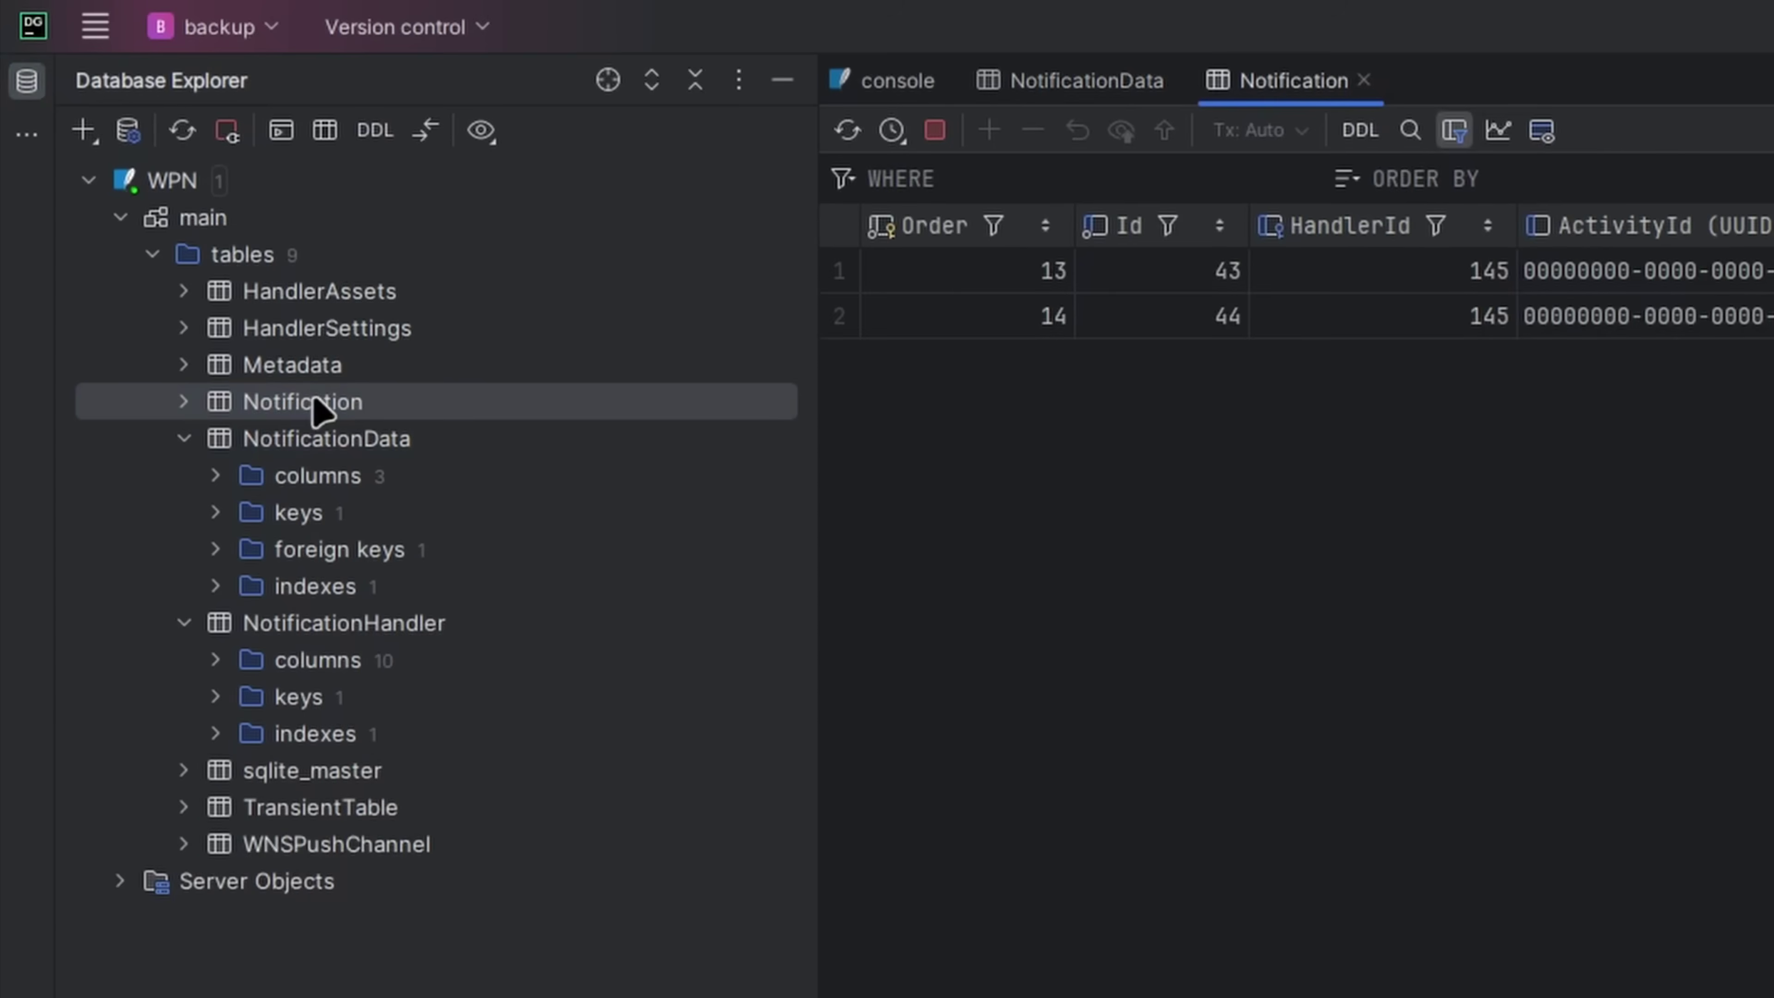
{"action": "left_click", "coordinate": [1098, 82]}
{"action": "left_click", "coordinate": [1267, 84]}
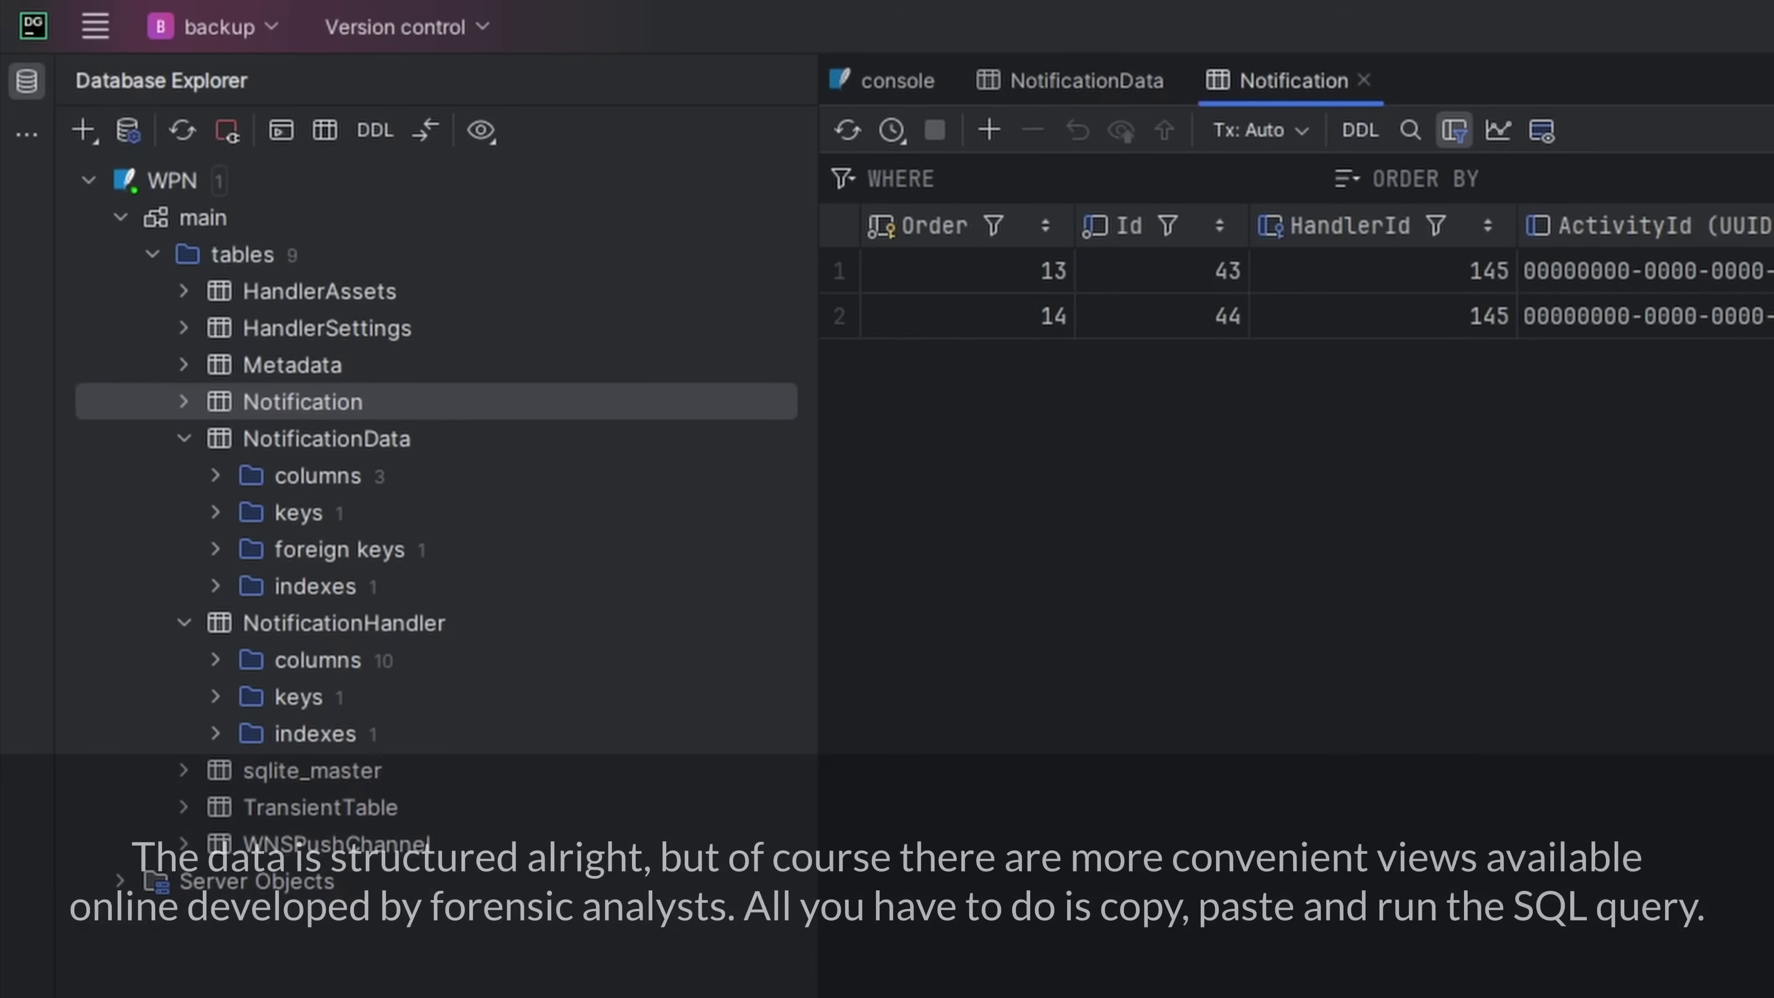
{"action": "scroll", "coordinate": [1292, 293], "scroll_direction": "right", "scroll_amount": 5}
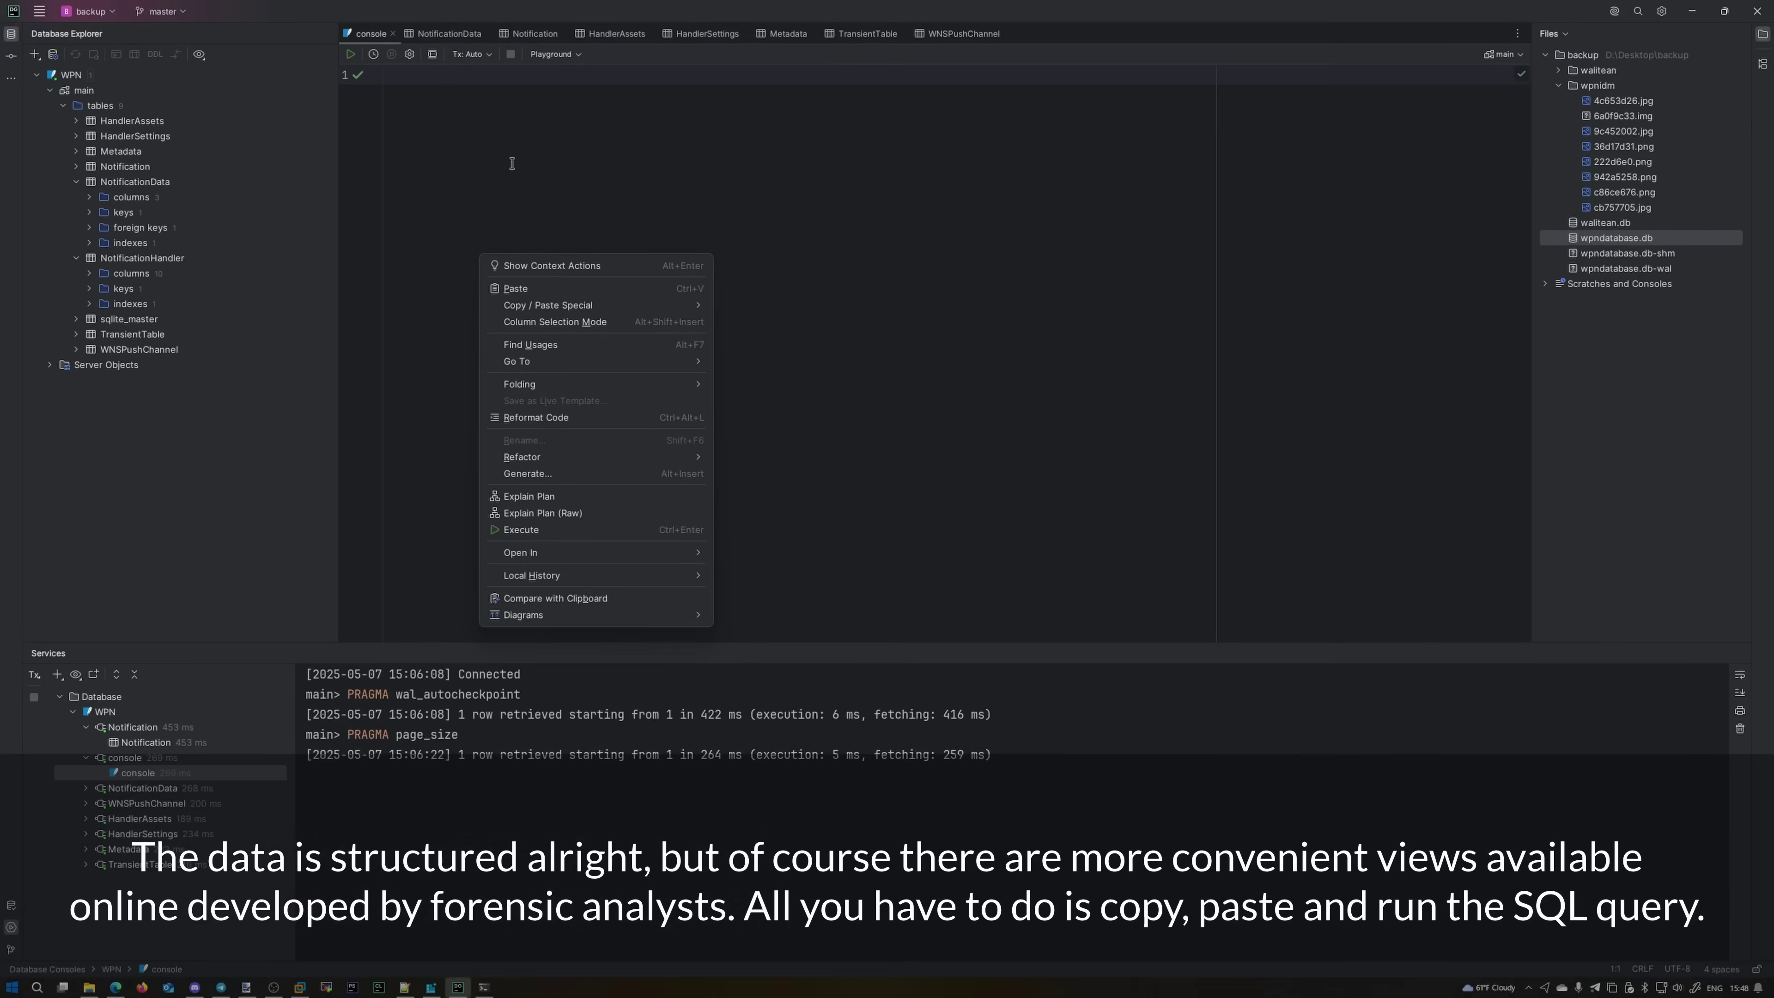
Paste the SELECT query joining Notification, NotificationHandler and WNSPushChannel into the WPN console, run it, and review the result columns.
{"action": "key", "text": "Escape"}
{"action": "scroll", "coordinate": [491, 128], "scroll_direction": "up", "scroll_amount": 10}
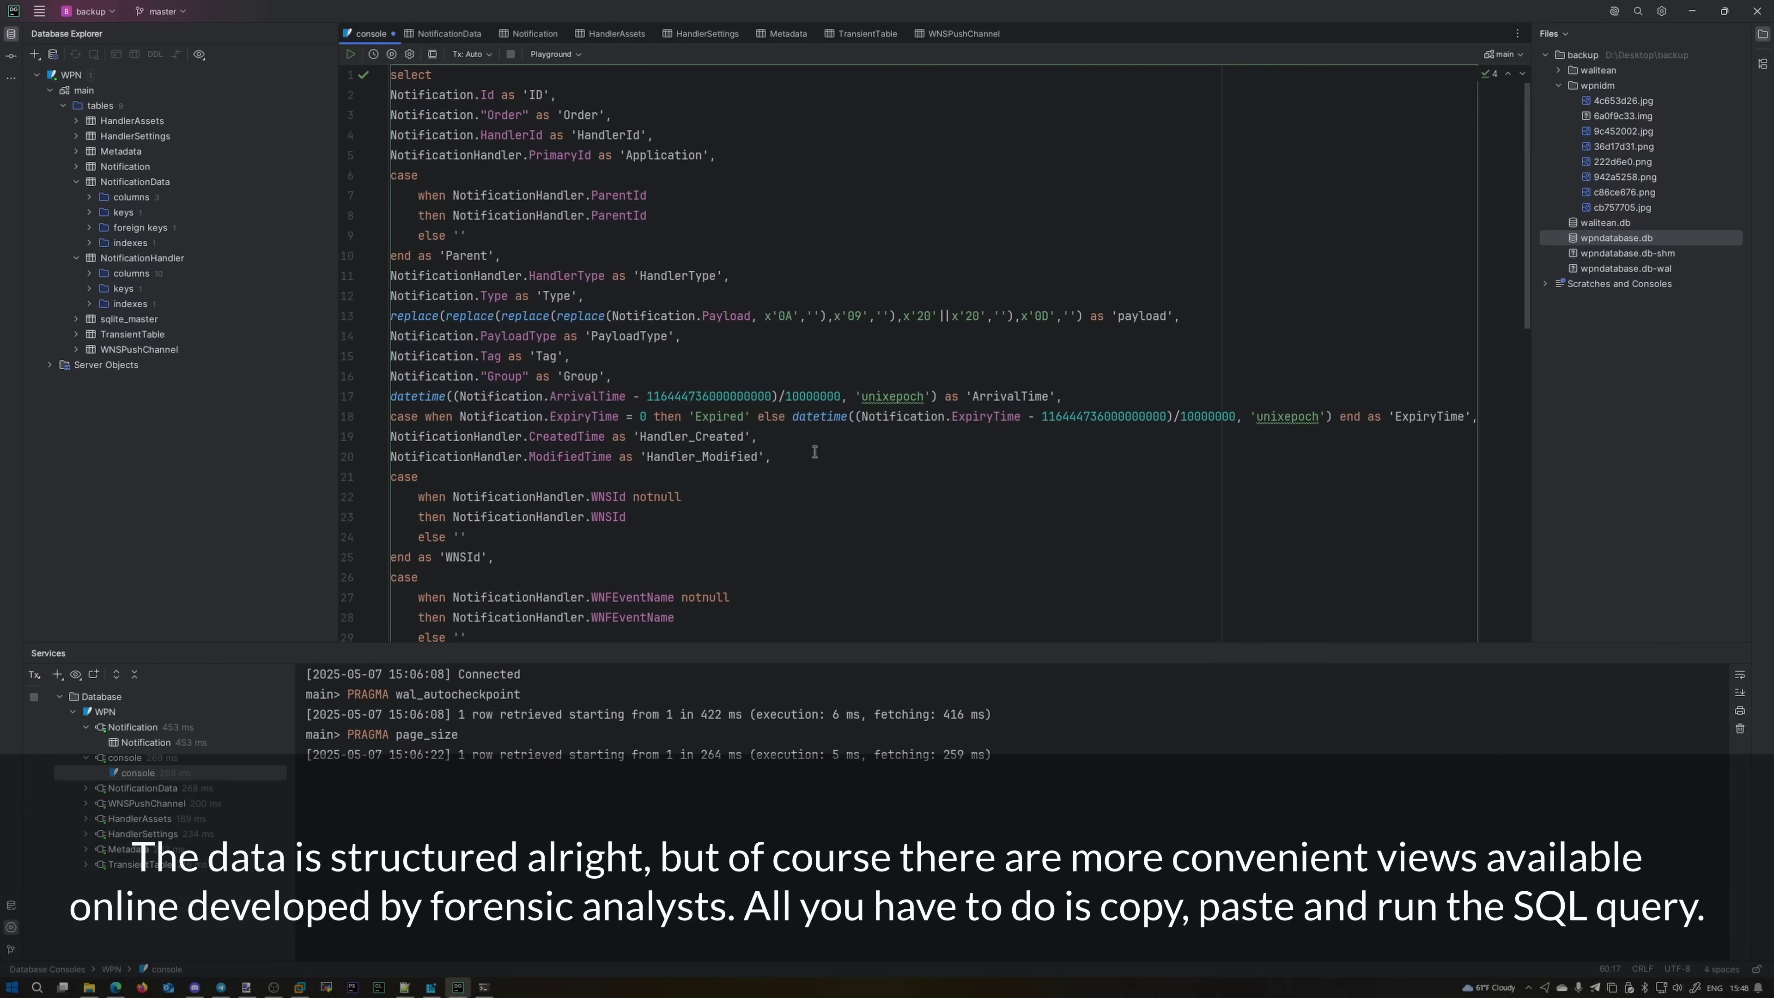
{"action": "scroll", "coordinate": [859, 425], "scroll_direction": "down", "scroll_amount": 12}
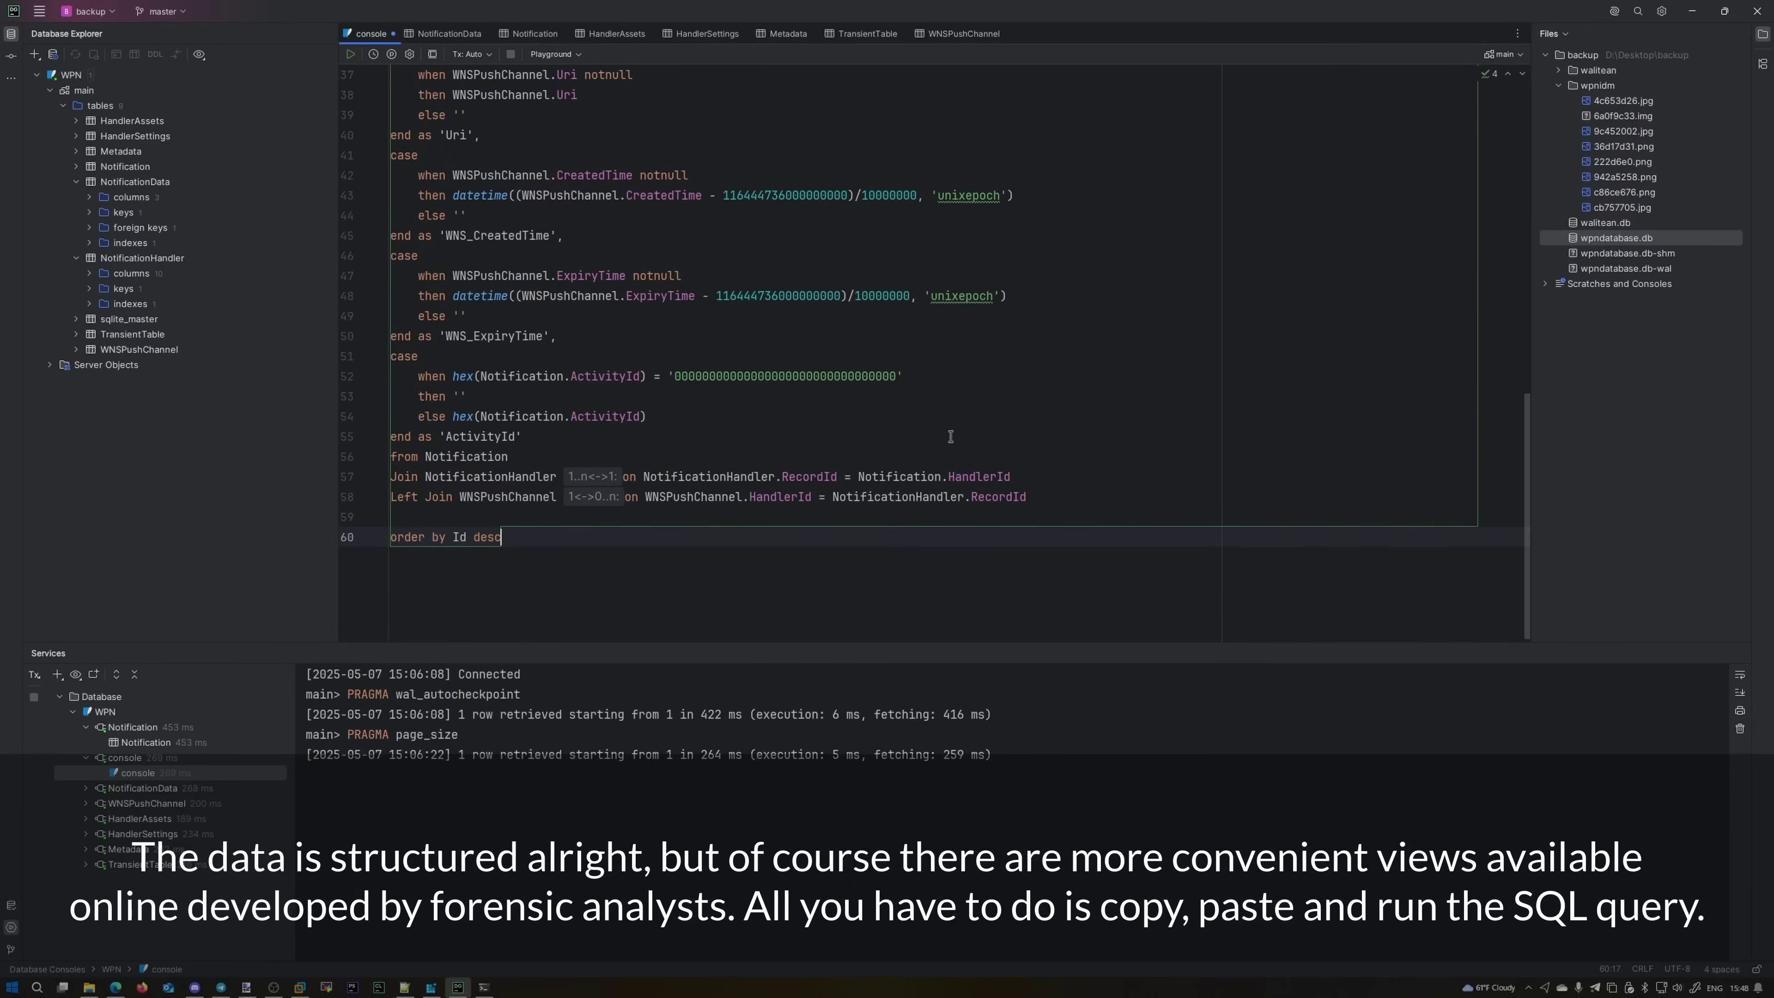
{"action": "scroll", "coordinate": [951, 437], "scroll_direction": "up", "scroll_amount": 12}
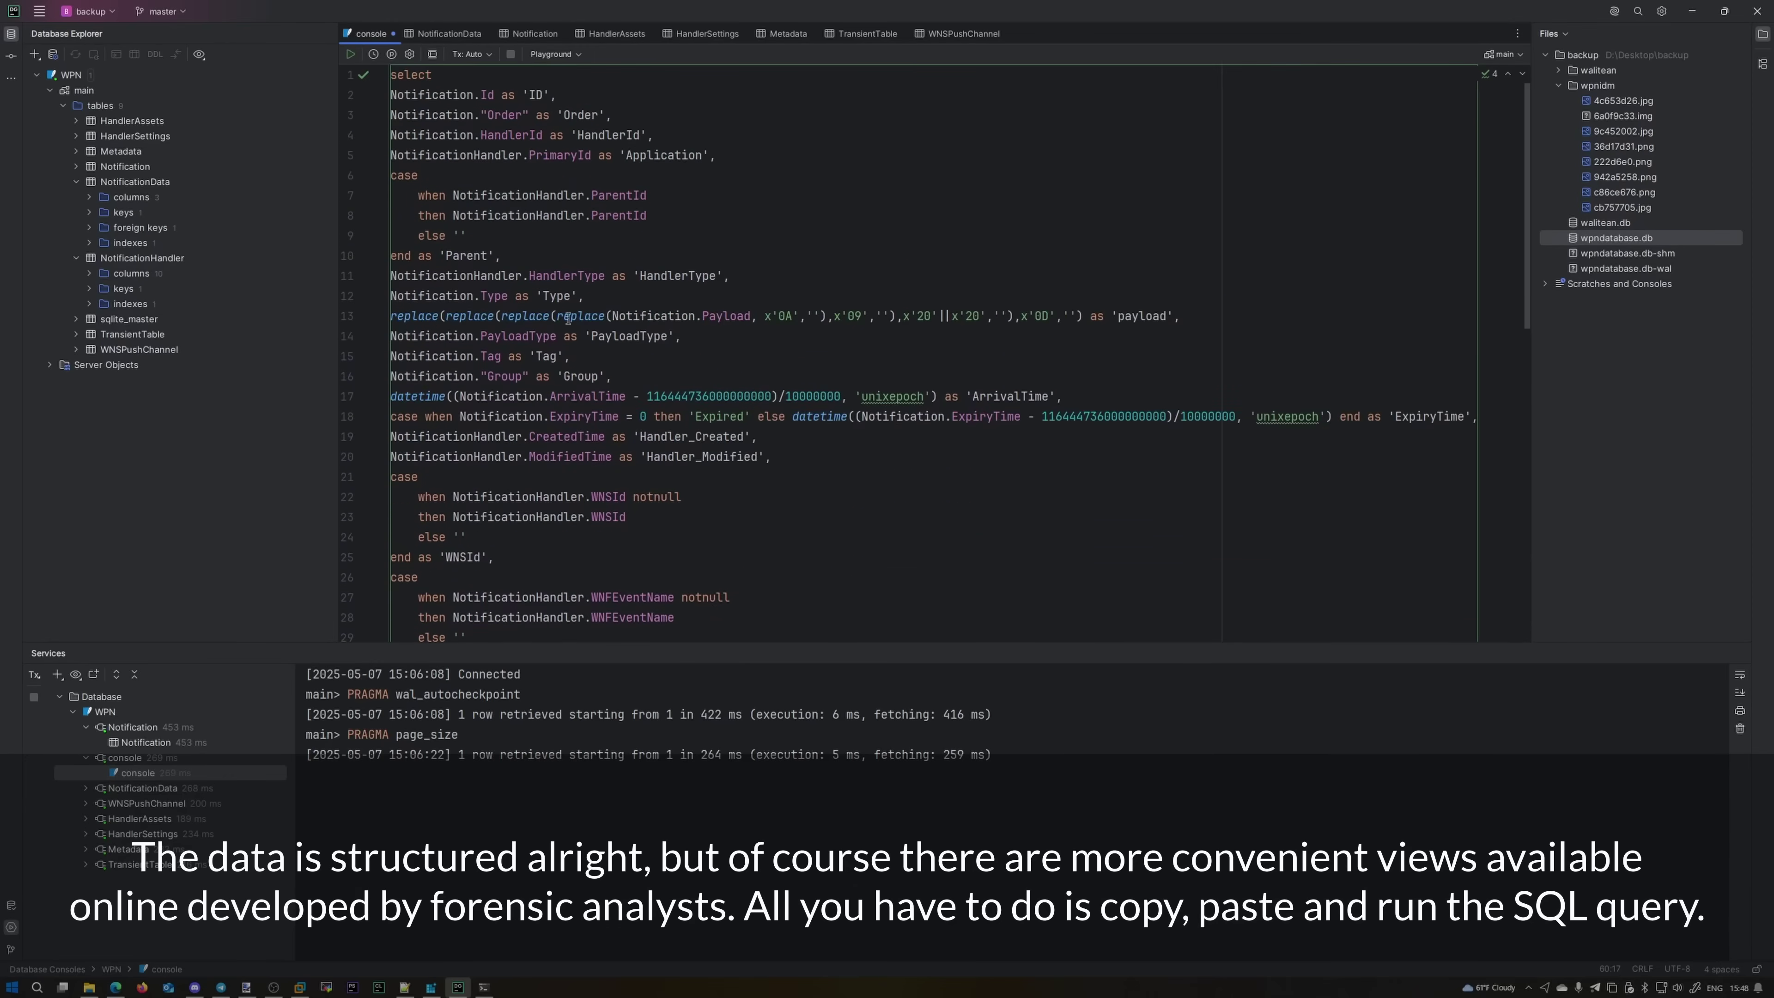
{"action": "left_click", "coordinate": [350, 55]}
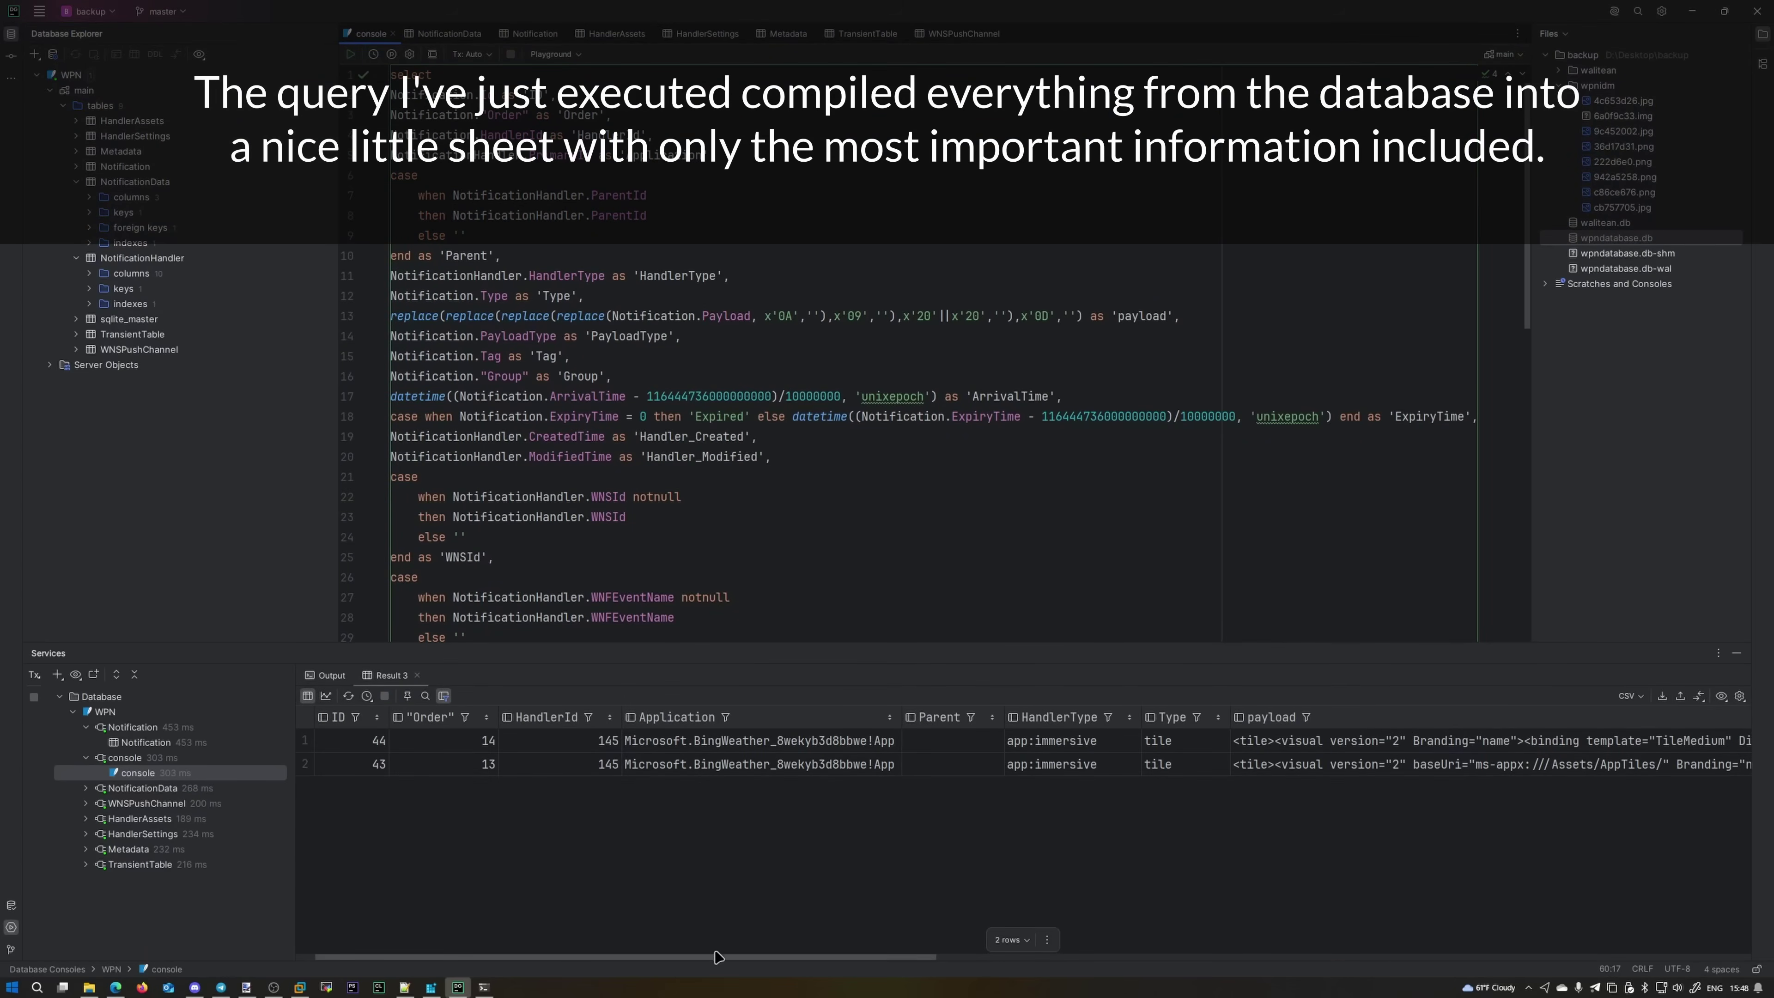
{"action": "left_click_drag", "start_coordinate": [716, 957], "coordinate": [758, 995]}
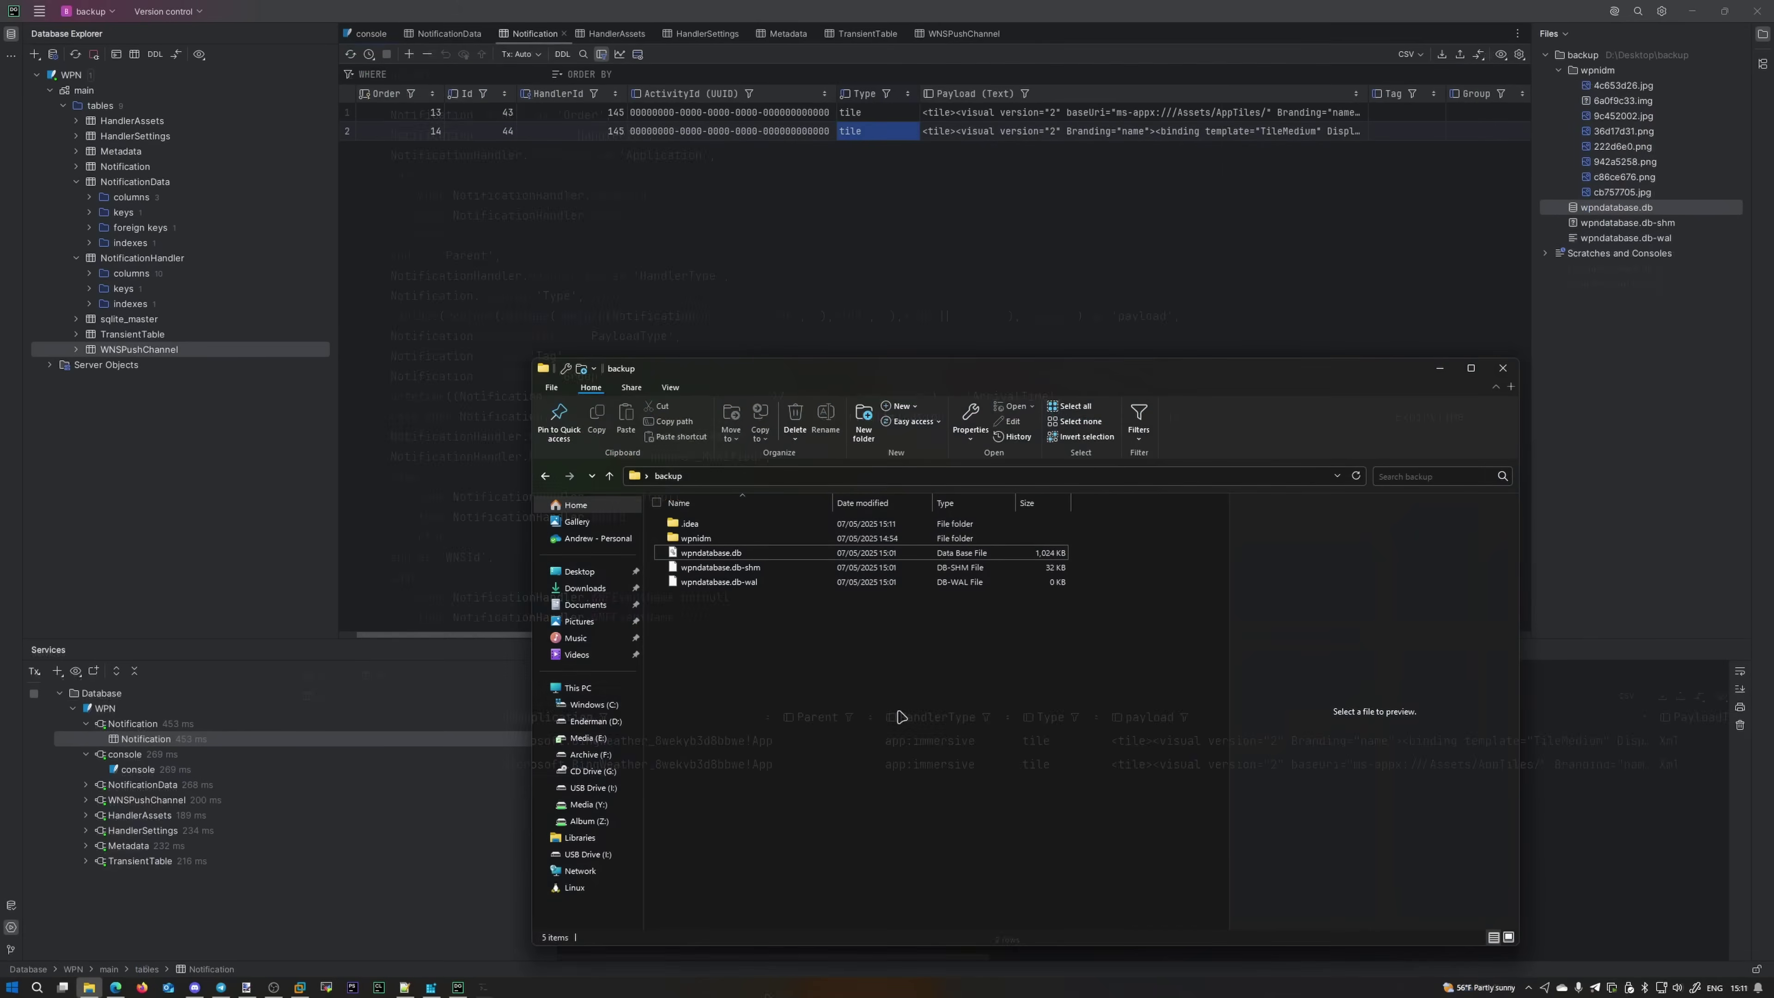
{"action": "right_click", "coordinate": [901, 716]}
{"action": "left_click", "coordinate": [936, 620]}
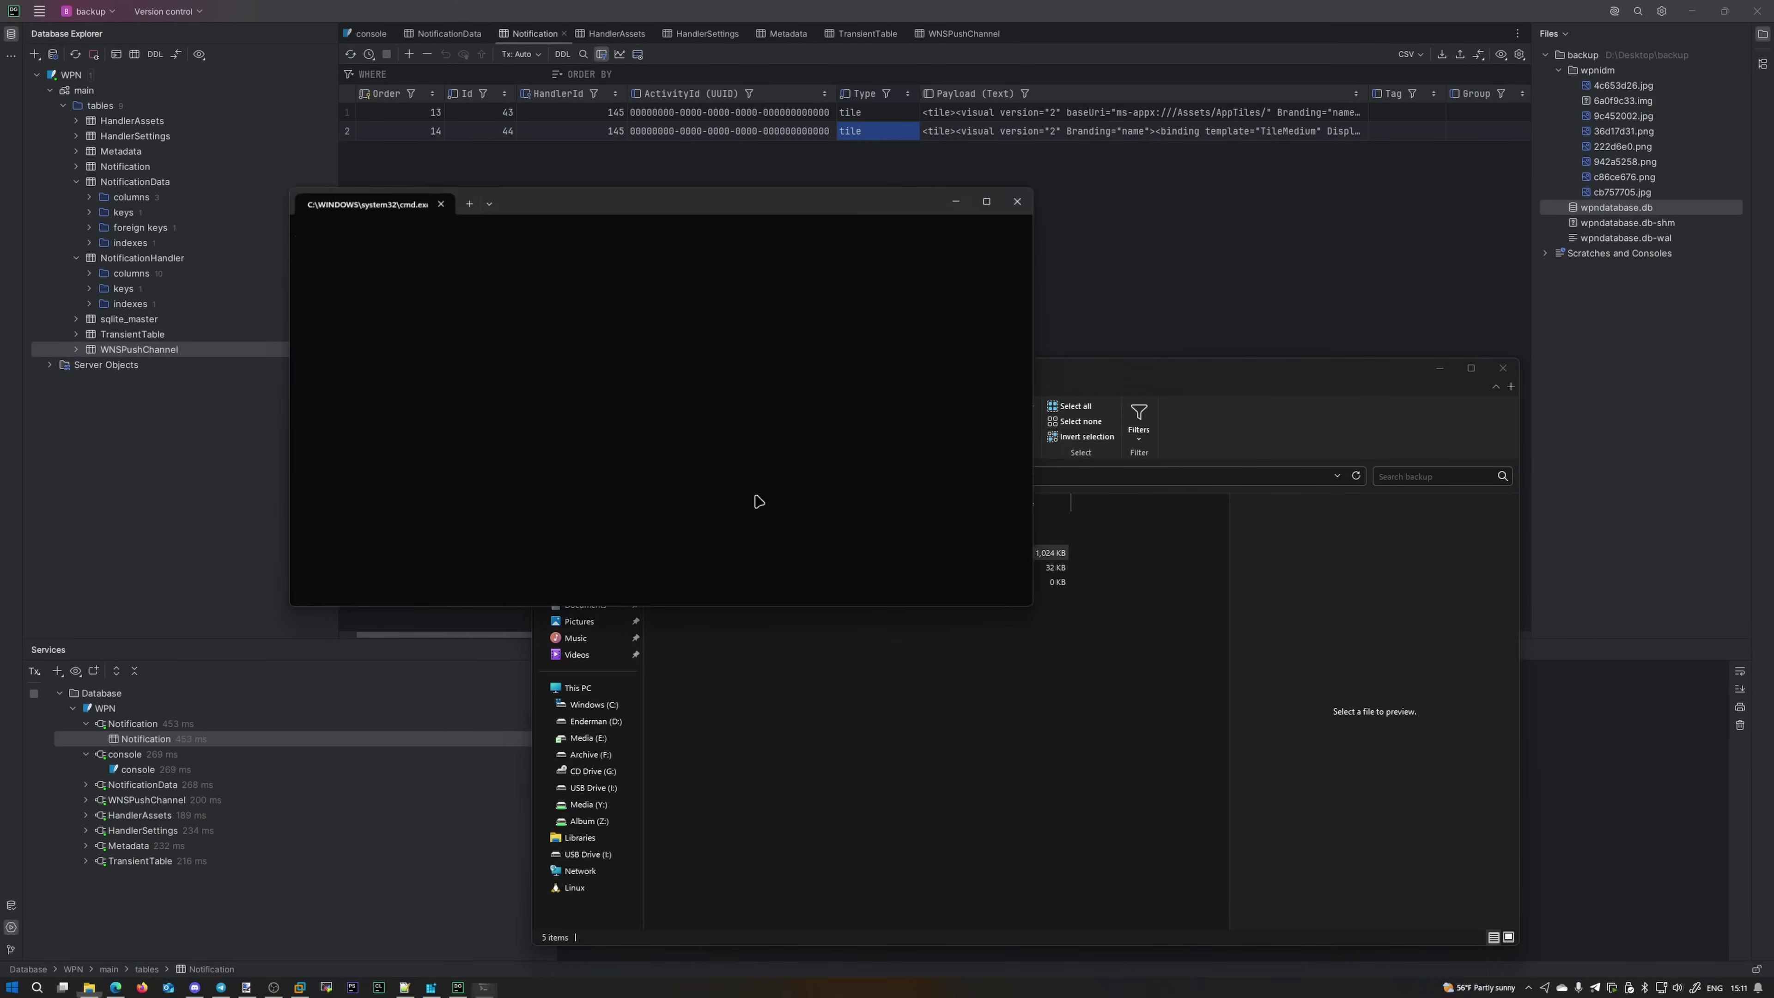
{"action": "left_click_drag", "start_coordinate": [519, 209], "coordinate": [1159, 527]}
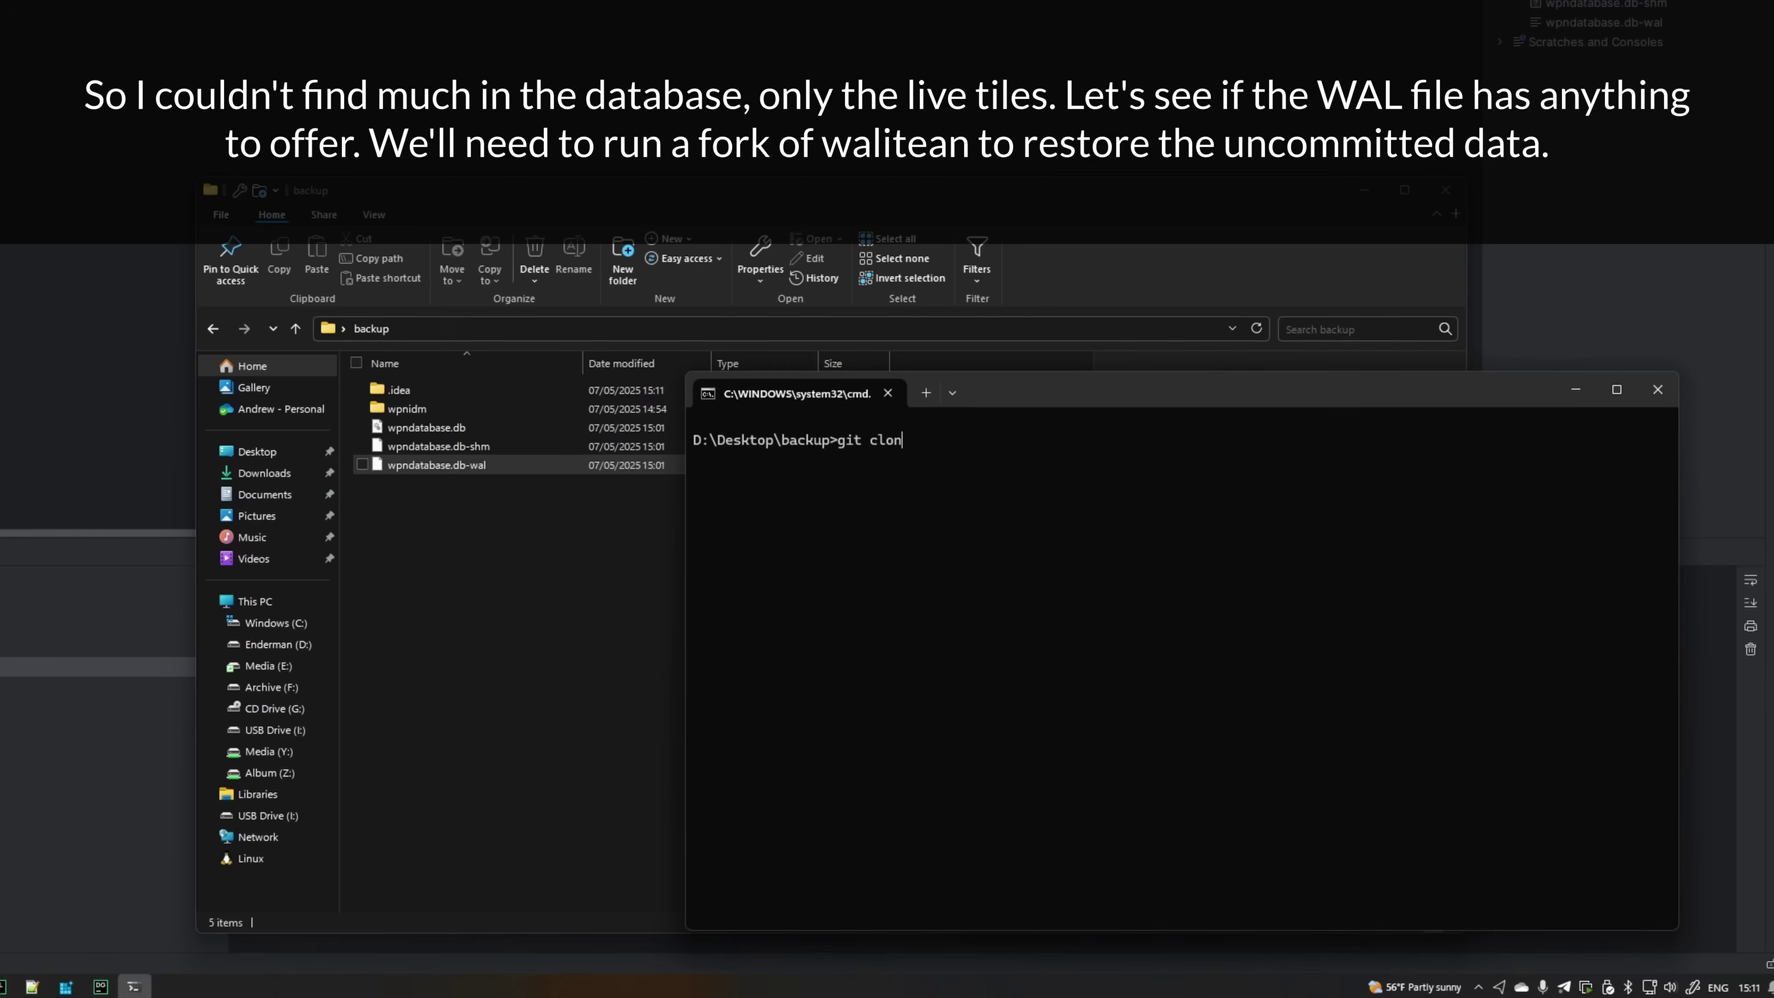
{"action": "type", "text": "https://github.com/Beercow/walitean"}
{"action": "key", "text": "Return"}
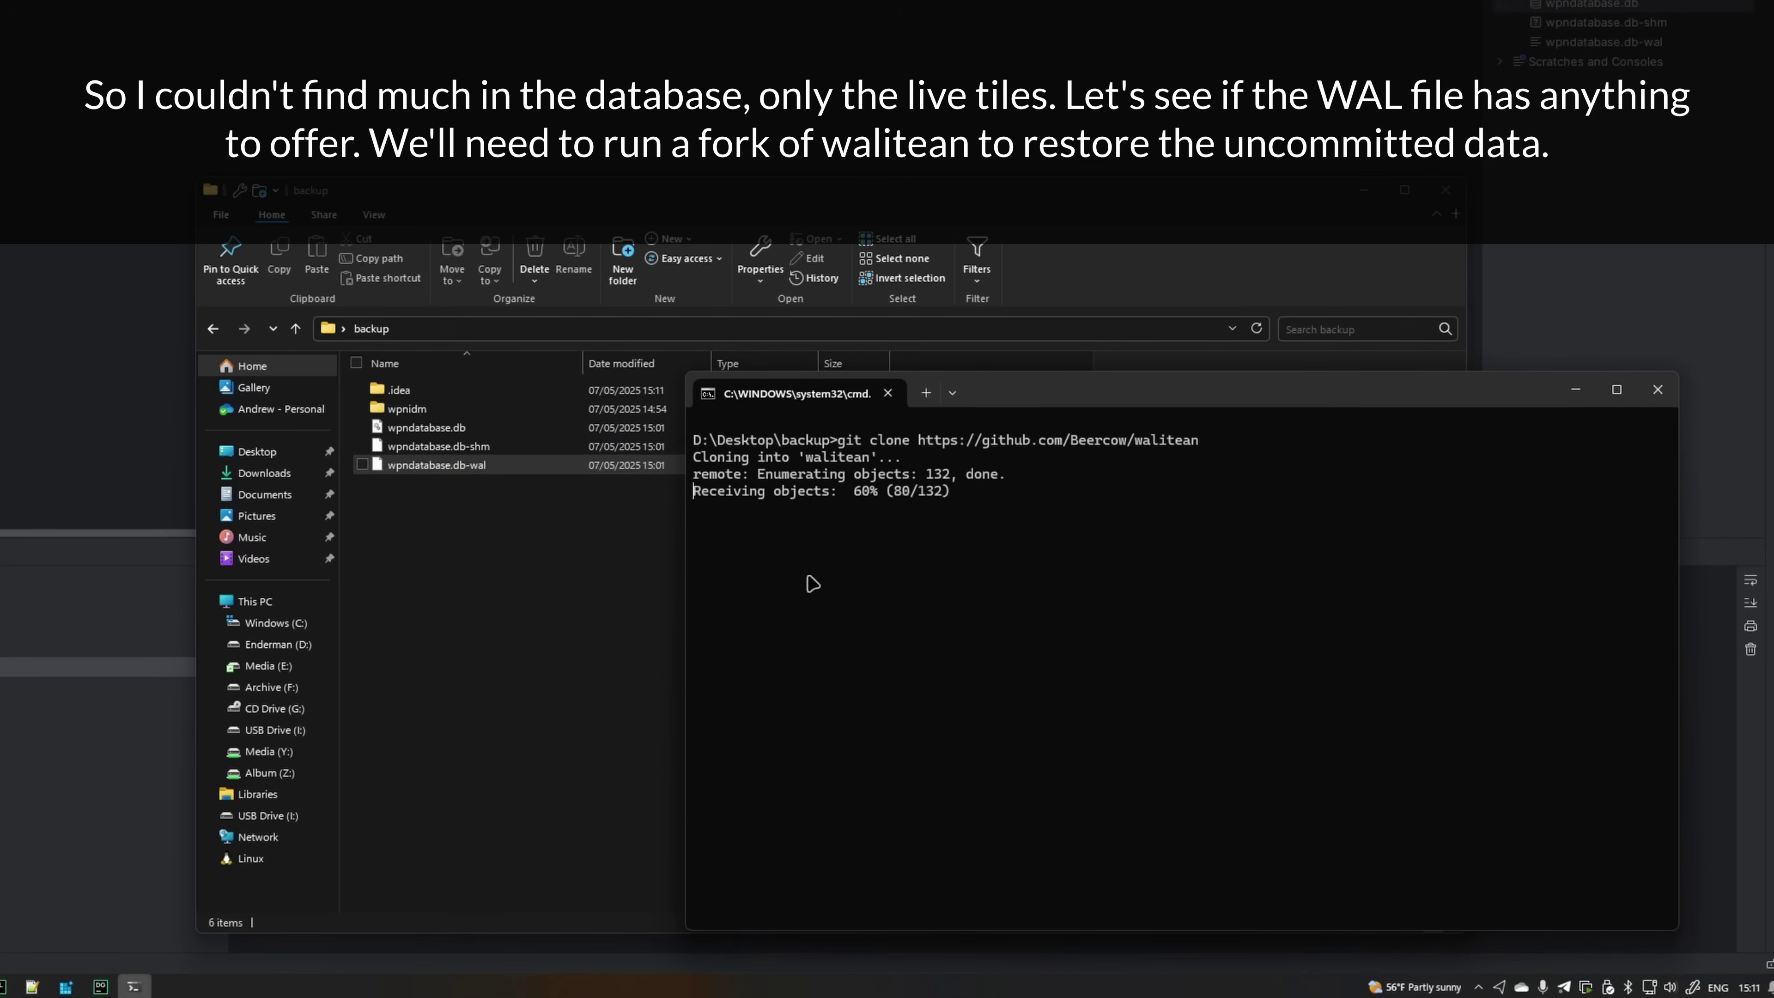
Open the cloned walitean folder in File Explorer and change the terminal's directory to walitean.
{"action": "left_click", "coordinate": [499, 519]}
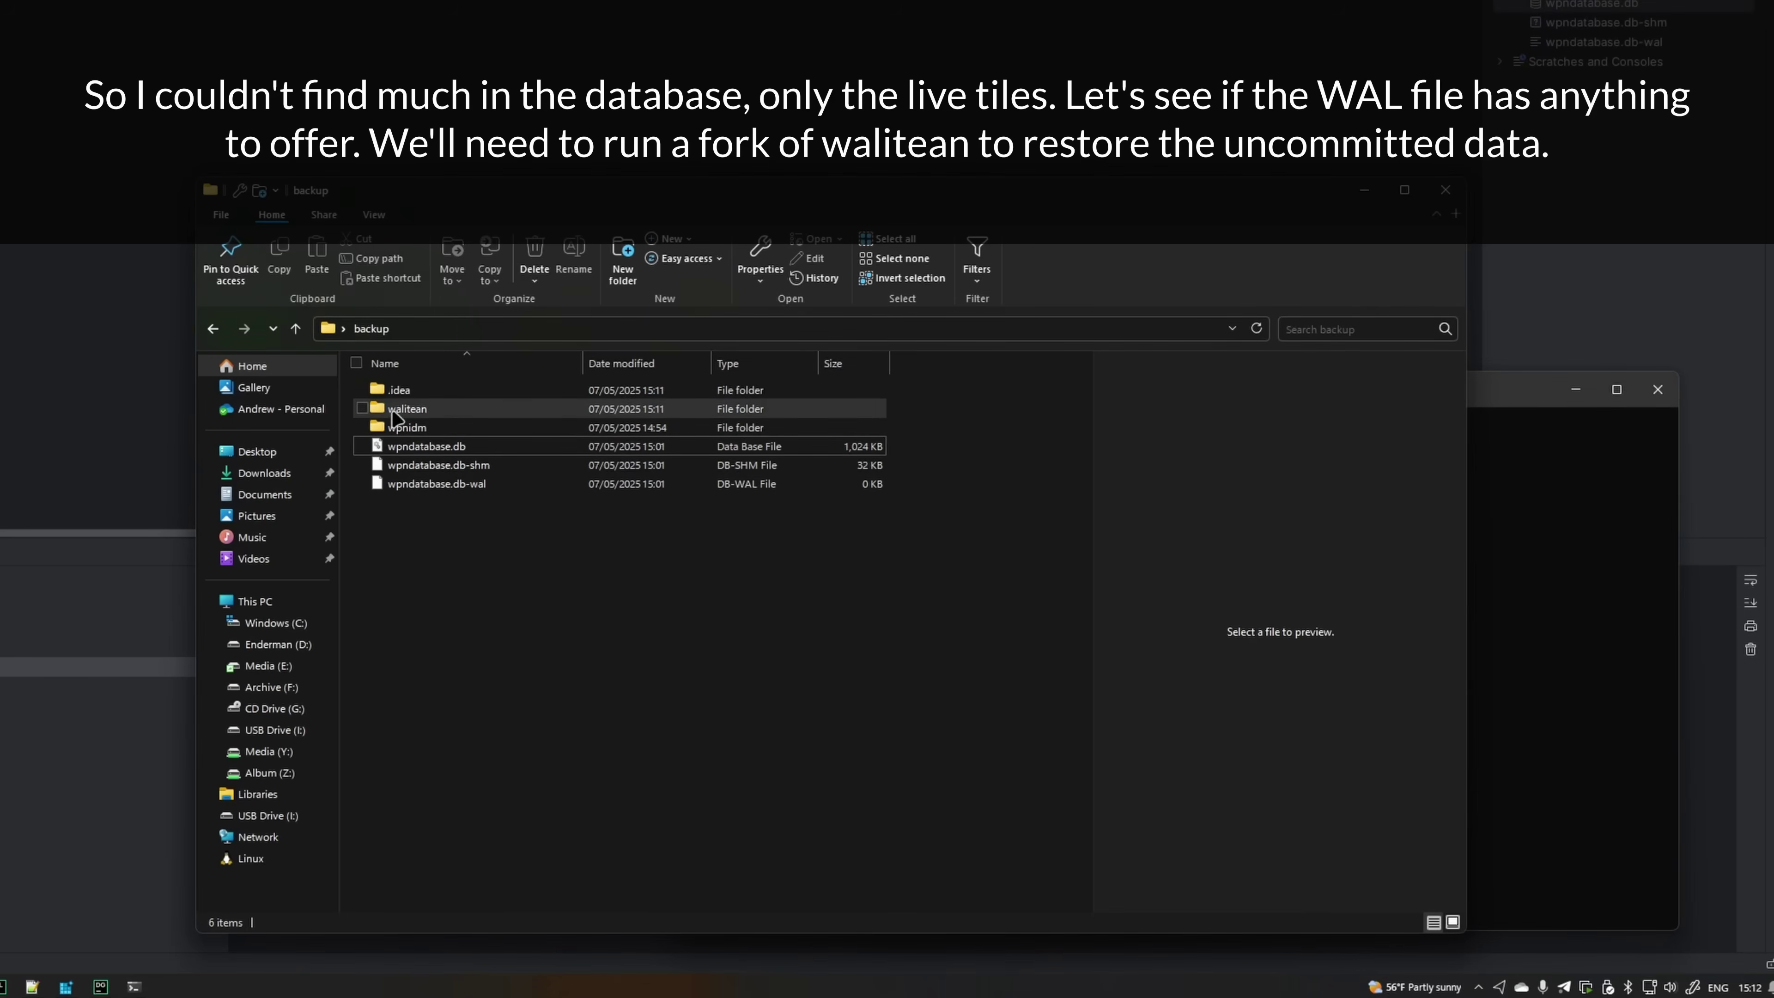
{"action": "double_click", "coordinate": [407, 409]}
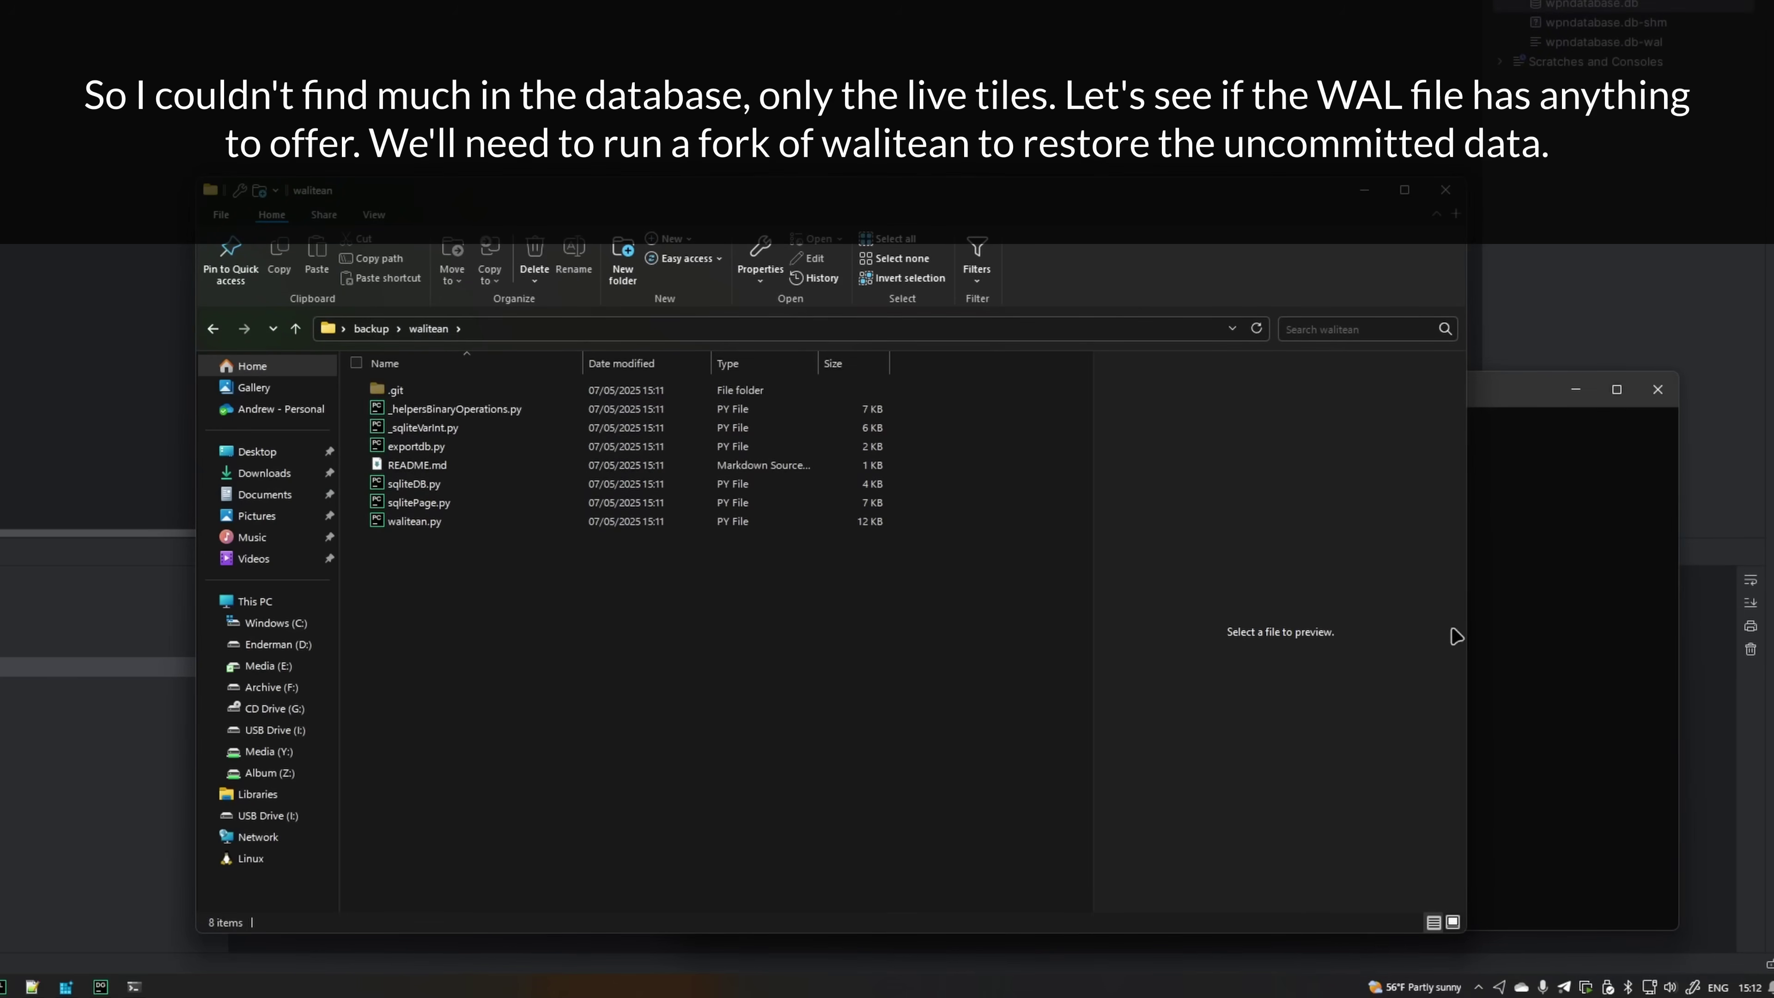
{"action": "left_click", "coordinate": [1545, 622]}
{"action": "type", "text": "cd walitean"}
{"action": "key", "text": "Return"}
Run walitean.py without arguments using C:\Python27\python.exe, correcting the missing .py extension of the first attempt.
{"action": "type", "text": "C:\\Py"}
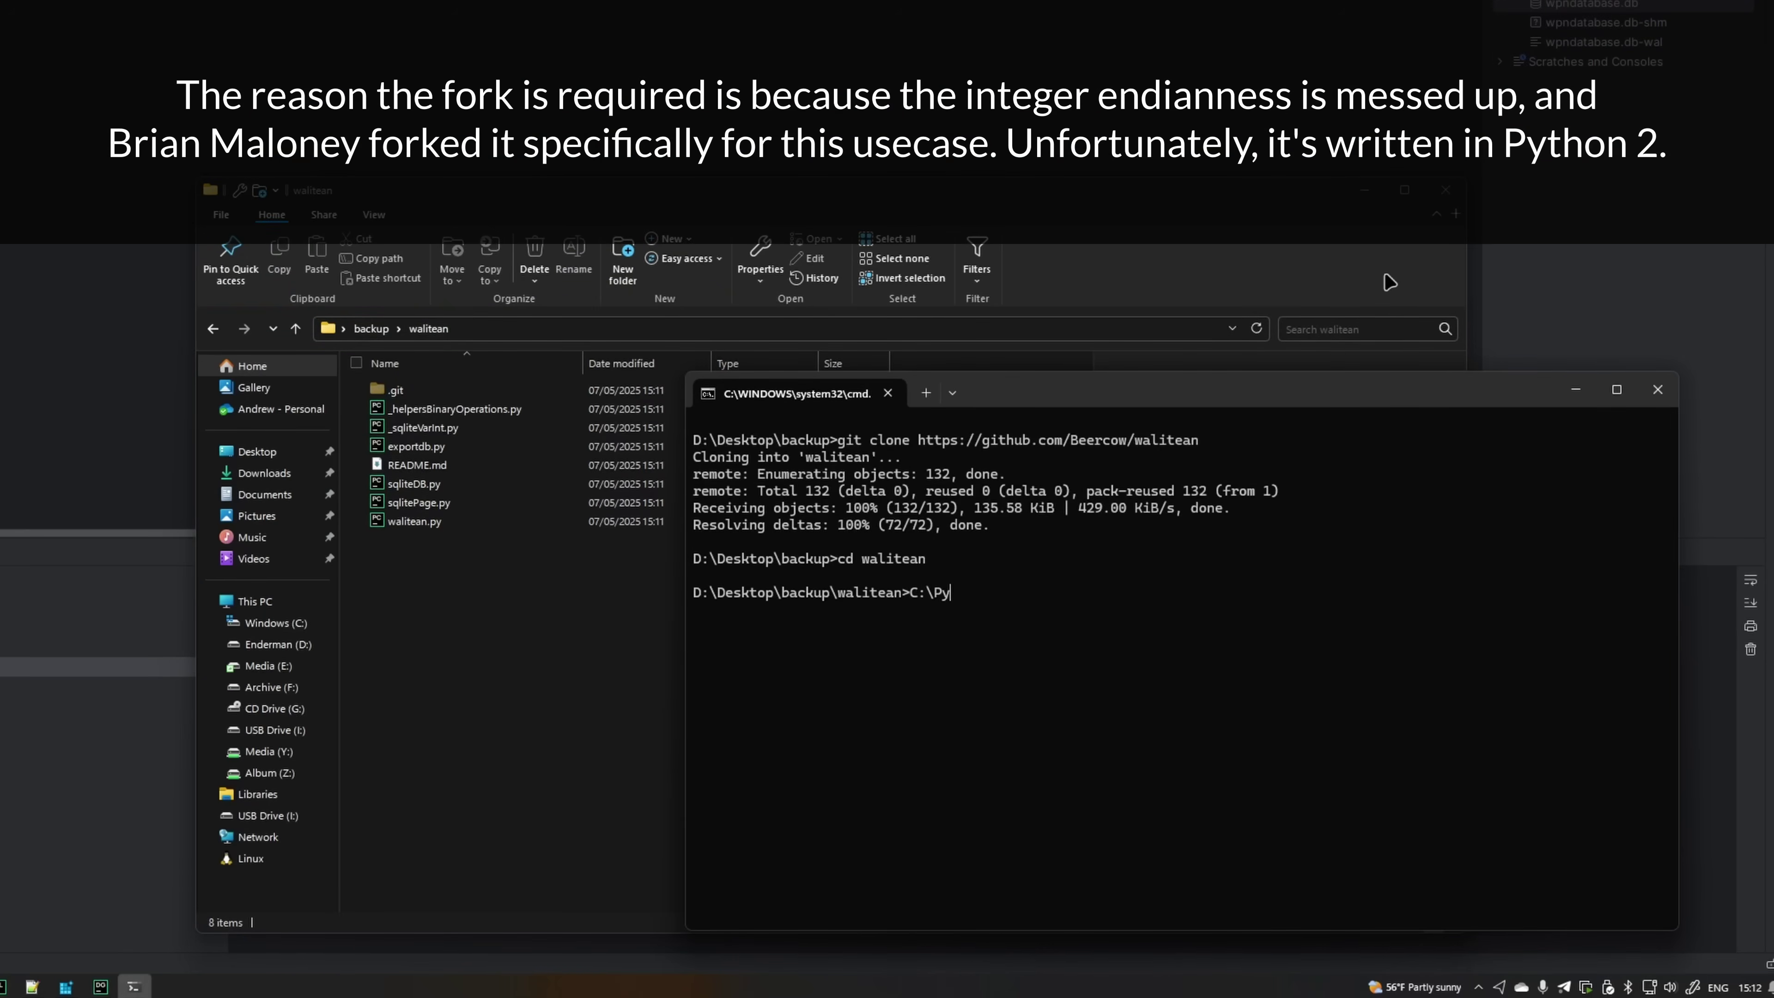
{"action": "type", "text": "thon27\\python.exe walitean"}
{"action": "key", "text": "Return"}
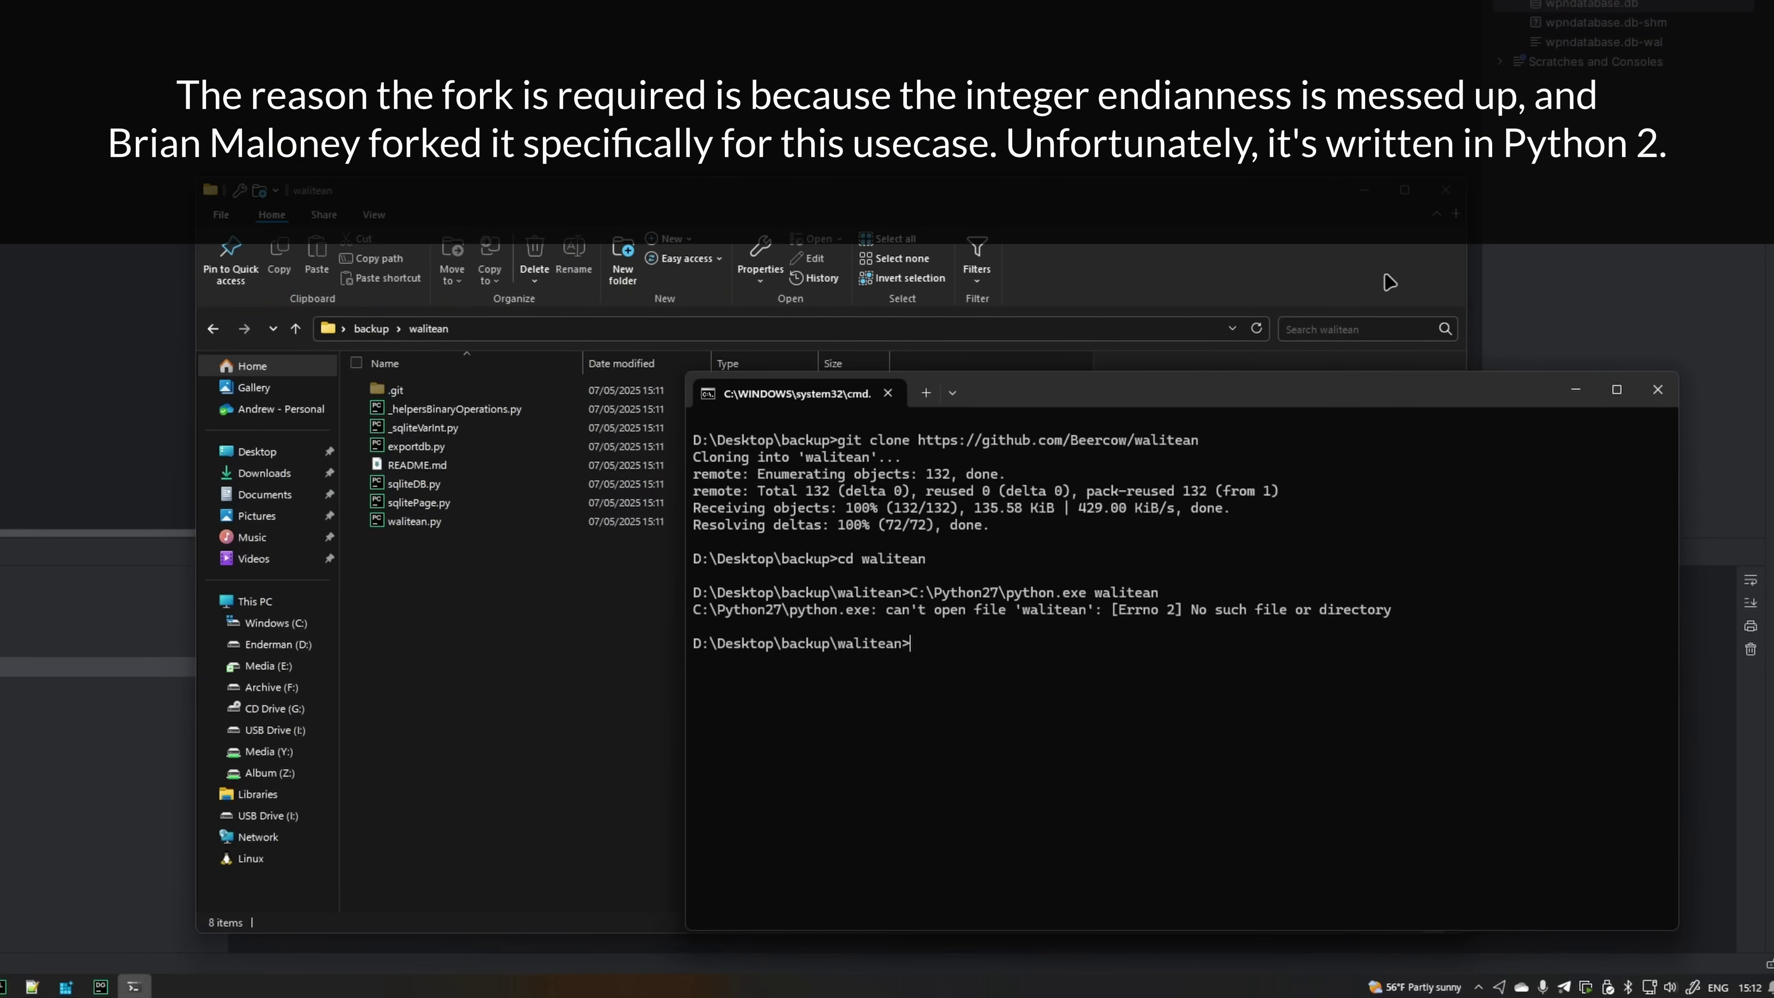
{"action": "key", "text": "Up"}
{"action": "type", "text": ".py"}
{"action": "key", "text": "Return"}
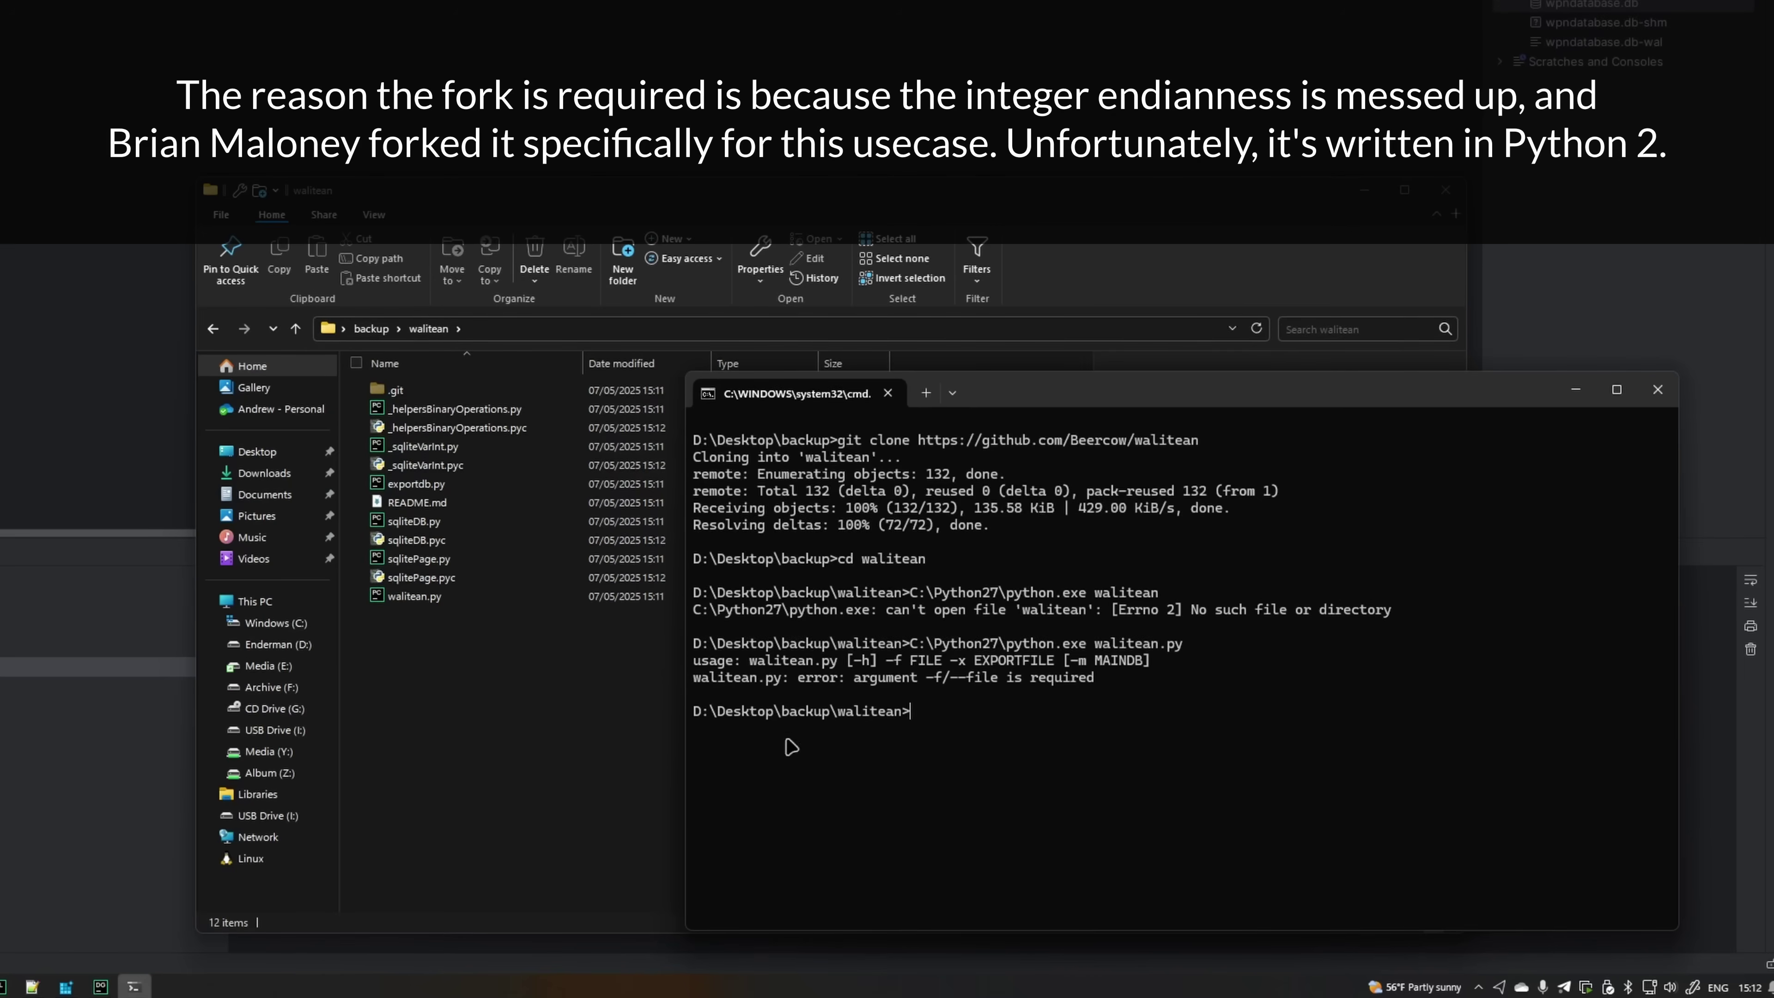
Extend the walitean.py command with the -f option and a path into the parent folder.
{"action": "key", "text": "Up"}
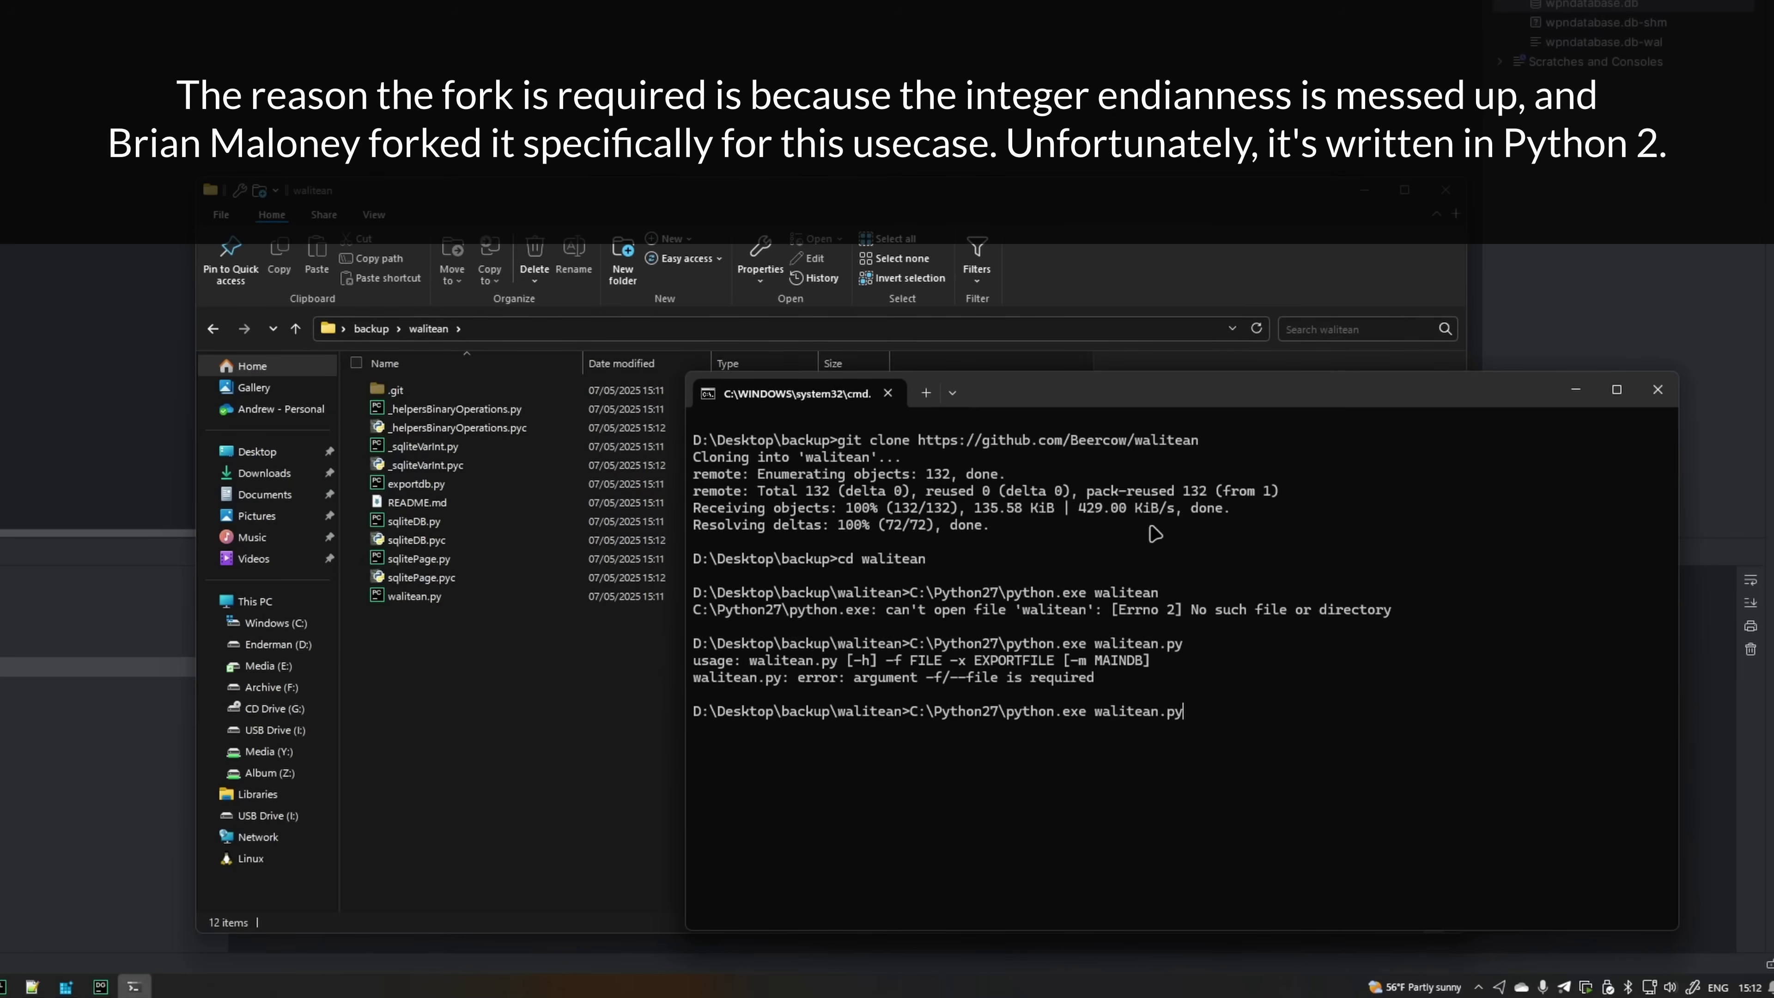
{"action": "type", "text": "-f ..\\"}
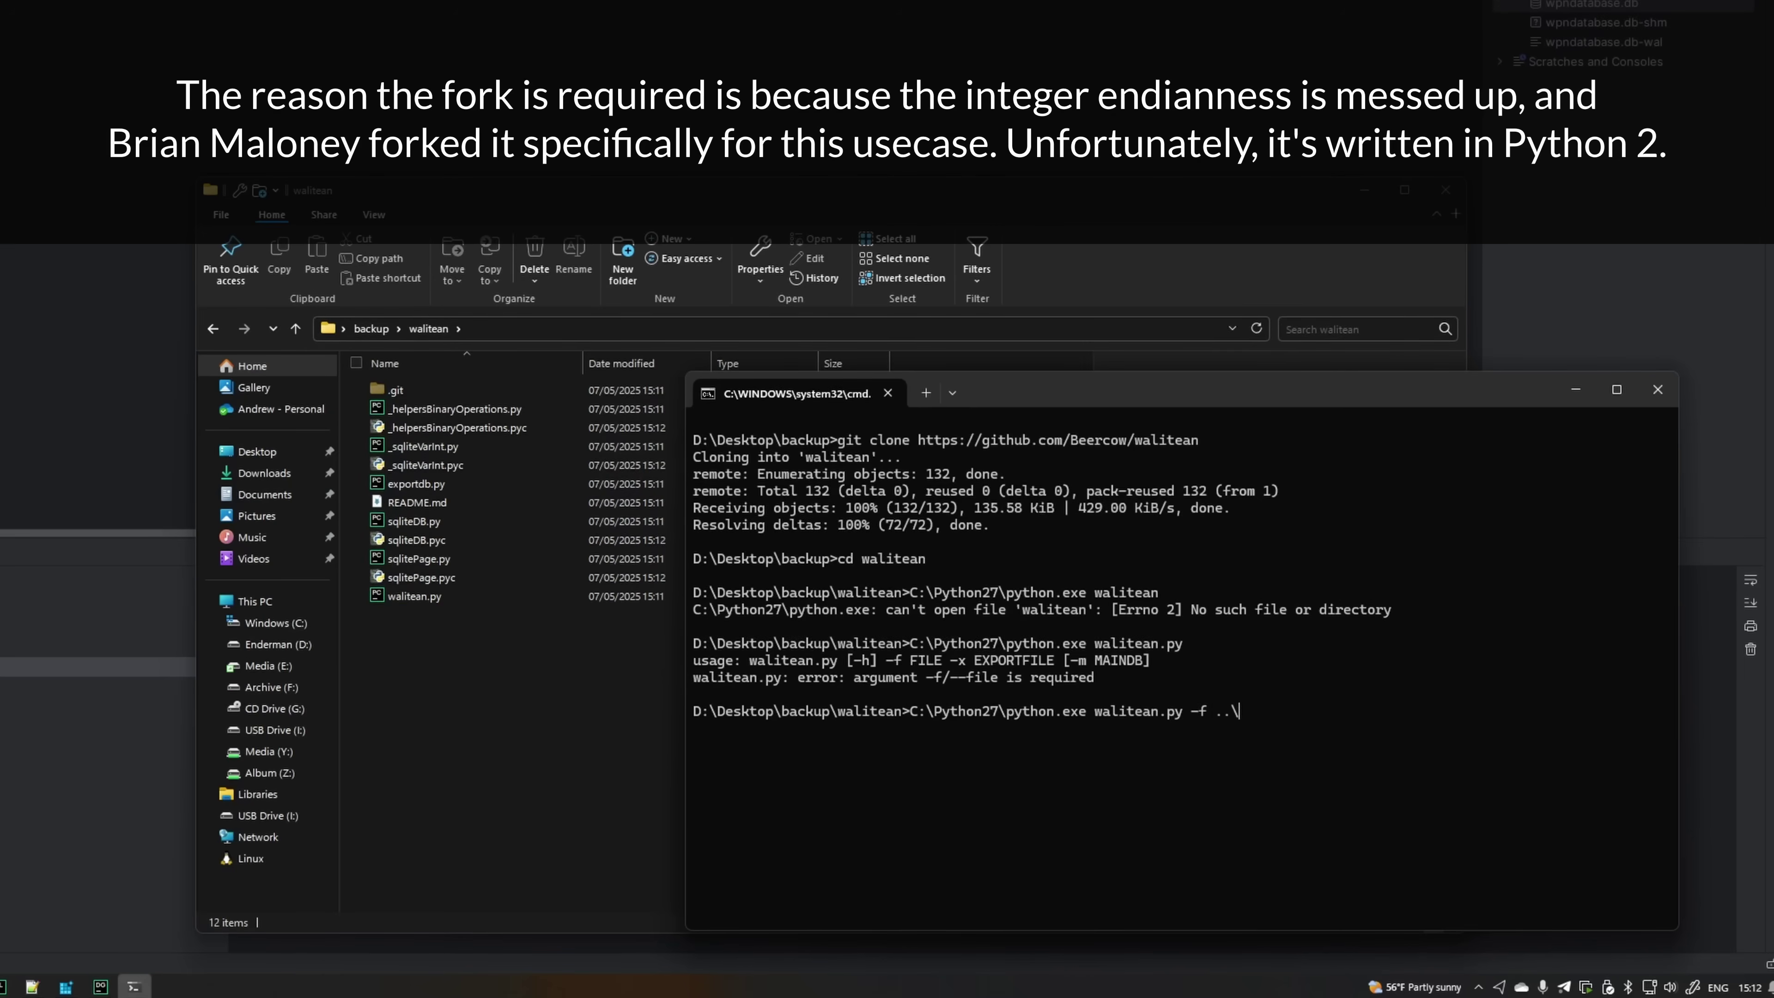